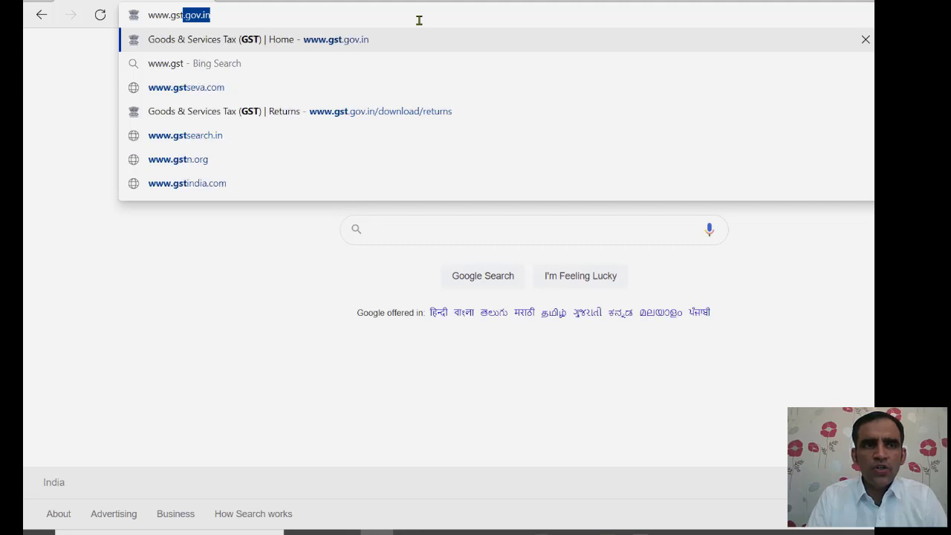
key("Return")
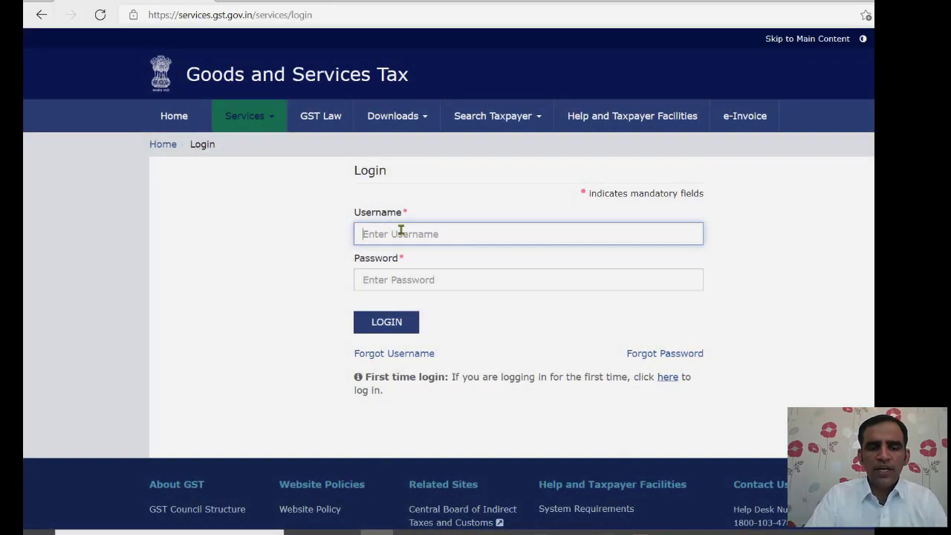
- Log in with the taxpayer username, password and the displayed captcha characters
type("ti")
key("Tab")
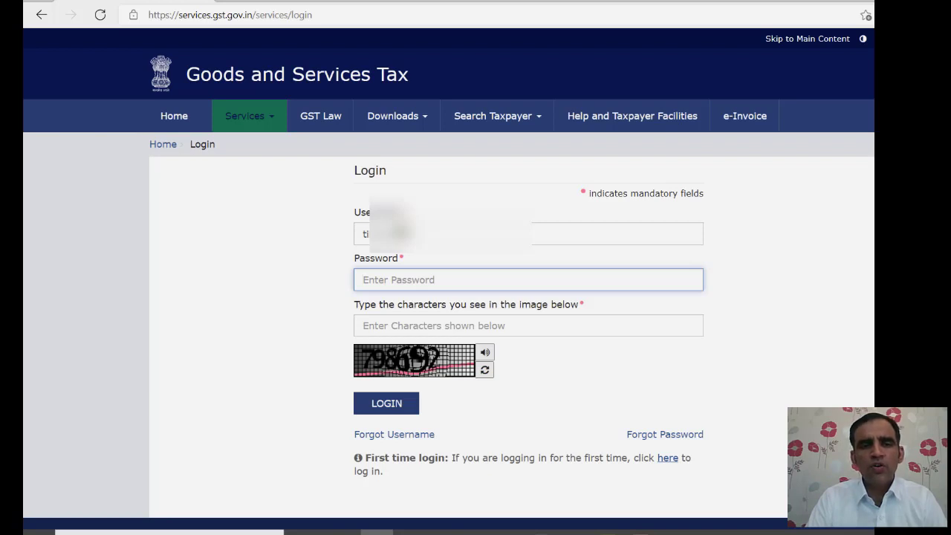
type("•")
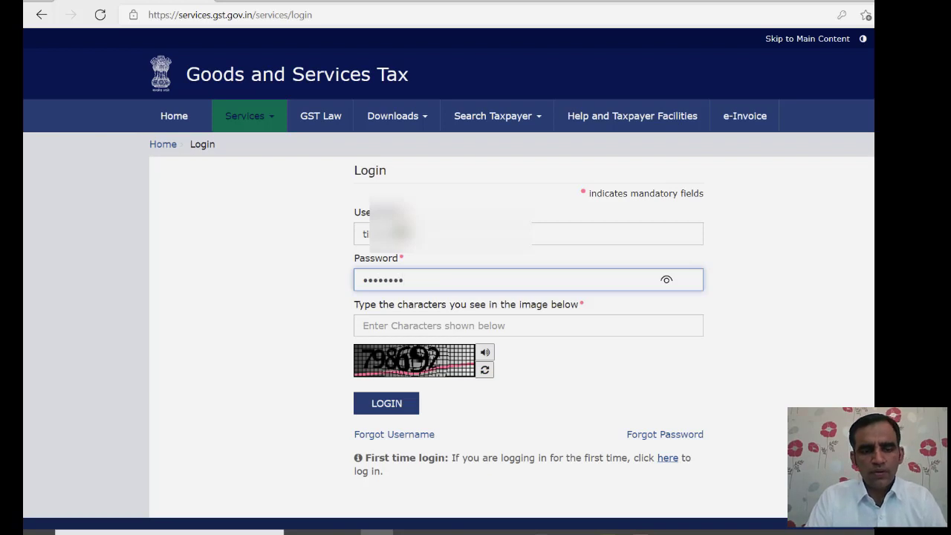
key("Tab")
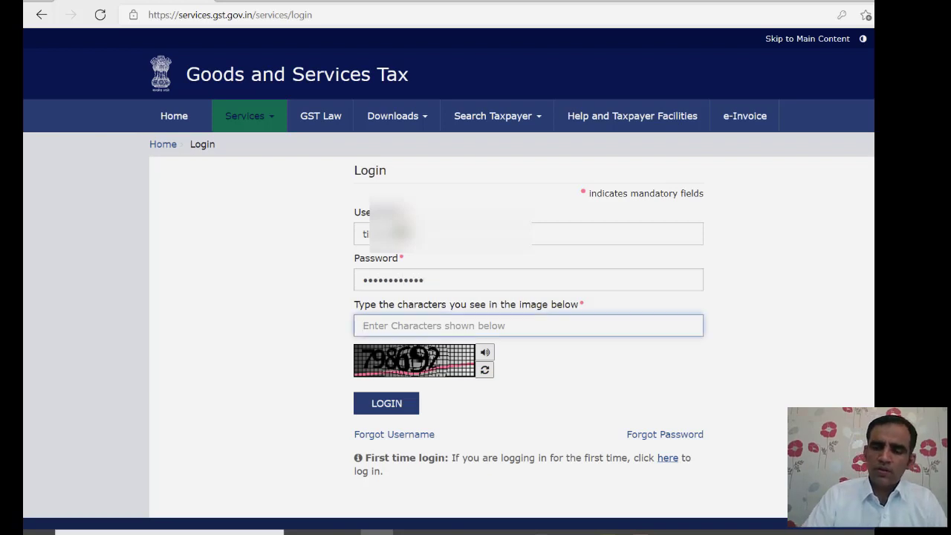
type("798692")
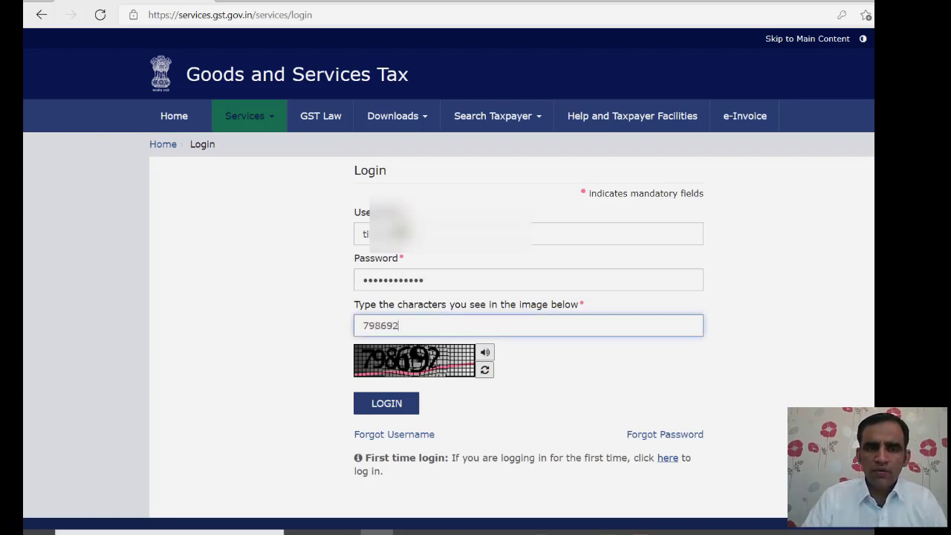
key("Return")
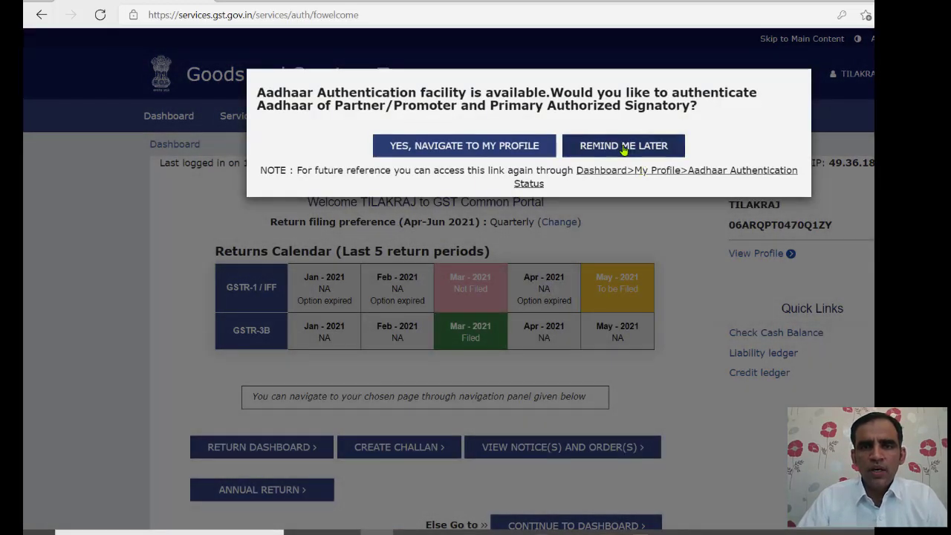
- Skip the Aadhaar prompt and search returns for 2020-21, Quarter 4 (Jan - Mar), March
left_click(624, 148)
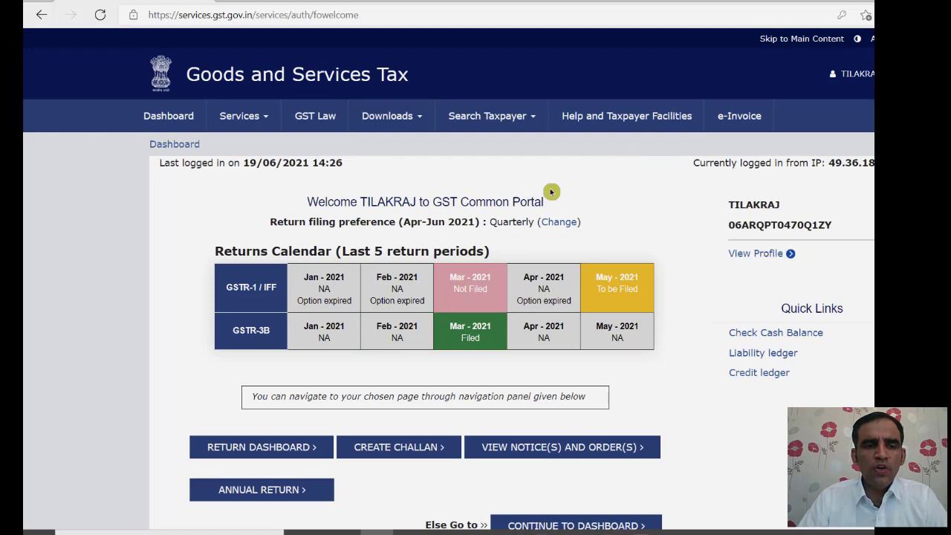
left_click(253, 450)
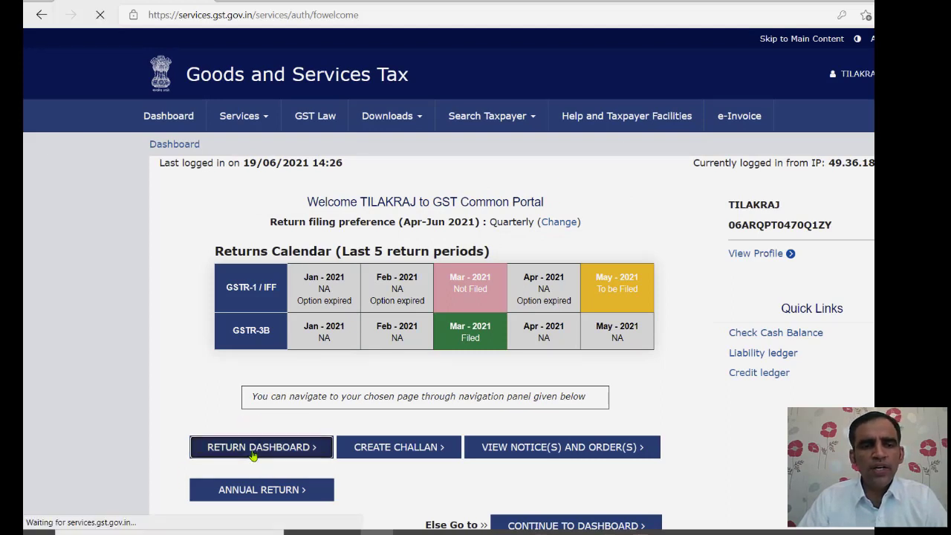
left_click(311, 241)
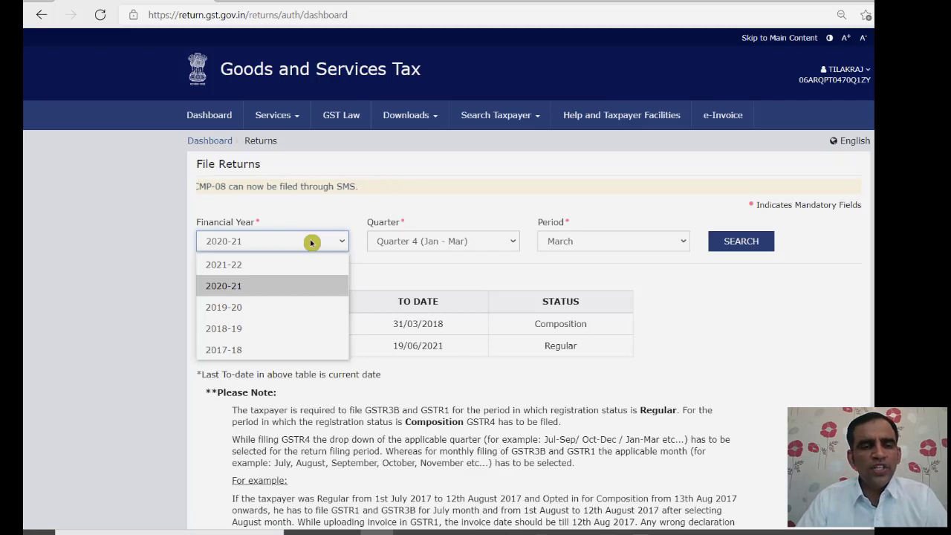
left_click(245, 288)
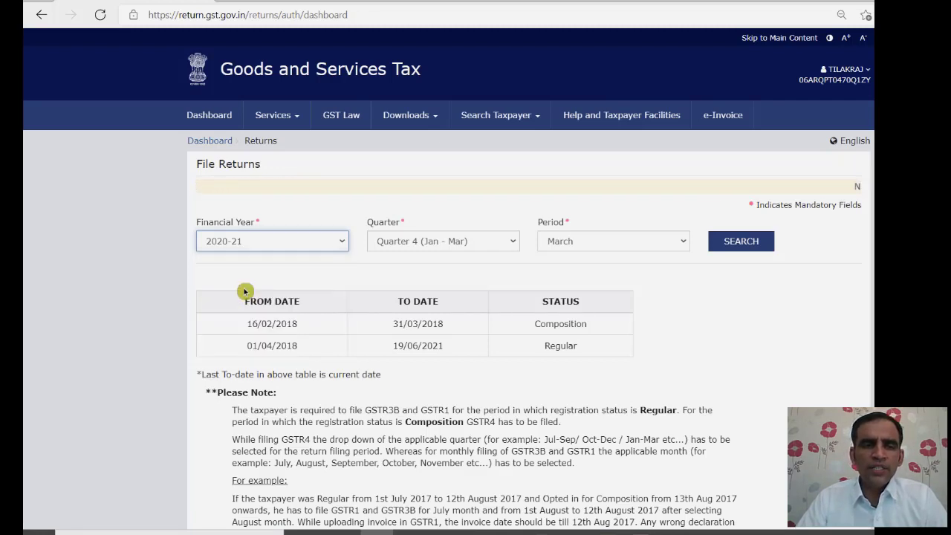
left_click(438, 243)
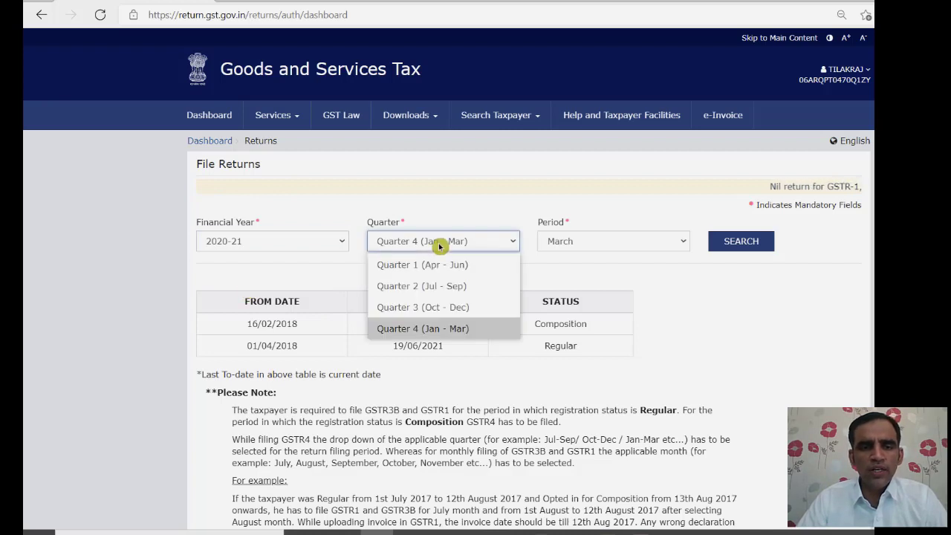
left_click(427, 332)
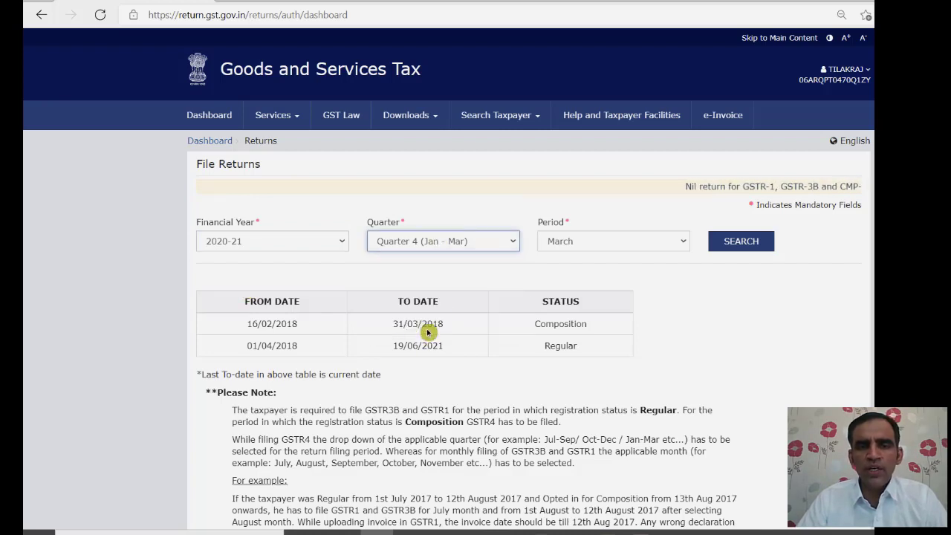
left_click(589, 242)
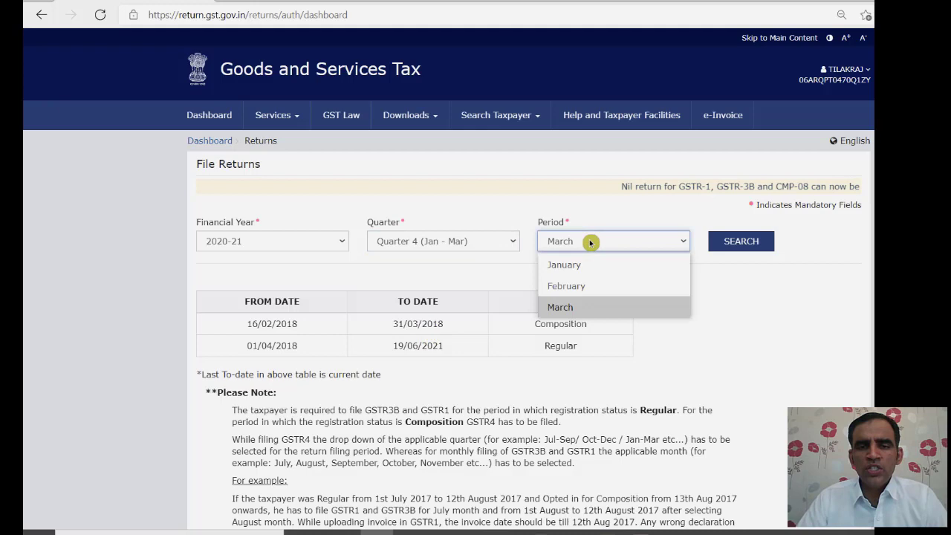
left_click(576, 308)
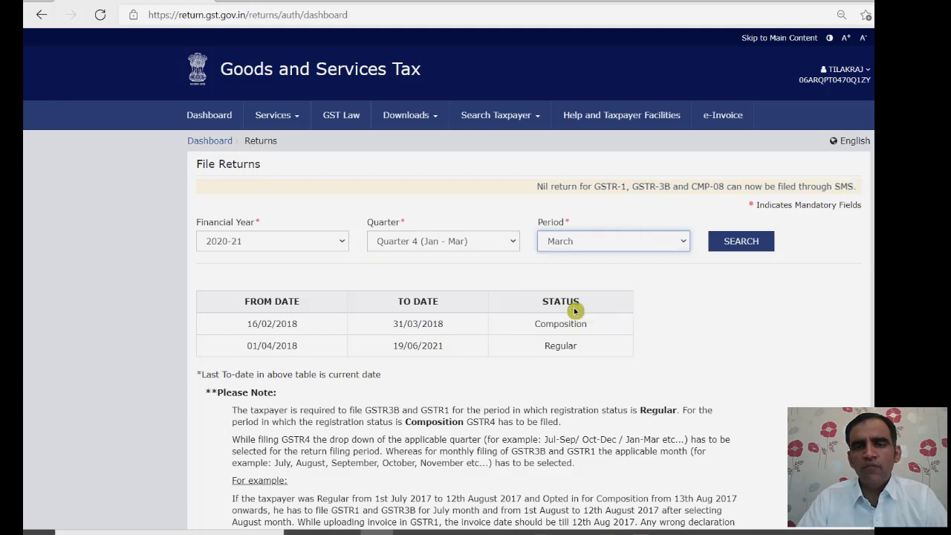
left_click(730, 243)
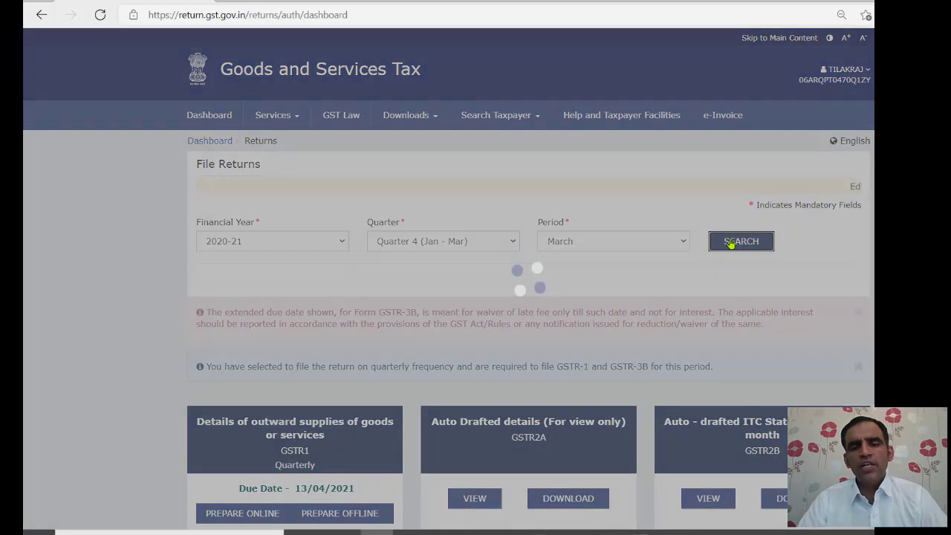
scroll(476, 297, "down", 3)
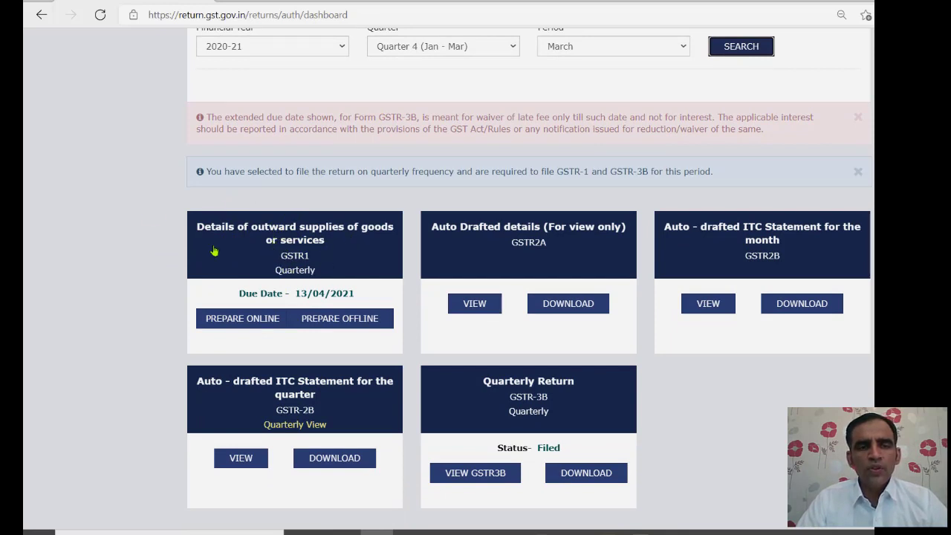
- Prepare the March GSTR-1 online and open the 4A, 4B, 4C, 6B, 6C - B2B Invoices section
left_click(242, 319)
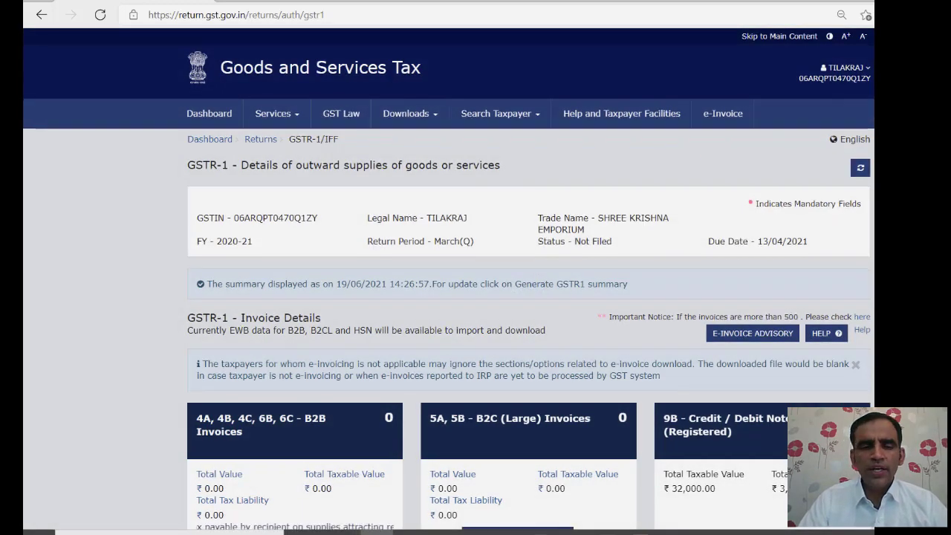
scroll(528, 297, "down", 5)
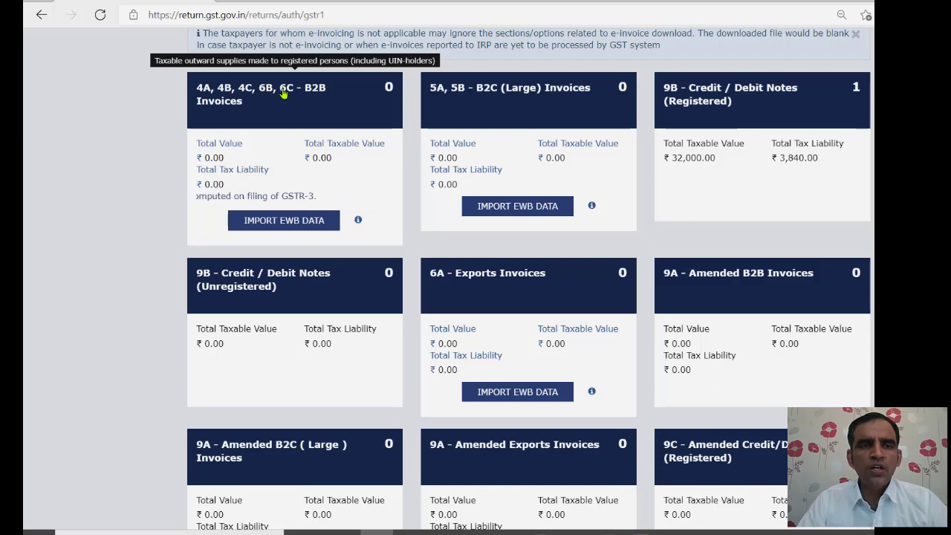
left_click(240, 100)
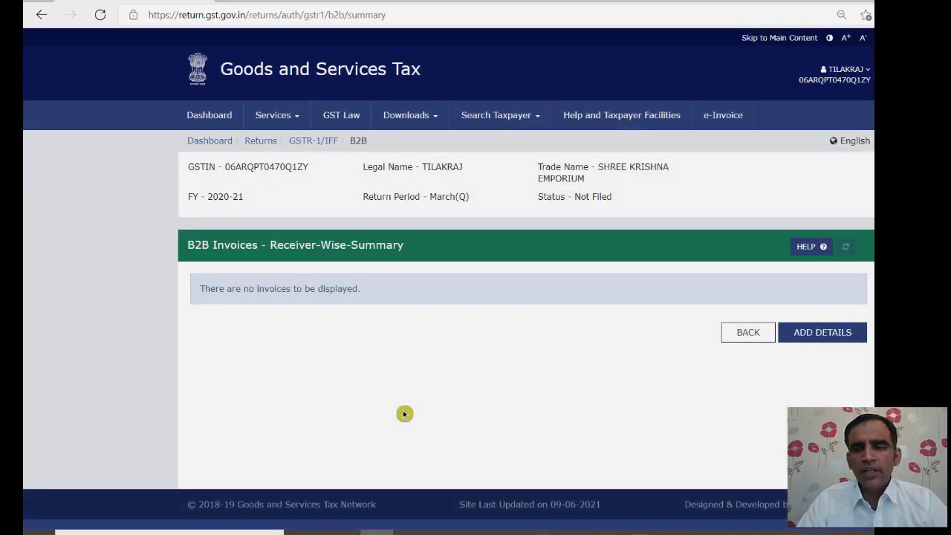
- Add a B2B invoice with the pasted receiver GSTIN (State Bank of India) and invoice number 021
left_click(821, 333)
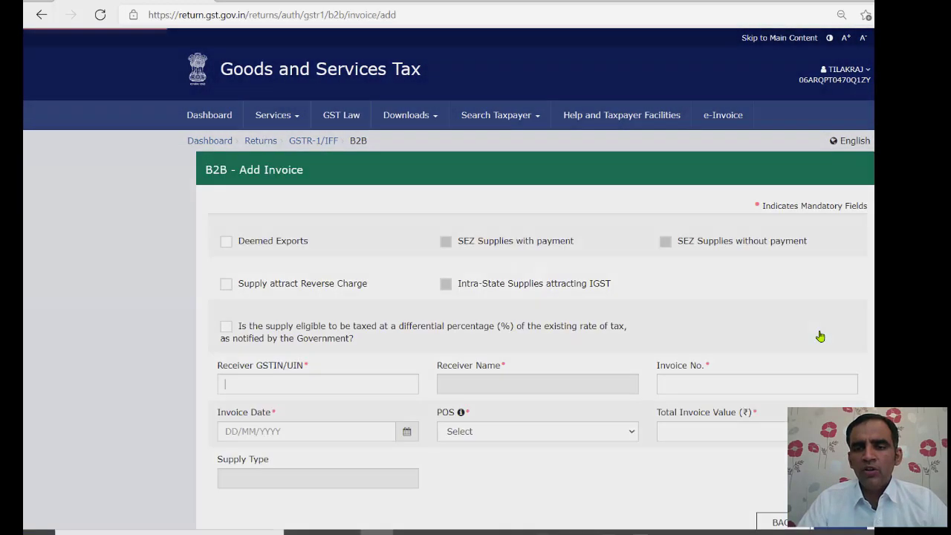
scroll(449, 280, "down", 2)
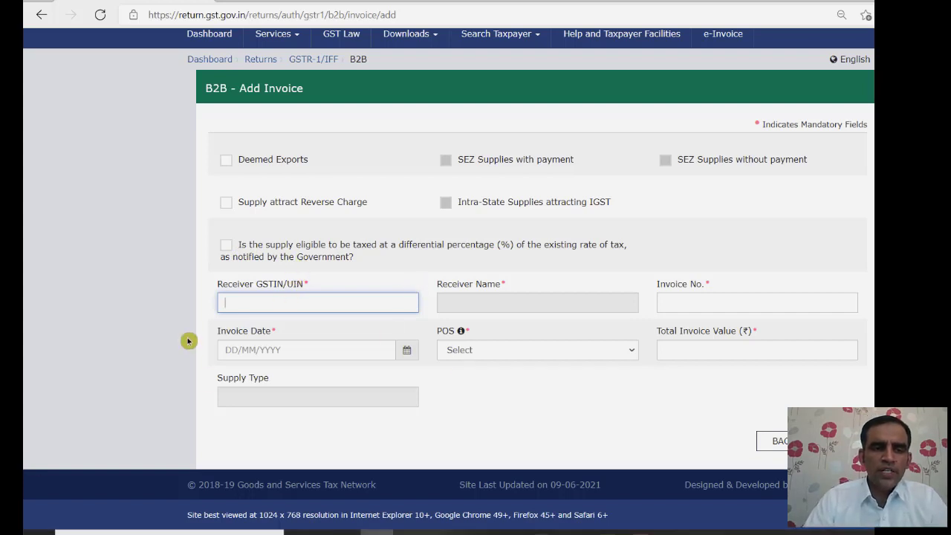
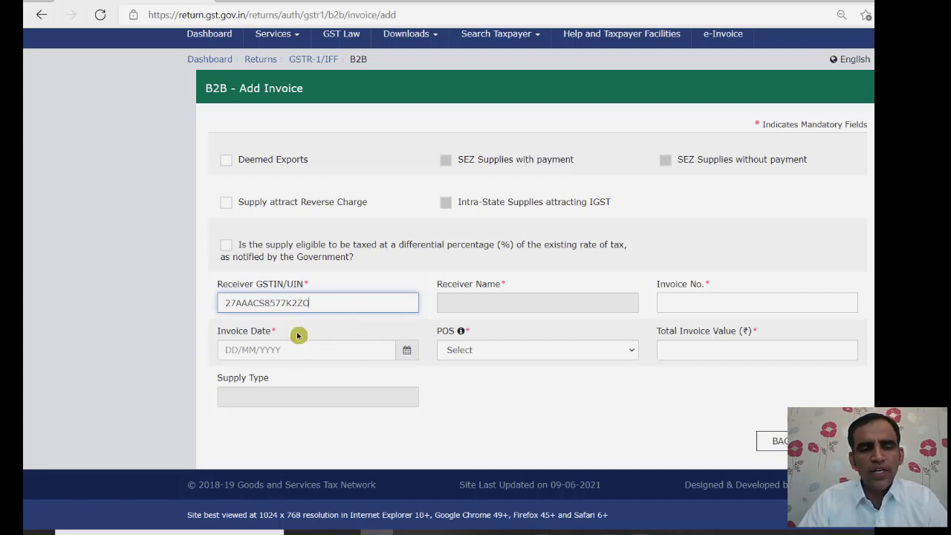
key("Tab")
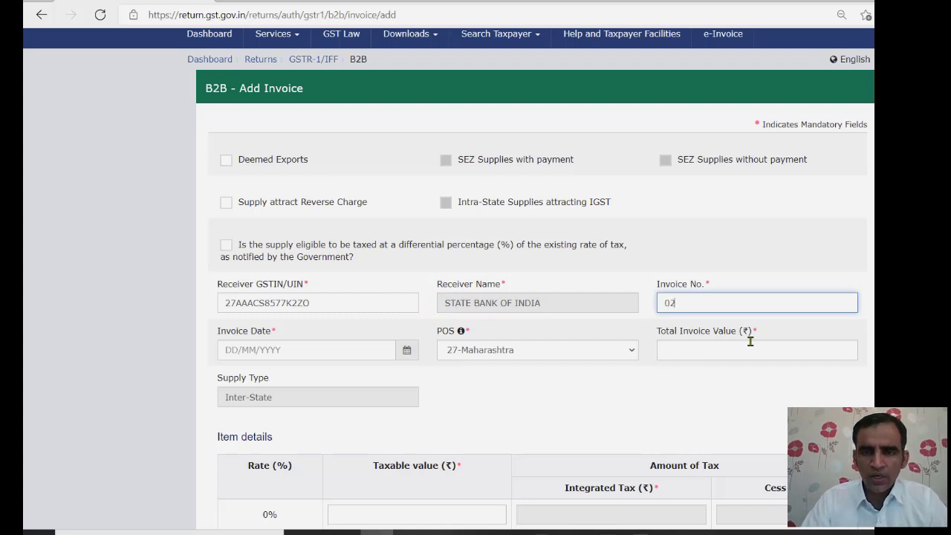
key("Tab")
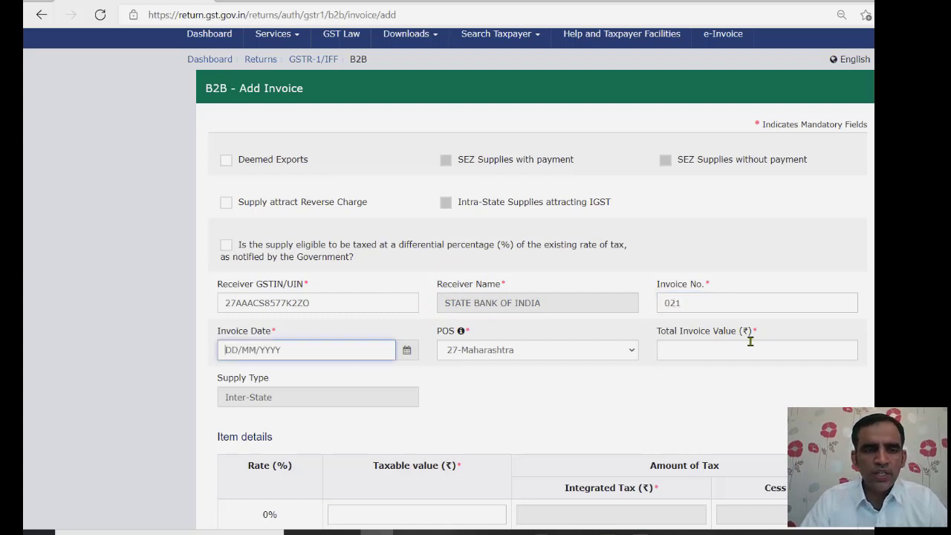
- Pick 03 March 2021 as the invoice date and enter 50400 as total invoice value
left_click(406, 350)
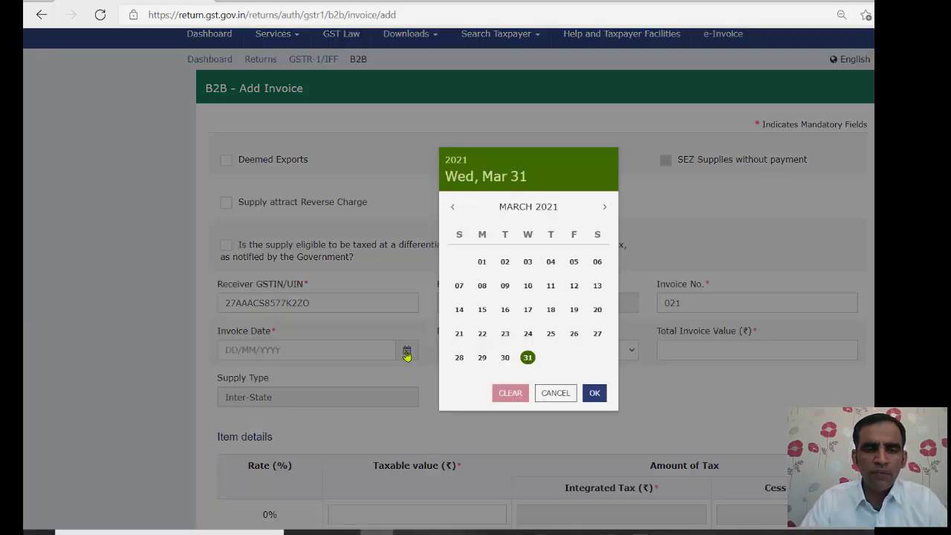
left_click(527, 265)
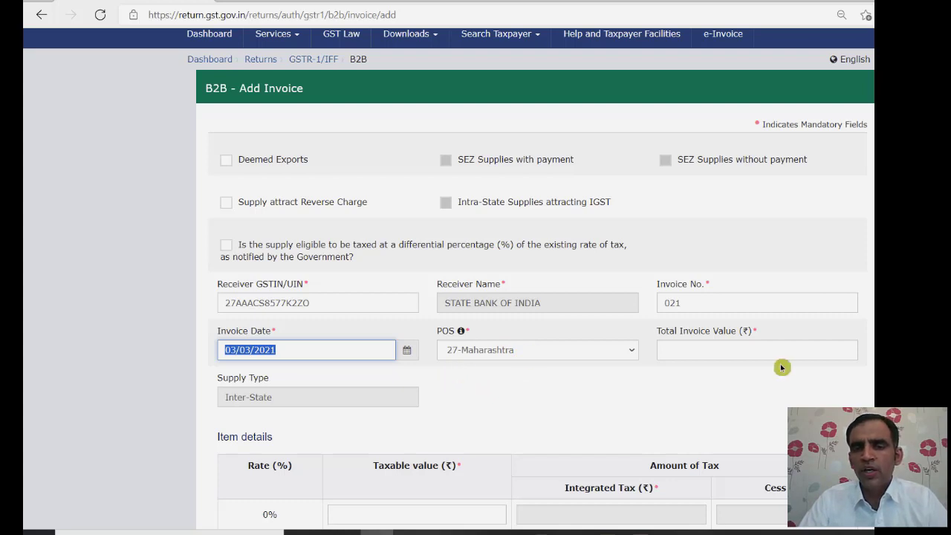
left_click(770, 347)
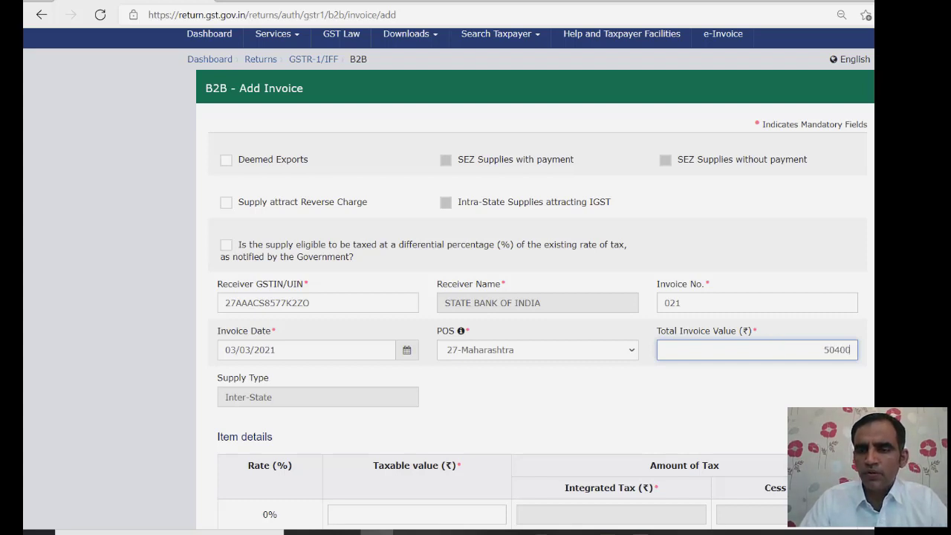
type("50400")
key("Tab")
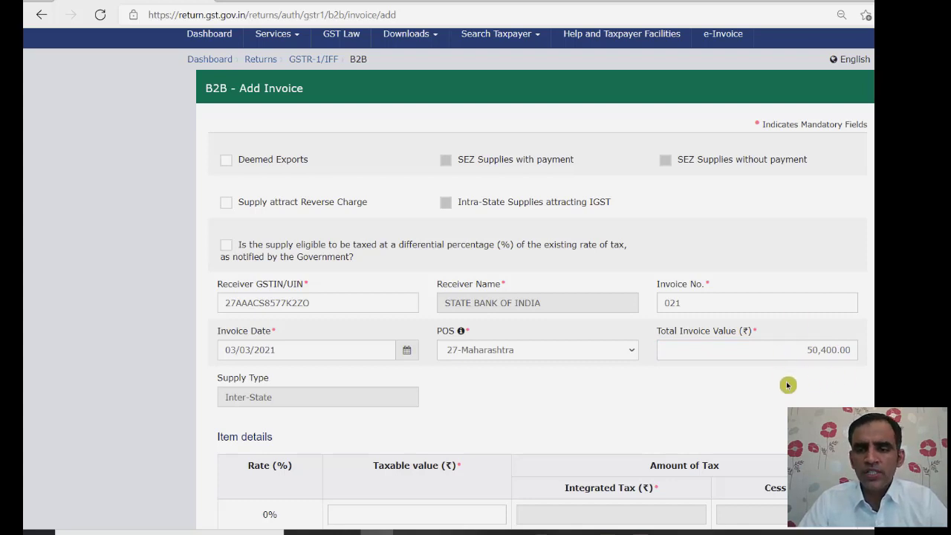
- Enter 45000 as the taxable value at the 12% rate and save invoice 021
scroll(788, 384, "down", 3)
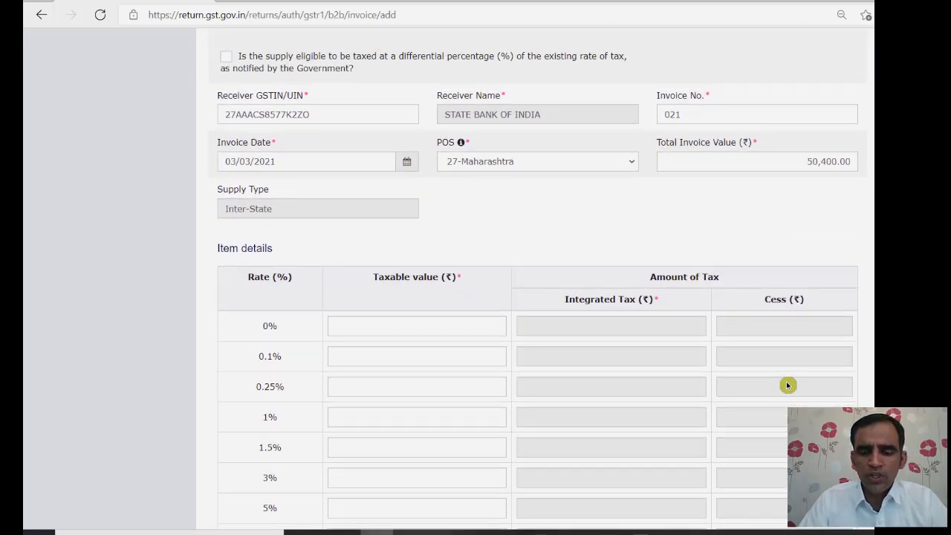
scroll(787, 385, "down", 3)
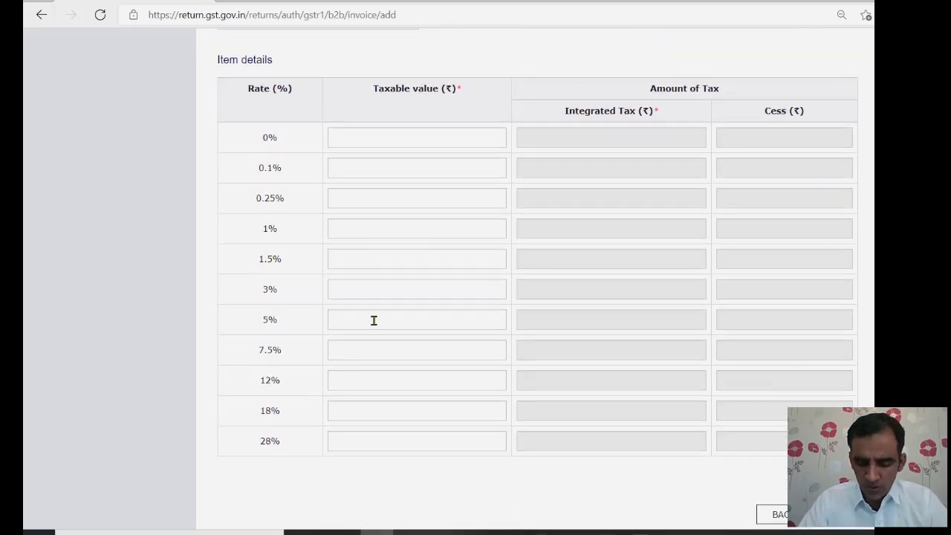
left_click(368, 382)
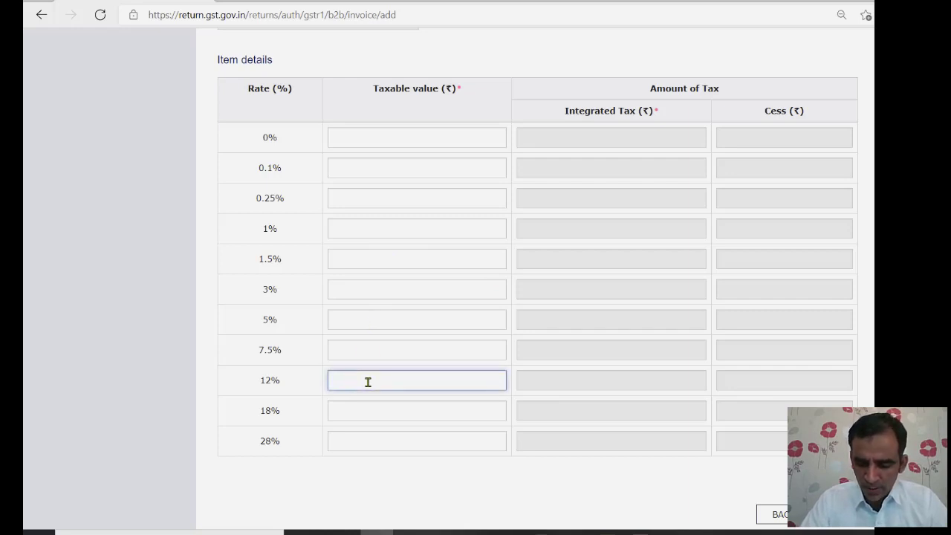
type("450000.00")
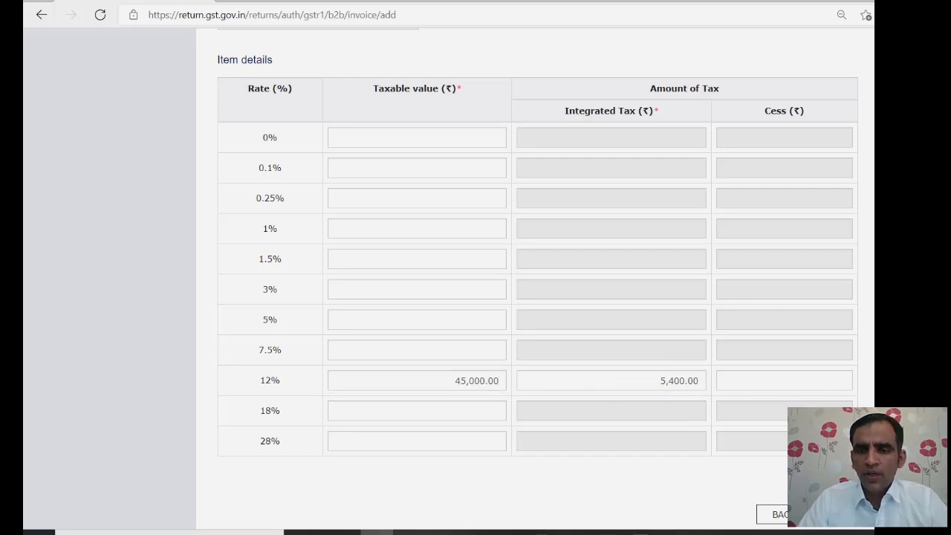
scroll(537, 278, "up", 3)
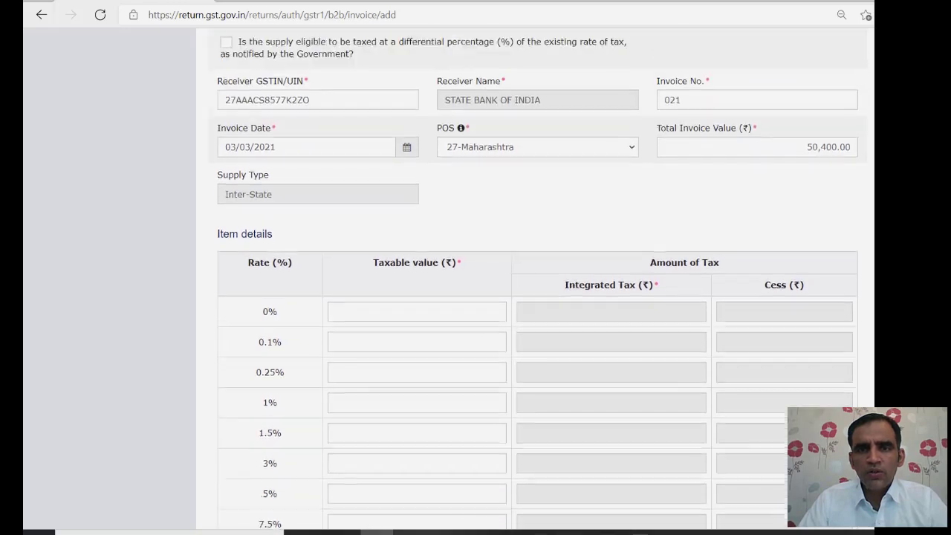
scroll(537, 278, "up", 1)
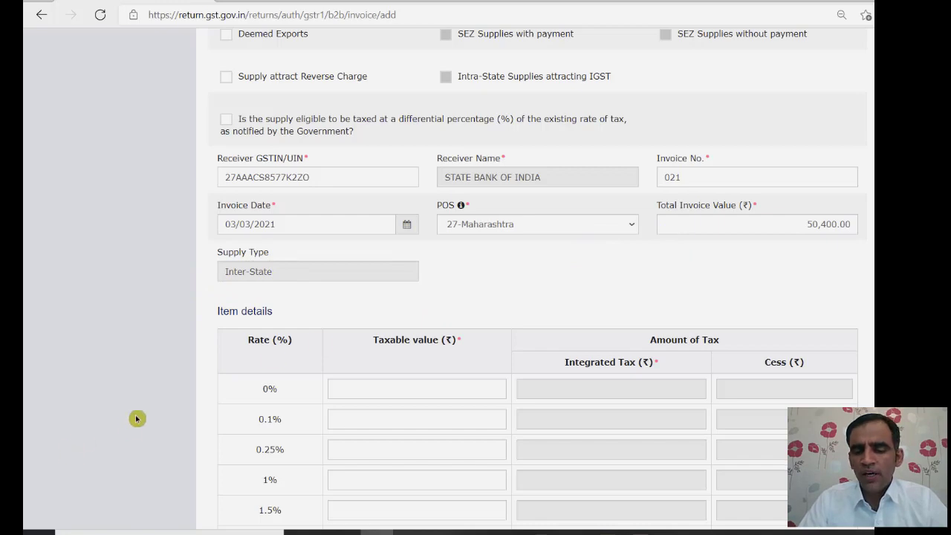
scroll(137, 419, "down", 4)
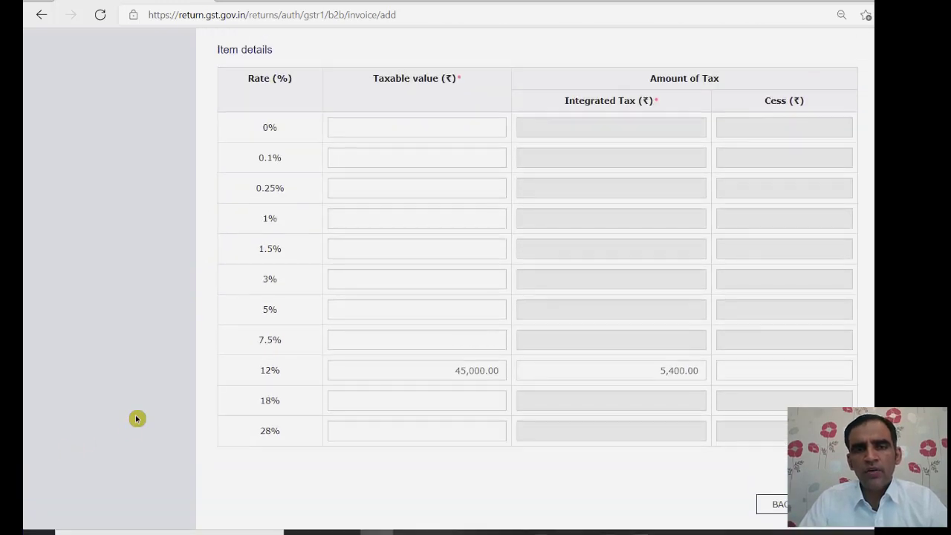
scroll(137, 418, "up", 1)
scroll(137, 419, "down", 2)
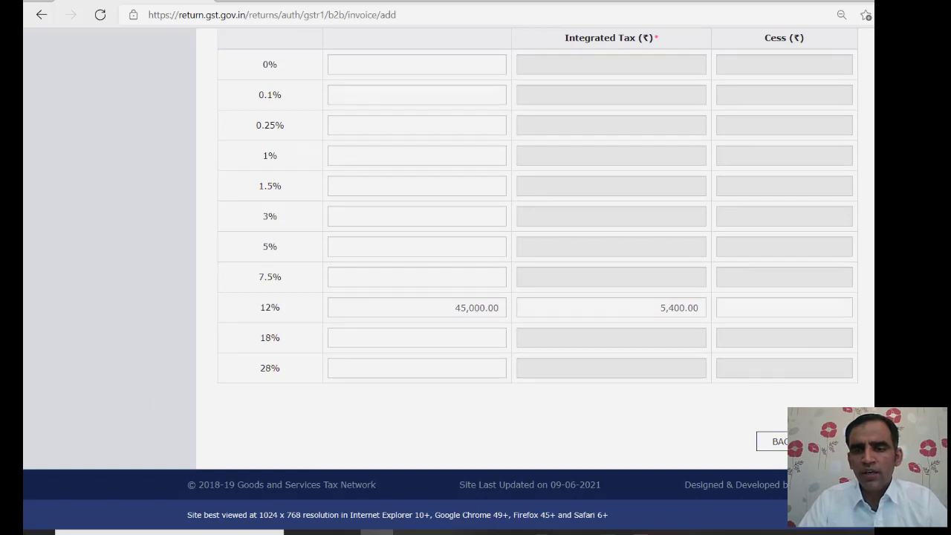
left_click(835, 441)
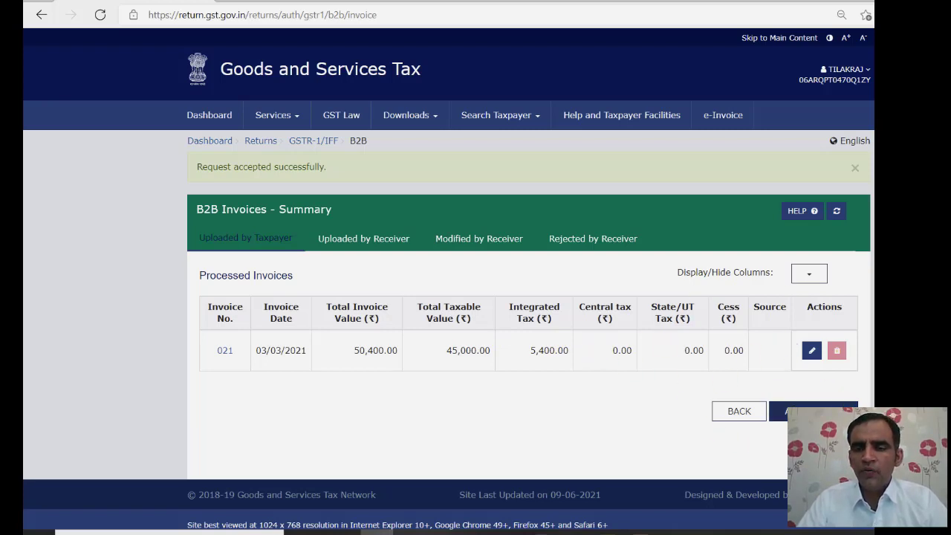
- Add another B2B invoice, replacing the receiver GSTIN with Wipro's and numbering it 022
left_click(813, 411)
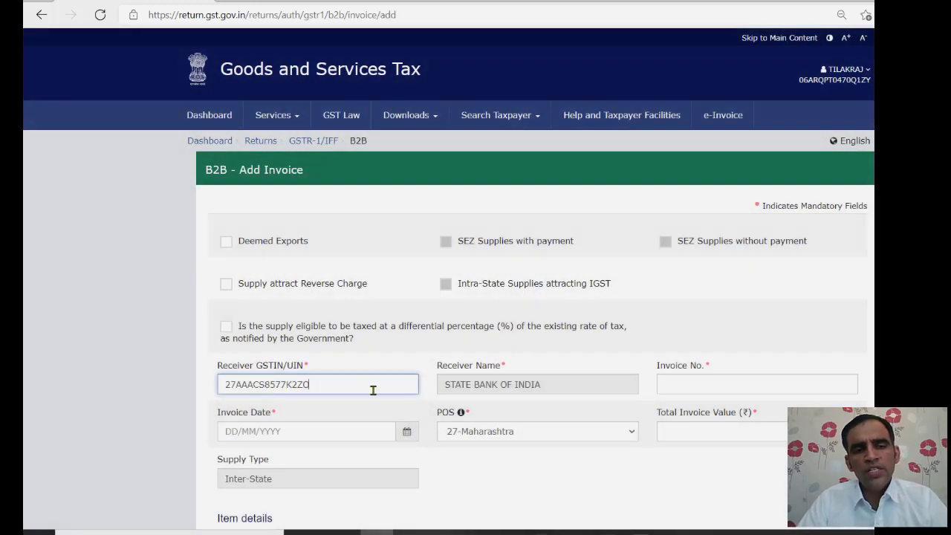
double_click(356, 389)
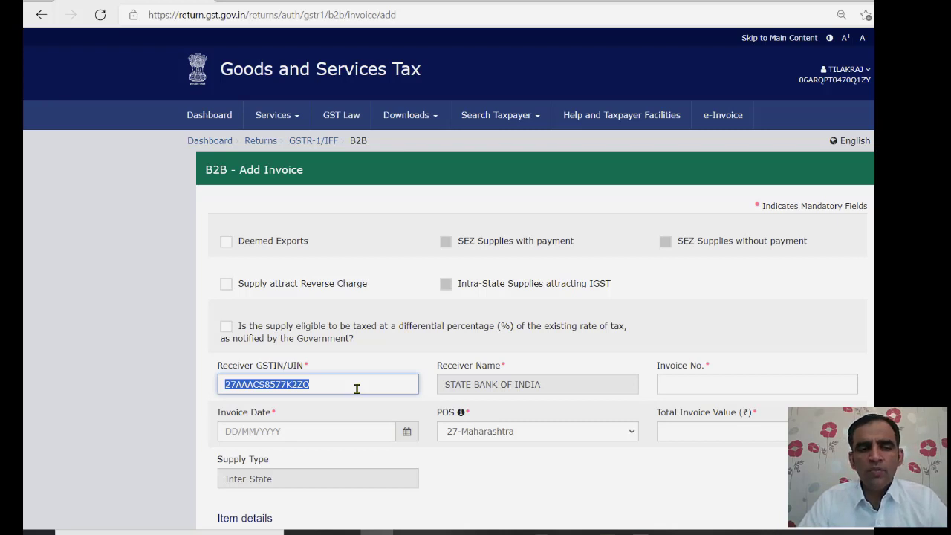
key("alt+Tab")
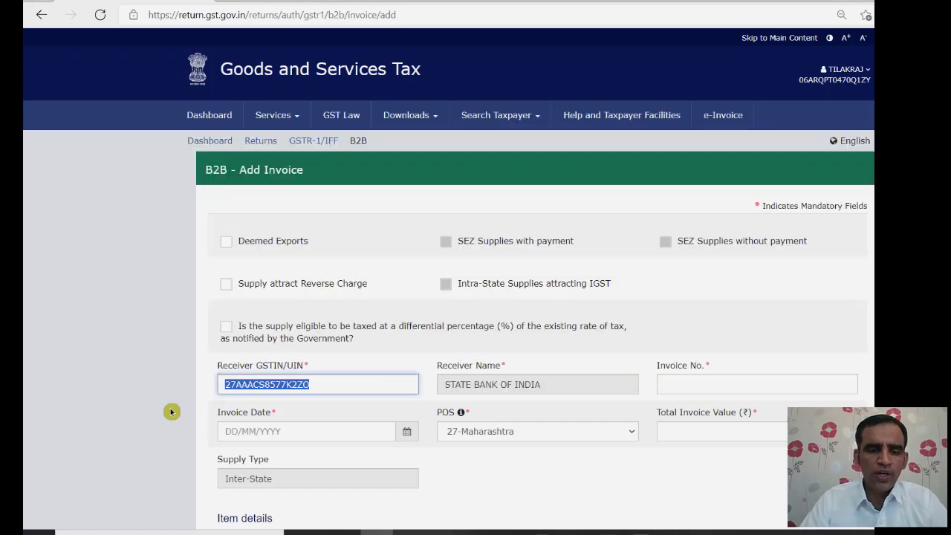
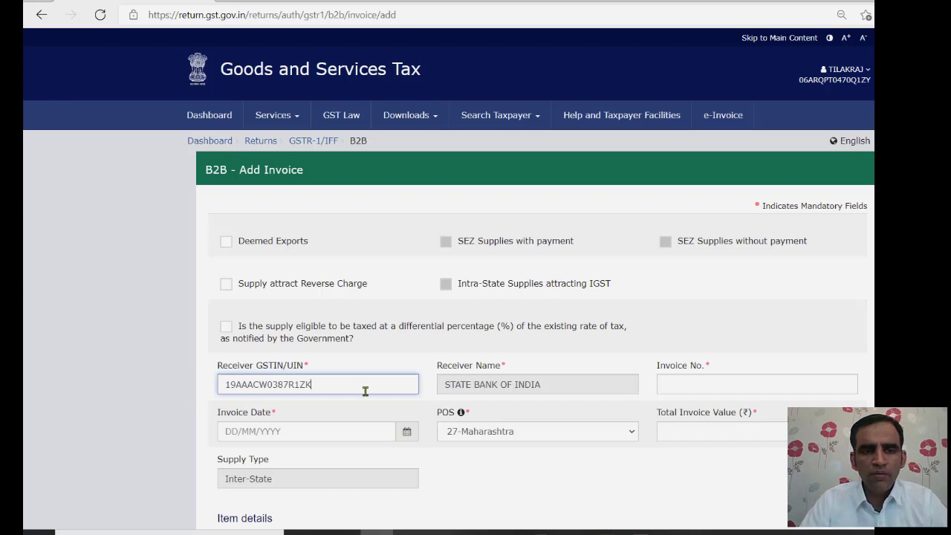
key("Tab")
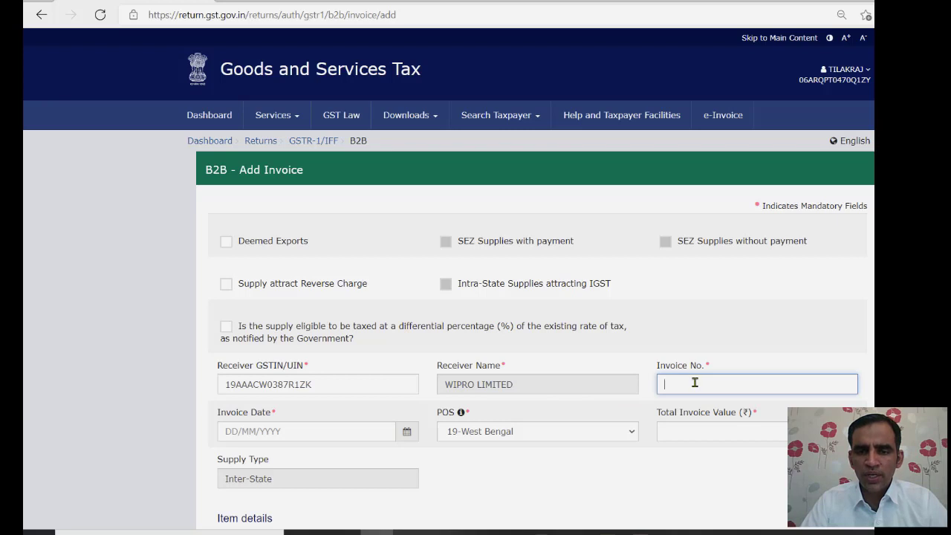
type("022")
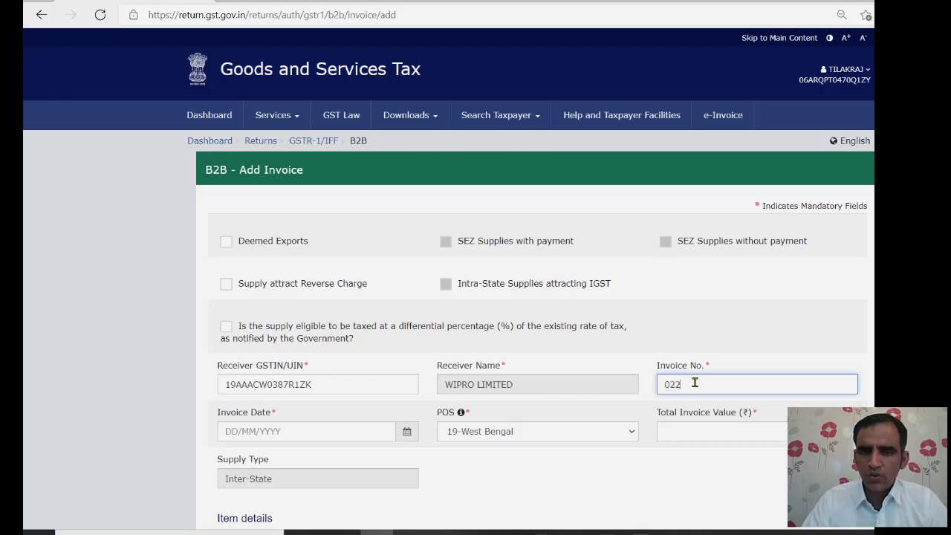
type("2")
key("BackSpace")
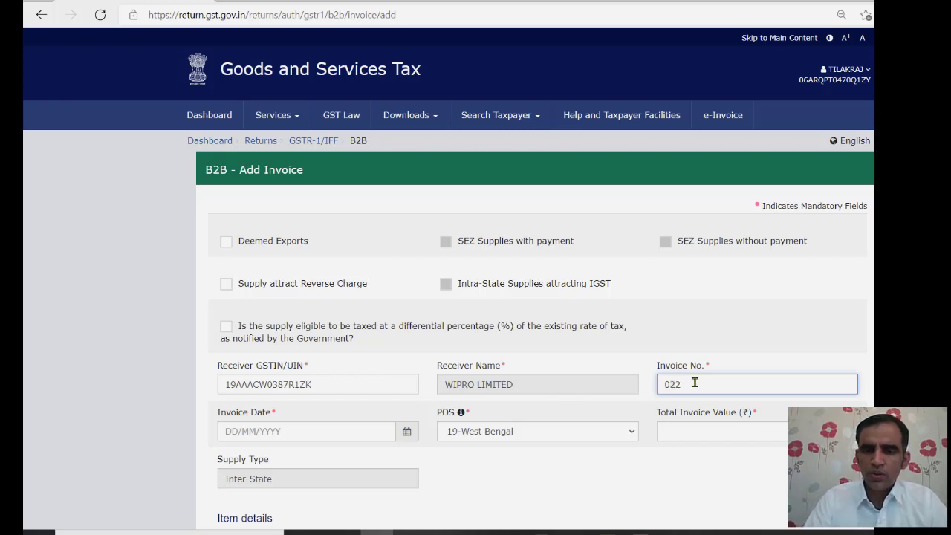
- Set invoice date 05/03/2021 and confirm place of supply 19-West Bengal
left_click(273, 429)
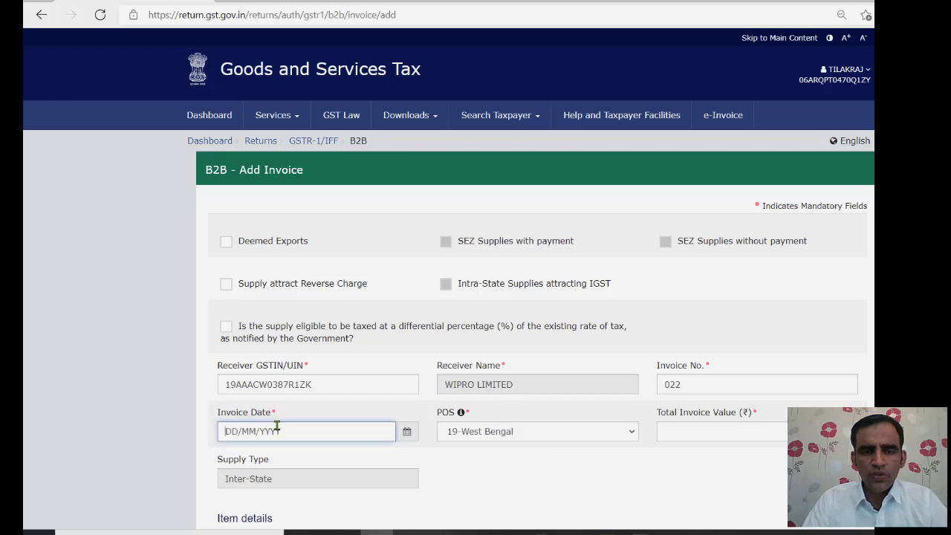
left_click(404, 429)
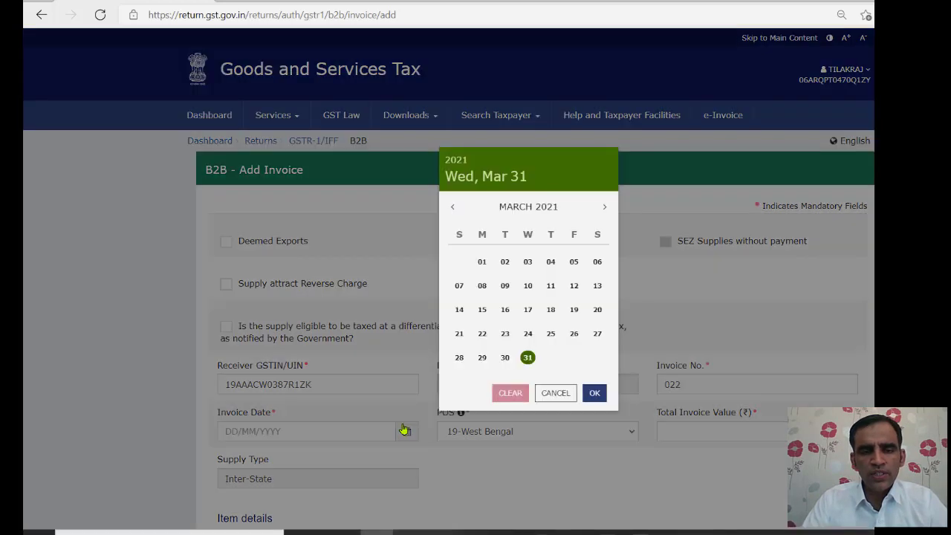
left_click(576, 264)
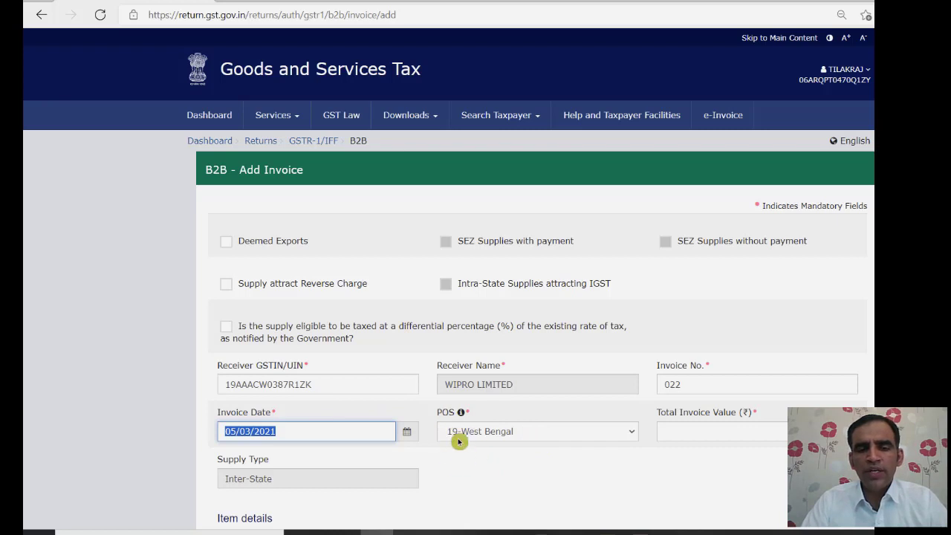
left_click(632, 432)
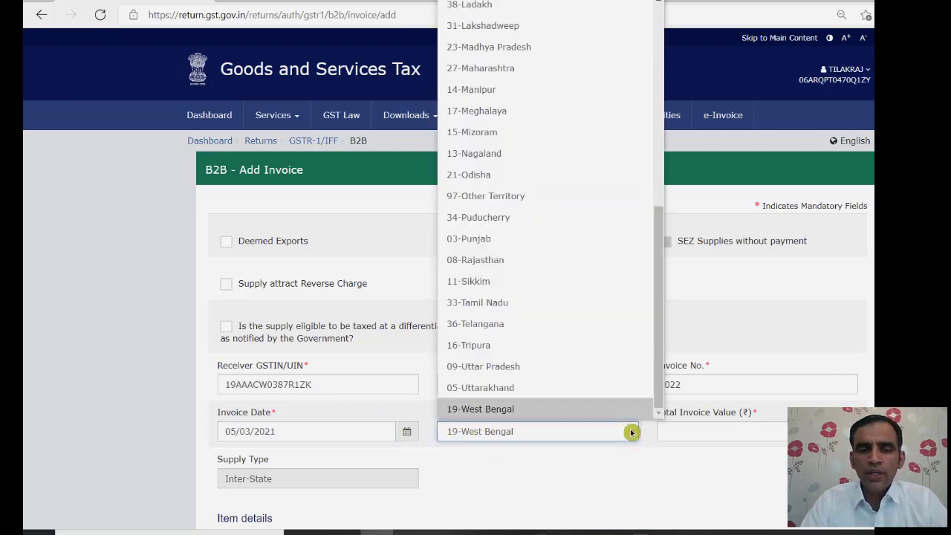
left_click(632, 432)
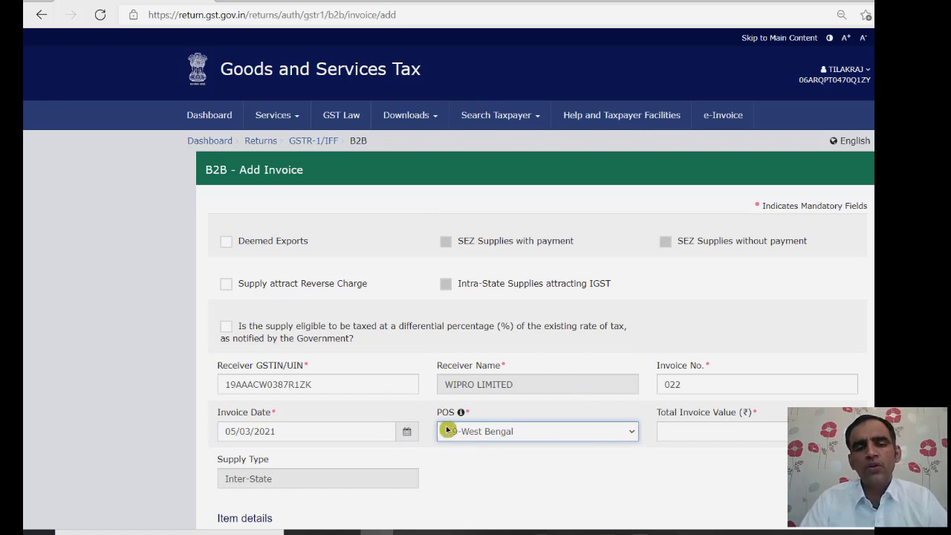
left_click(519, 433)
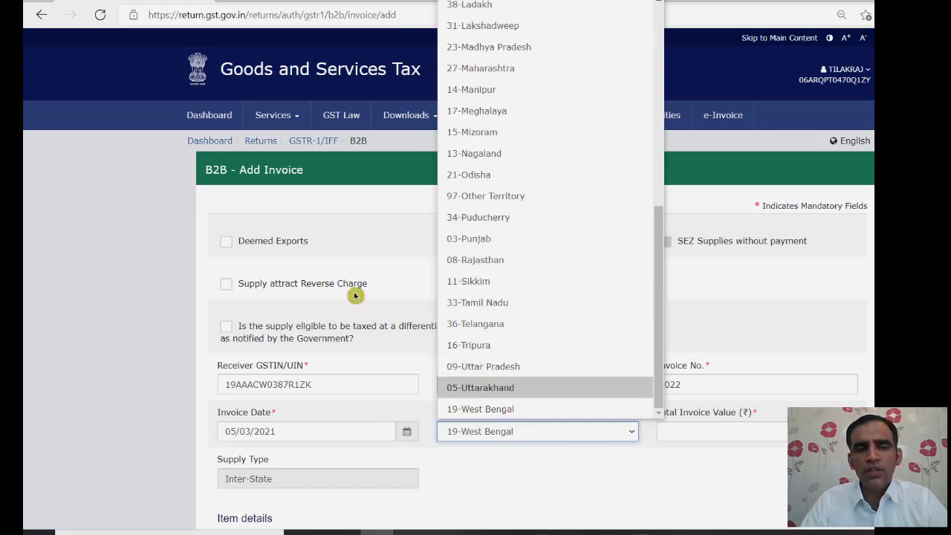
left_click(511, 461)
left_click(693, 427)
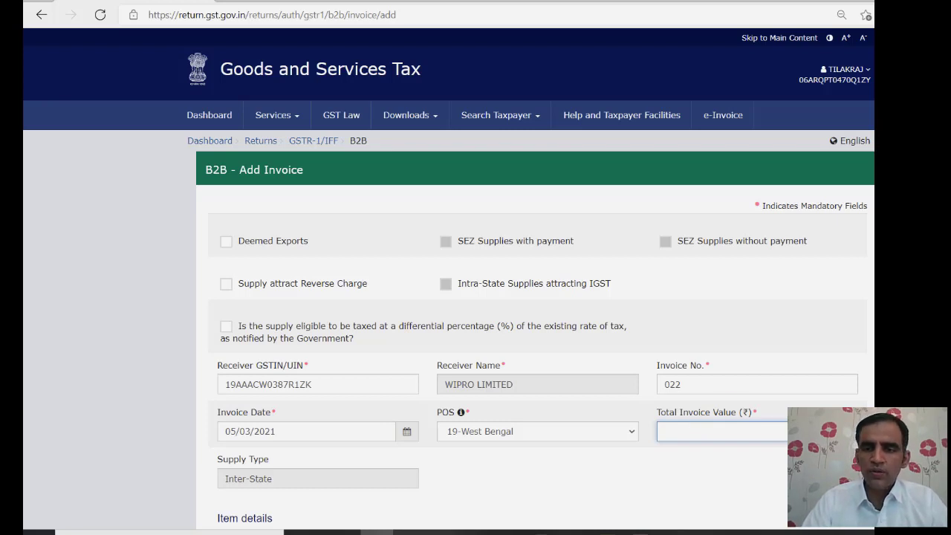
- Enter 40000 taxable at 5%, verify the 2,000.00 integrated tax, and save invoice 022
scroll(475, 297, "down", 6)
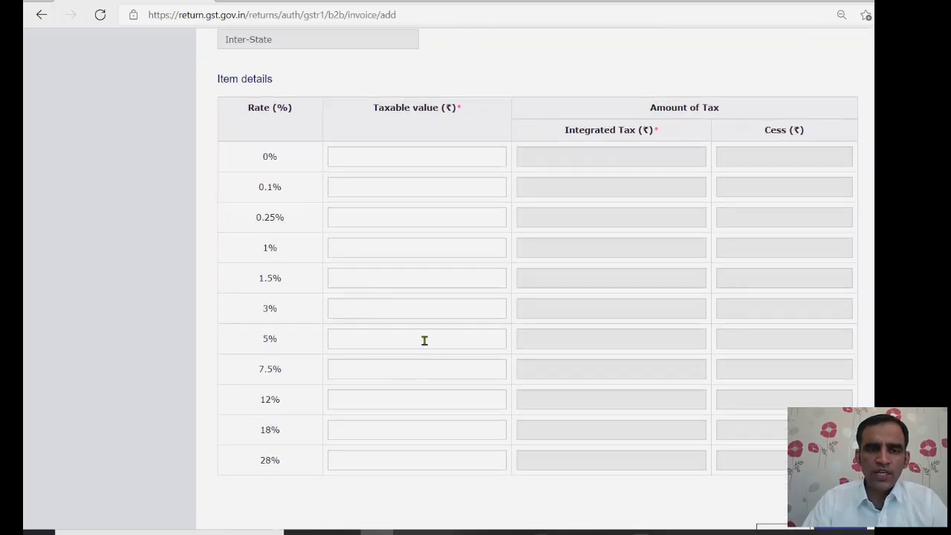
left_click(424, 340)
type("40000")
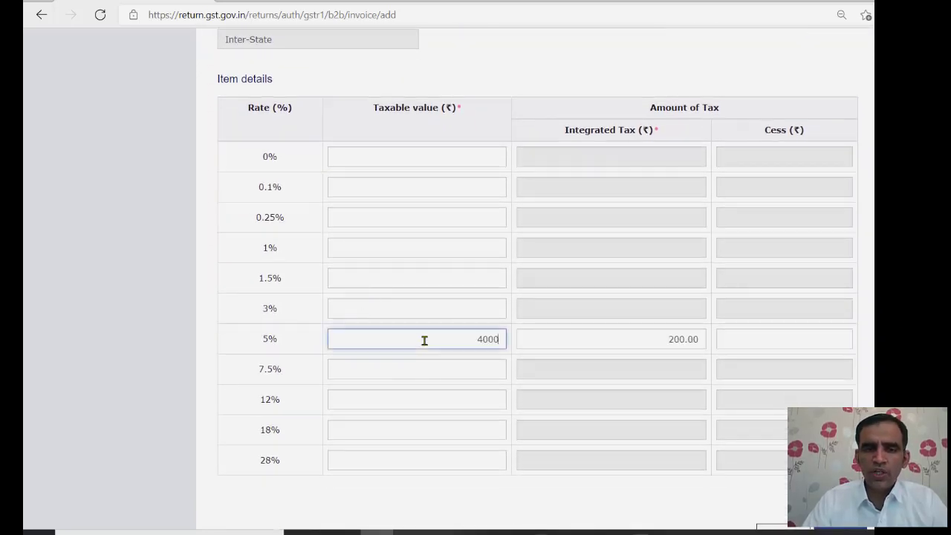
left_click(620, 341)
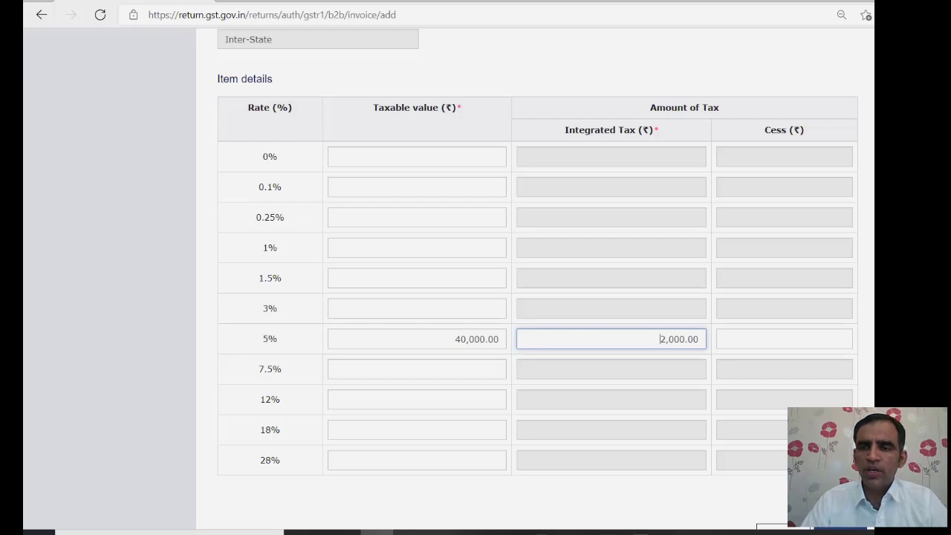
scroll(537, 280, "down", 2)
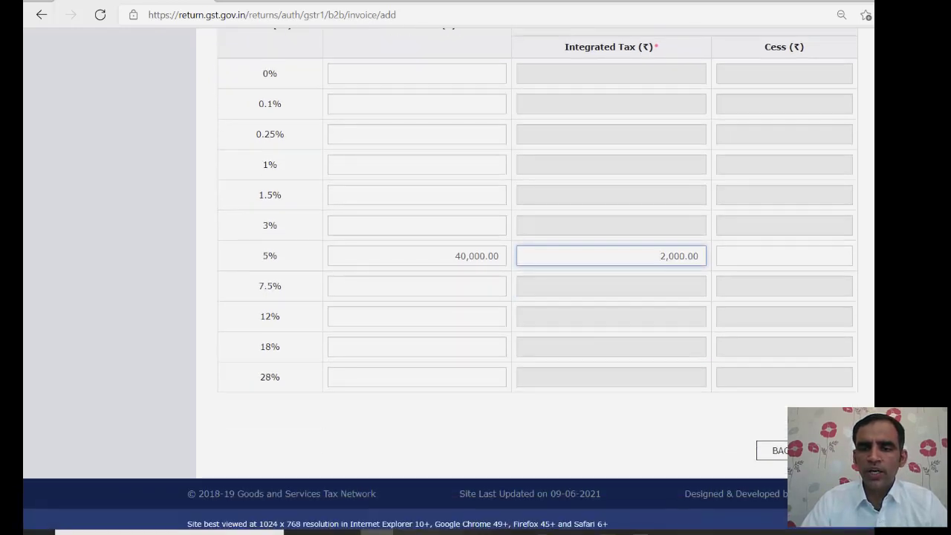
left_click(835, 450)
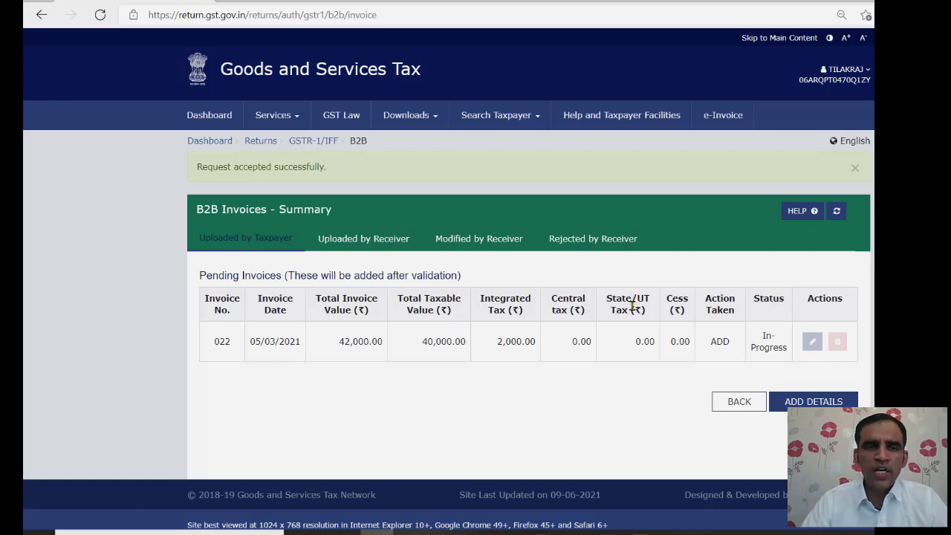
- Return to the GSTR-1/IFF overview and open the 5A, 5B - B2C (Large) Invoices section
left_click(317, 145)
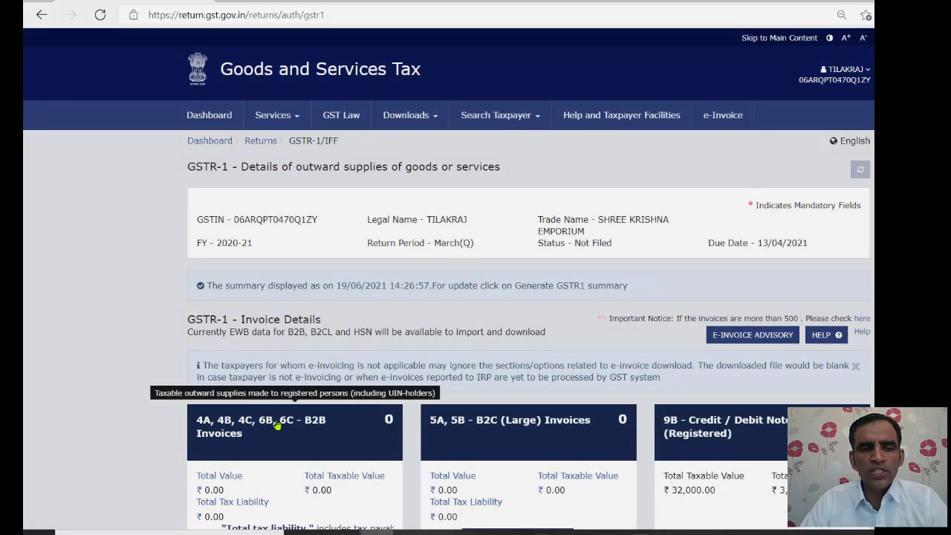
scroll(300, 430, "down", 2)
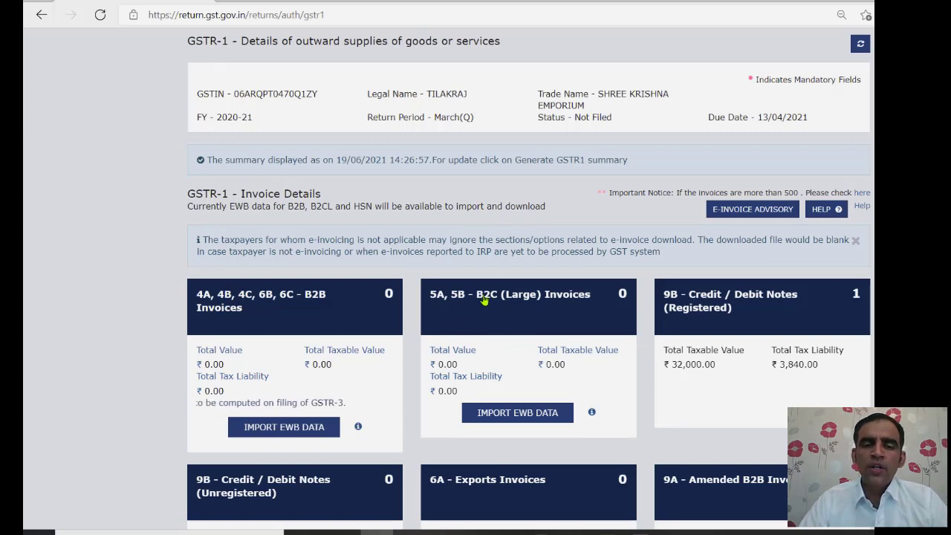
mouse_move(490, 323)
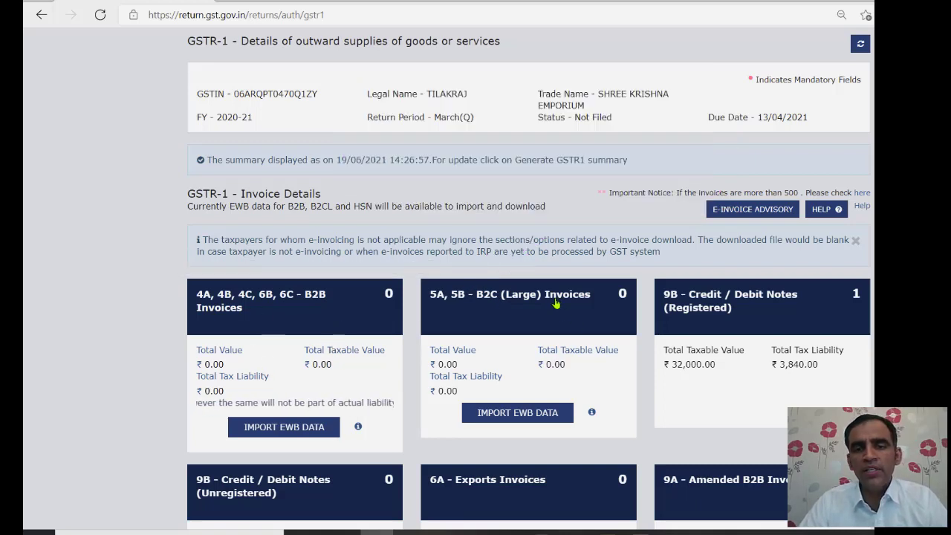
left_click(556, 303)
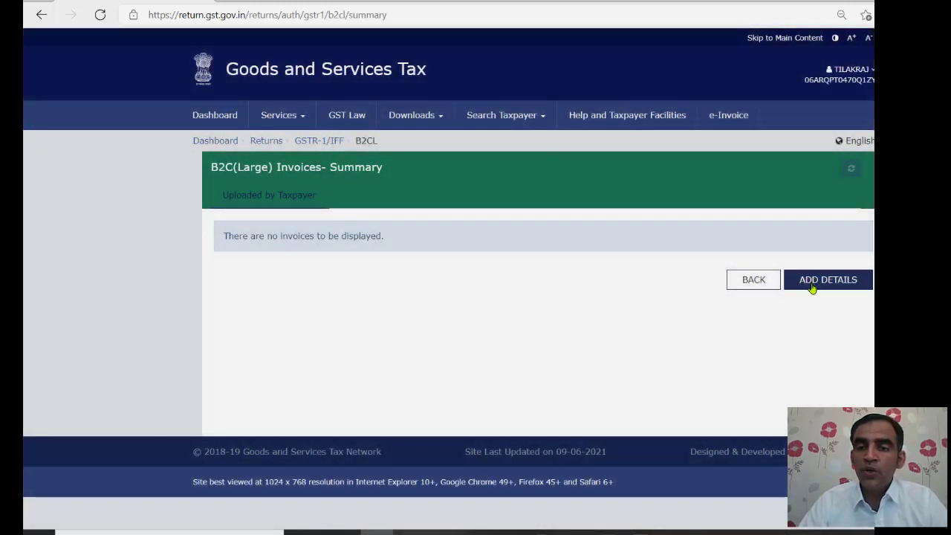
- Start a new B2C (Large) invoice with place of supply 07-Delhi
left_click(813, 288)
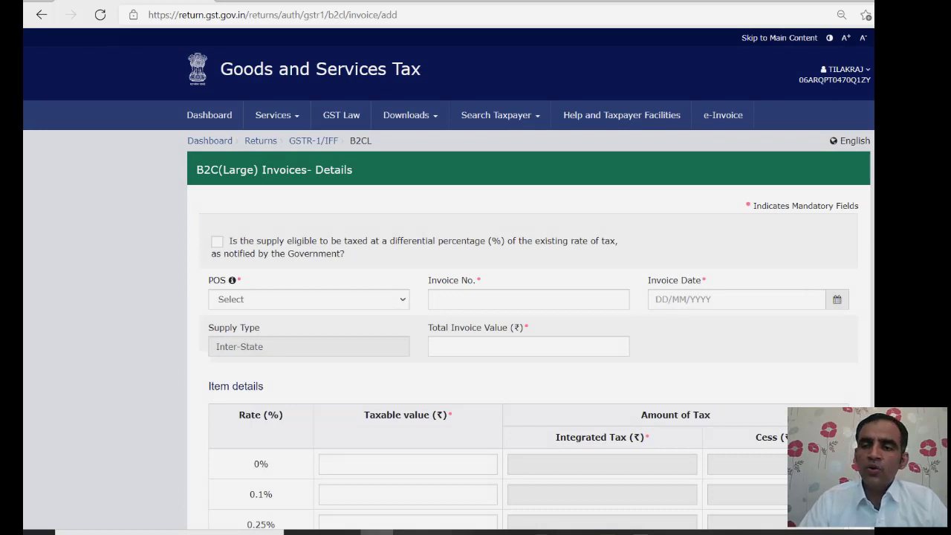
scroll(320, 220, "down", 1)
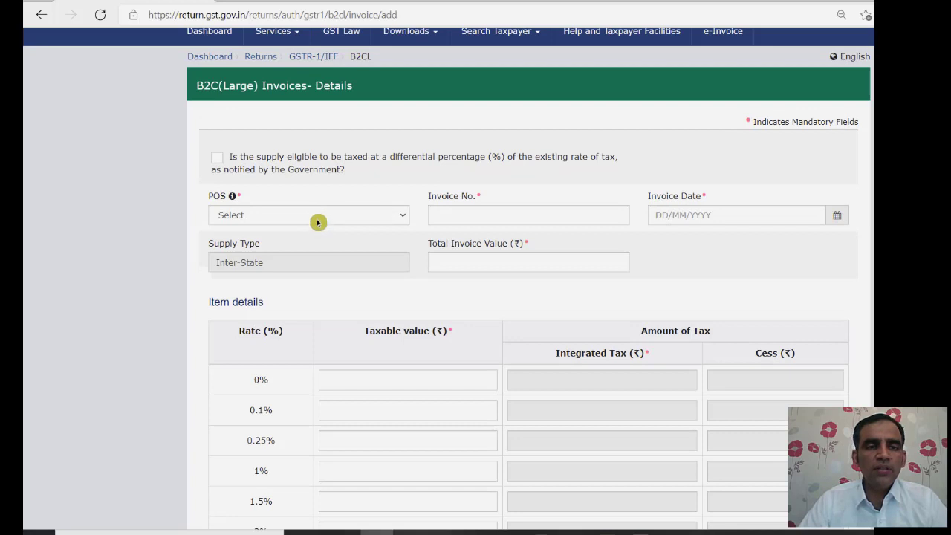
left_click(318, 223)
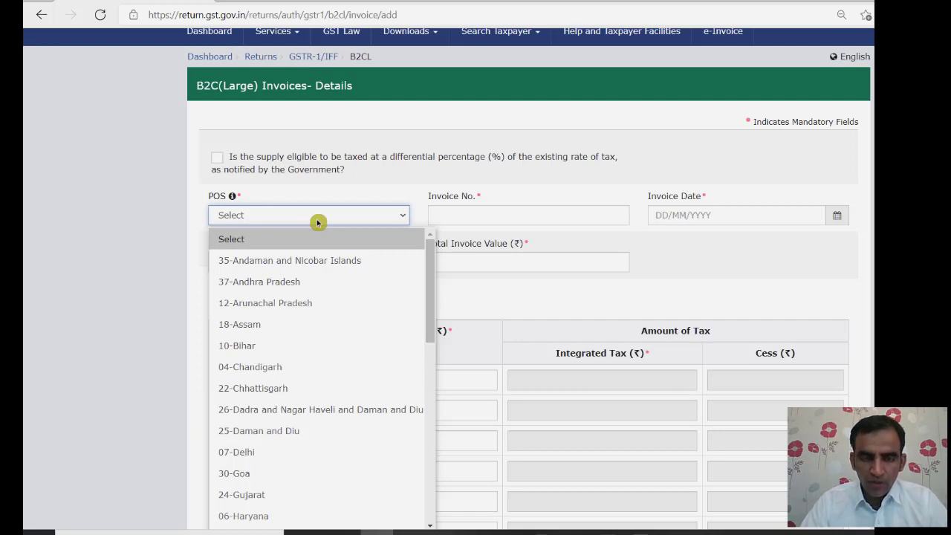
key("Down")
key("Down")
key("Down")
key("Down")
key("Down")
key("Down")
key("Down")
key("Down")
key("Down")
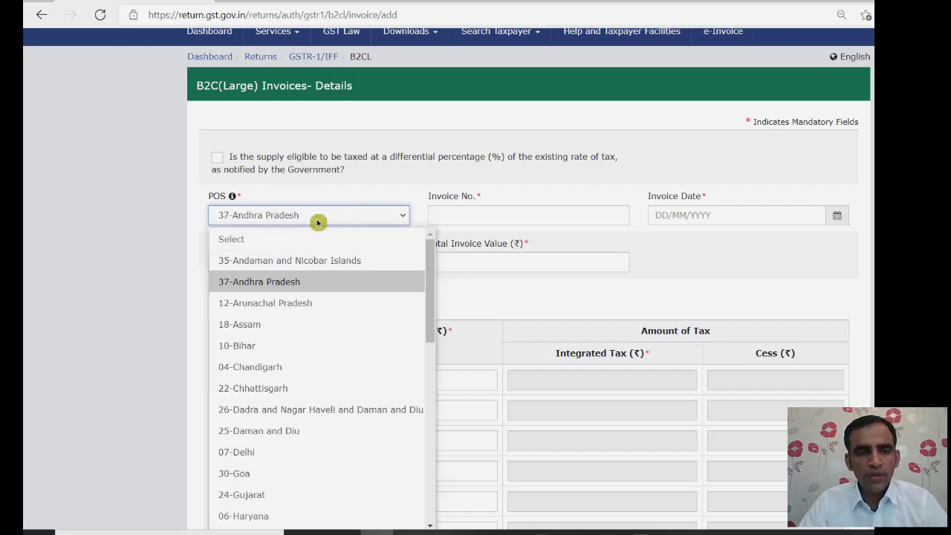
key("Down")
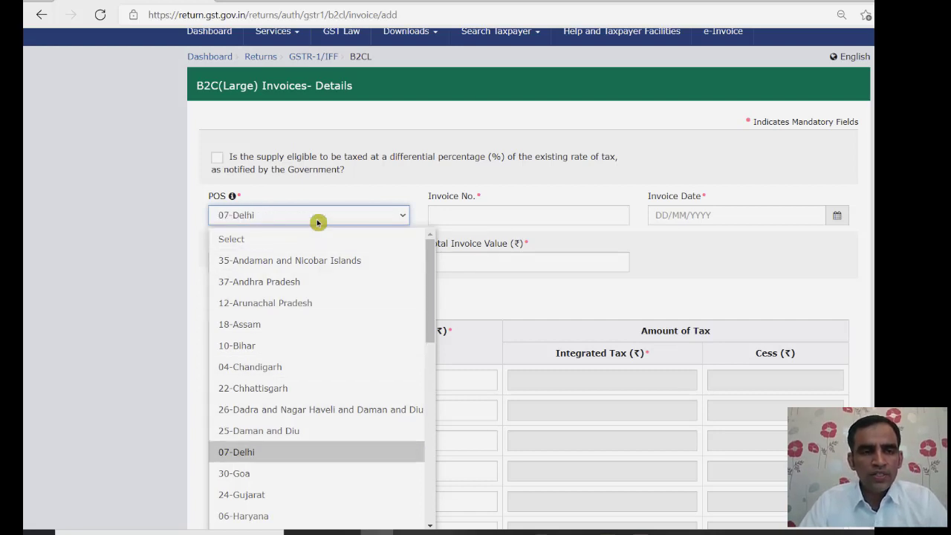
key("Return")
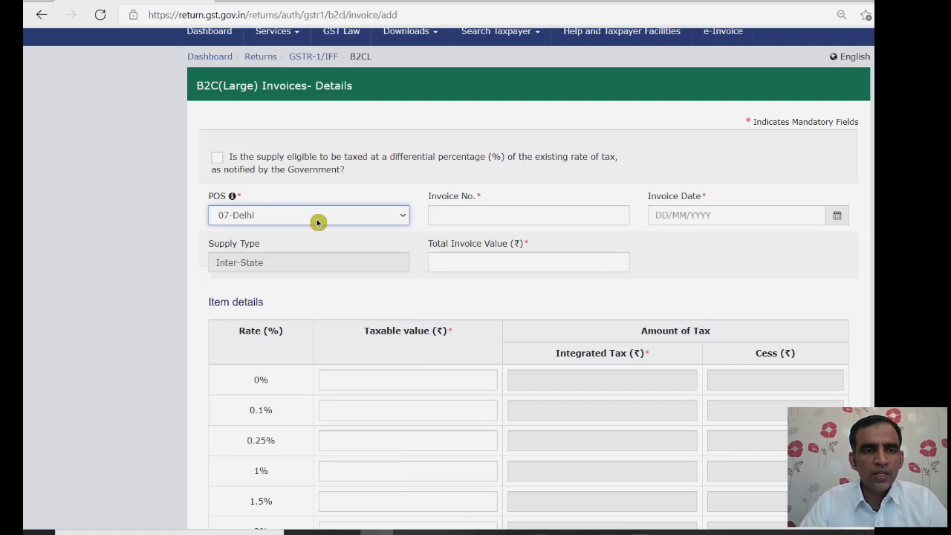
- Enter invoice number 024 with invoice date 11/03/2021
left_click(452, 211)
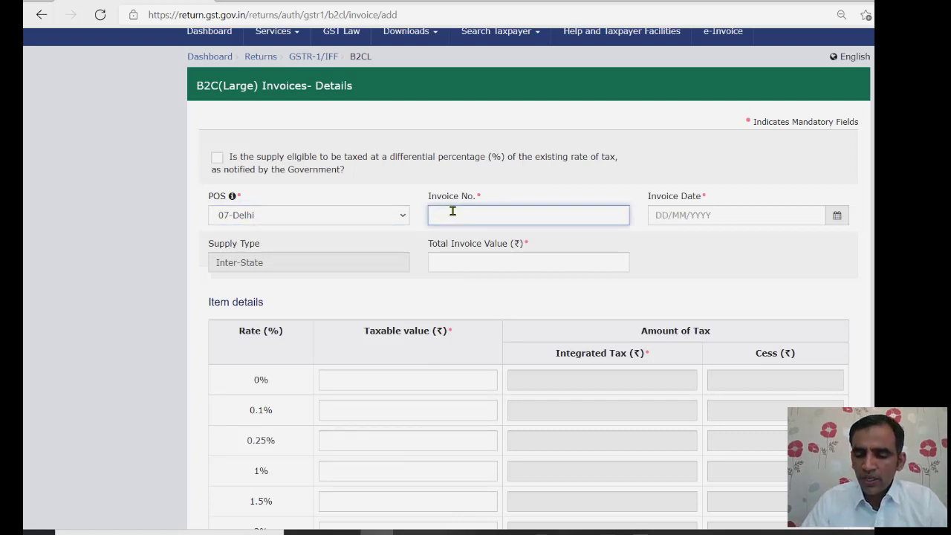
type("02")
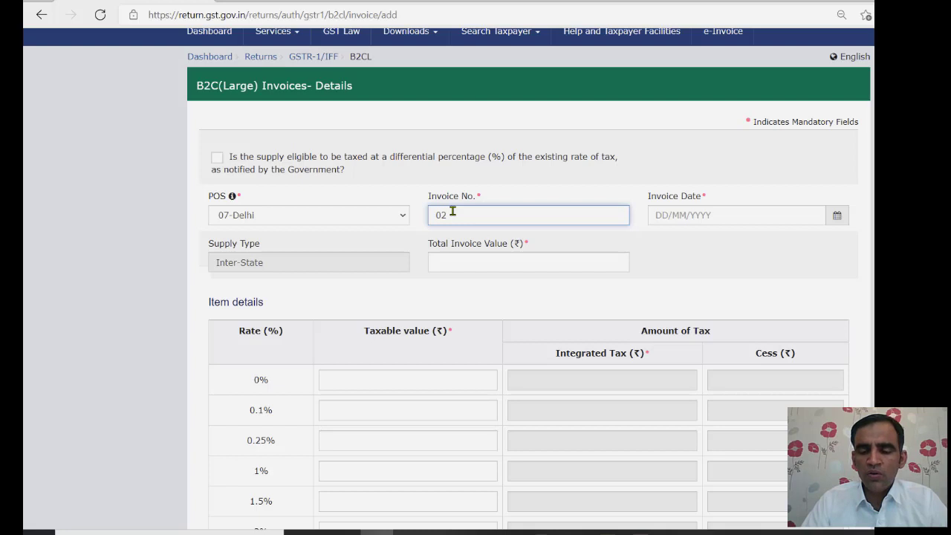
type("4")
key("Tab")
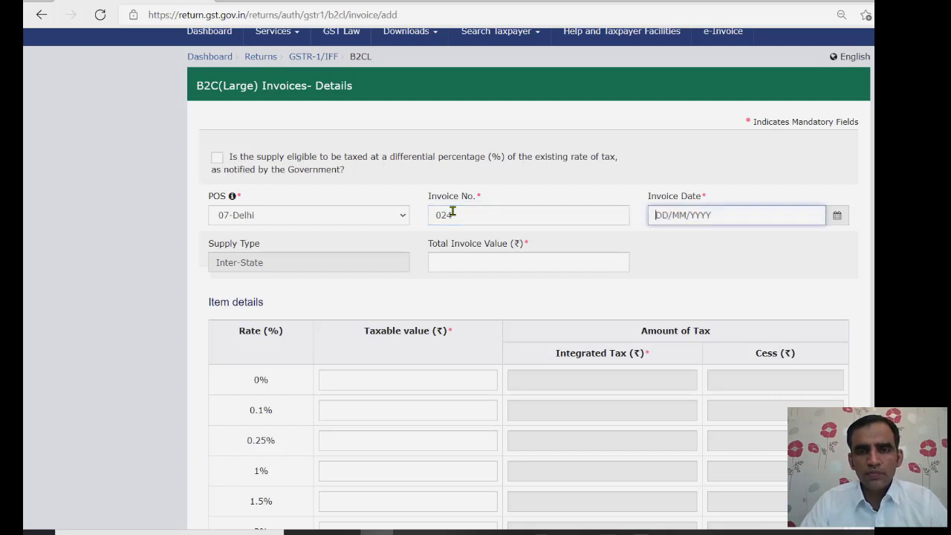
left_click(836, 216)
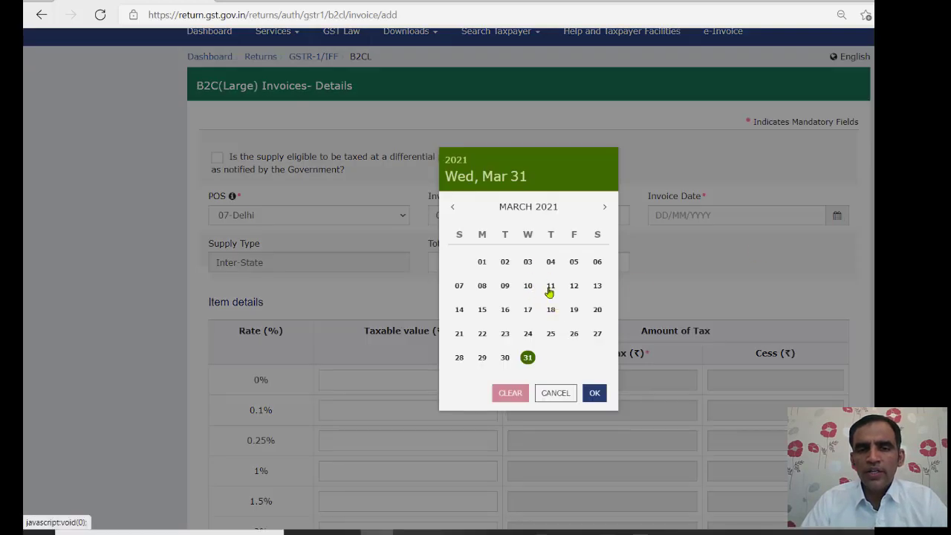
left_click(549, 290)
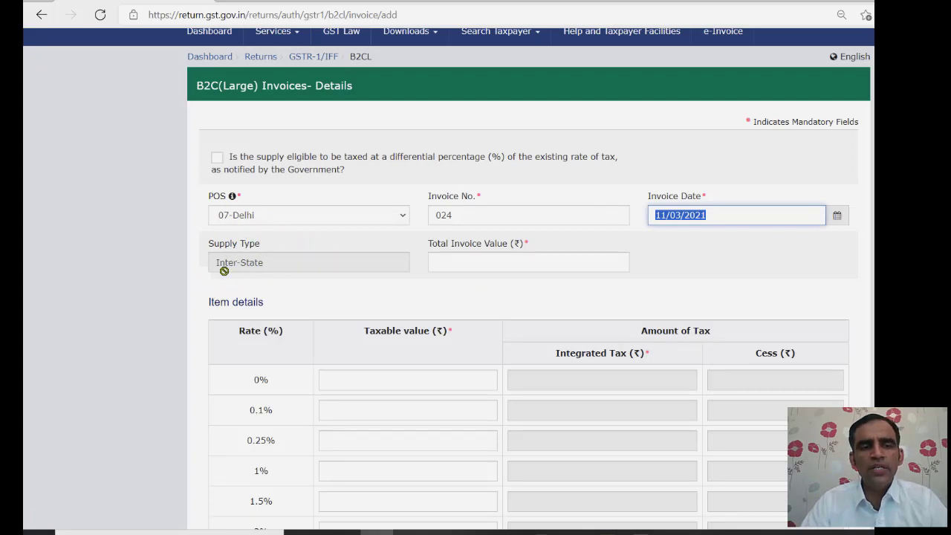
- Set the total invoice value to 3,36,000, correcting the mistyped digits
left_click(484, 263)
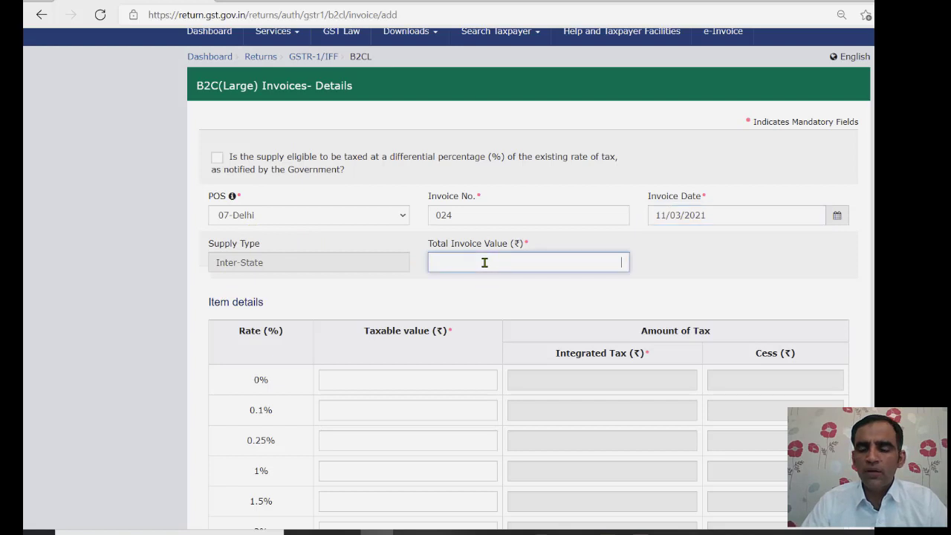
type("2")
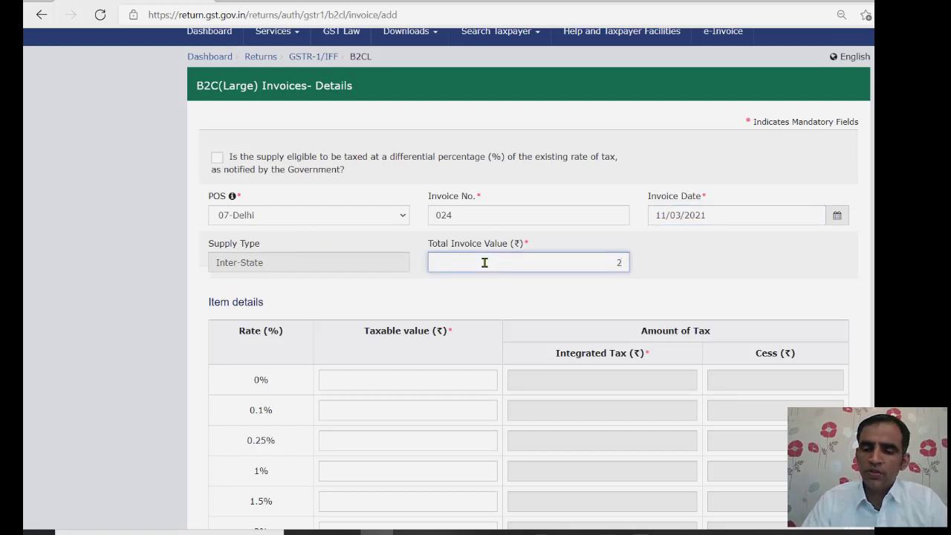
type("800")
key("BackSpace")
key("BackSpace")
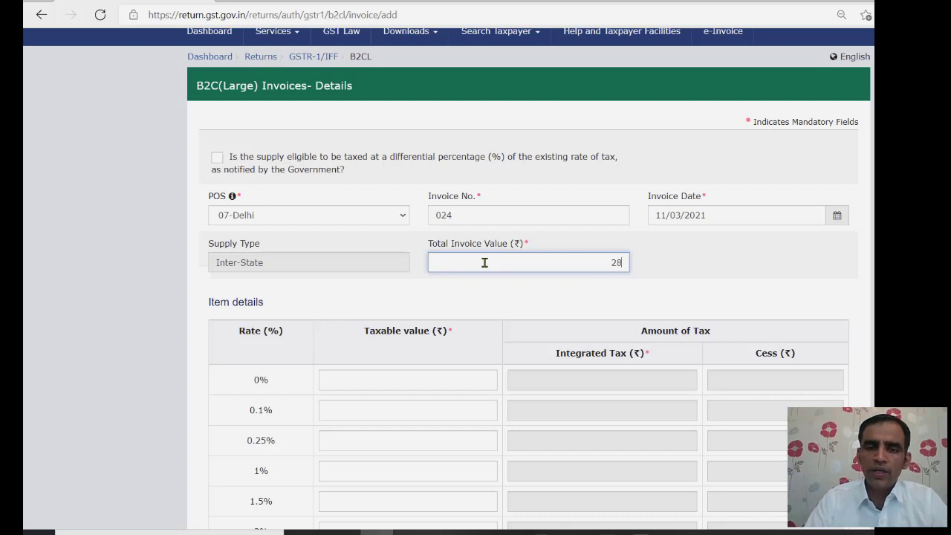
key("BackSpace")
key("BackSpace")
type("30")
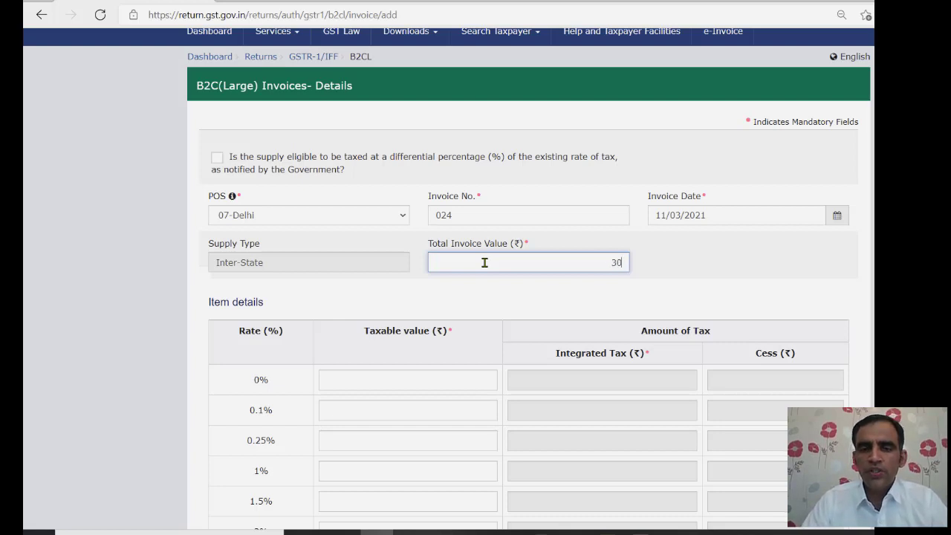
type("0")
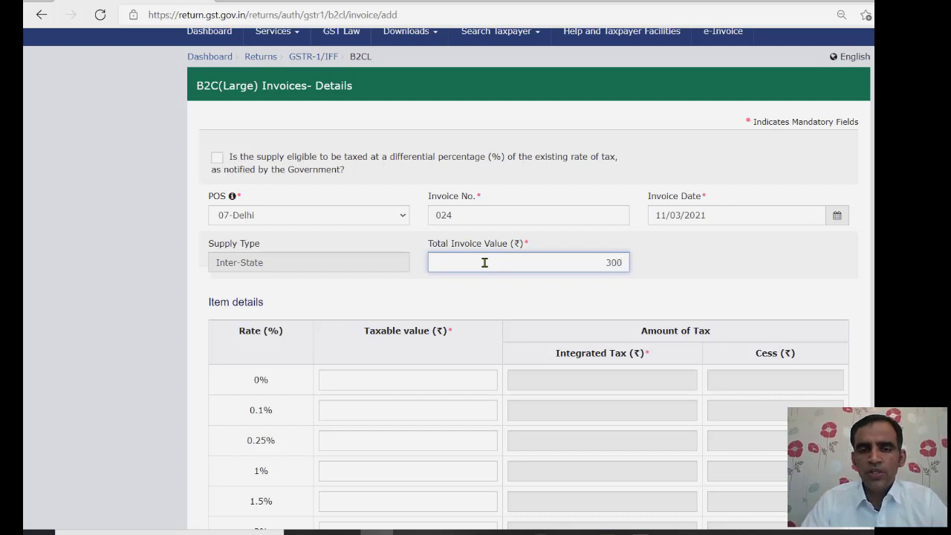
key("BackSpace")
key("BackSpace")
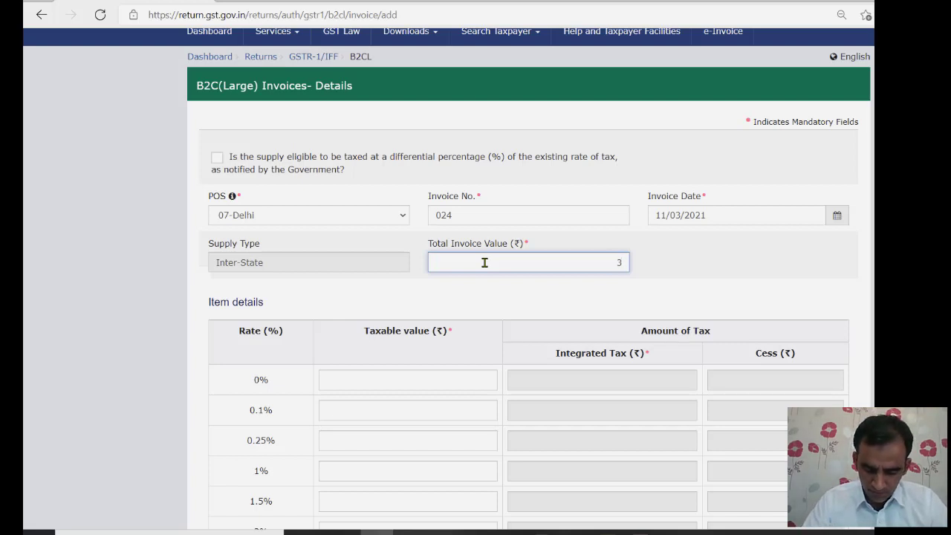
type("36000")
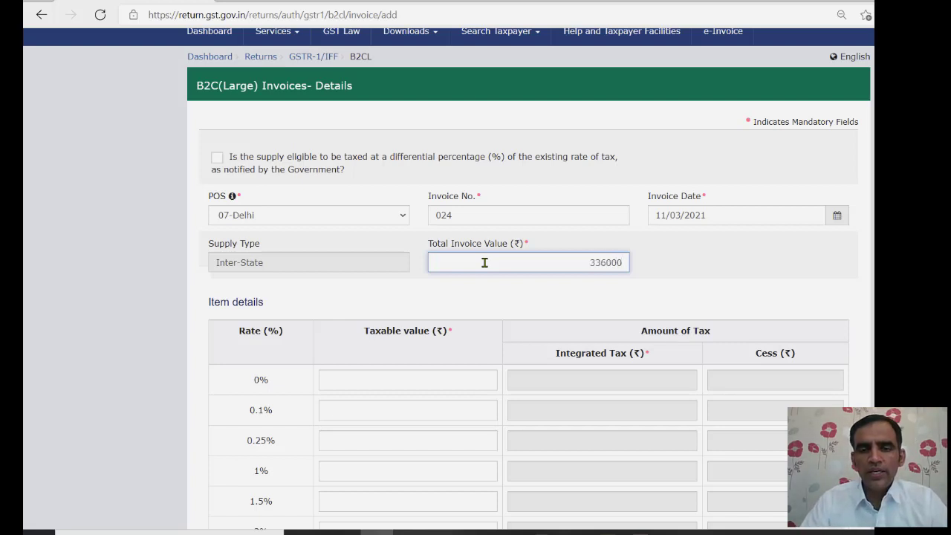
left_click(158, 402)
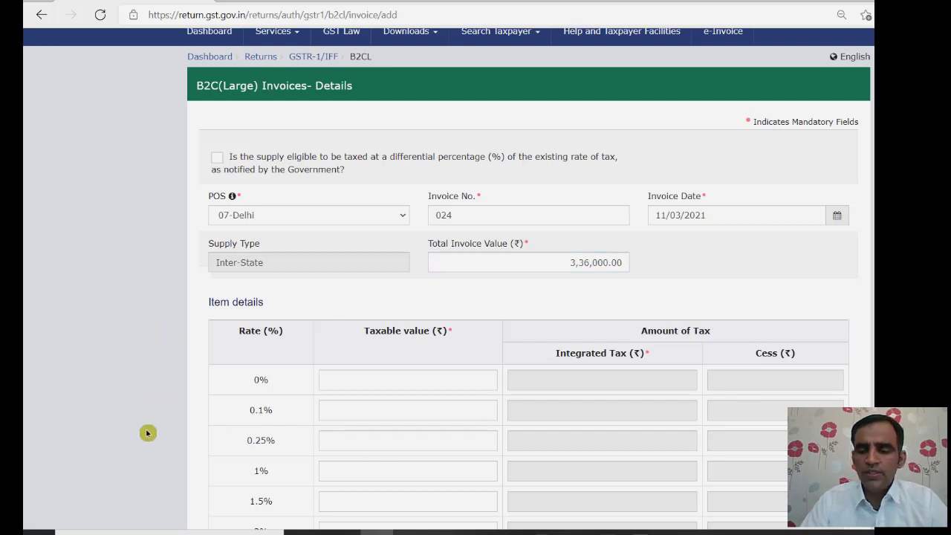
- Enter 3,00,000 as the 12% taxable value and check the integrated tax
scroll(147, 432, "down", 3)
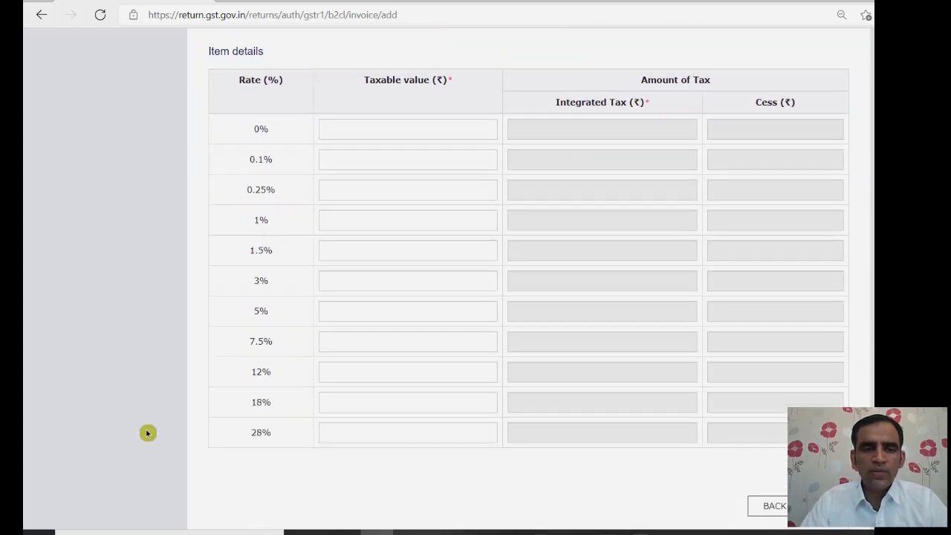
left_click(406, 366)
type("3")
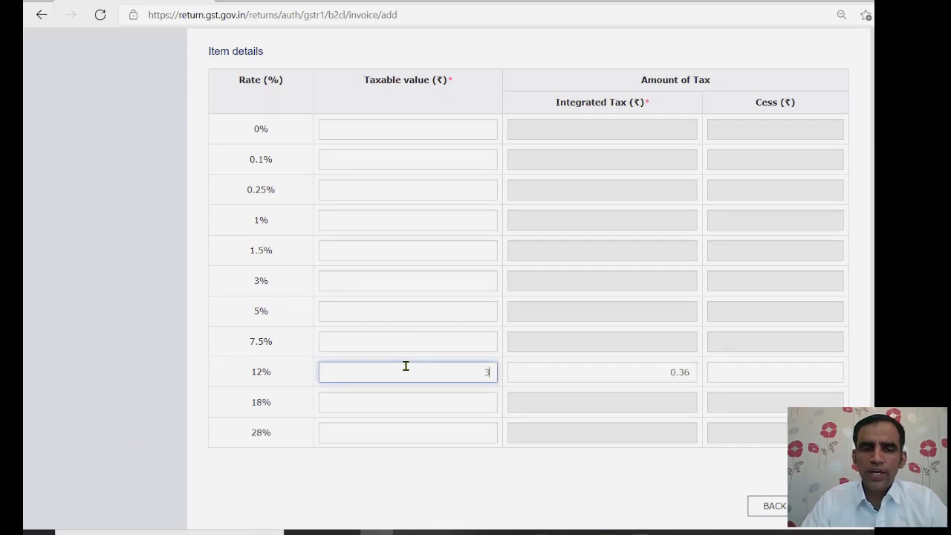
type("00000")
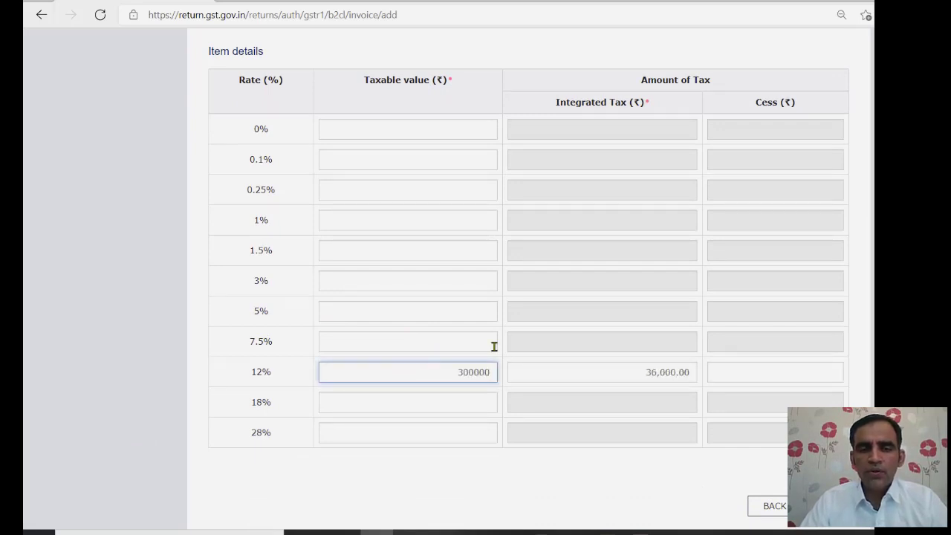
left_click(577, 378)
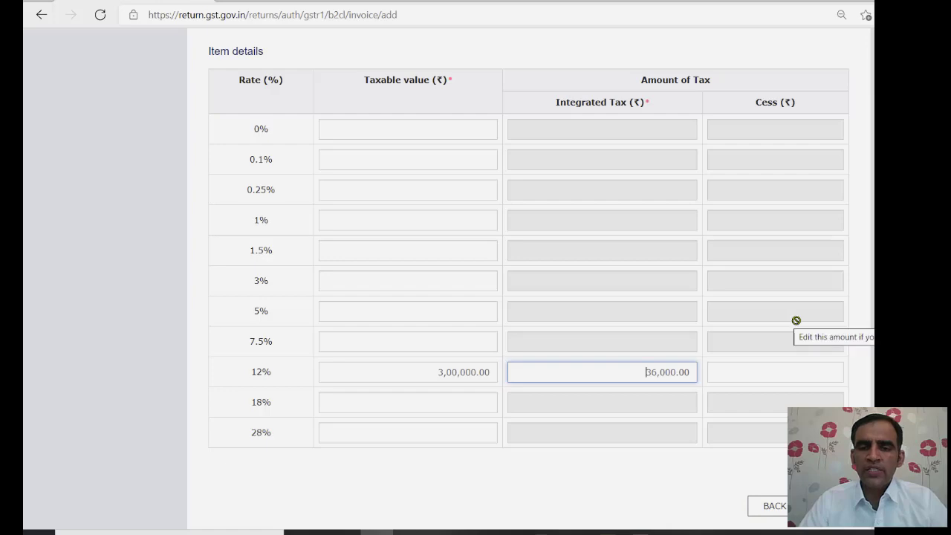
left_click(825, 506)
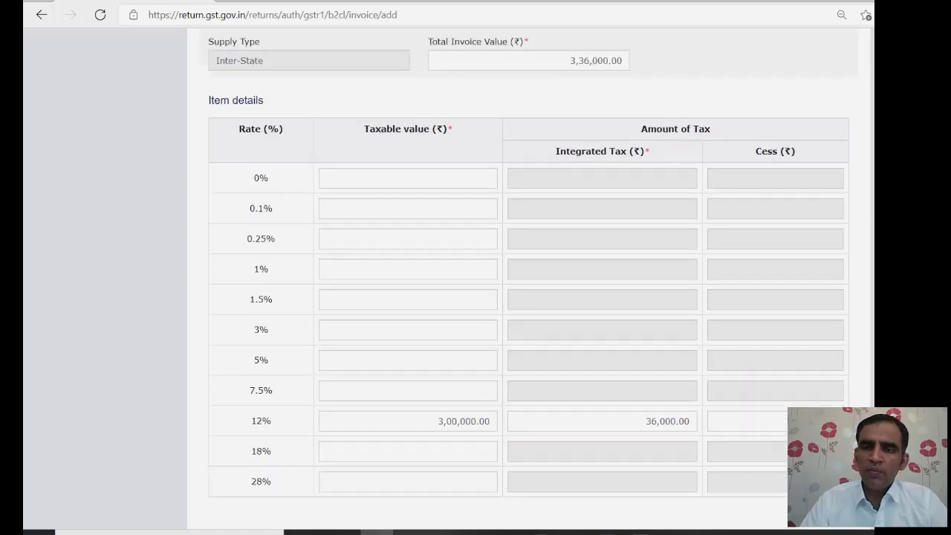
- Change the total invoice value to 2,36,000
scroll(527, 297, "up", 4)
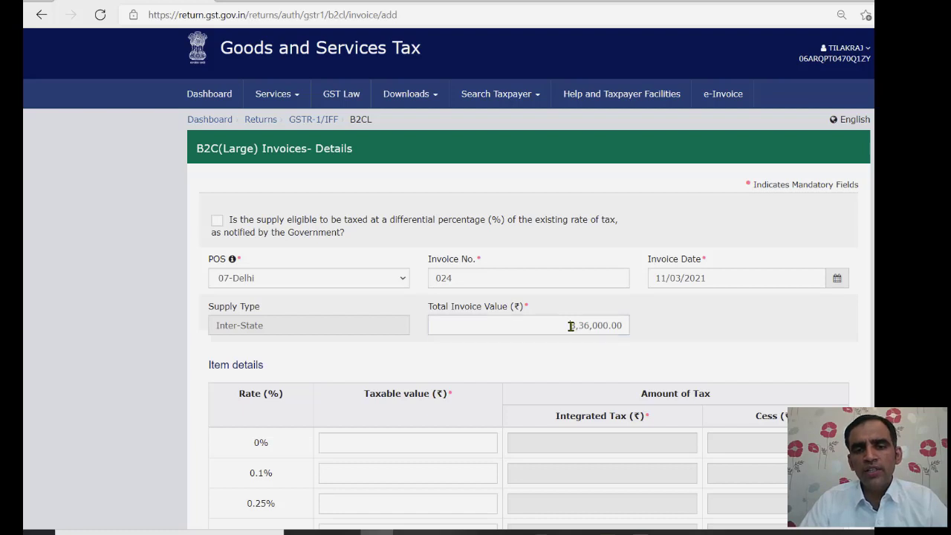
double_click(570, 326)
key("BackSpace")
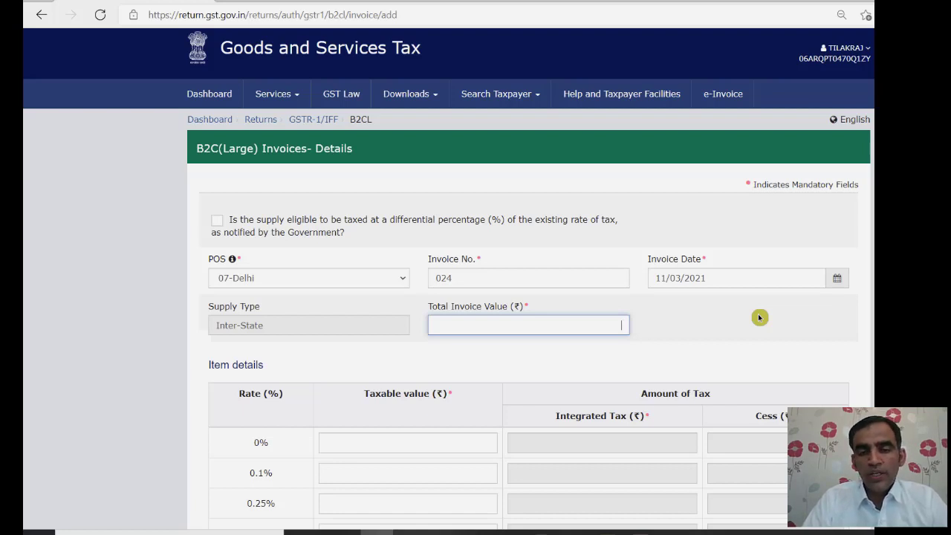
type("2,36,00")
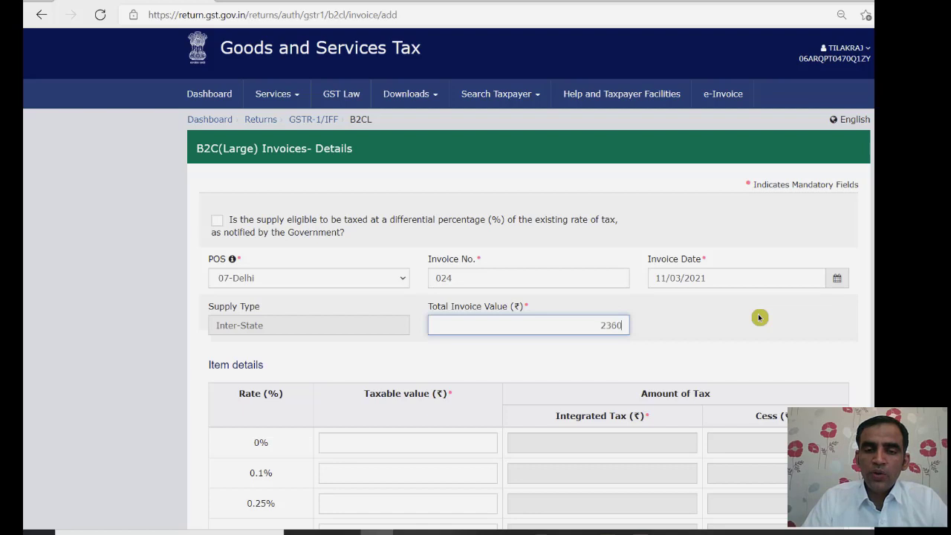
type("00")
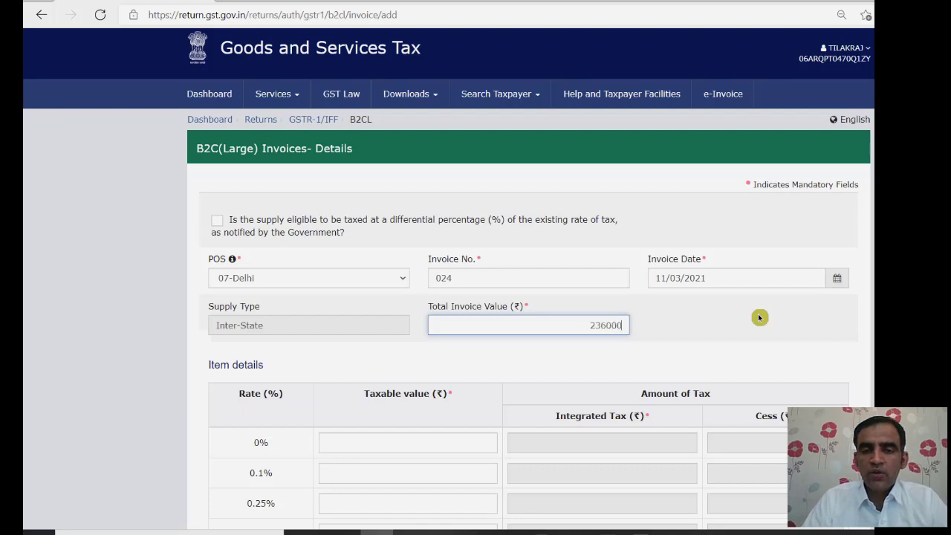
left_click(798, 341)
- Change the 12% taxable value to 2,00,000 and review the ₹2,50,000 minimum-value warning
scroll(799, 341, "down", 4)
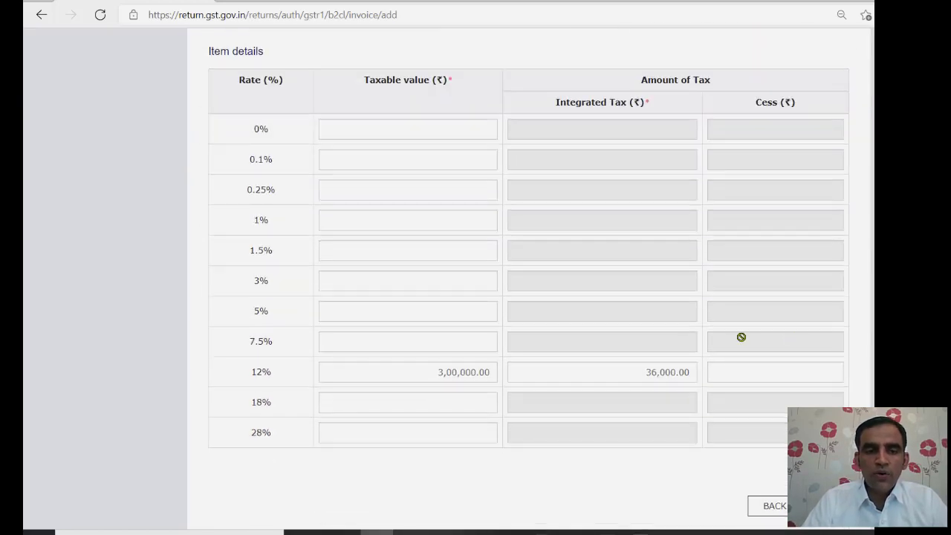
double_click(432, 372)
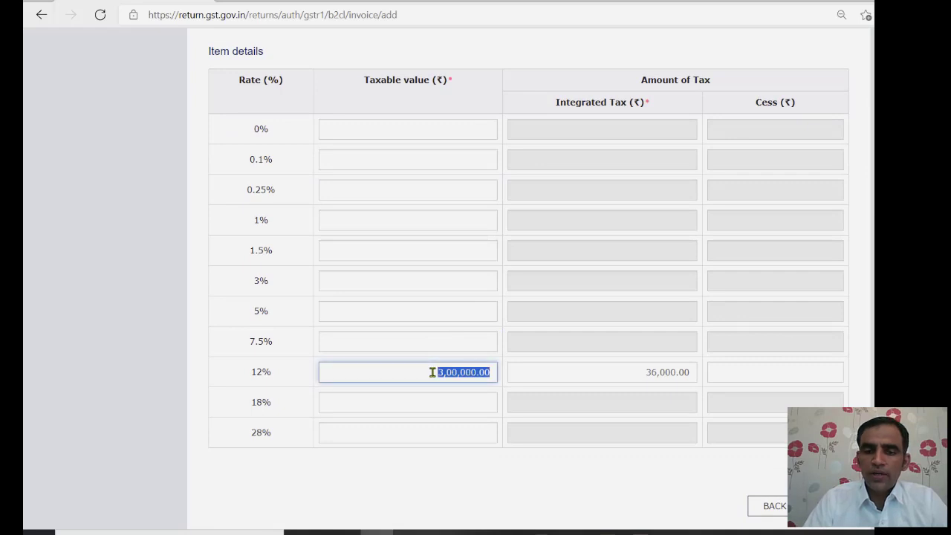
type("200000")
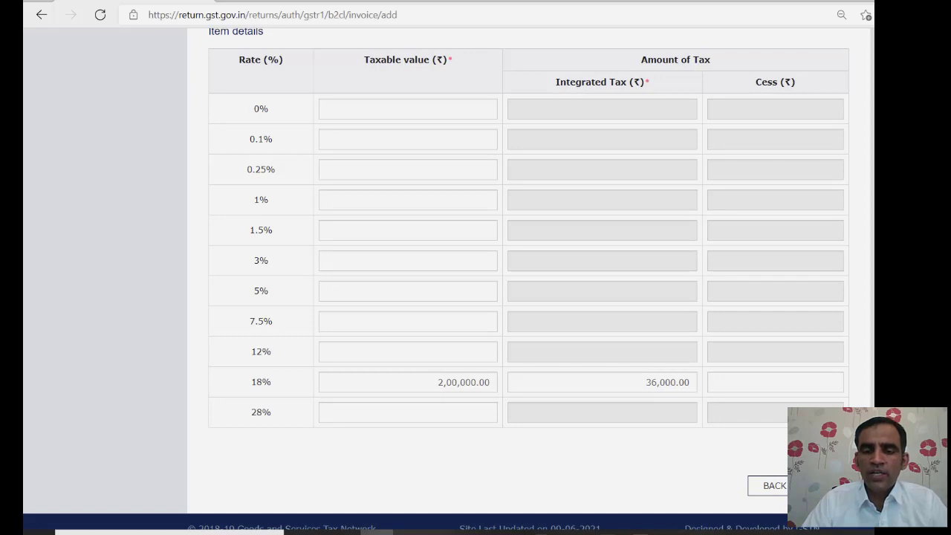
scroll(520, 297, "up", 3)
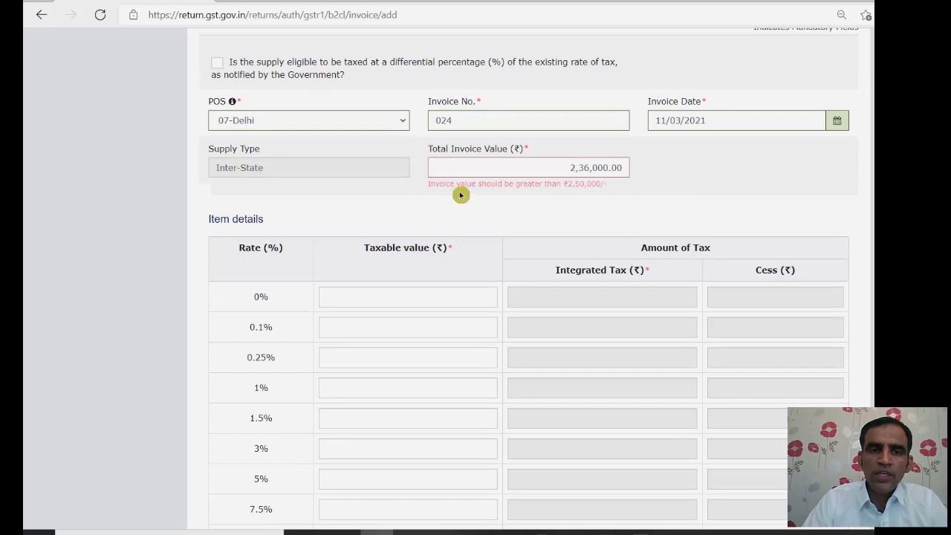
triple_click(584, 187)
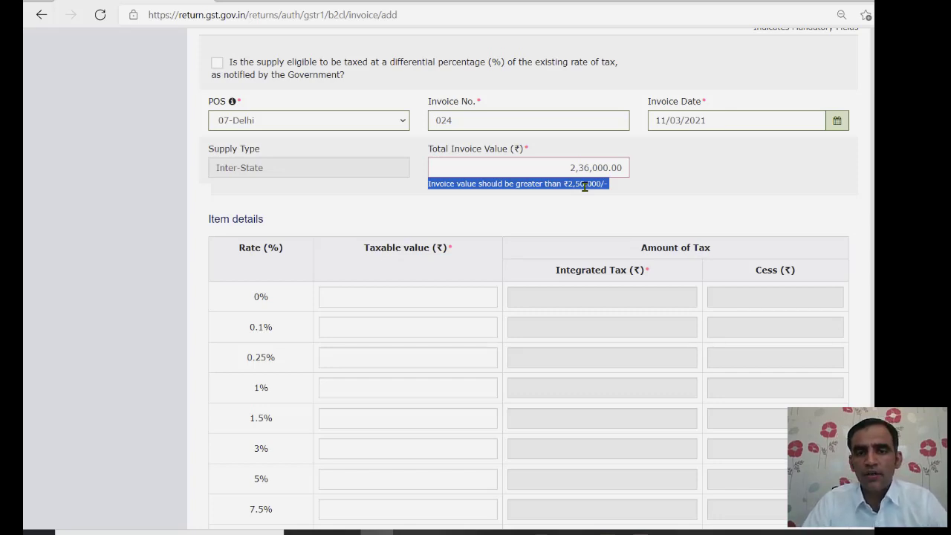
double_click(559, 165)
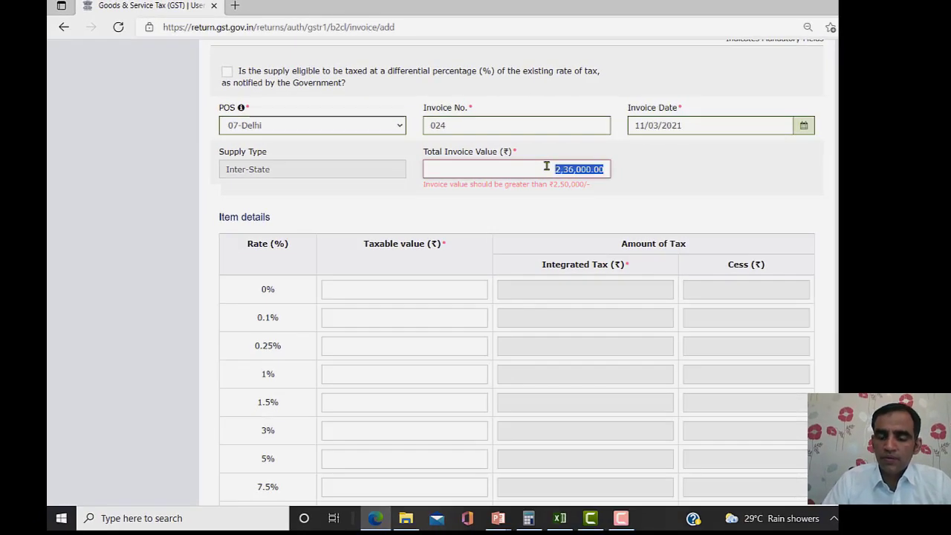
- Restore the total invoice value to 3,36,000
key("BackSpace")
scroll(565, 223, "up", 1)
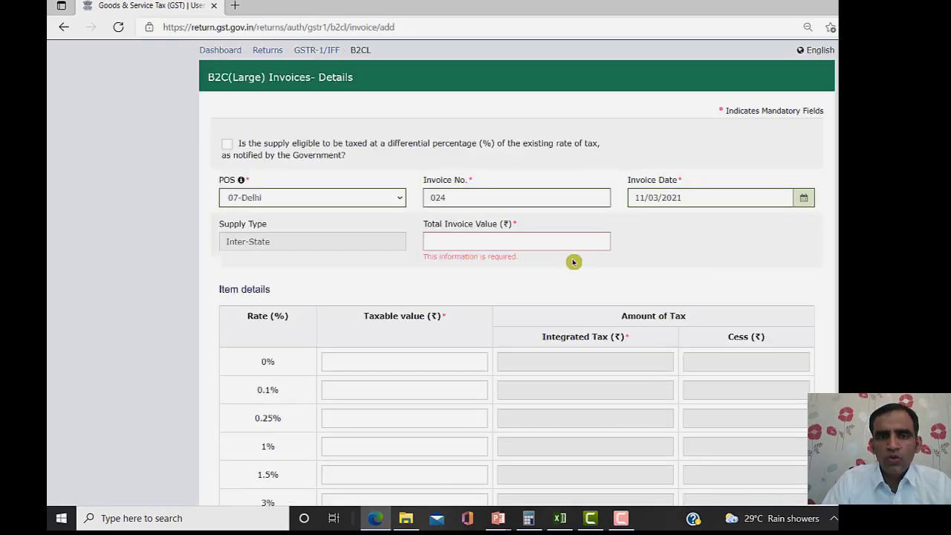
type("336000")
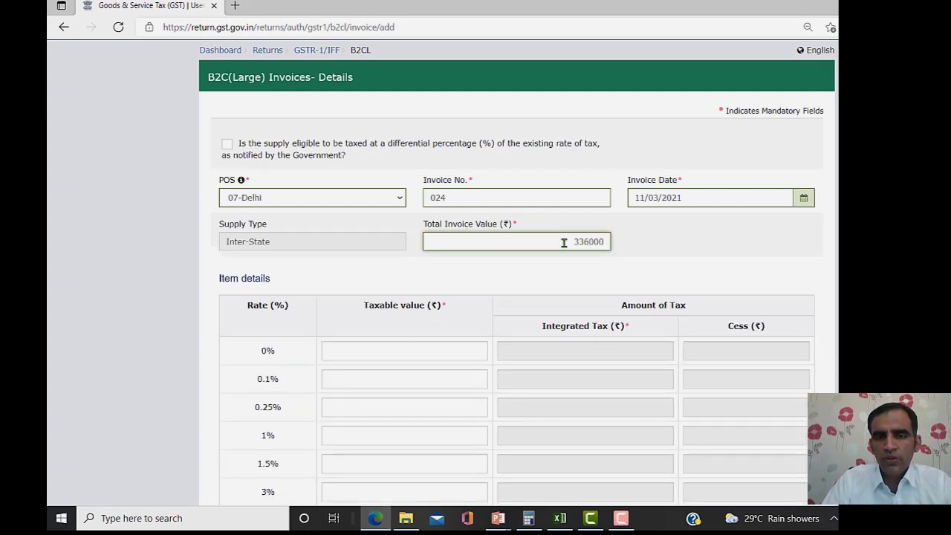
left_click(653, 246)
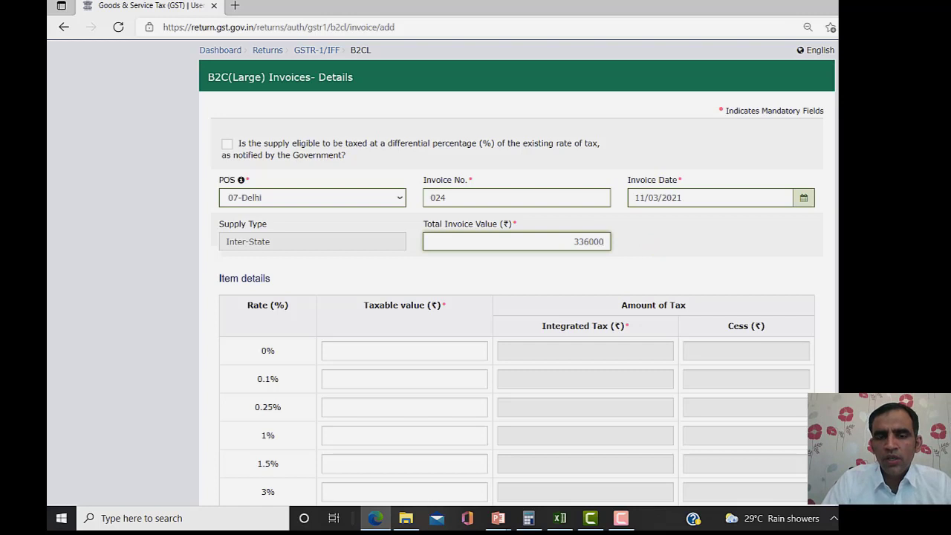
- Enter 3,00,000 as the 12% taxable value and save invoice 024
scroll(516, 297, "down", 3)
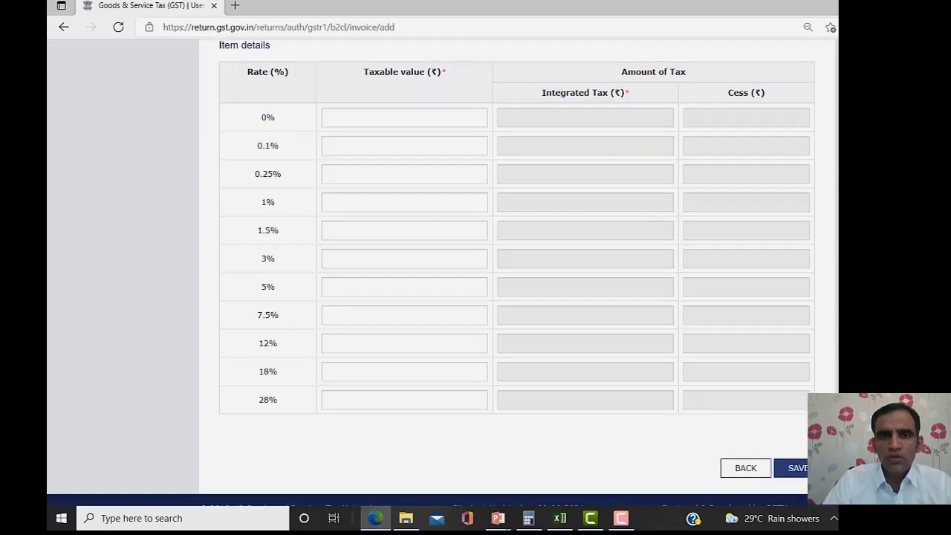
left_click(462, 342)
type("3000")
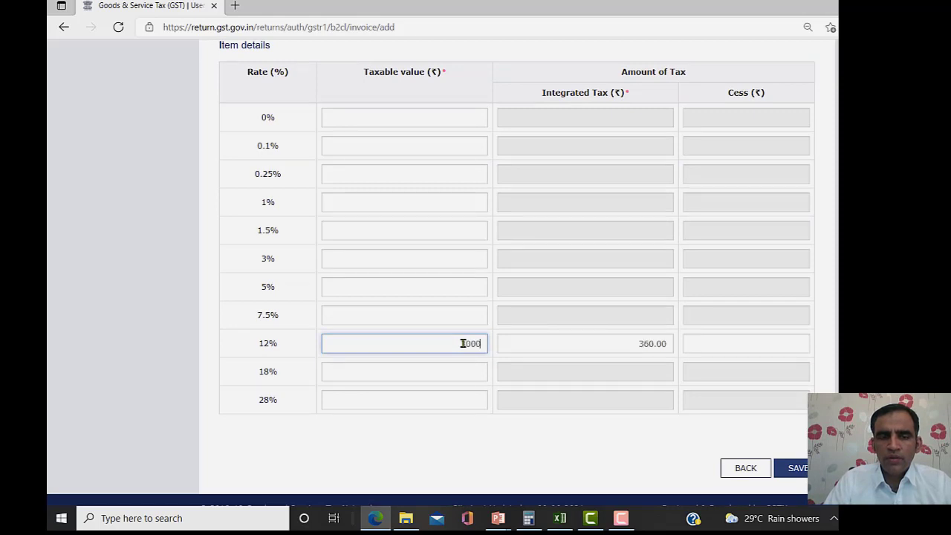
type("00")
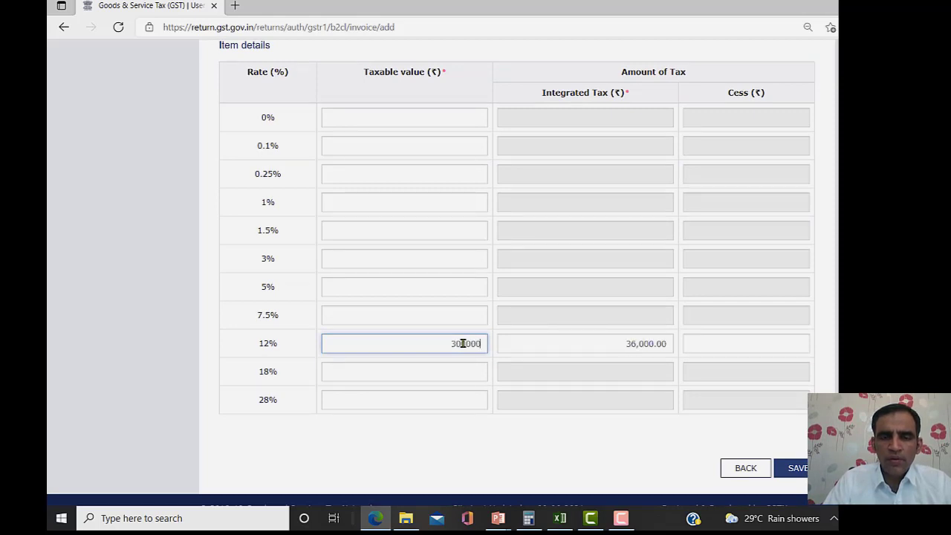
left_click(538, 336)
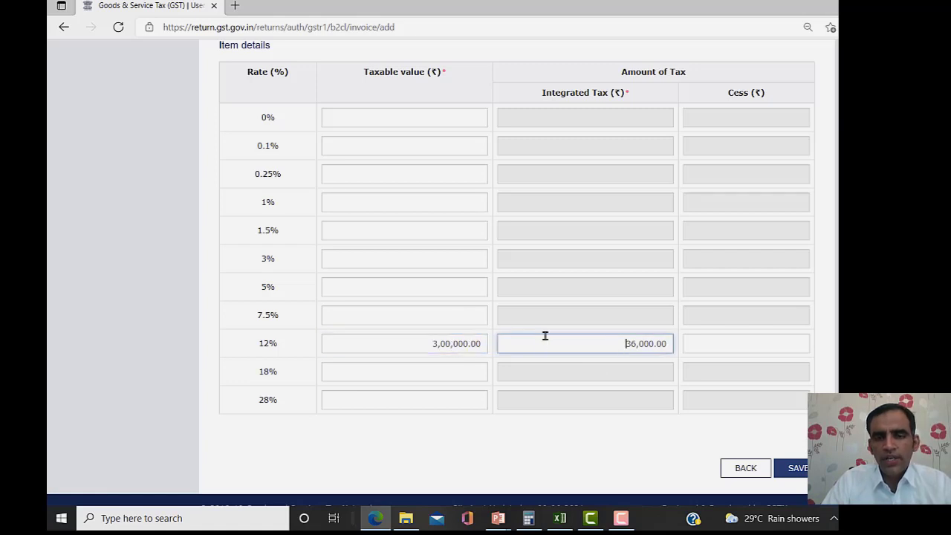
left_click(803, 478)
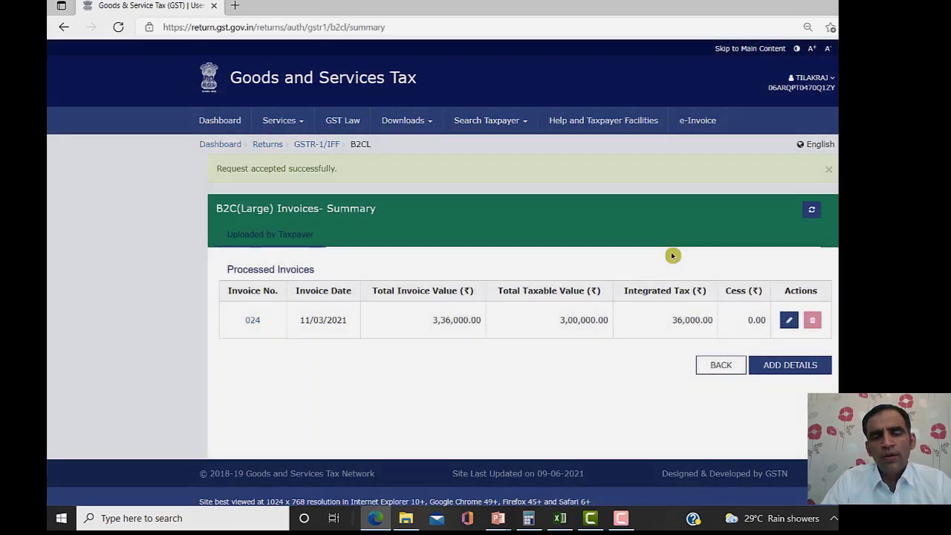
- Return to the GSTR-1 overview via the breadcrumb and scroll through the section tiles
left_click(299, 147)
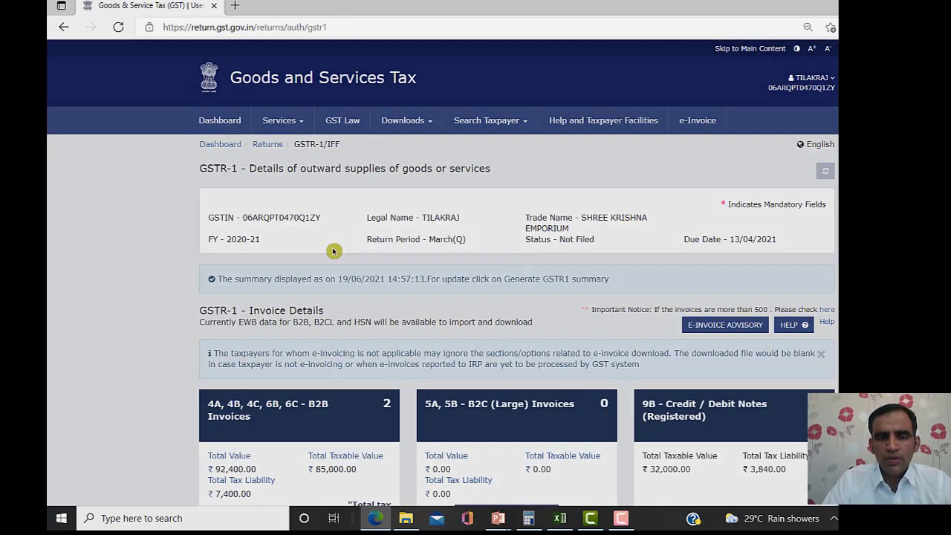
scroll(334, 251, "down", 6)
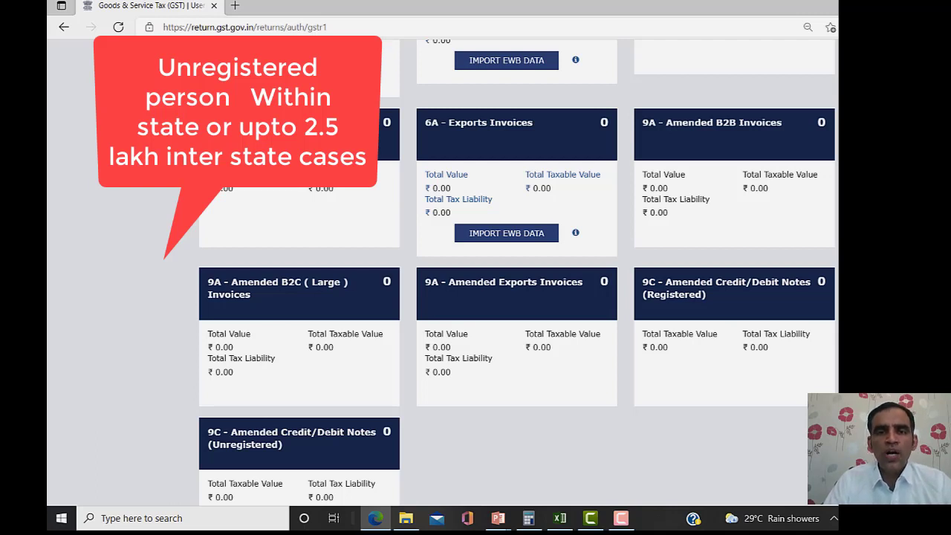
- Scroll down to Other Details and open the 7 - B2C (Others) tile
scroll(516, 273, "up", 3)
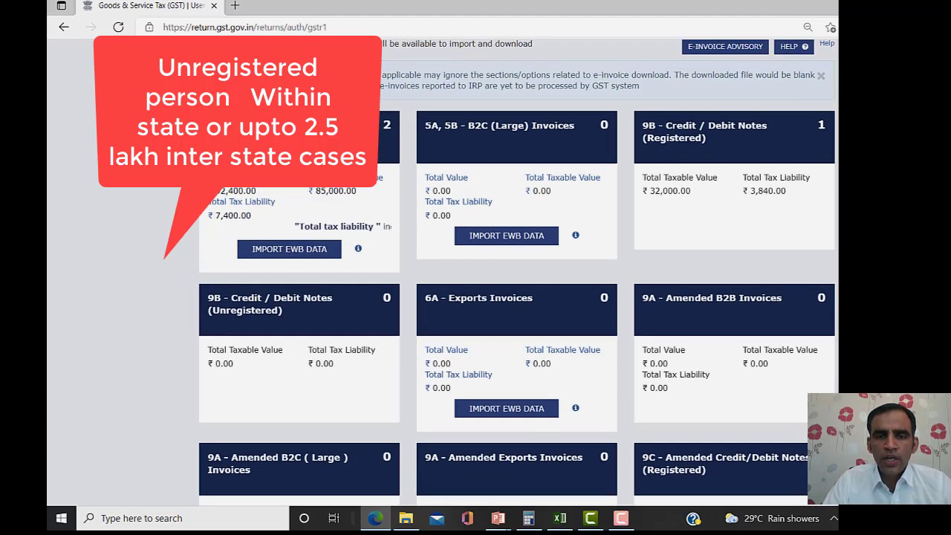
scroll(517, 273, "down", 1)
scroll(516, 273, "down", 2)
scroll(516, 272, "down", 1)
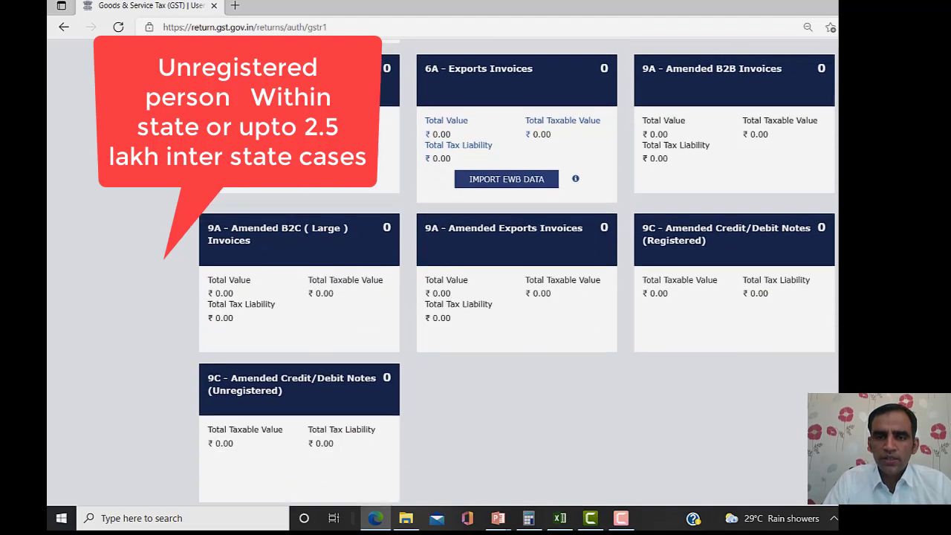
scroll(517, 272, "down", 3)
scroll(516, 273, "down", 1)
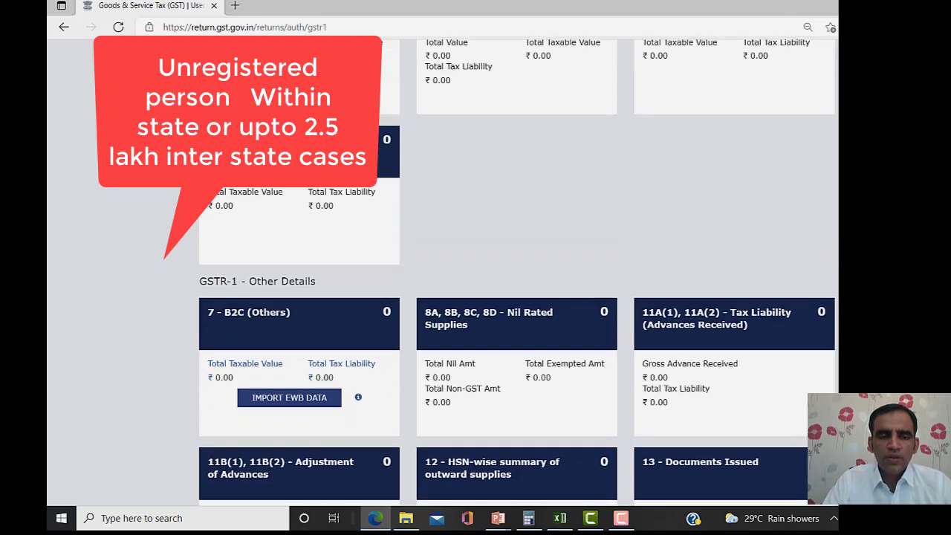
left_click(240, 319)
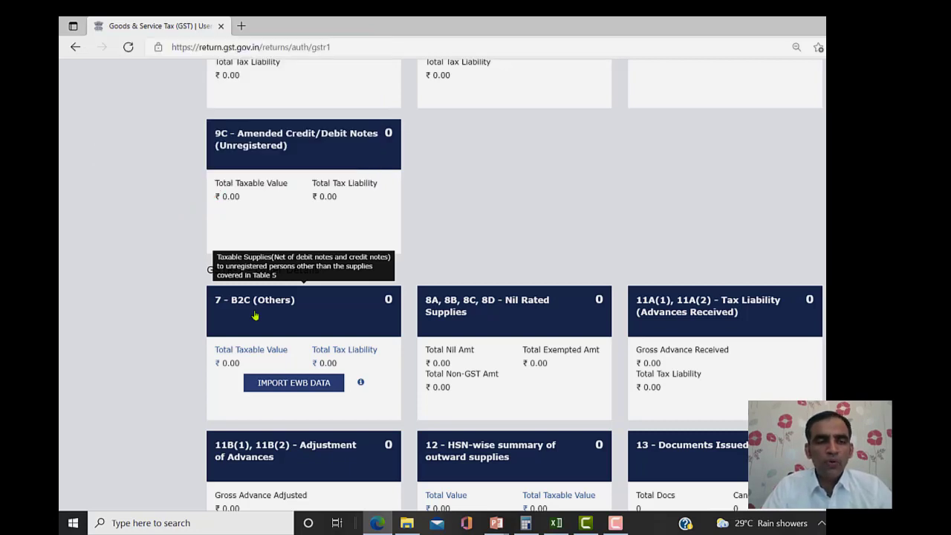
- Start a new B2C (Others) entry with place of supply 07-Delhi
left_click(255, 316)
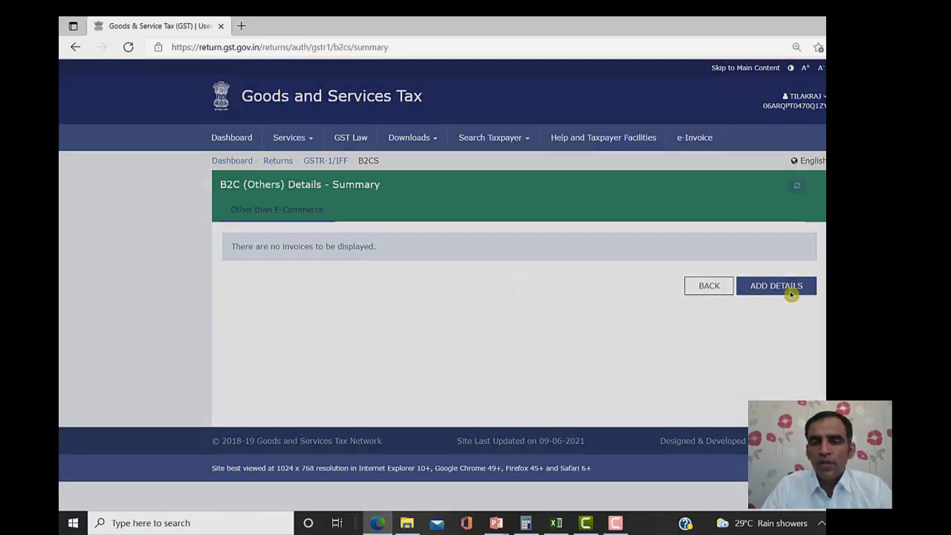
left_click(787, 288)
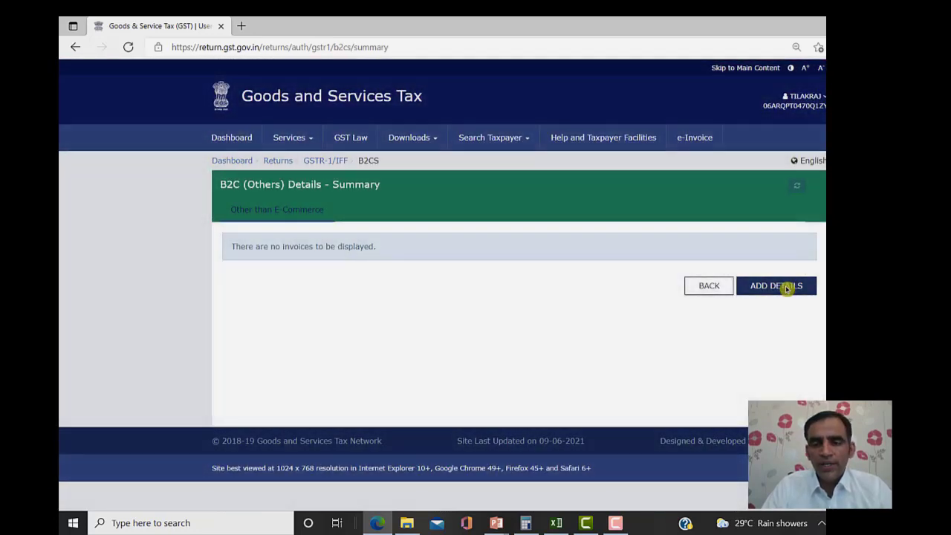
left_click(309, 253)
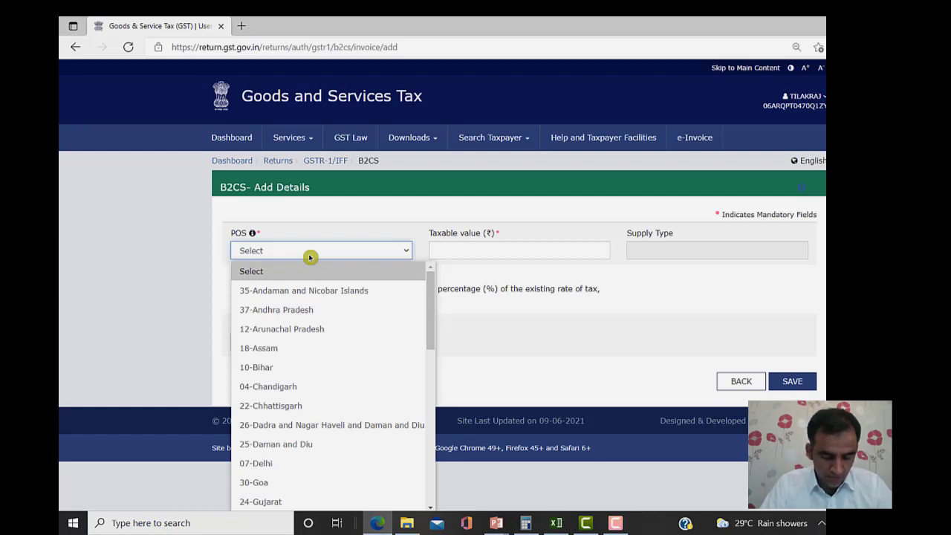
key("Down")
key("Down")
key("Down")
key("Down")
key("Down")
key("Down")
key("Down")
key("Down")
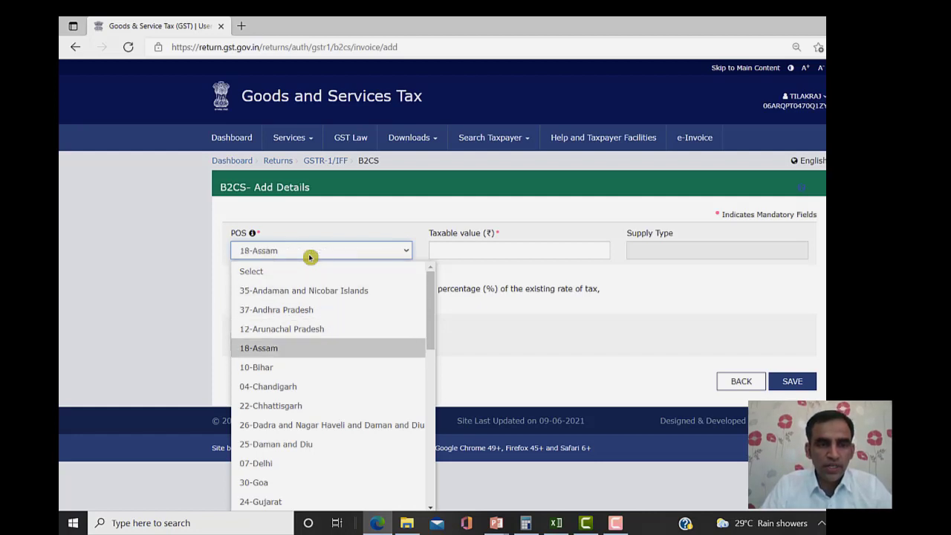
key("Down")
key("Down")
key("Down")
key("Up")
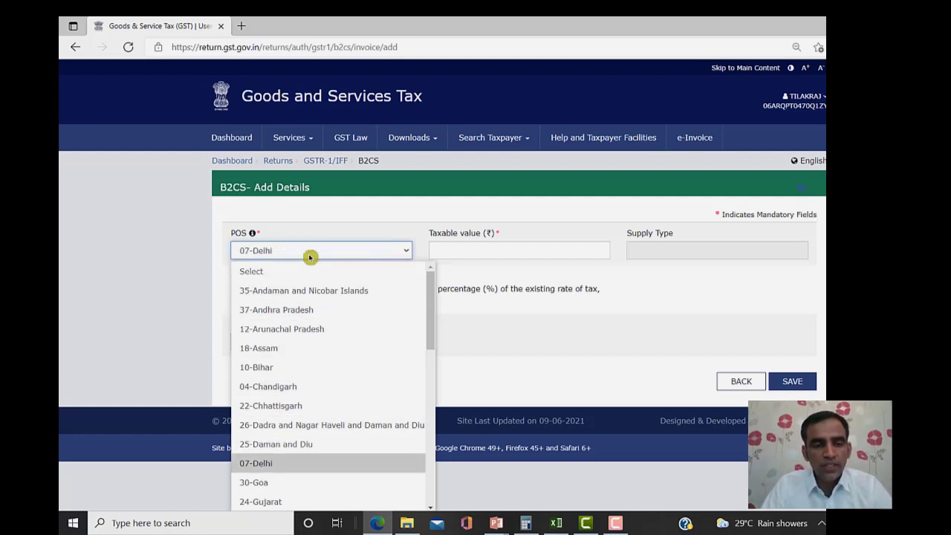
key("Return")
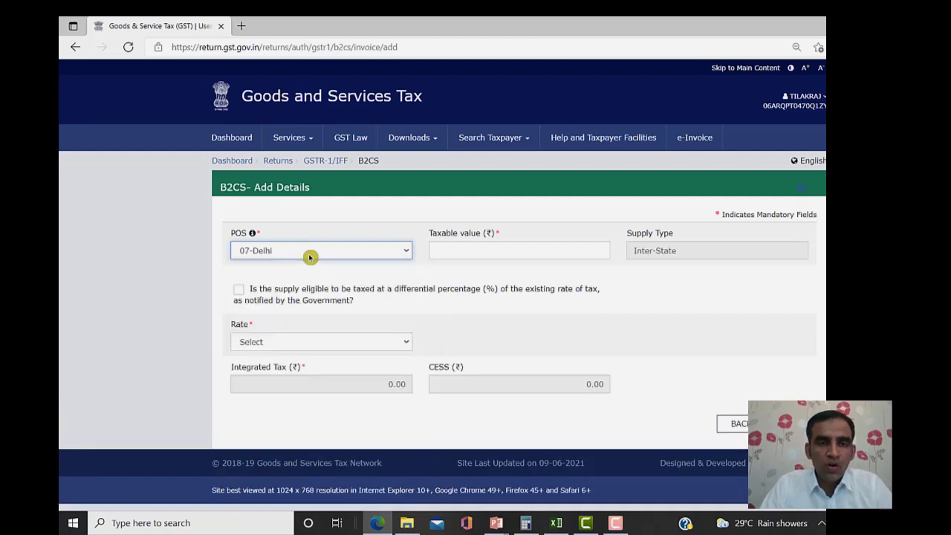
- Enter taxable value 1,00,000 at the 12% rate
left_click(467, 246)
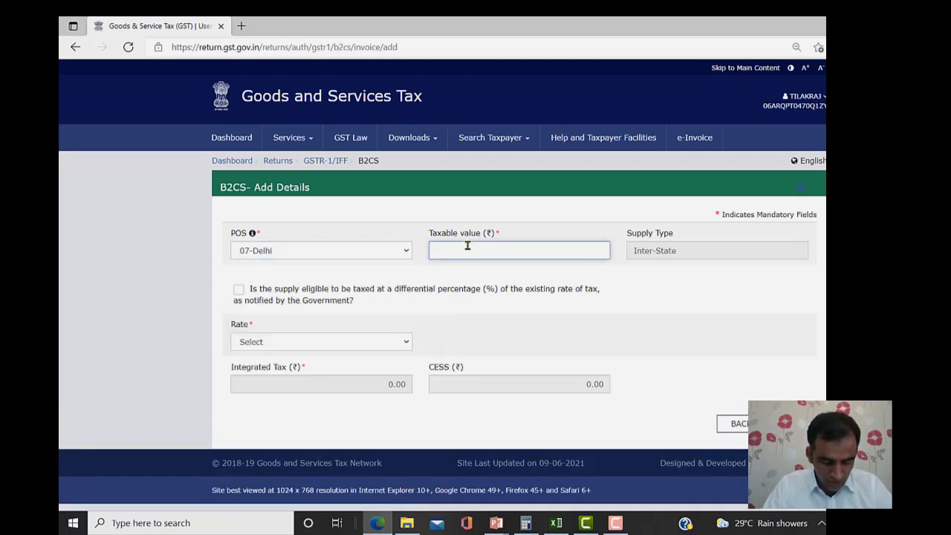
type("100000")
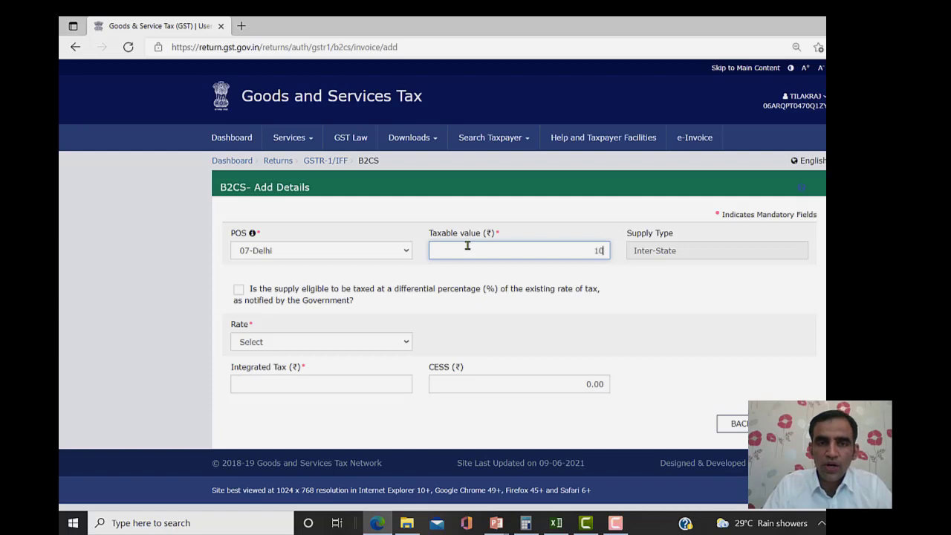
left_click(692, 323)
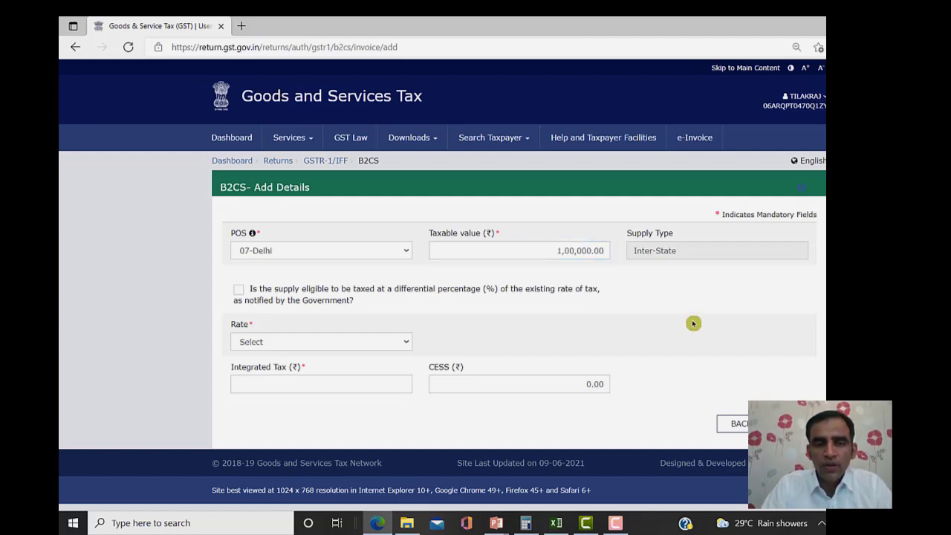
left_click(259, 345)
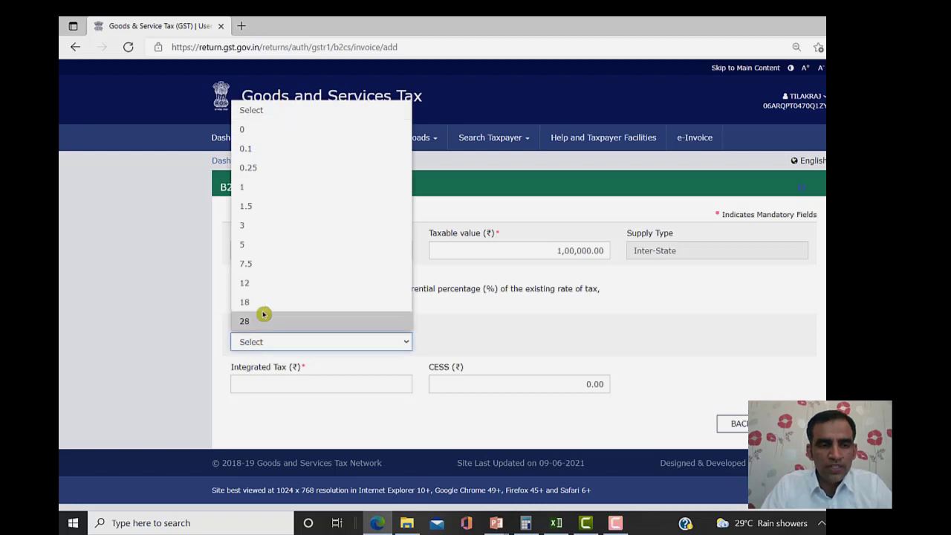
left_click(251, 283)
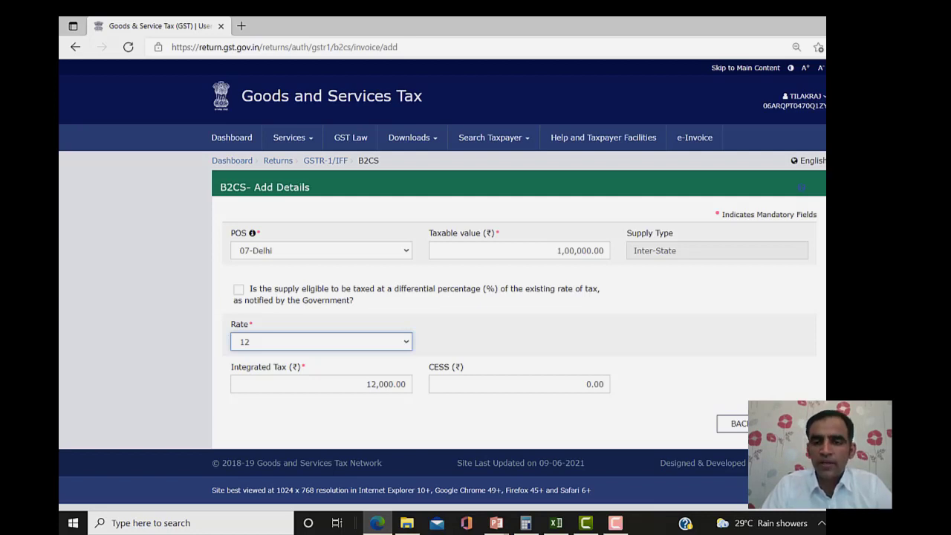
- Save the Delhi entry and start another with place of supply 06-Haryana
left_click(792, 423)
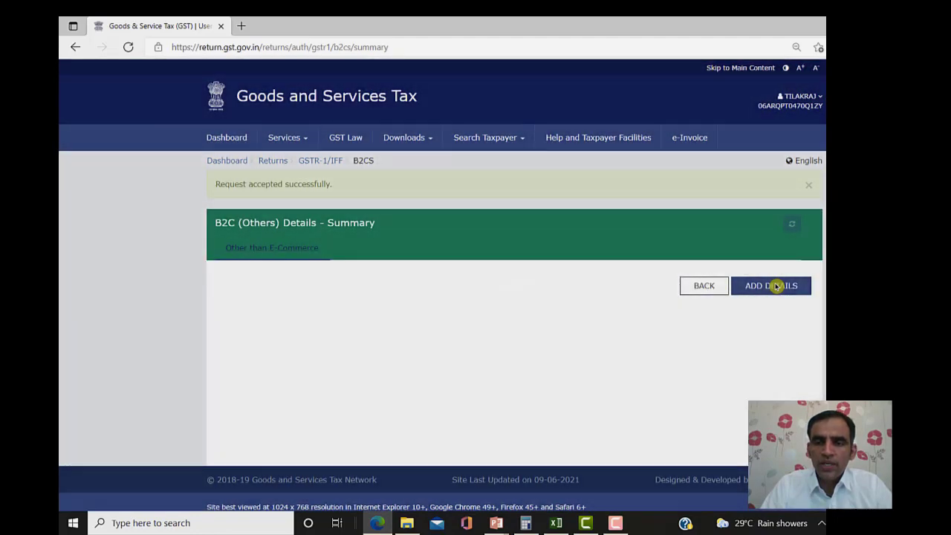
left_click(774, 288)
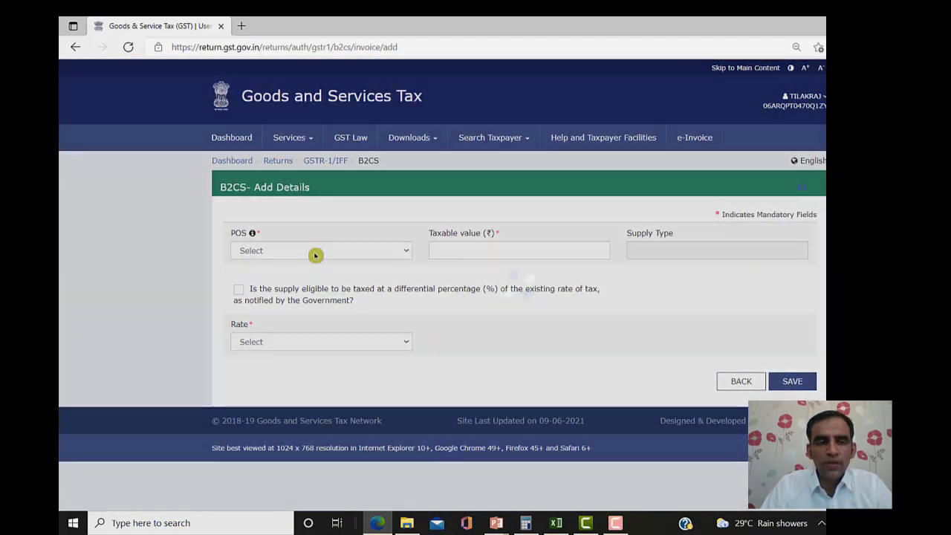
left_click(315, 254)
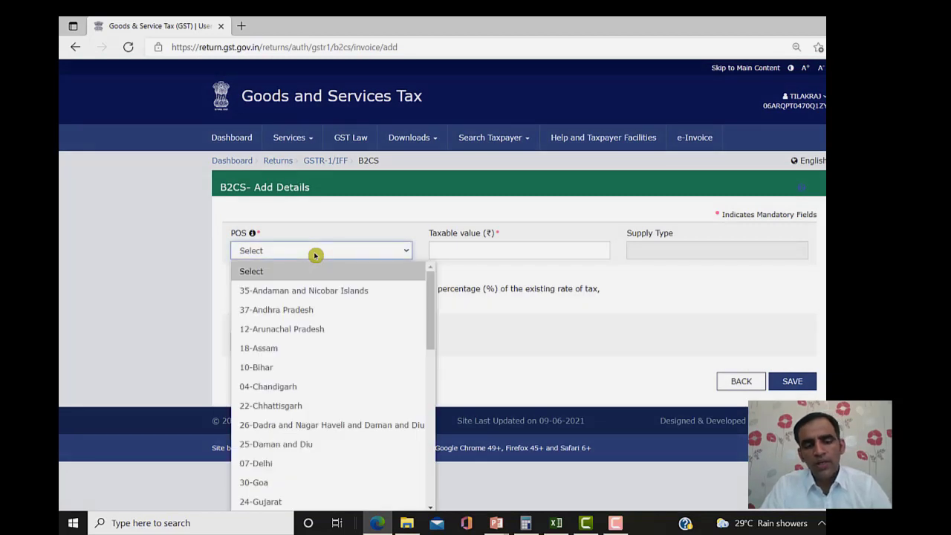
key("Down")
key("Down")
key("Down")
key("Down")
key("Down")
key("Down")
key("Down")
key("Down")
key("Down")
key("Down")
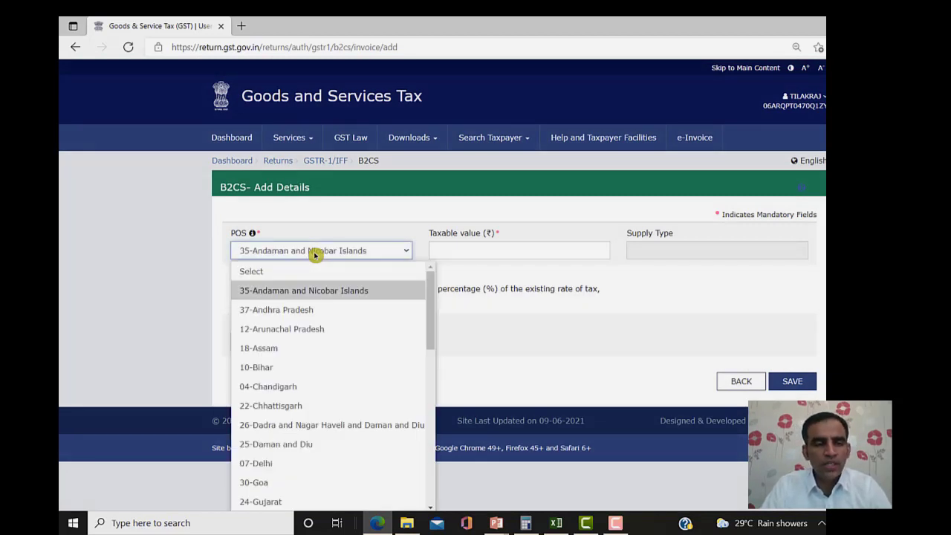
key("Down")
key("Down")
key("Down")
key("Down")
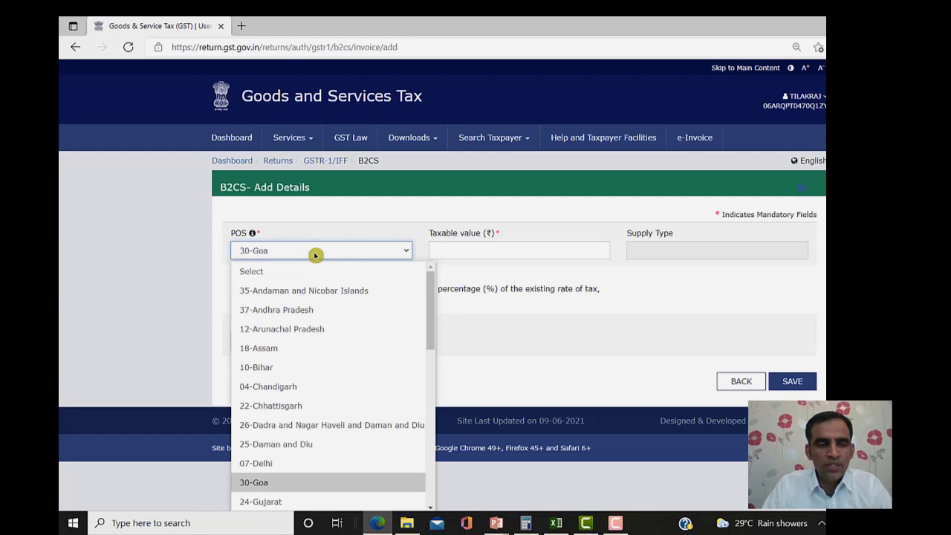
key("Up")
key("Return")
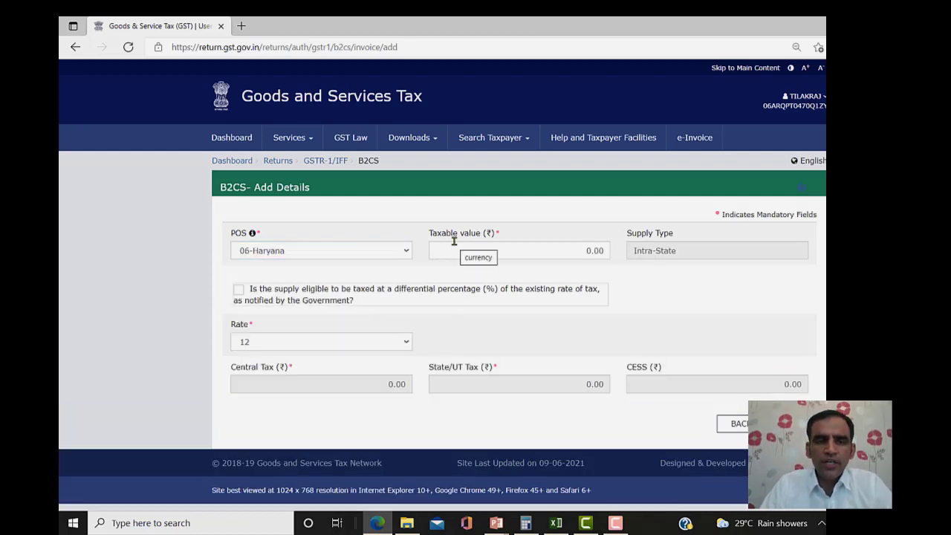
- Enter 3,00,000 taxable for Haryana, check the central tax, and save
left_click(454, 241)
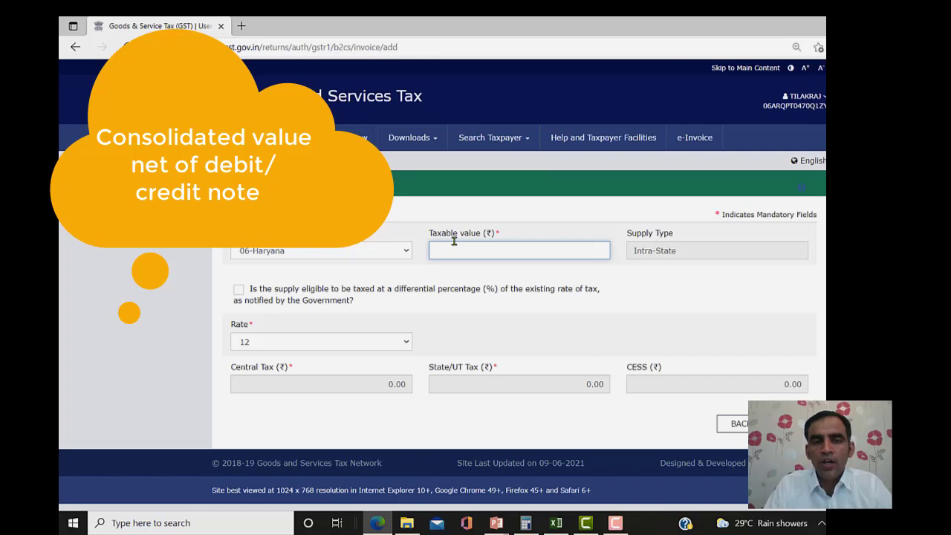
type("30")
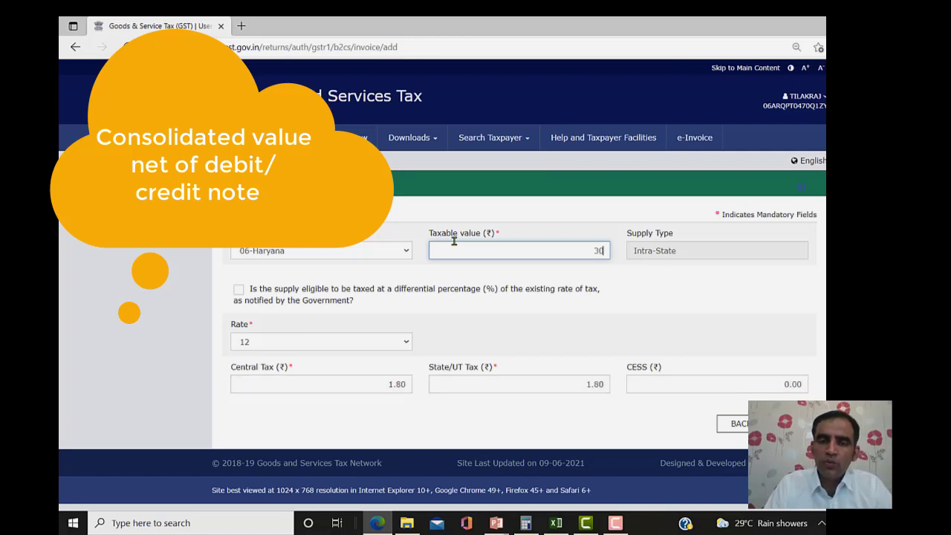
type("0000")
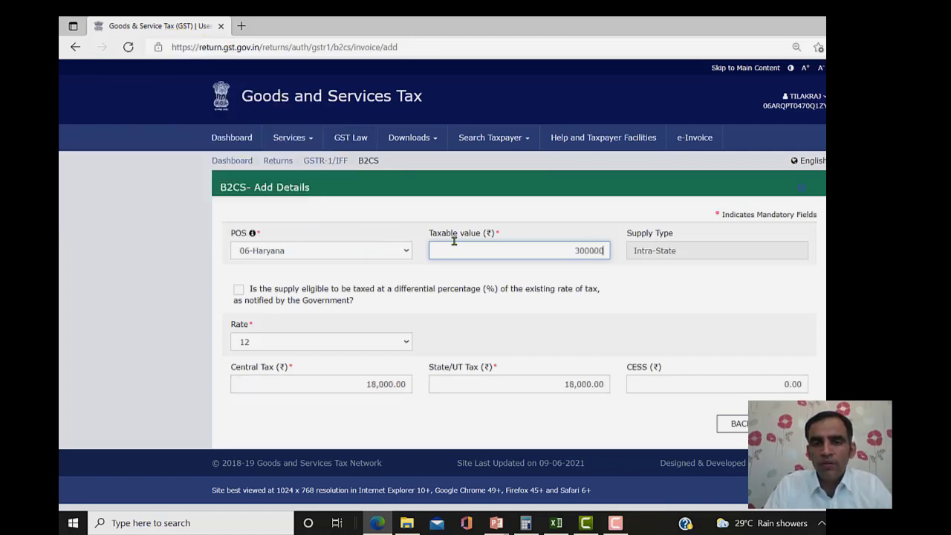
left_click(650, 300)
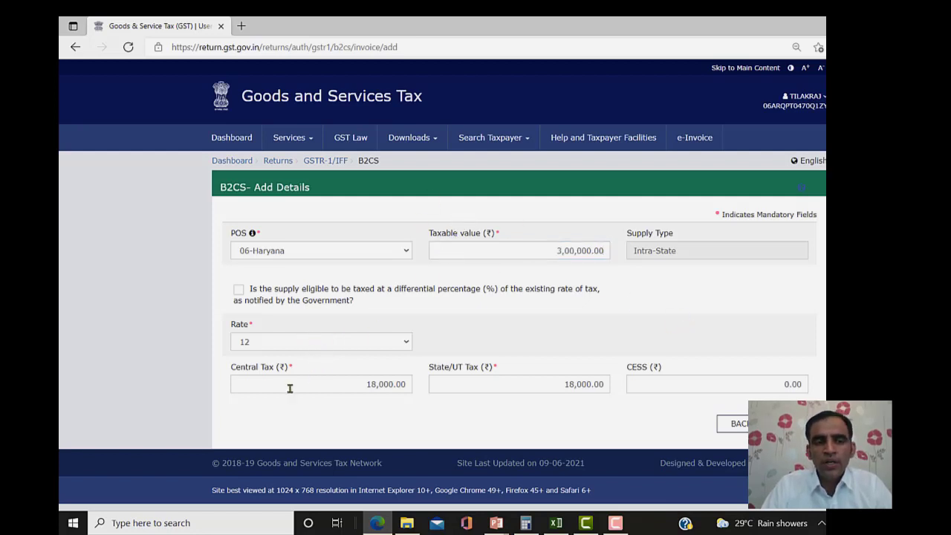
left_click(359, 391)
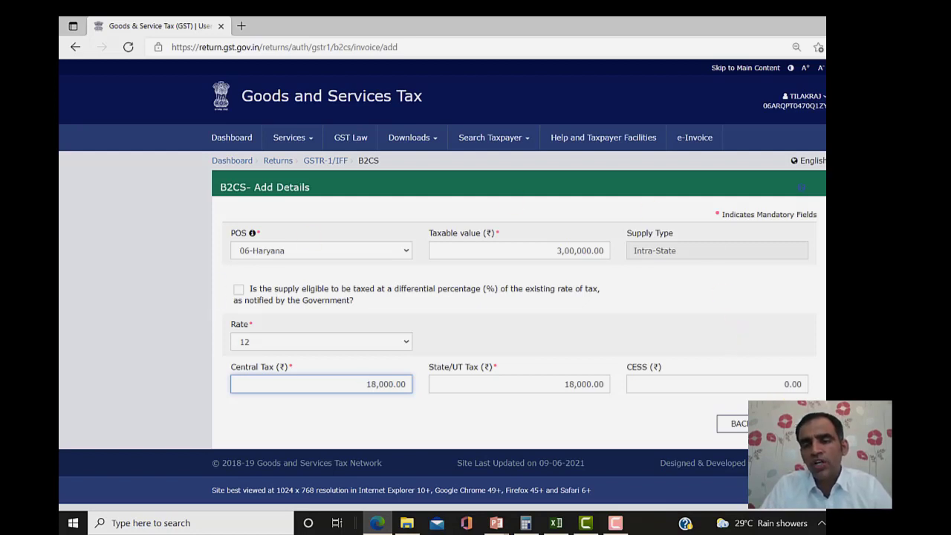
left_click(788, 423)
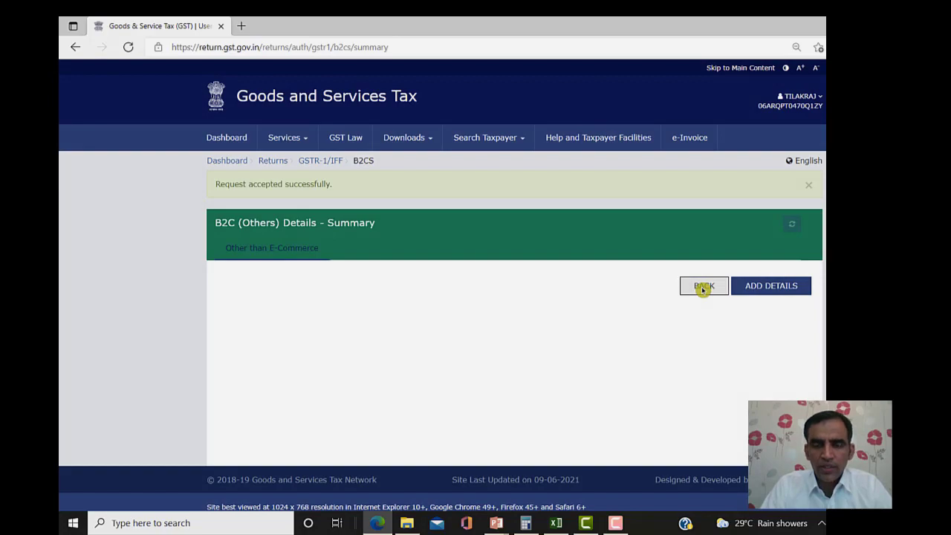
- Open 6A Exports Invoices from the overview, accept the guidelines, and add a new invoice
left_click(703, 287)
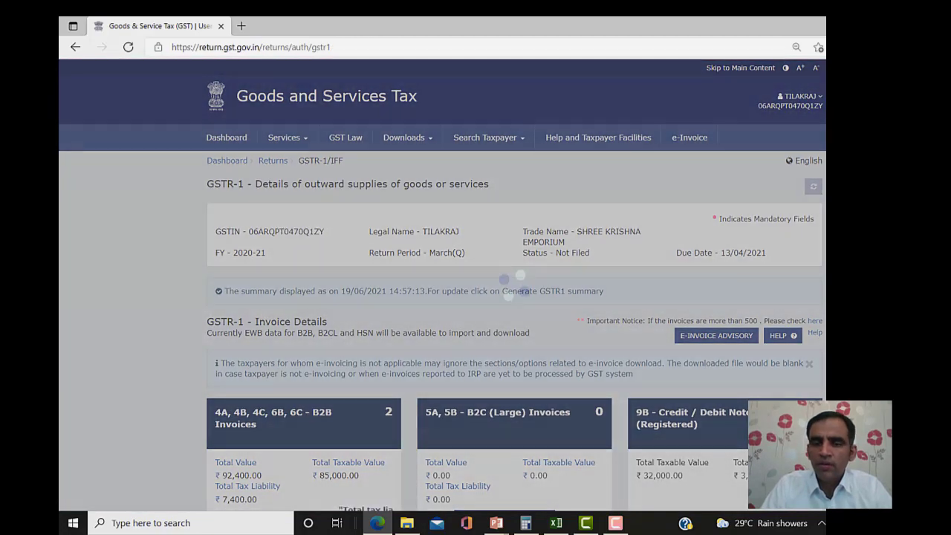
scroll(442, 285, "down", 5)
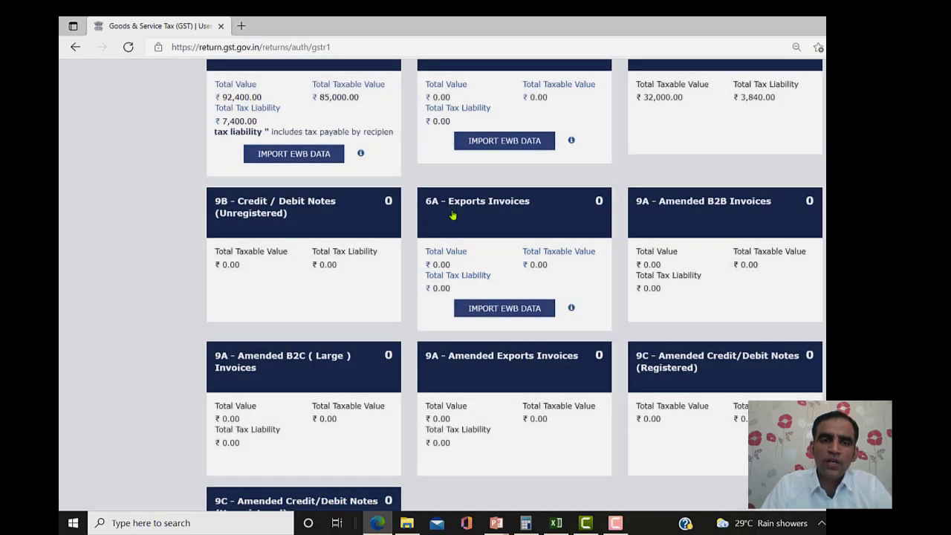
left_click(452, 215)
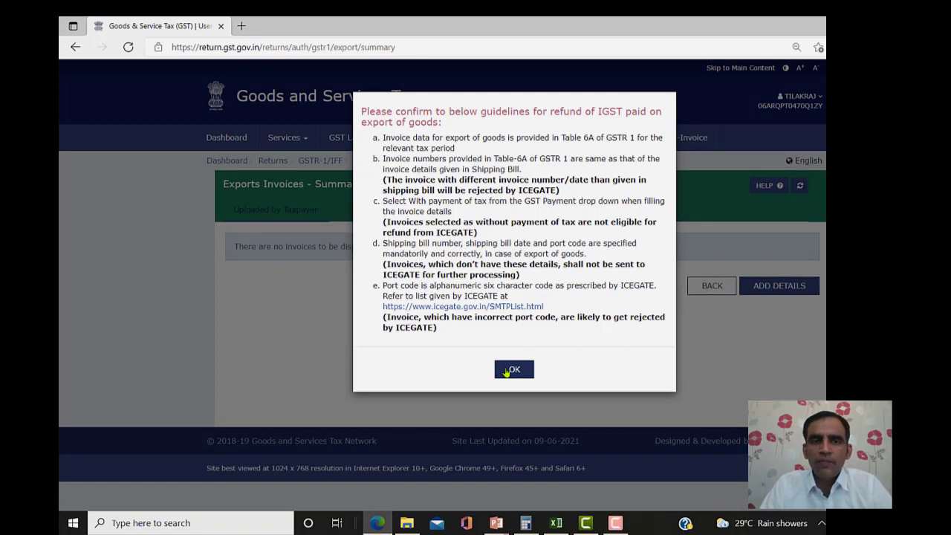
left_click(506, 371)
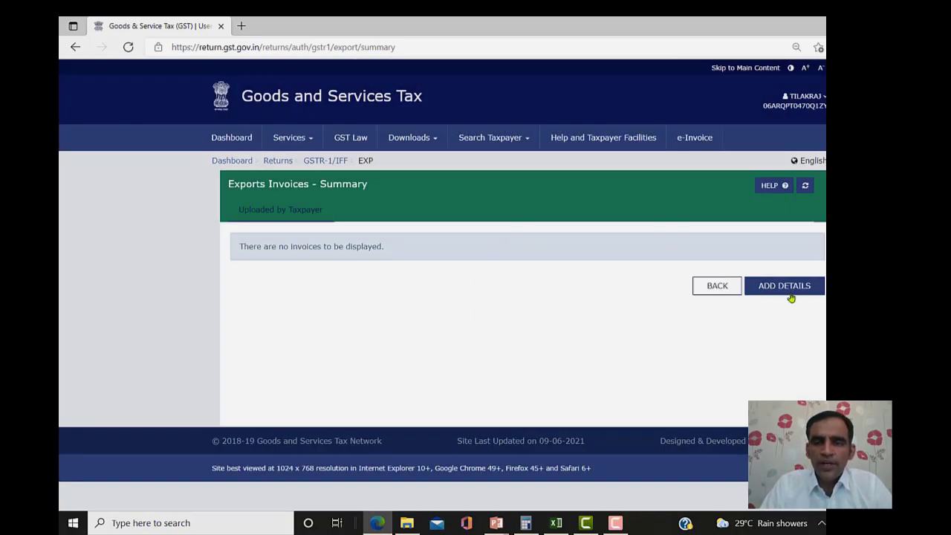
left_click(791, 296)
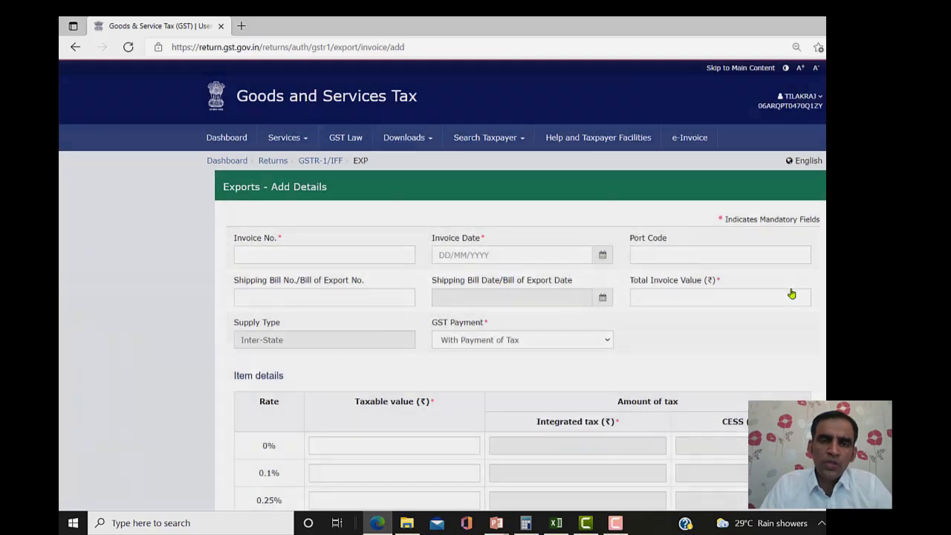
- Enter export invoice number A0005 dated 25/03/2021
left_click(333, 256)
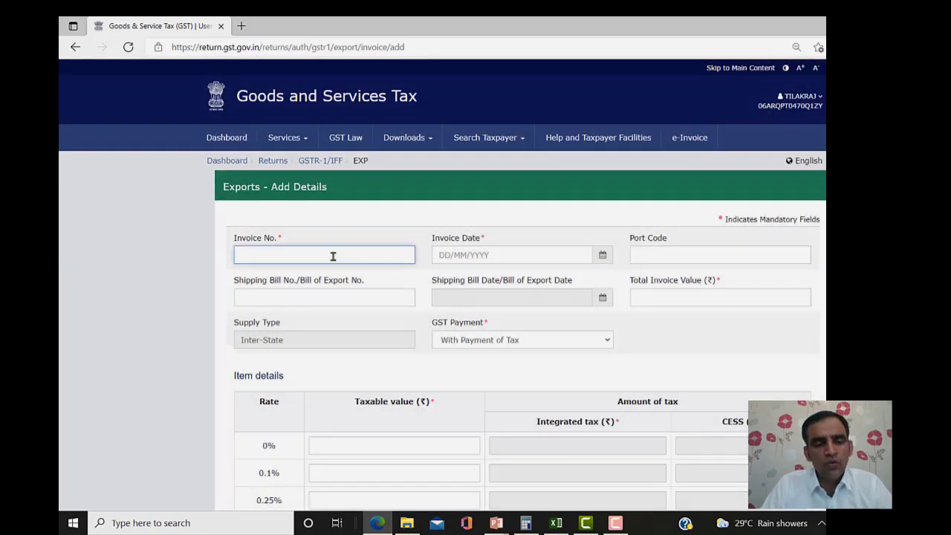
type("a005")
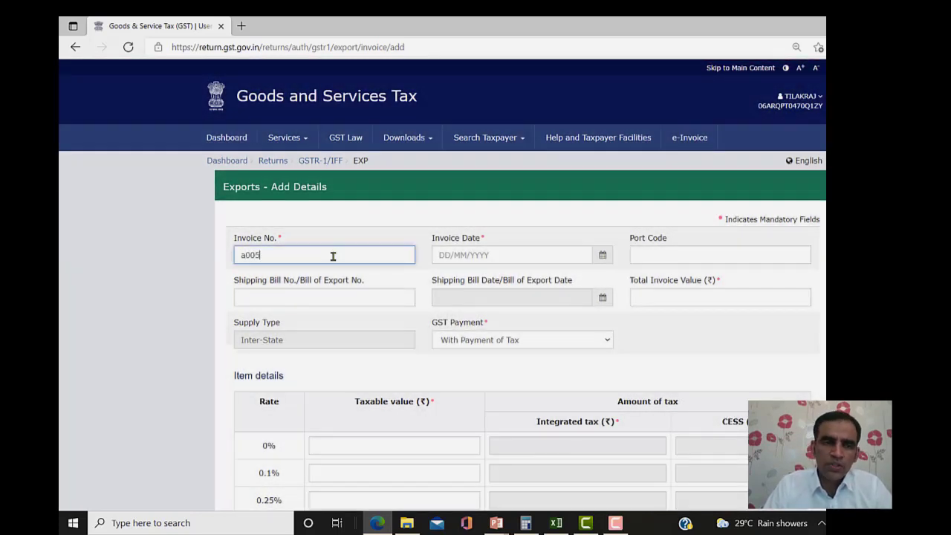
key("BackSpace")
key("BackSpace")
key("BackSpace")
key("BackSpace")
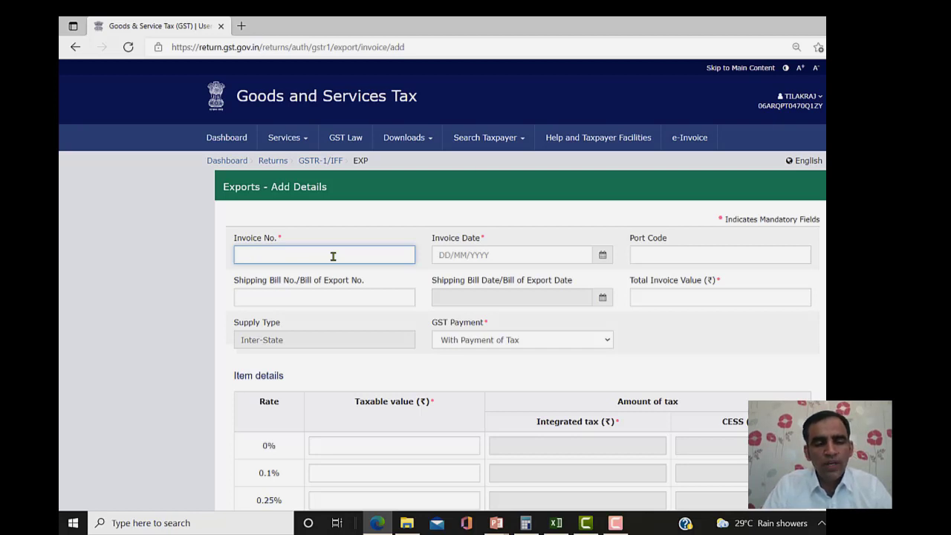
type("A0005")
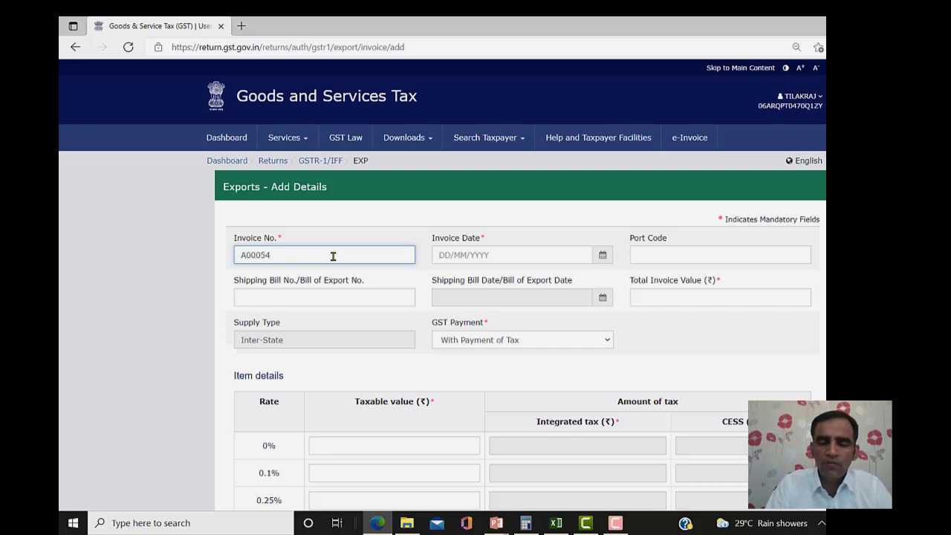
key("Tab")
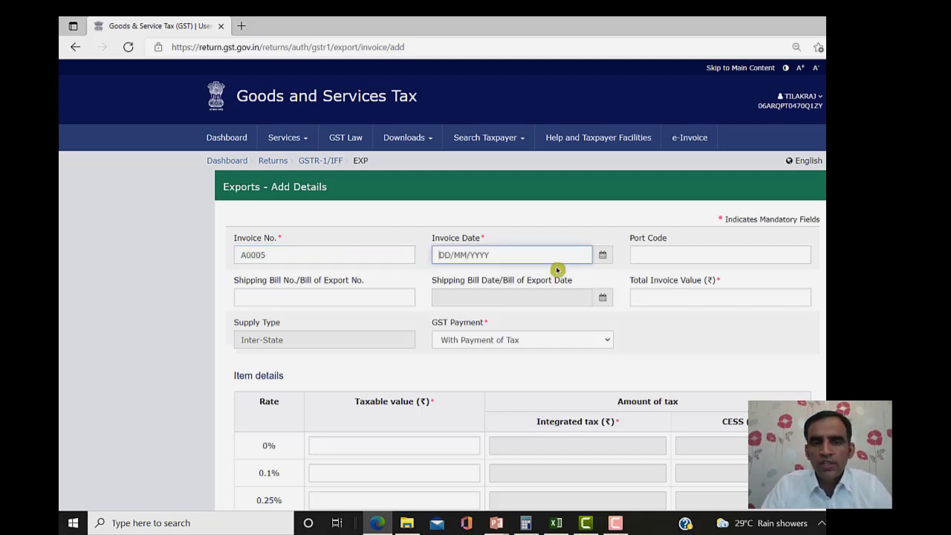
left_click(603, 255)
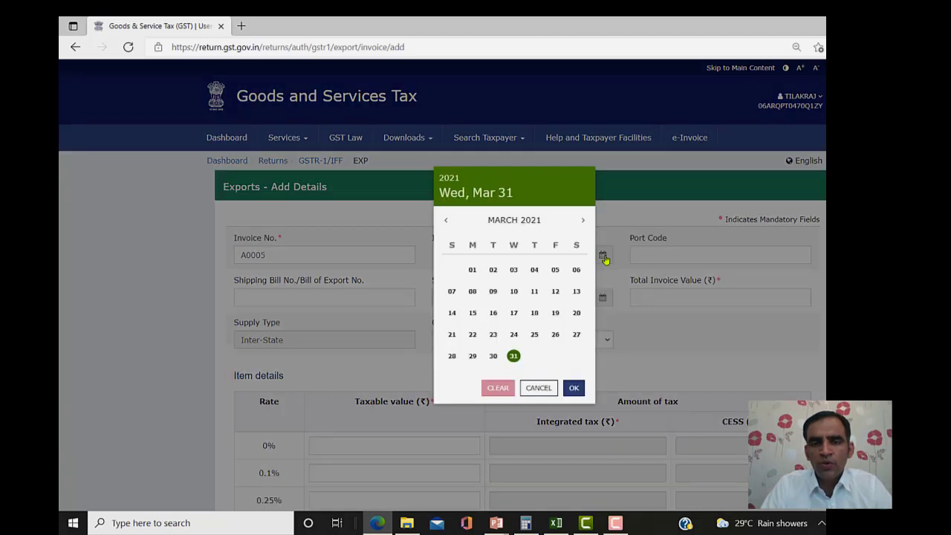
left_click(535, 335)
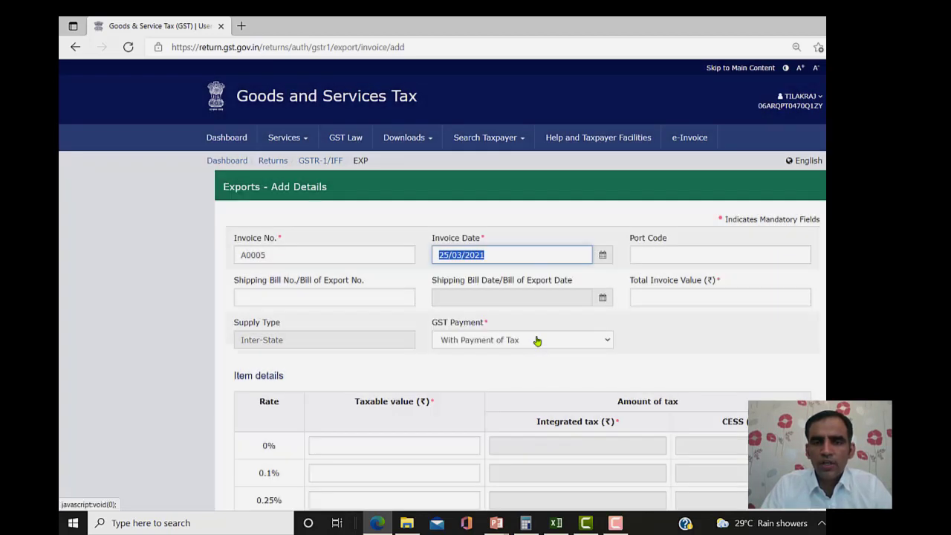
- Enter port code INB997 and shipping bill number 185600
left_click(667, 252)
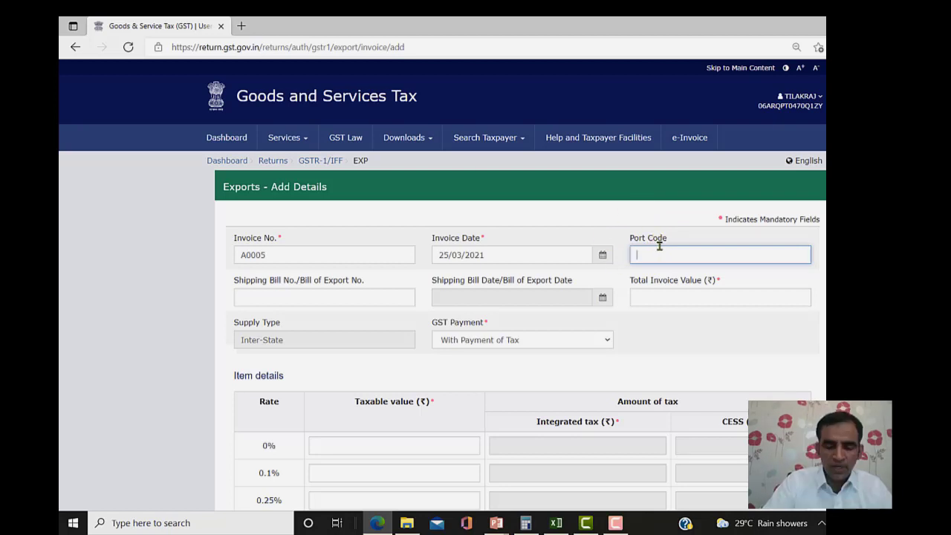
type("IN")
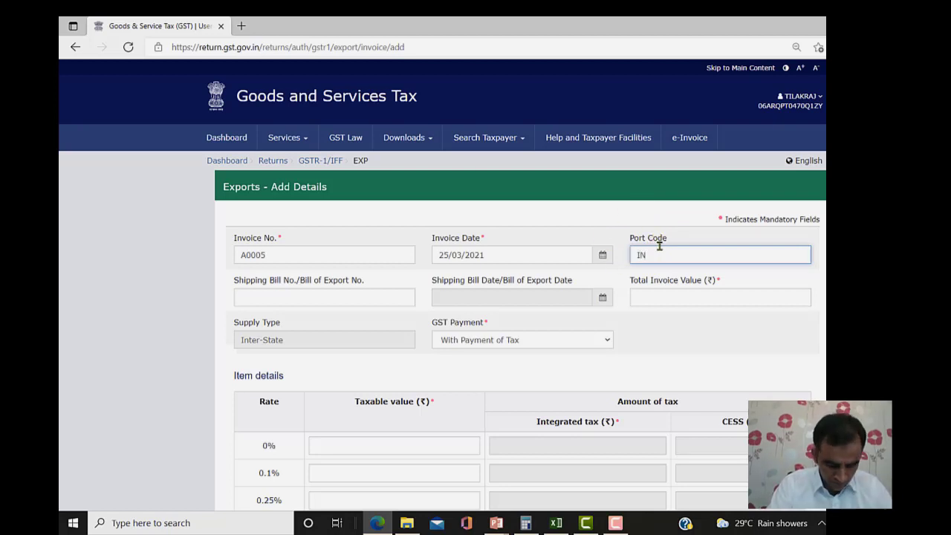
type("B997")
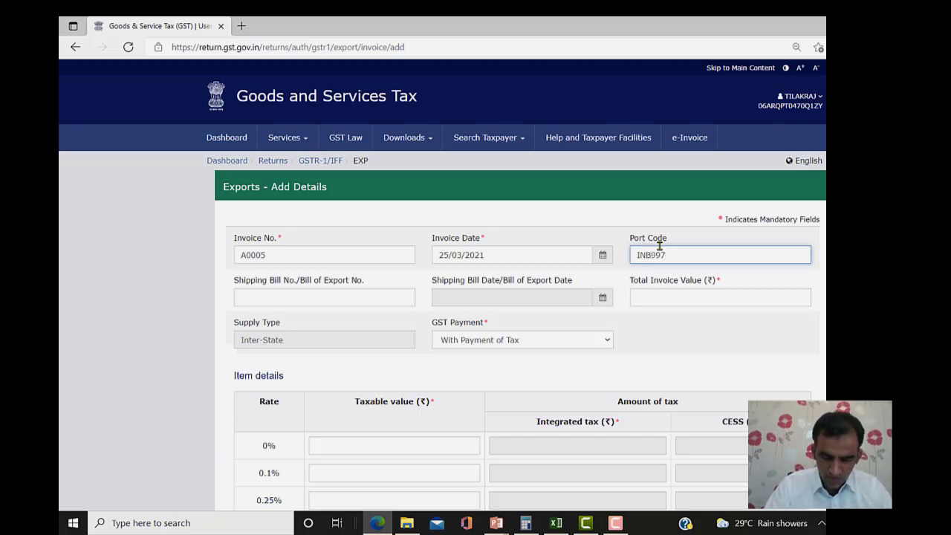
key("Tab")
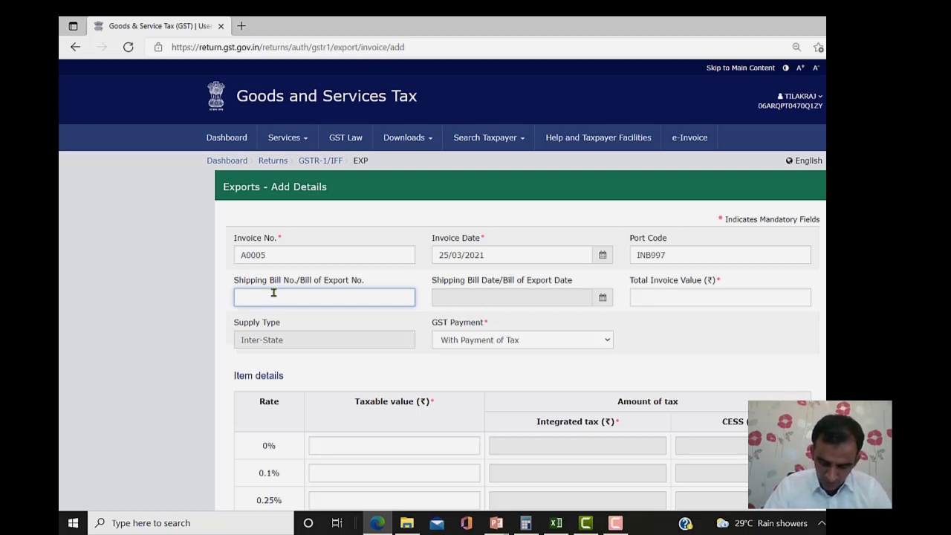
type("185600")
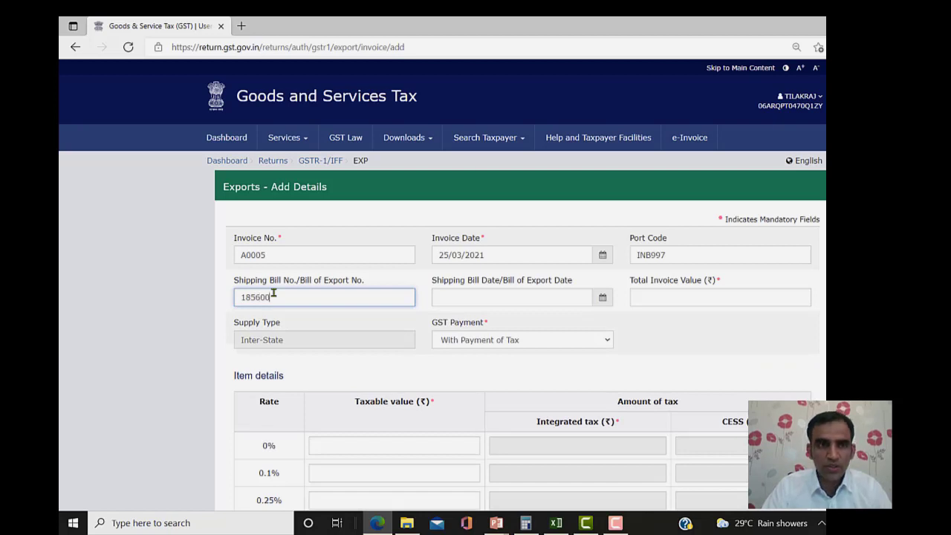
- Set the shipping bill date to 25/03/2021 and total invoice value to 15,00,000
key("Tab")
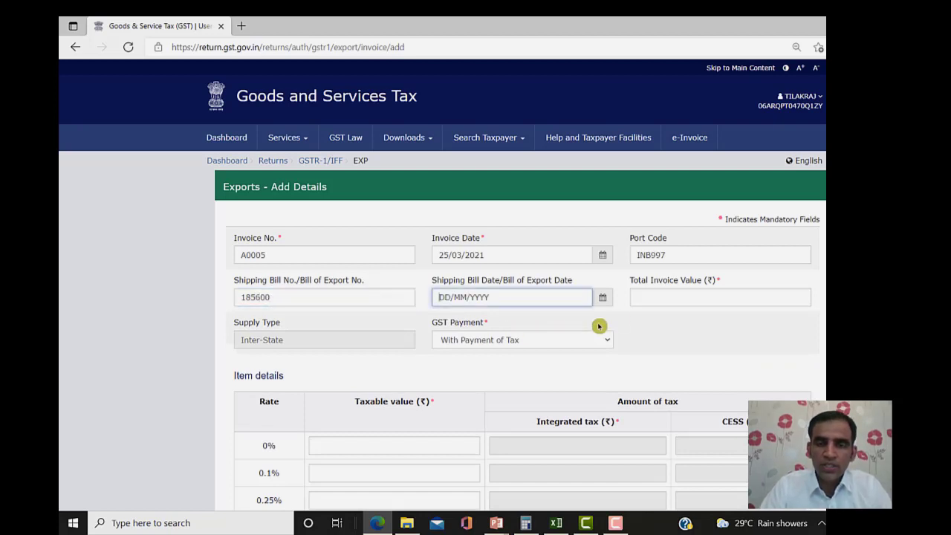
left_click(602, 297)
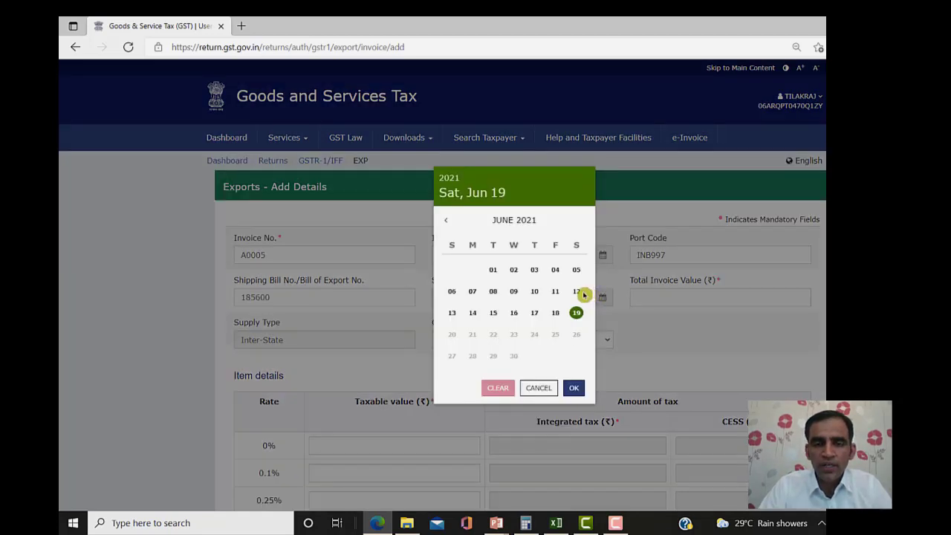
left_click(448, 222)
left_click(448, 221)
left_click(448, 222)
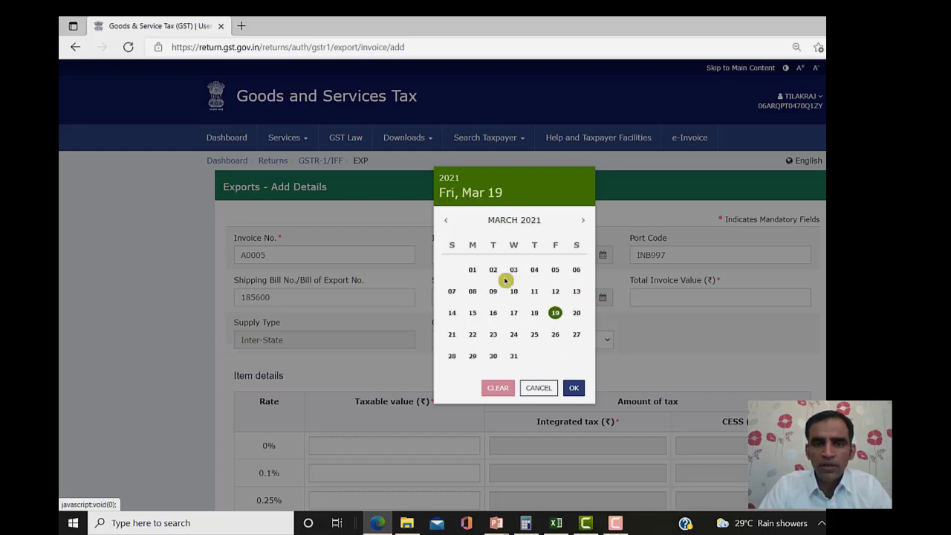
left_click(535, 335)
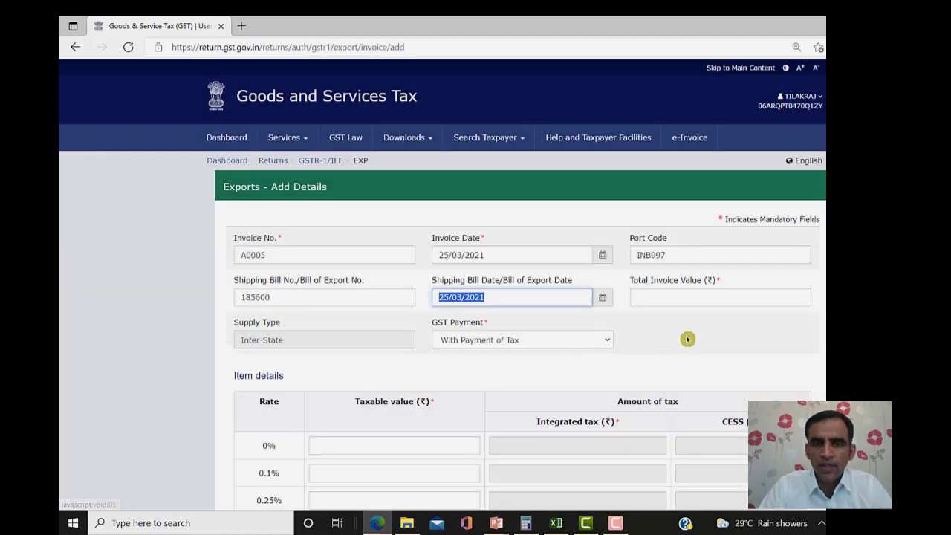
left_click(673, 297)
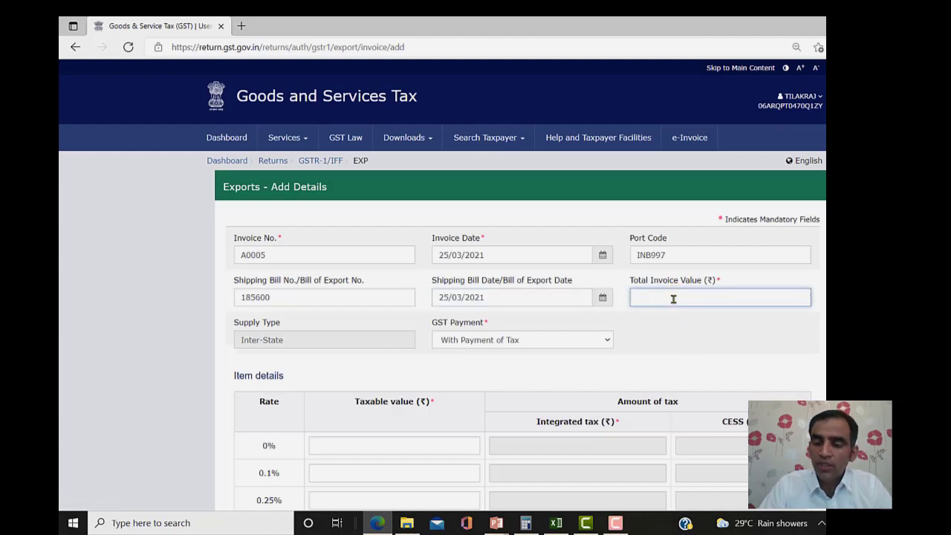
type("1500000")
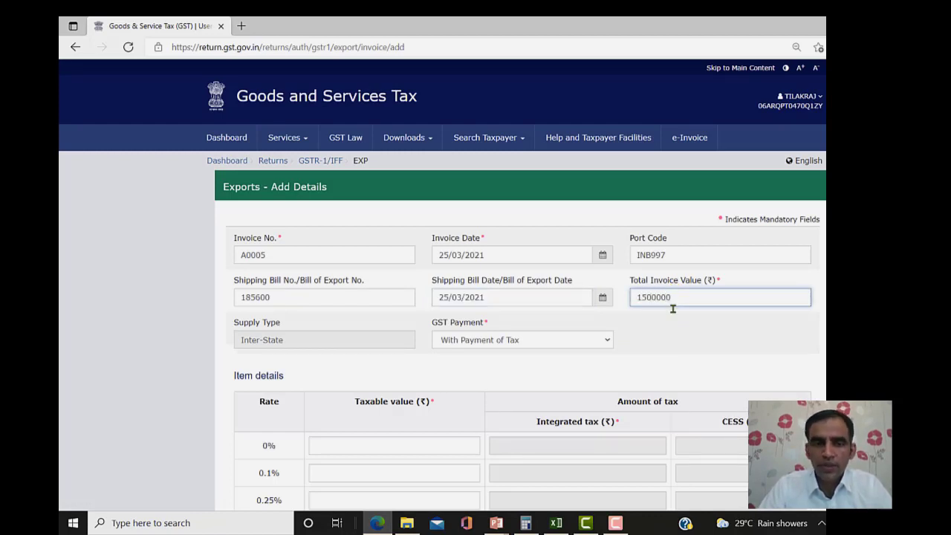
left_click(699, 364)
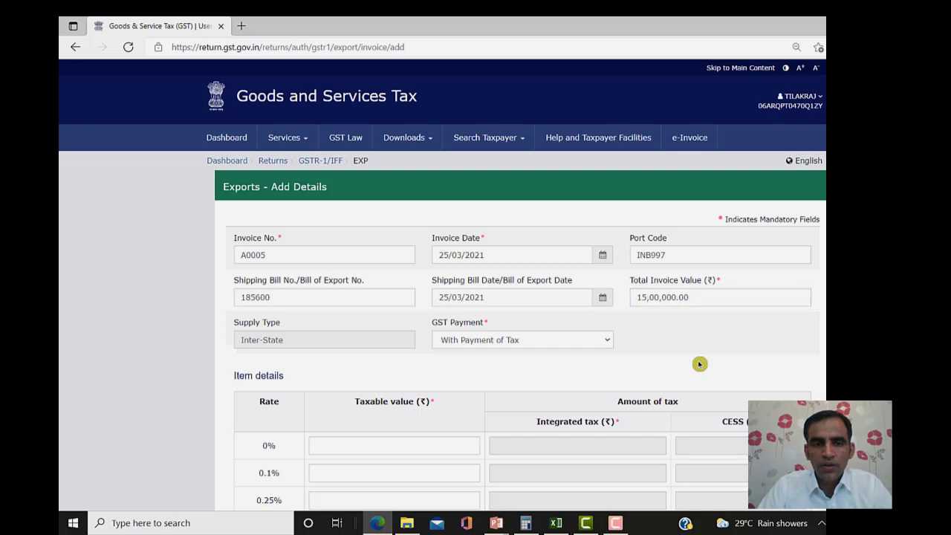
- Mark the export as without payment of tax, with 15,00,000 taxable at 0%
left_click(564, 340)
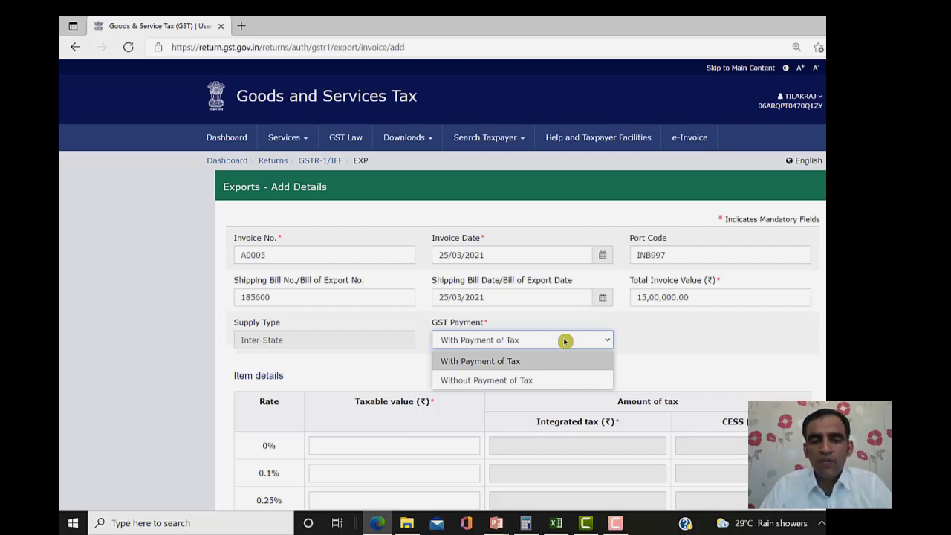
left_click(492, 381)
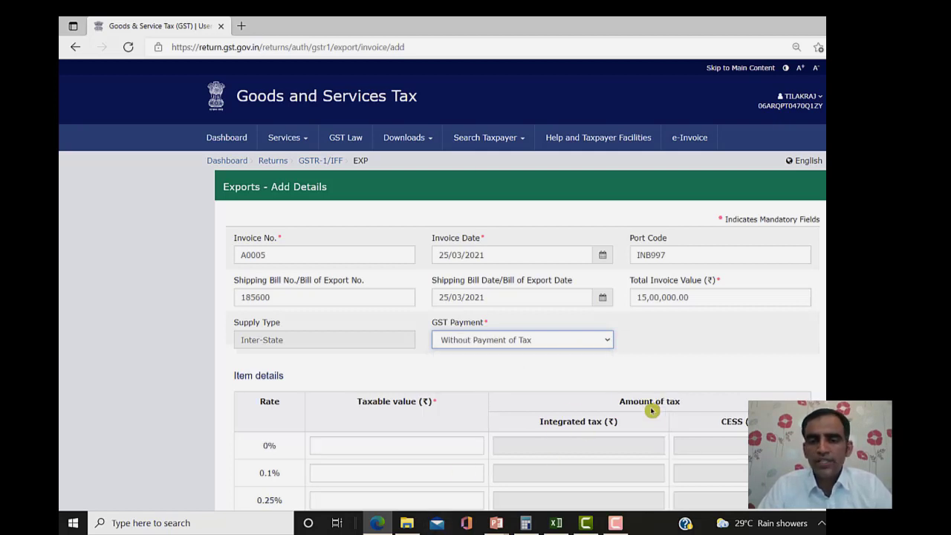
scroll(442, 283, "down", 2)
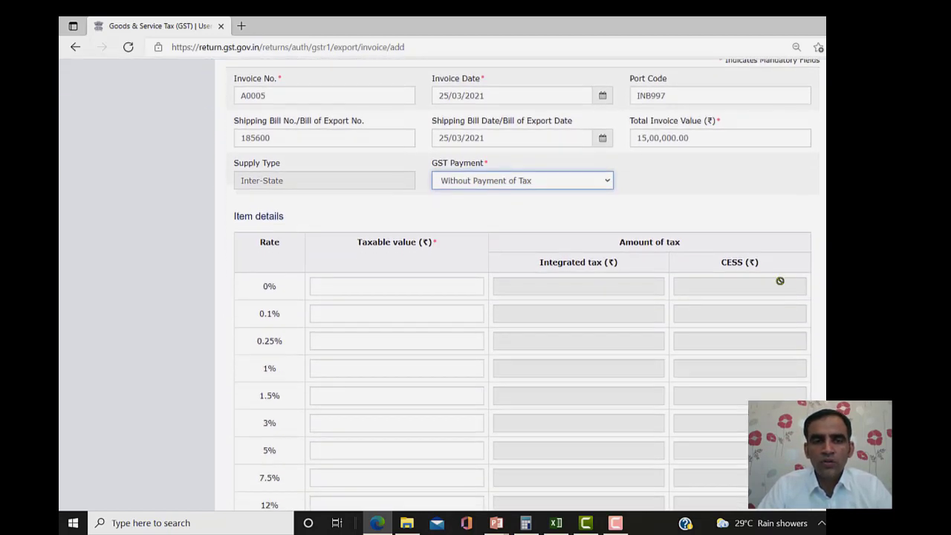
left_click(410, 286)
type("15,00,")
type("00")
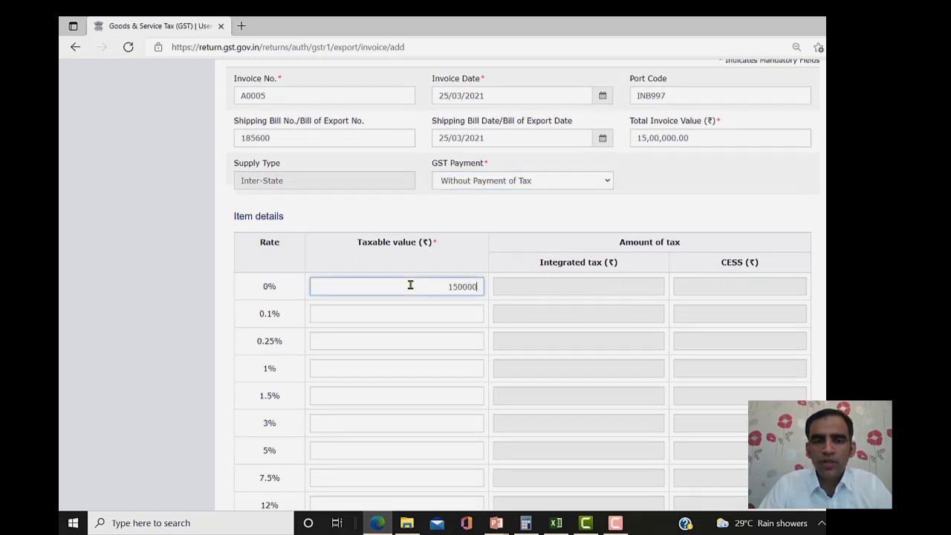
type("0")
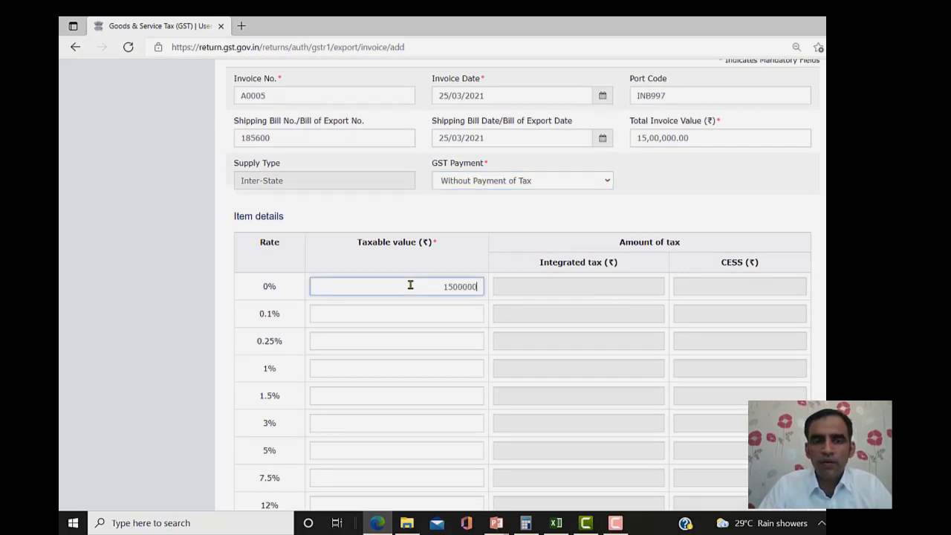
left_click(574, 284)
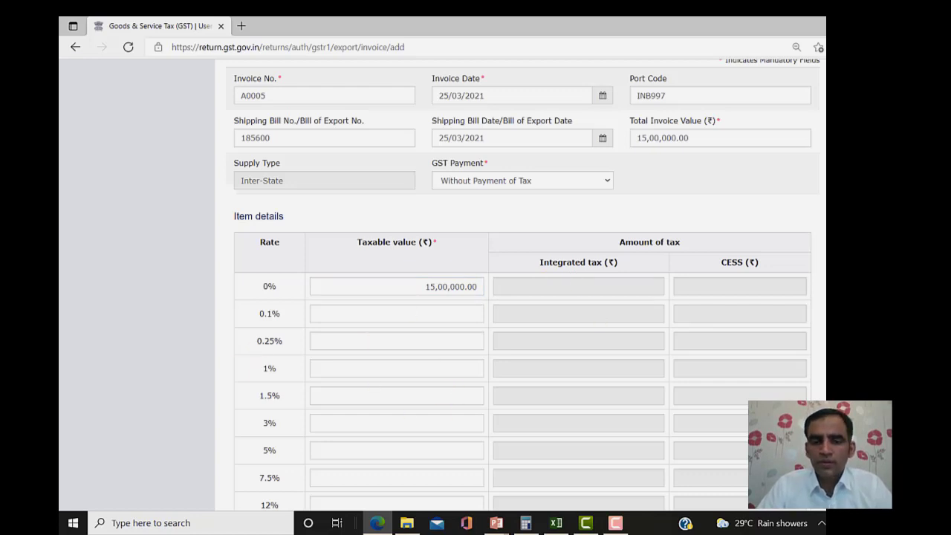
- Save export invoice A0005
scroll(520, 297, "down", 3)
scroll(520, 297, "up", 1)
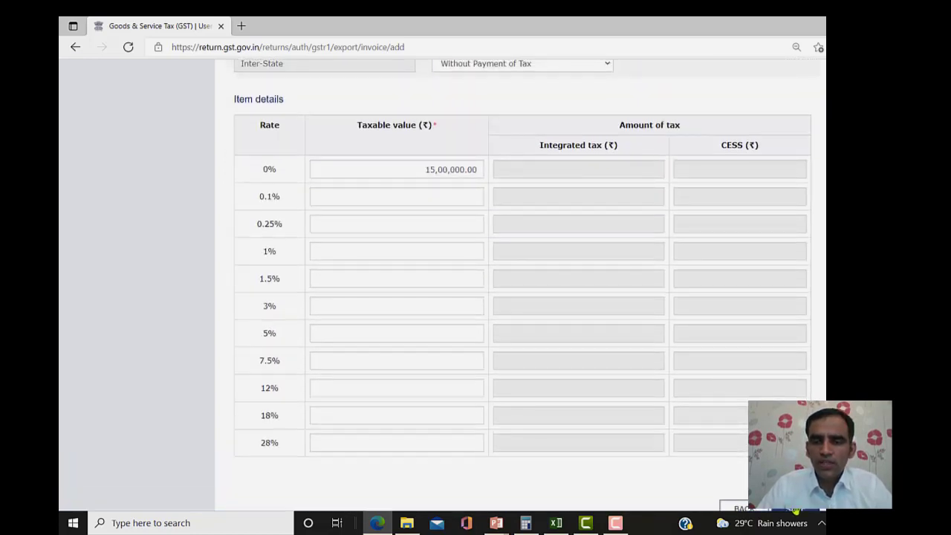
left_click(795, 510)
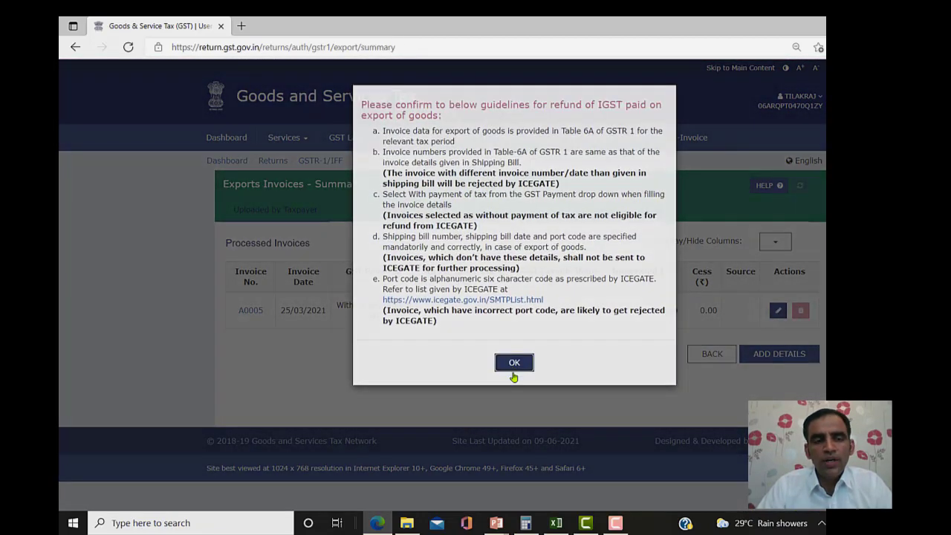
- Dismiss the IGST refund notice and open the 9B Credit / Debit Notes (Unregistered) section from the GSTR-1 overview
left_click(514, 369)
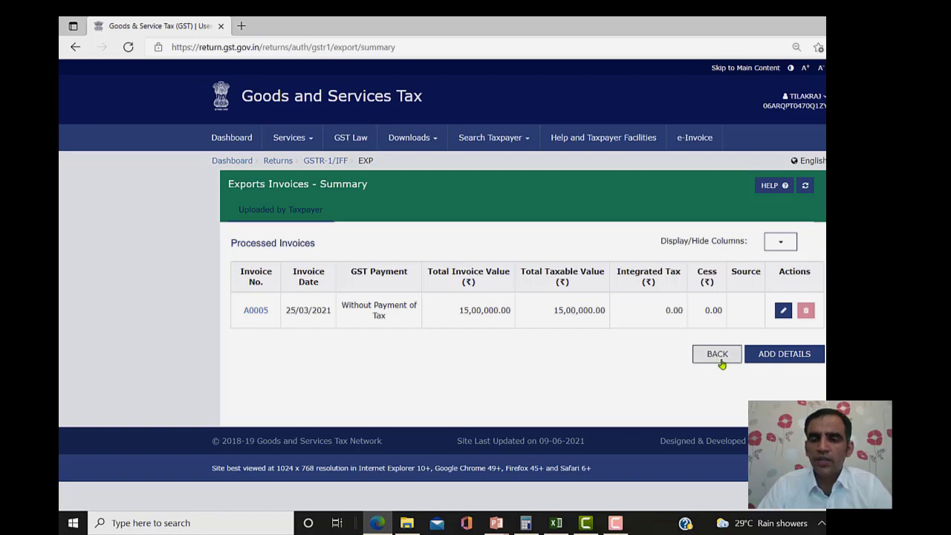
left_click(718, 357)
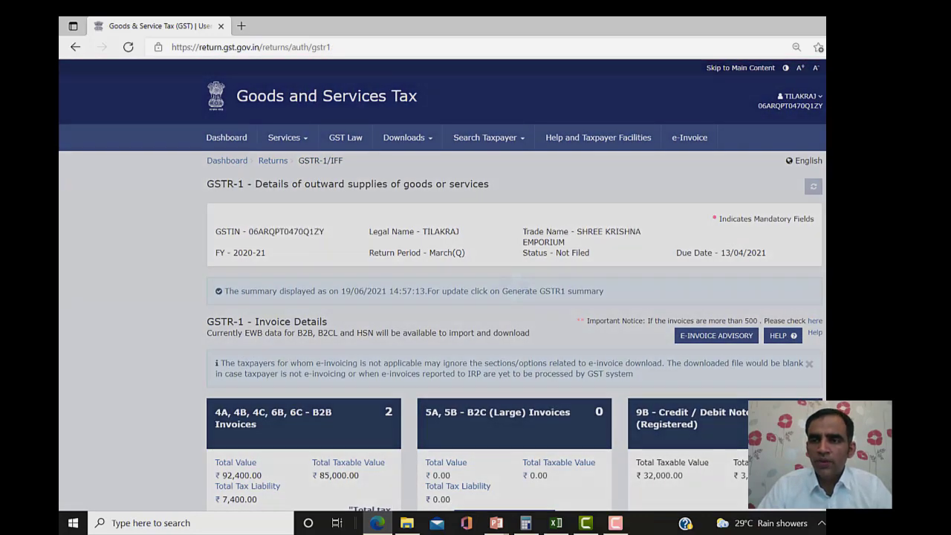
scroll(514, 297, "down", 5)
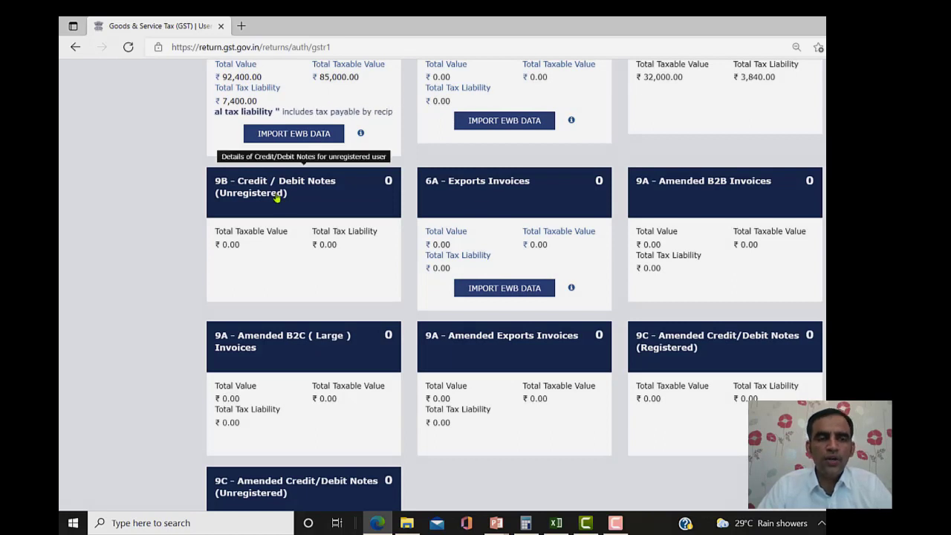
left_click(253, 192)
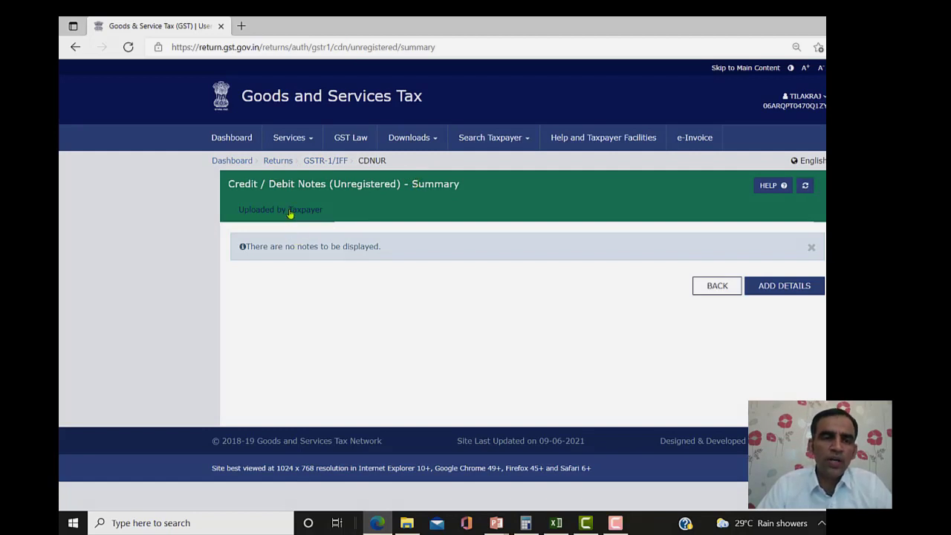
- Add a new unregistered note of type B2CL, numbered DN005 and dated 31/03/2021
left_click(782, 293)
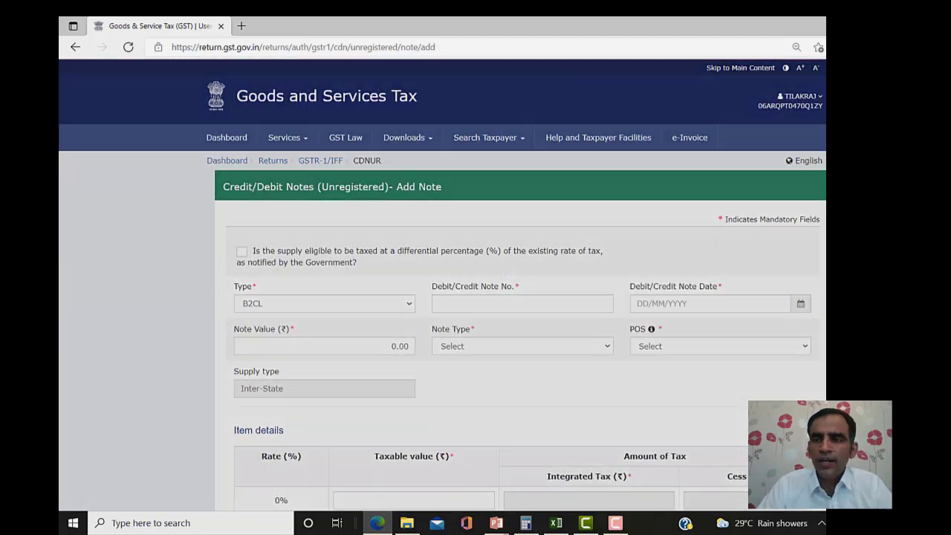
scroll(442, 285, "down", 2)
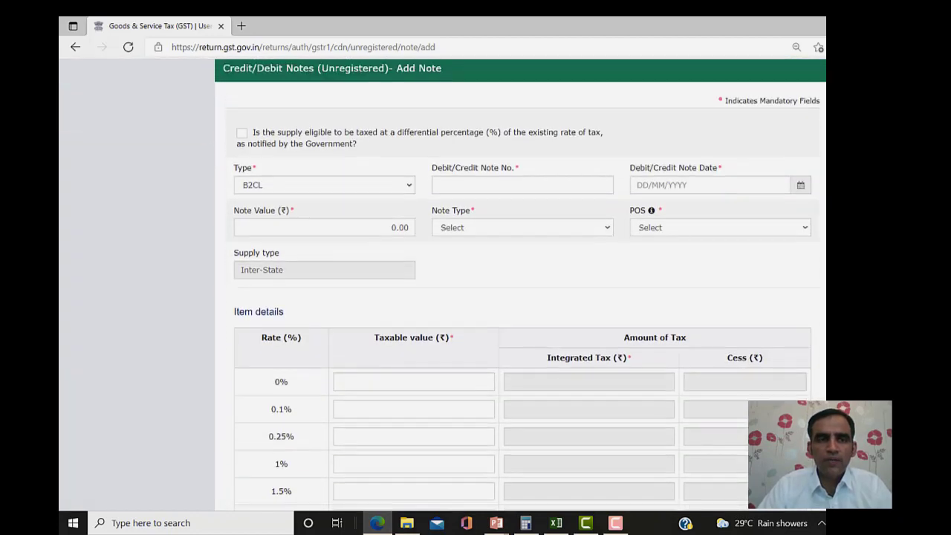
left_click(298, 198)
left_click(298, 198)
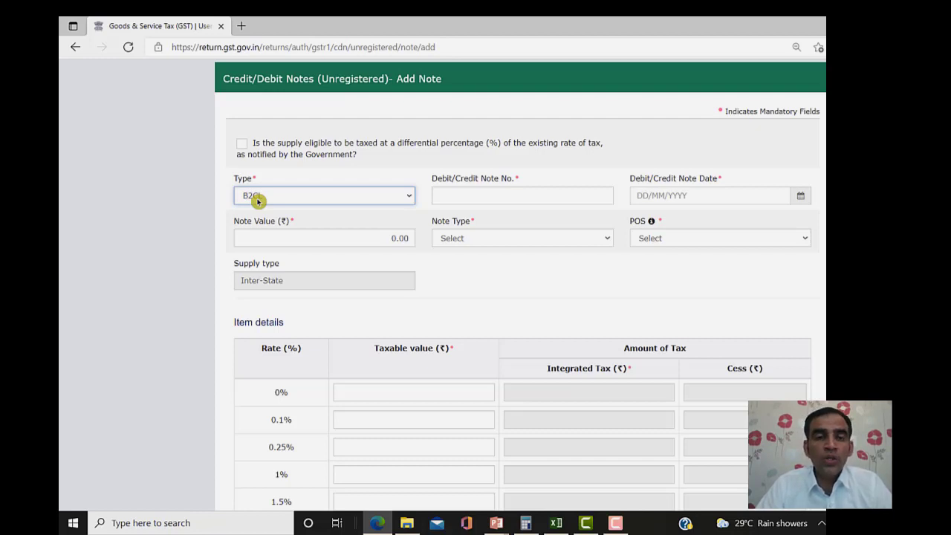
left_click(257, 199)
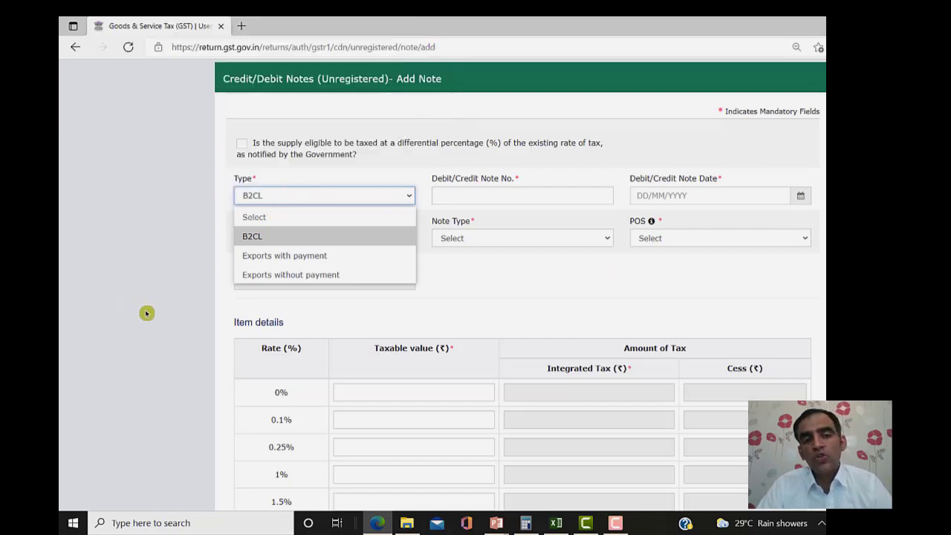
left_click(170, 304)
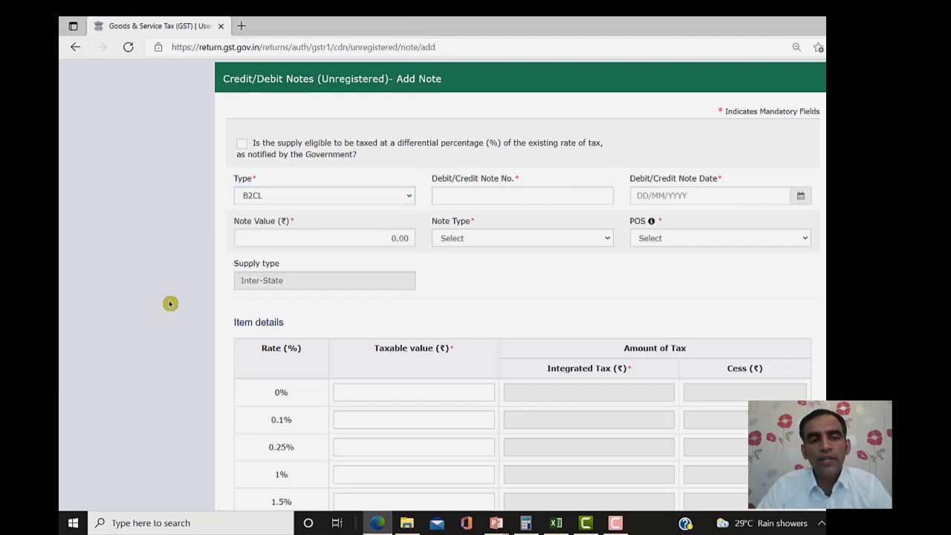
left_click(448, 196)
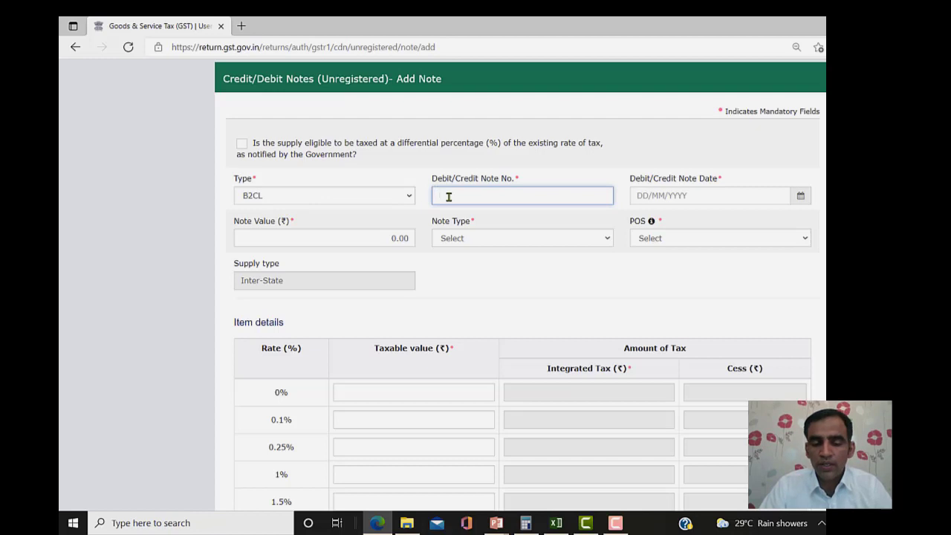
type("DN00")
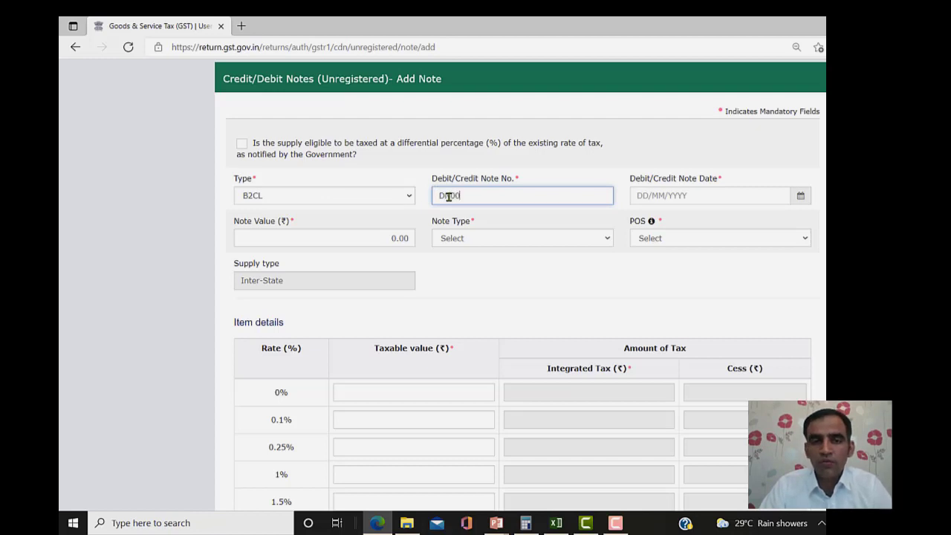
type("5")
key("Tab")
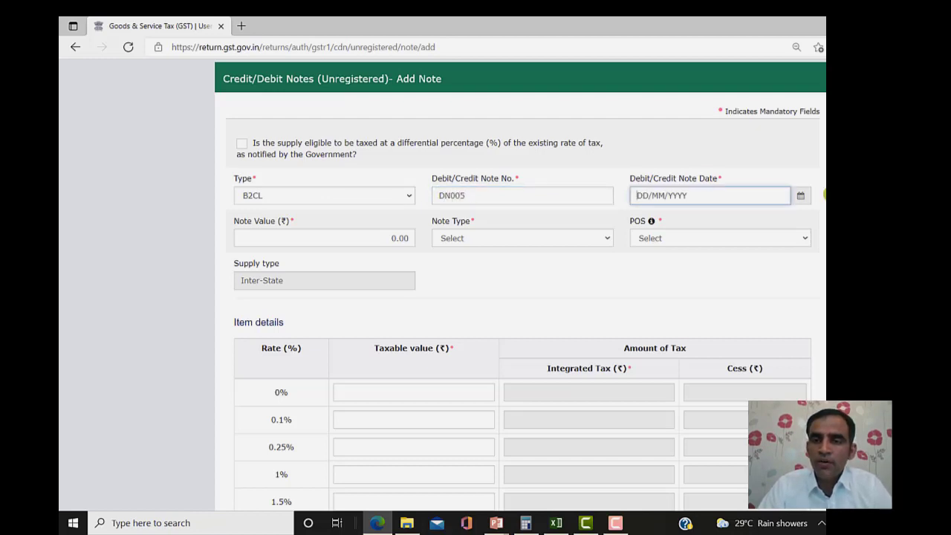
left_click(800, 196)
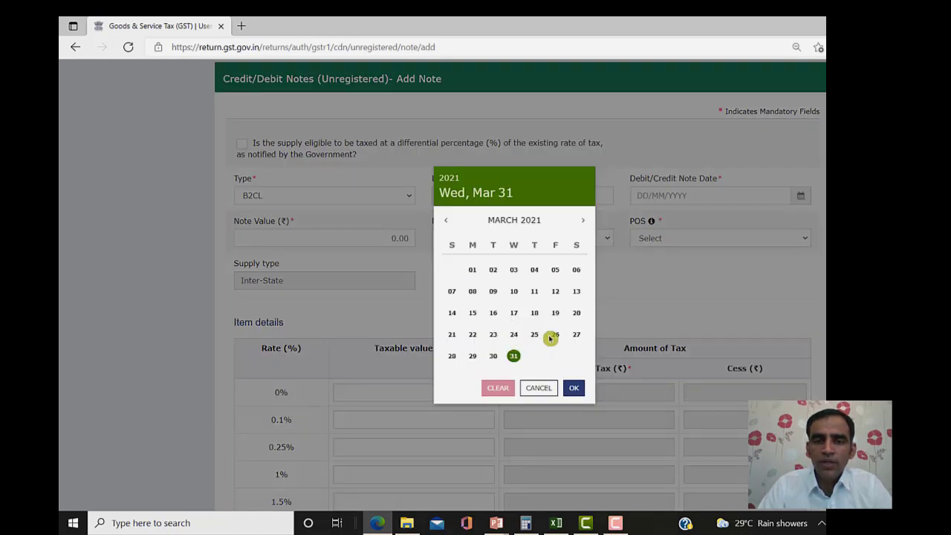
left_click(513, 356)
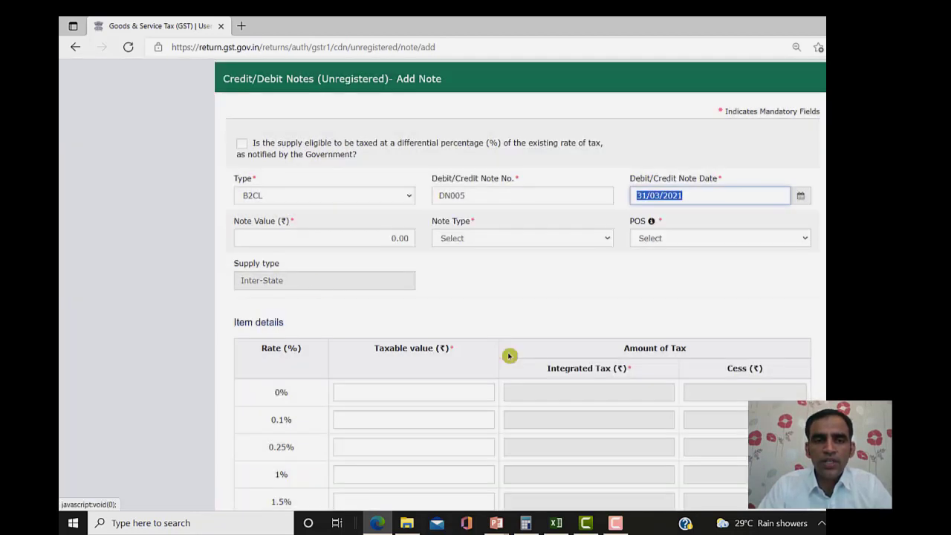
- Make it a Debit note worth 15,000 with place of supply 07-Delhi
left_click(327, 229)
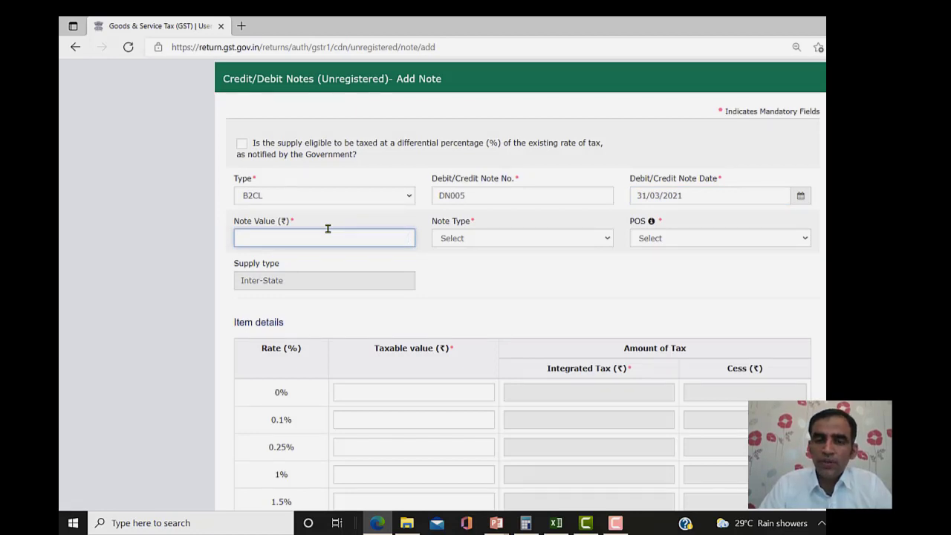
type("15,000")
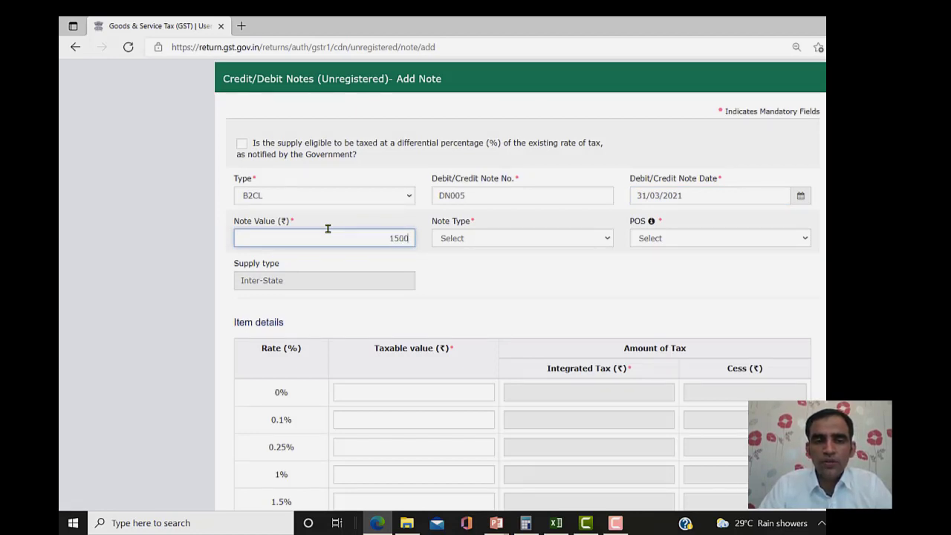
left_click(518, 239)
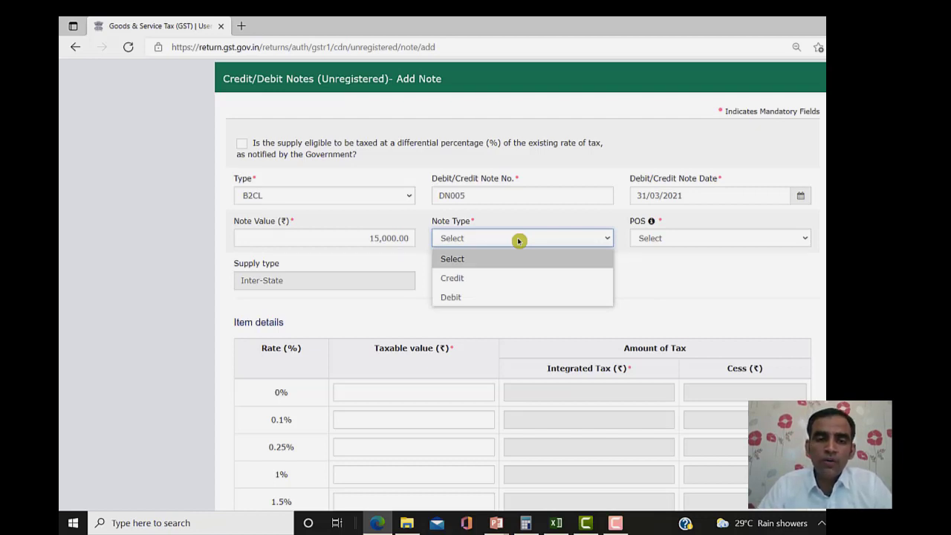
left_click(470, 297)
left_click(682, 233)
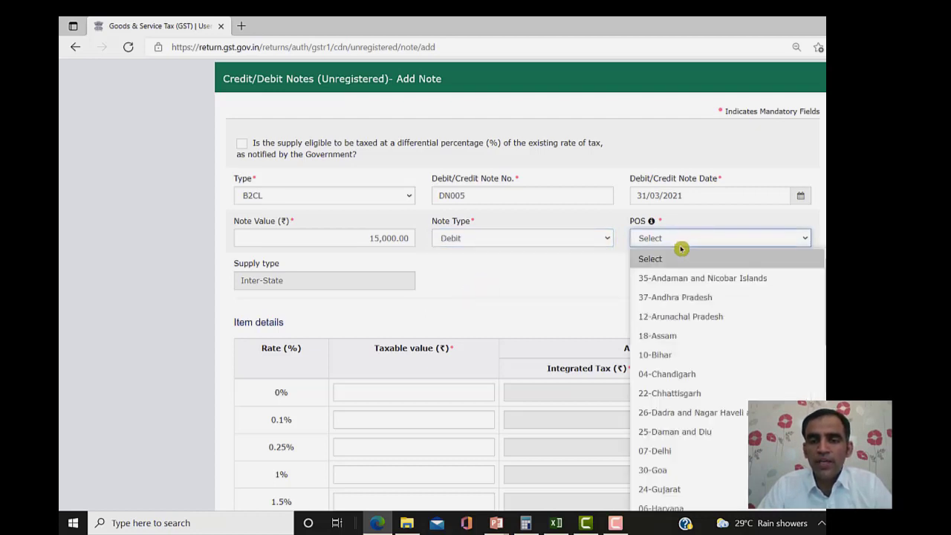
key("Down")
key("Down")
key("Down")
key("Down")
key("Down")
key("Down")
key("Down")
key("Down")
key("Down")
key("Down")
key("Down")
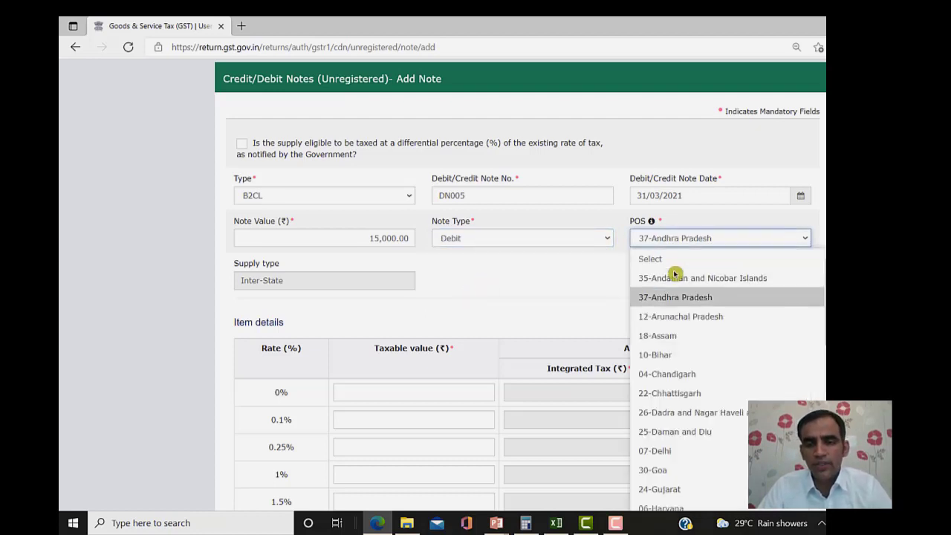
key("Up")
key("Up")
key("Return")
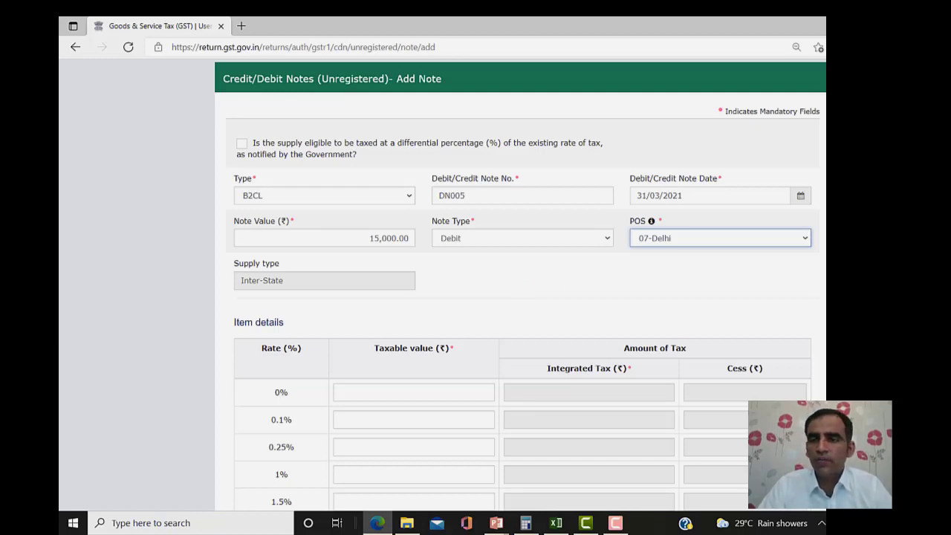
- Enter a taxable value of 12,000 in the 12% rate row, giving 1,440 integrated tax
scroll(520, 297, "down", 2)
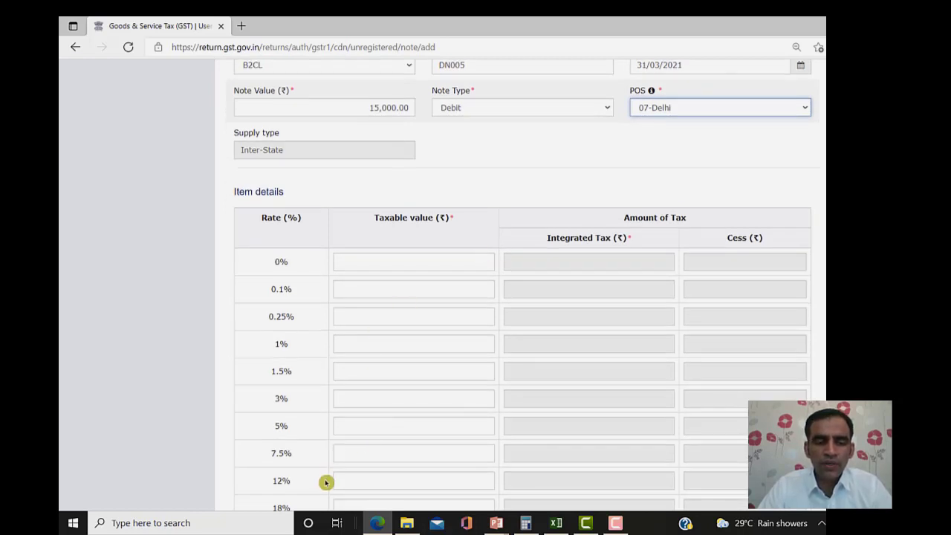
left_click(388, 482)
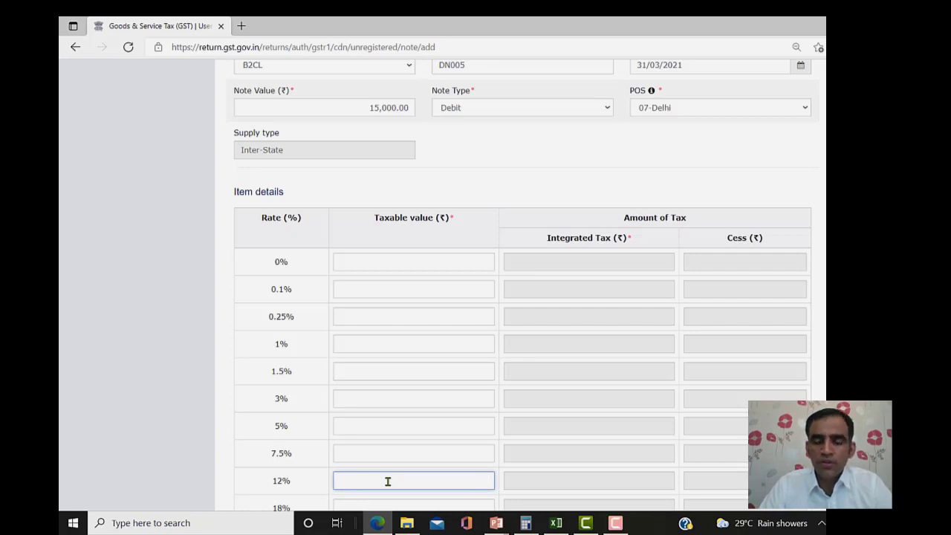
type("1")
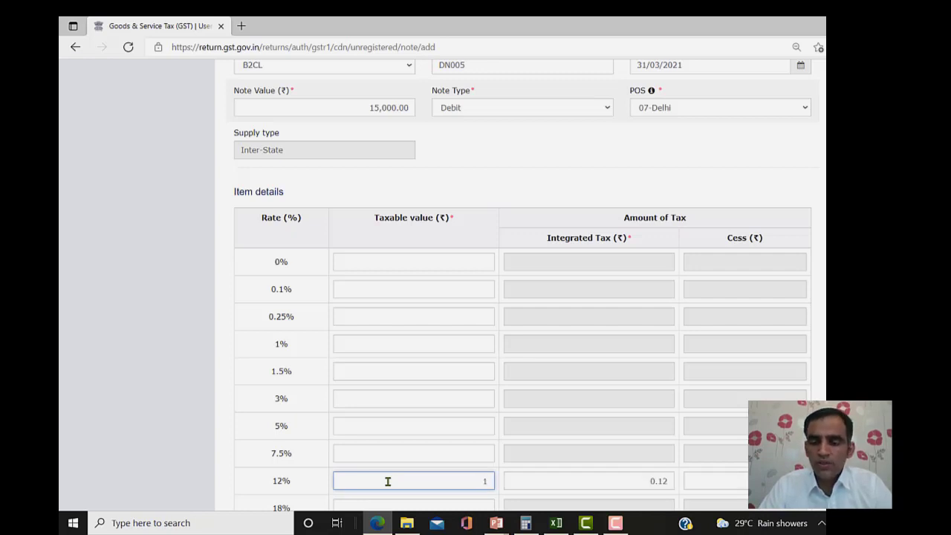
type("2000")
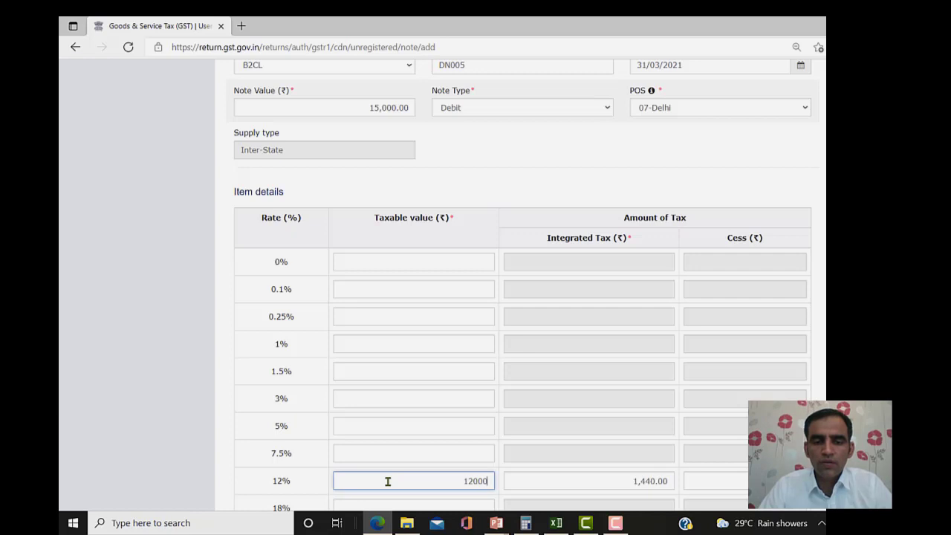
left_click(614, 482)
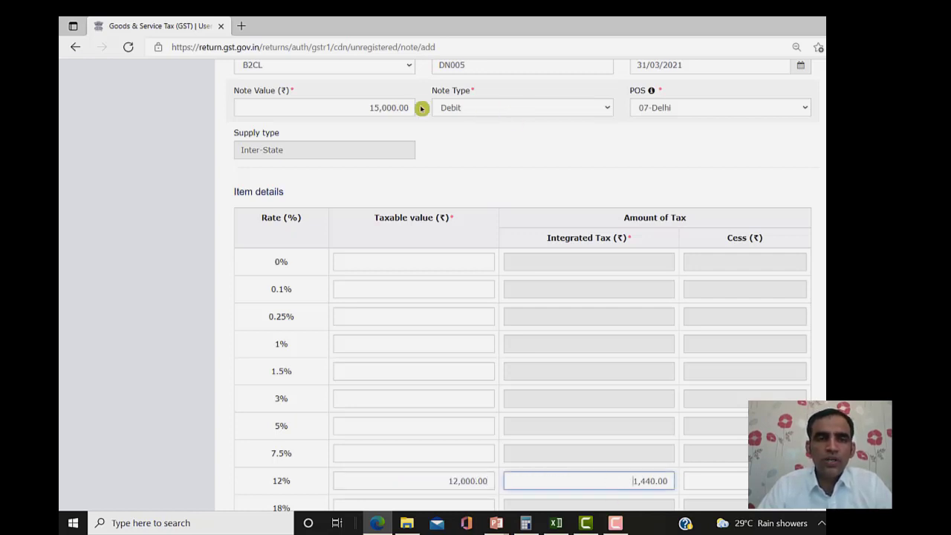
- Correct the note value to 13,440
left_click(368, 104)
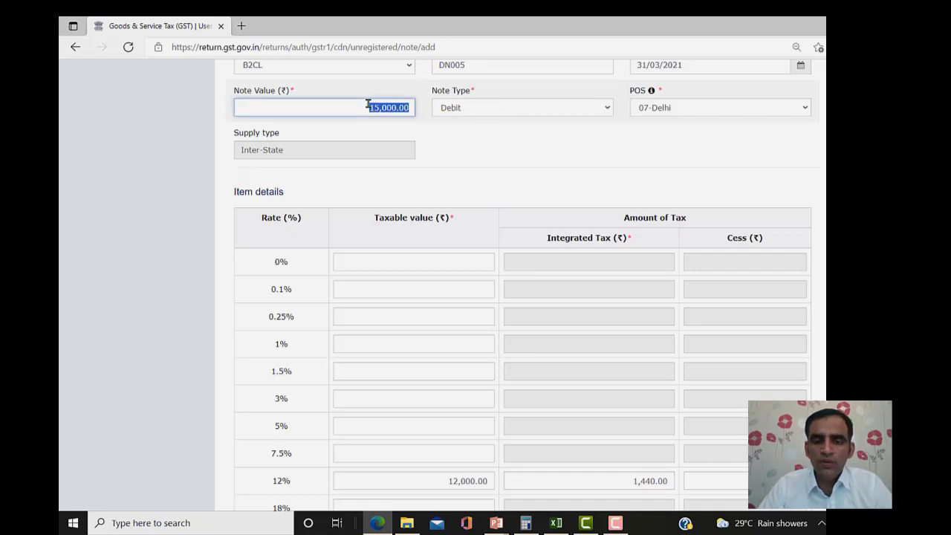
type("13444")
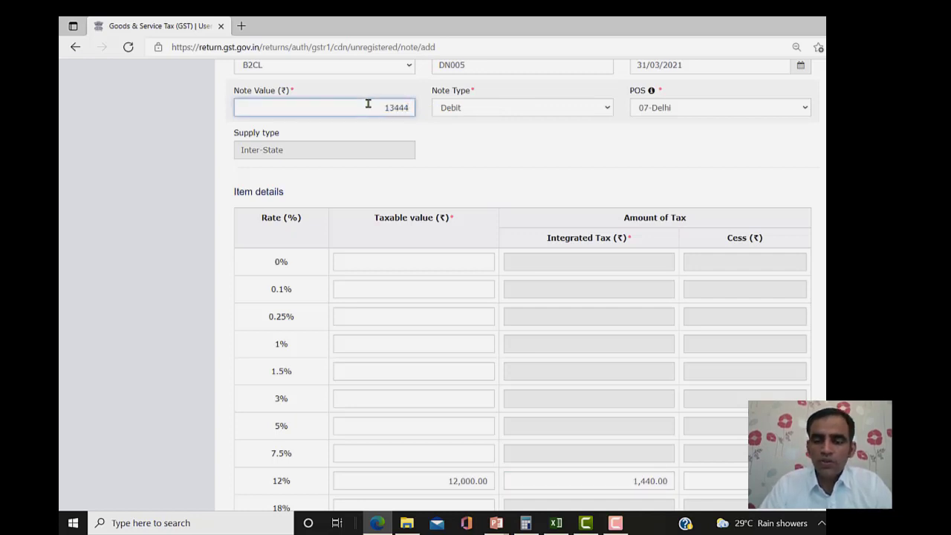
key("BackSpace")
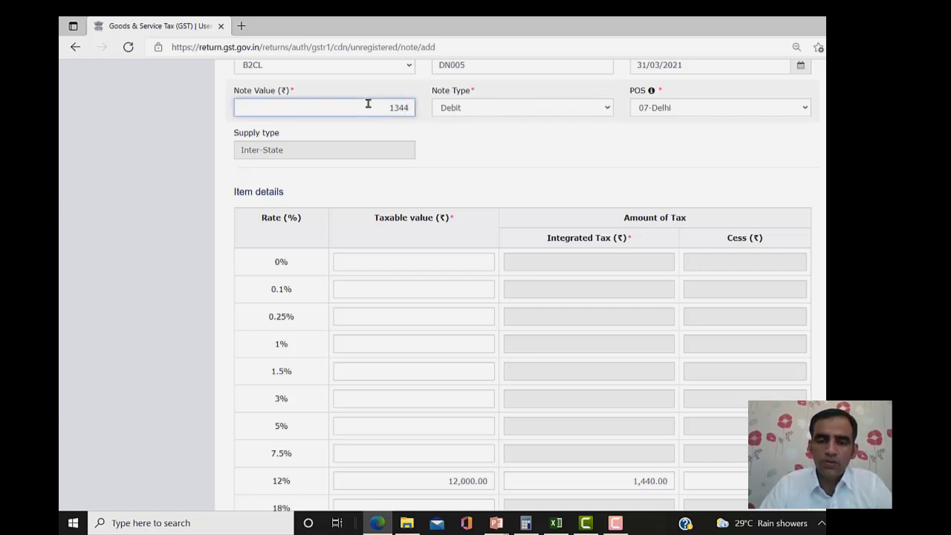
type("0")
left_click(539, 165)
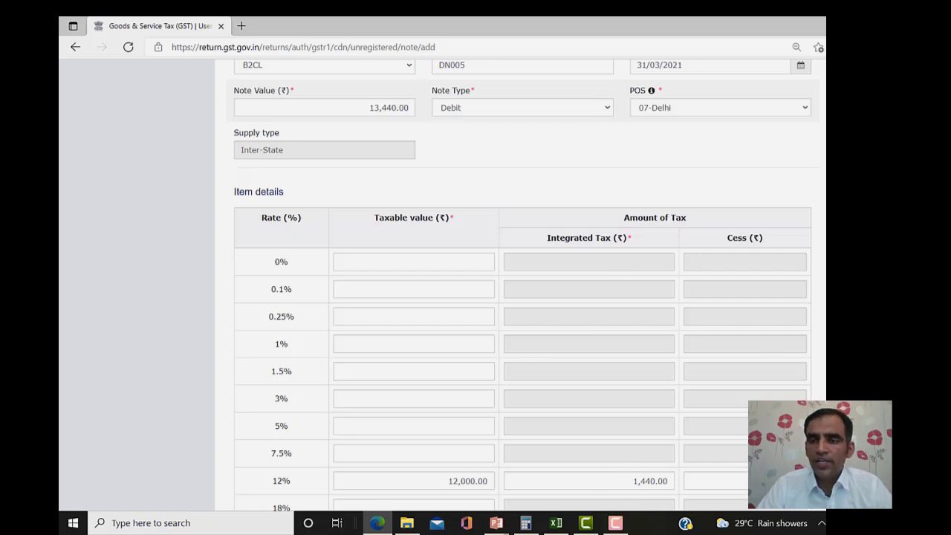
scroll(520, 298, "down", 2)
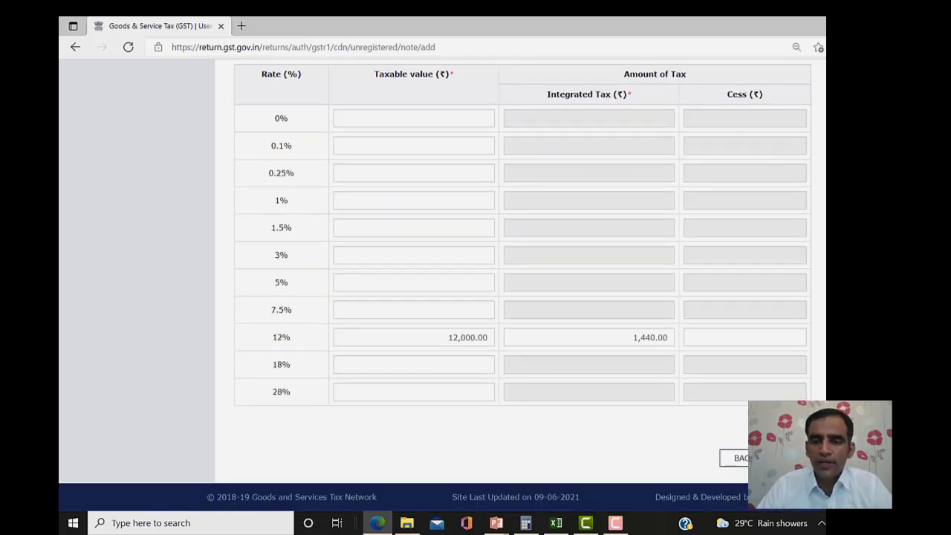
- Save debit note DN005 and return to the unregistered notes summary
left_click(790, 458)
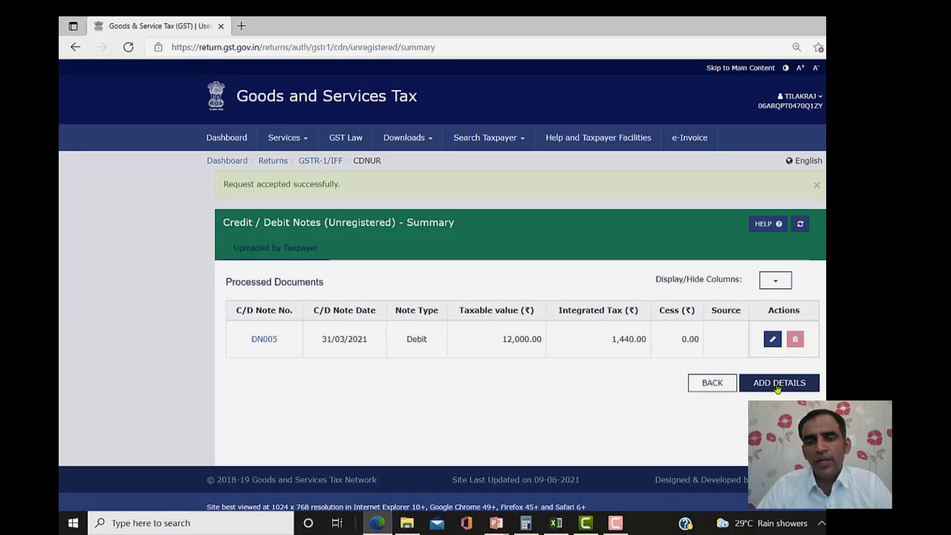
left_click(777, 383)
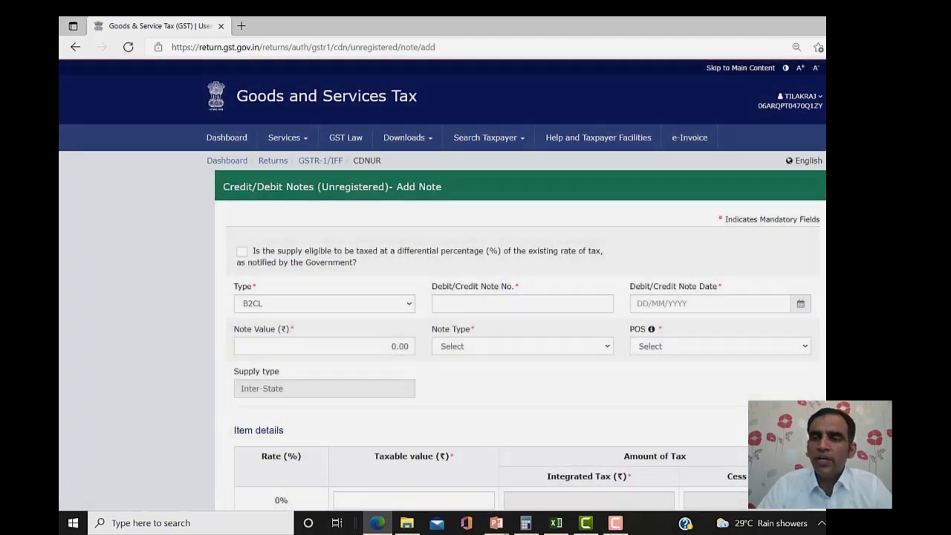
scroll(442, 285, "down", 2)
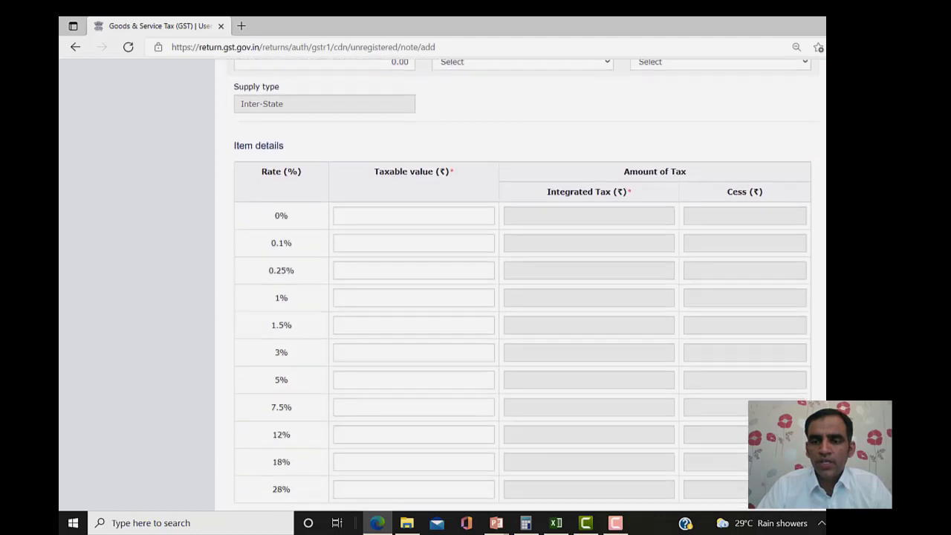
scroll(520, 298, "down", 2)
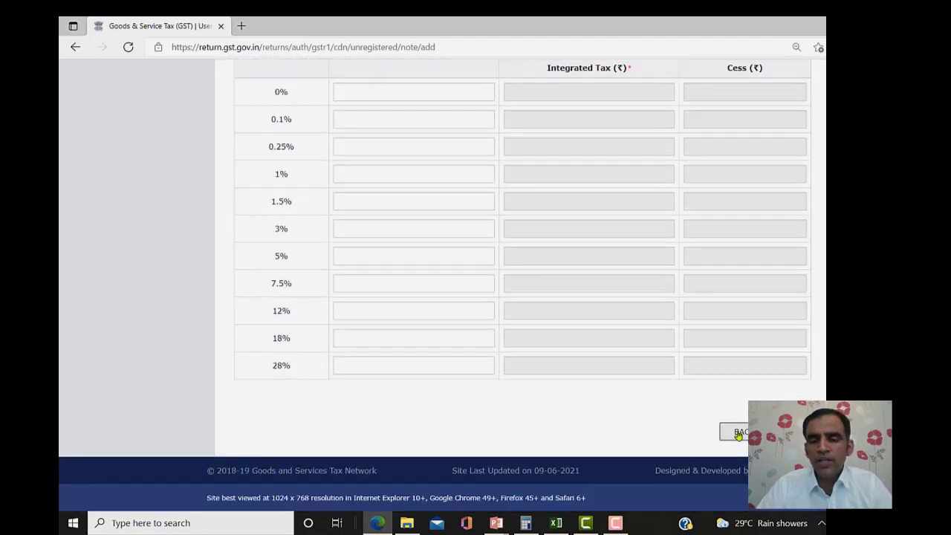
left_click(739, 434)
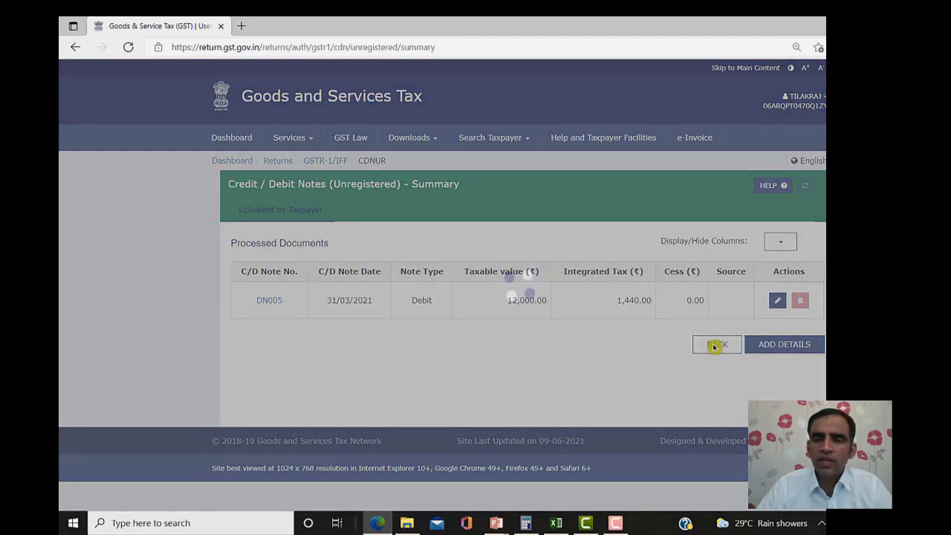
- Open a blank Add Note form under 9B Credit/Debit Notes (Registered)
left_click(714, 346)
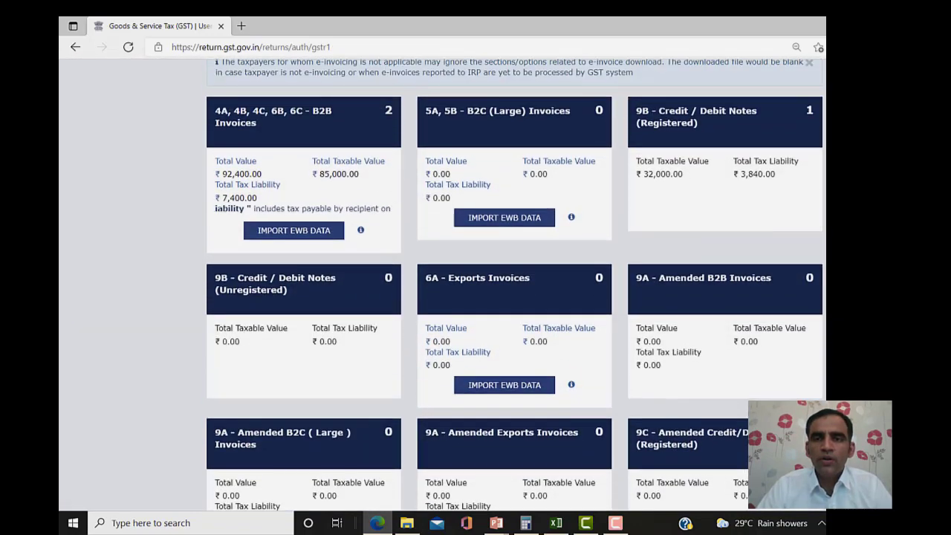
left_click(674, 123)
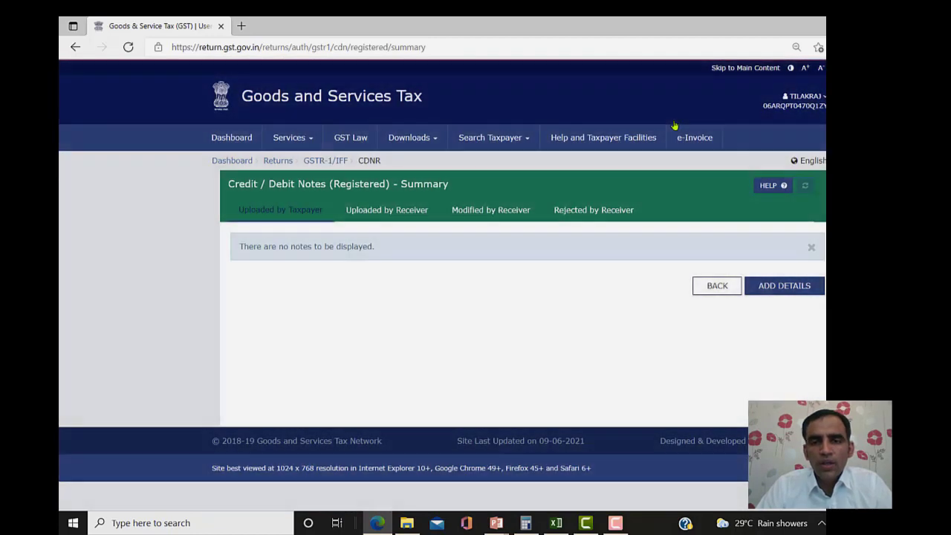
left_click(787, 291)
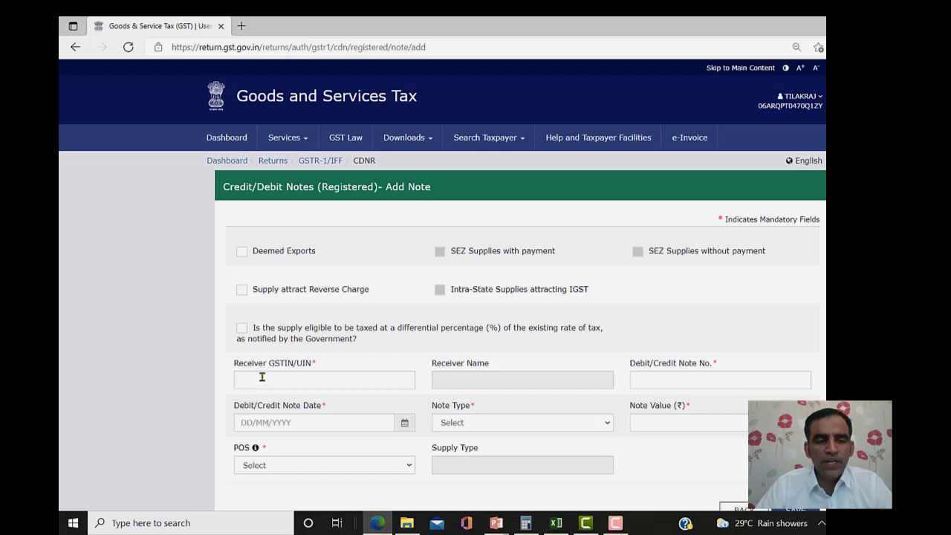
- Paste the recipient's GSTIN, then enter note number CN001 dated 31/03/2021
left_click(261, 377)
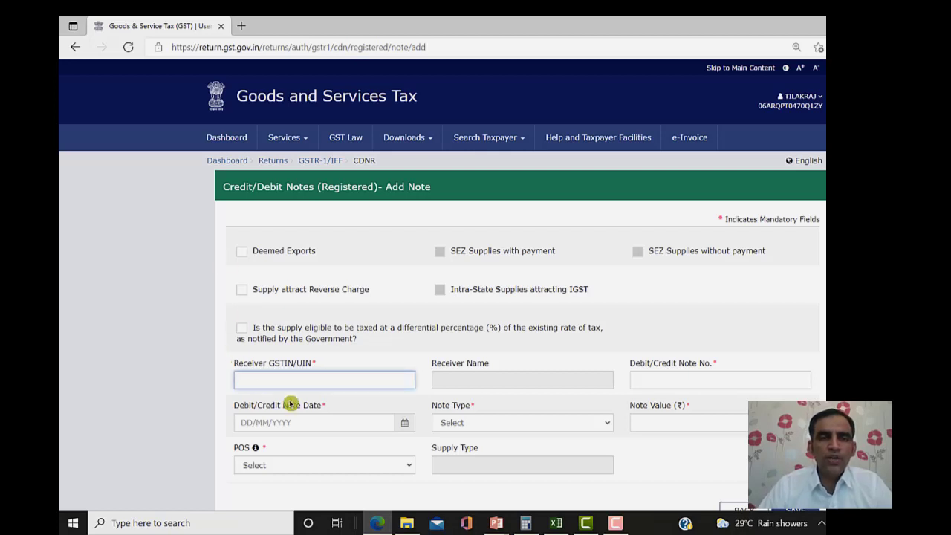
type("2,00,000.00")
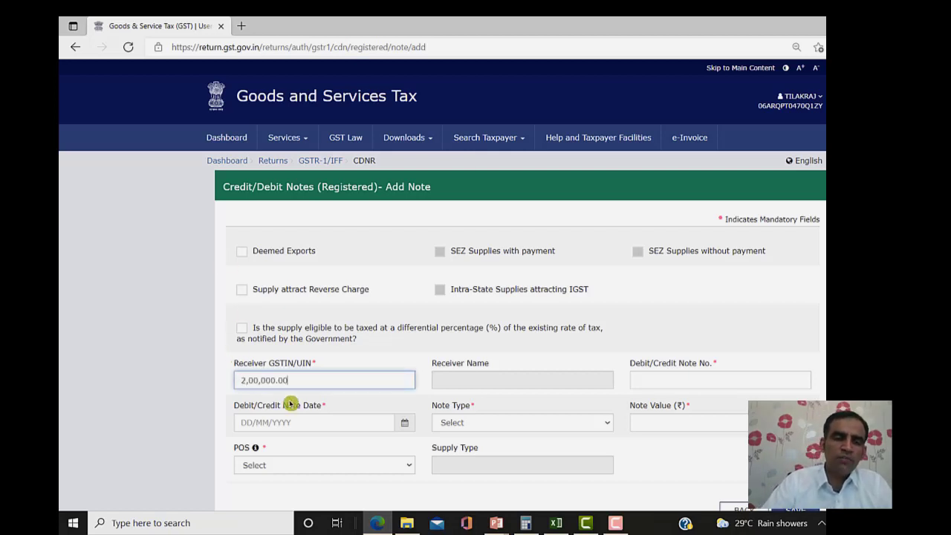
key("ctrl+a")
key("Tab")
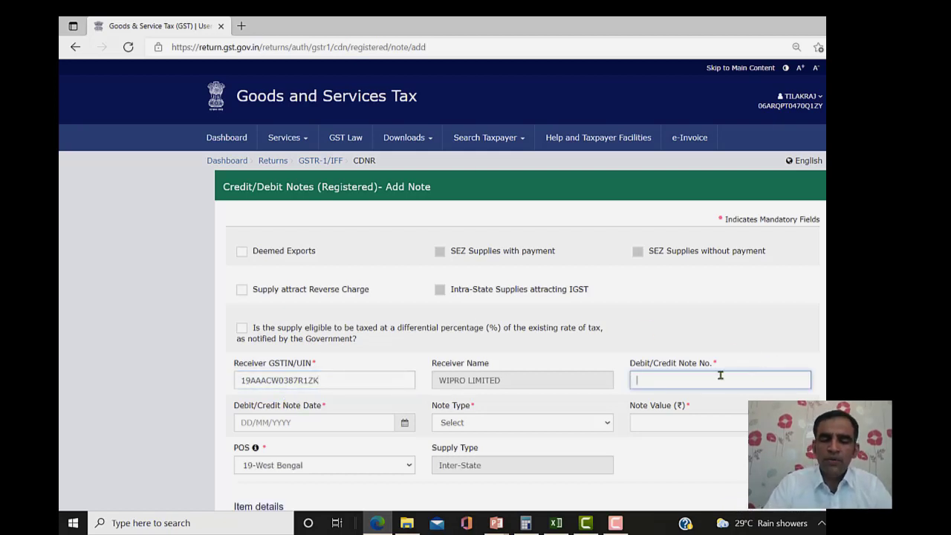
type("CN")
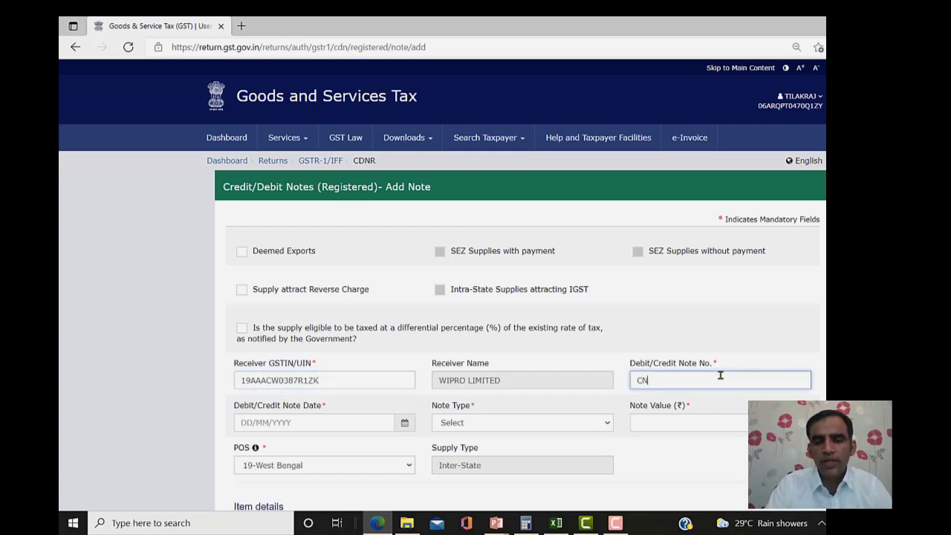
type("001")
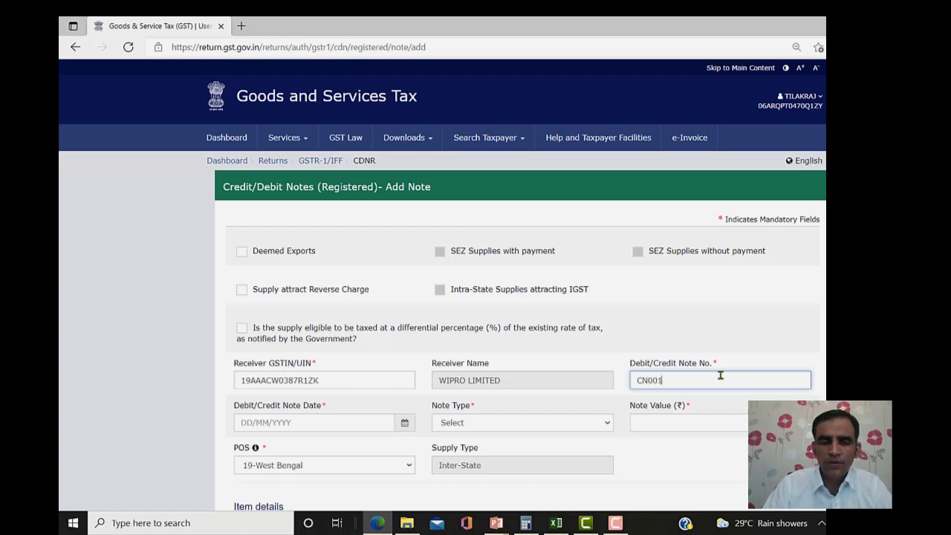
key("Tab")
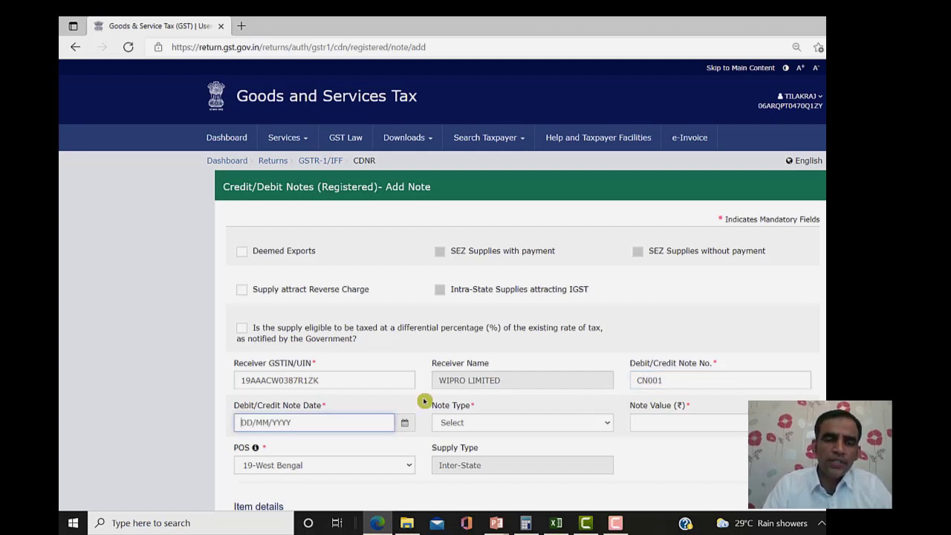
left_click(404, 423)
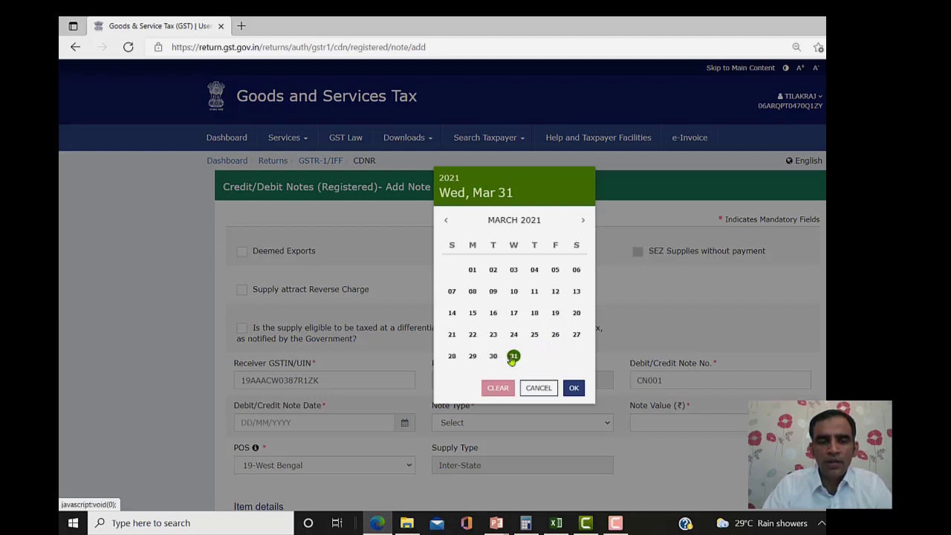
left_click(512, 356)
- Mark it as a Credit note with note value 12,000
left_click(512, 423)
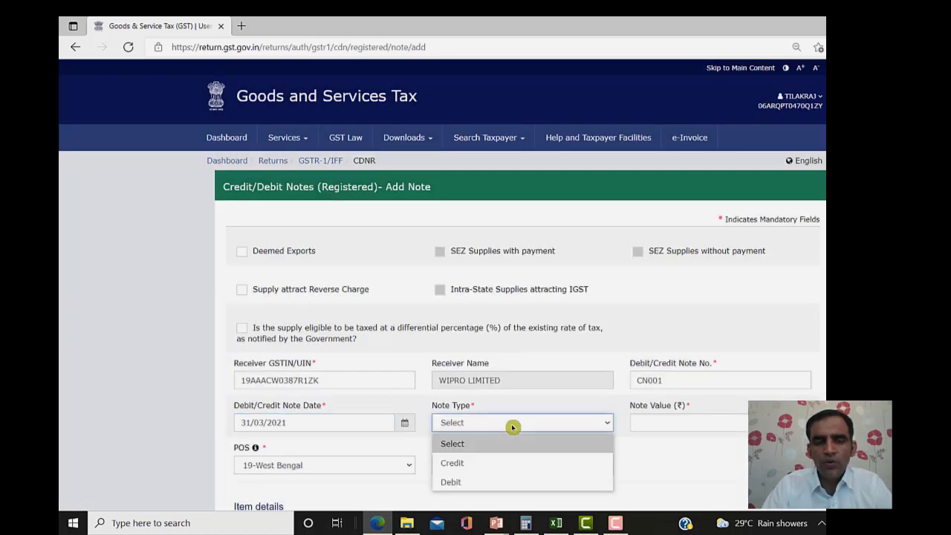
left_click(477, 464)
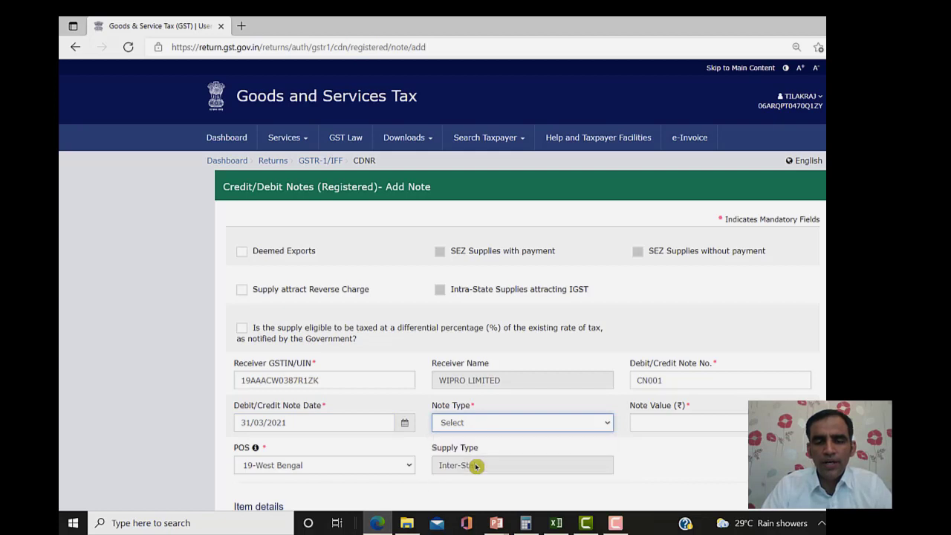
left_click(711, 420)
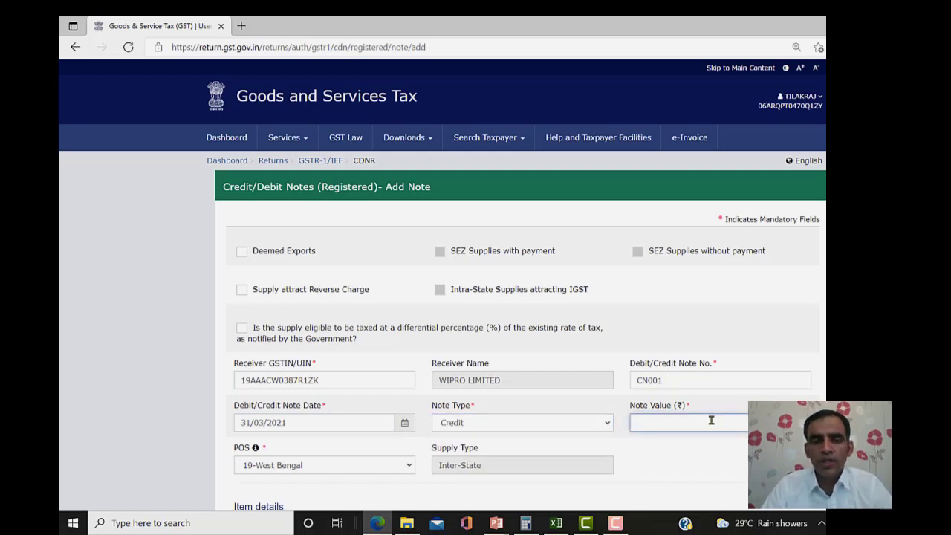
type("12000")
- Enter 10,000 taxable value in the 12% row, giving 1,200 integrated tax
scroll(520, 297, "down", 3)
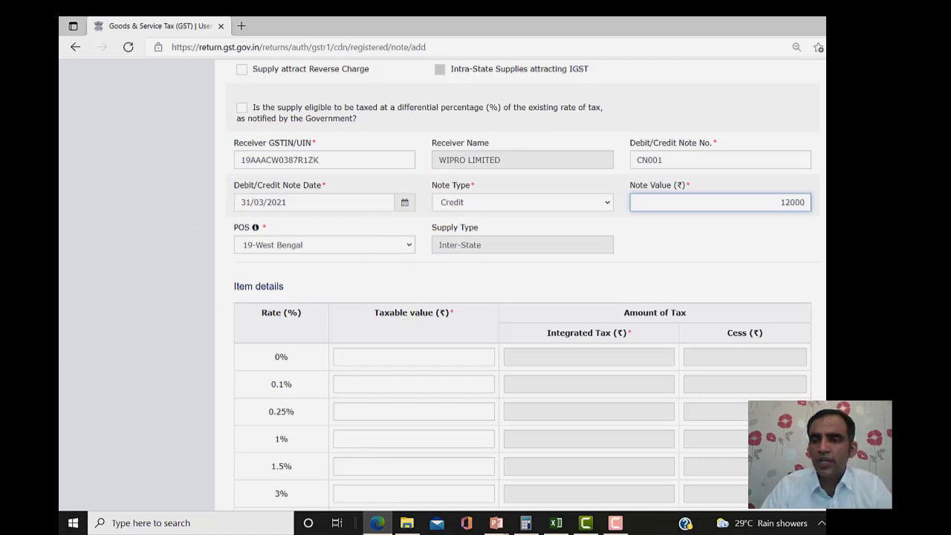
scroll(520, 283, "down", 1)
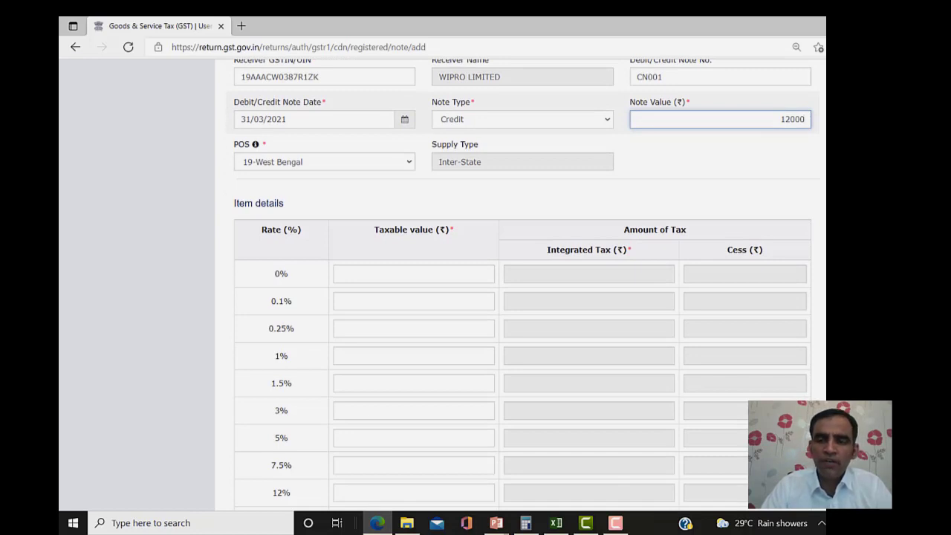
scroll(520, 282, "down", 1)
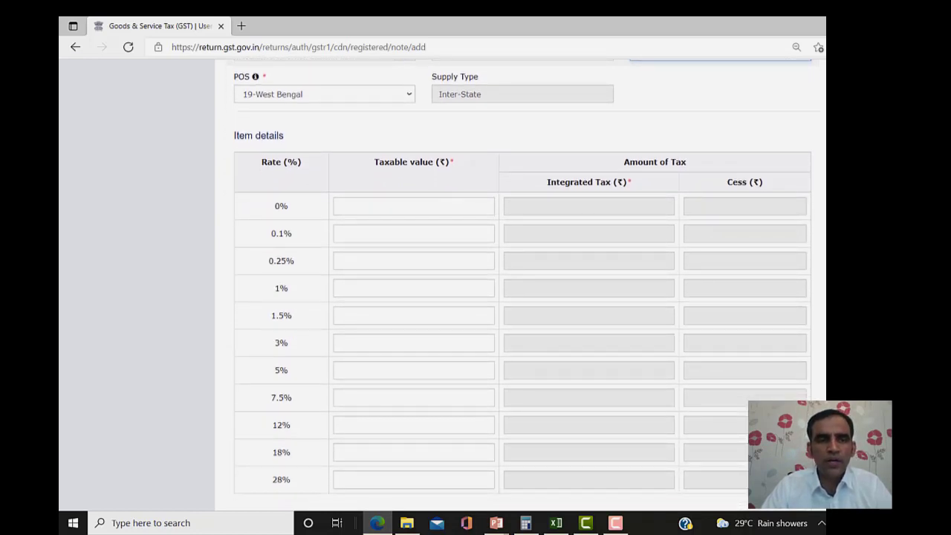
left_click(391, 421)
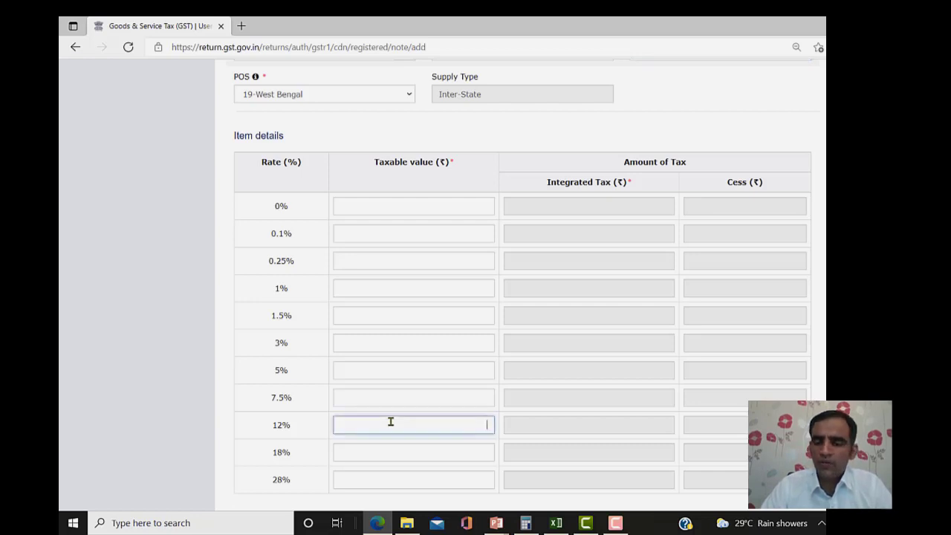
type("10000")
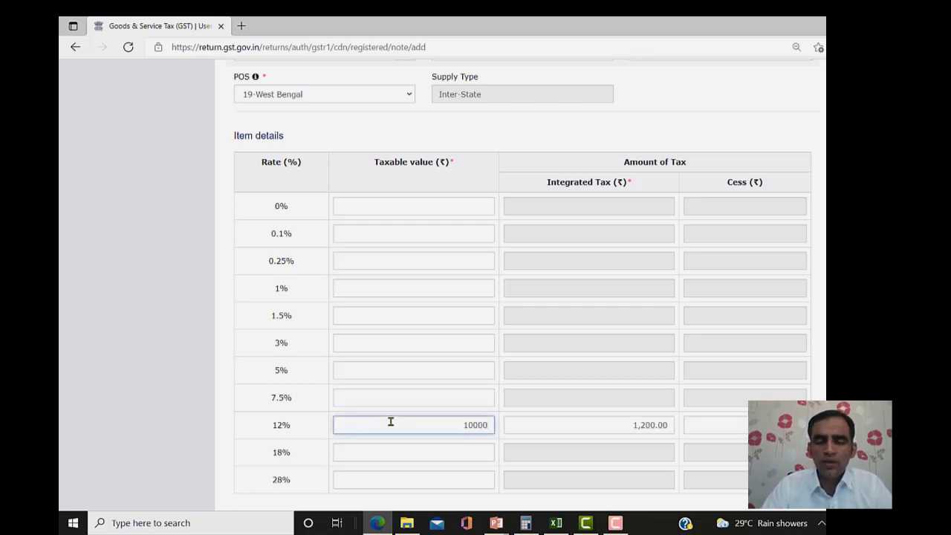
key("Tab")
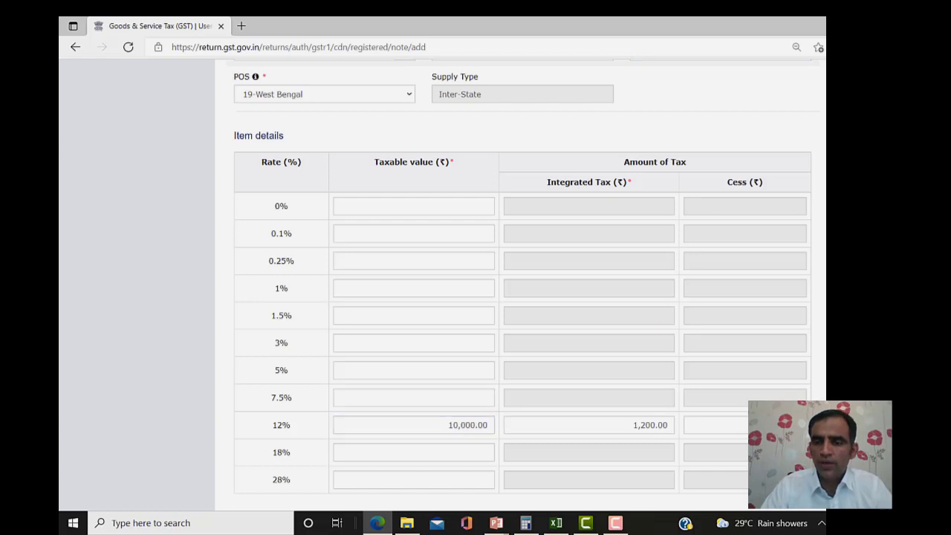
scroll(476, 282, "down", 2)
scroll(475, 260, "up", 2)
scroll(475, 260, "down", 2)
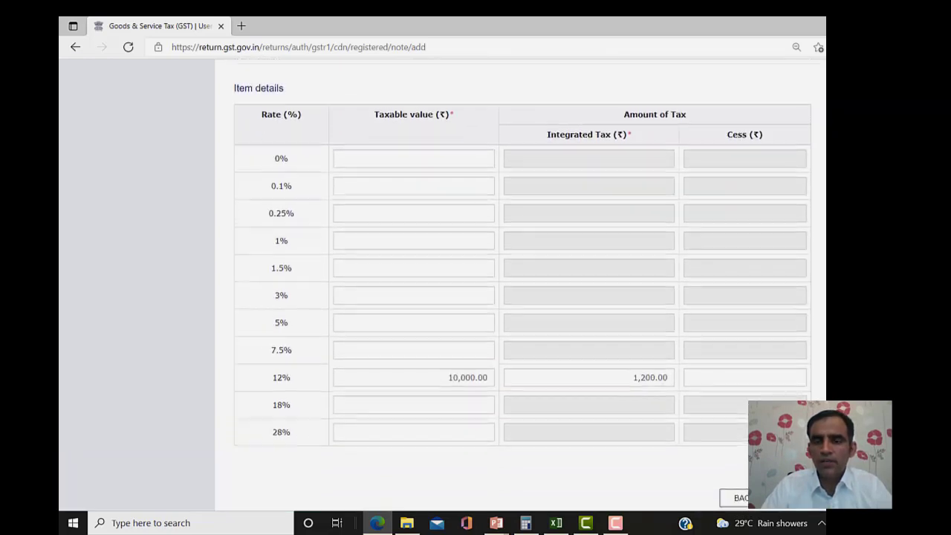
left_click(792, 434)
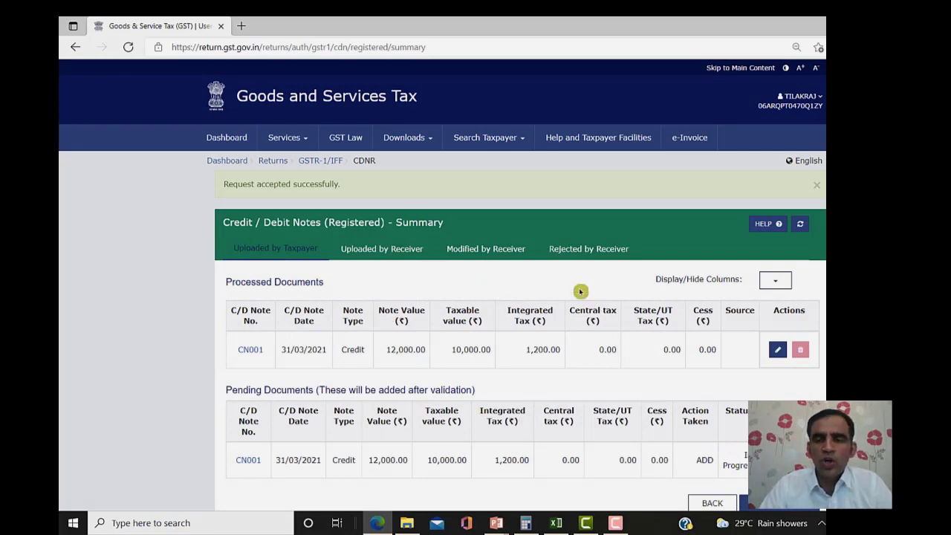
scroll(718, 364, "down", 1)
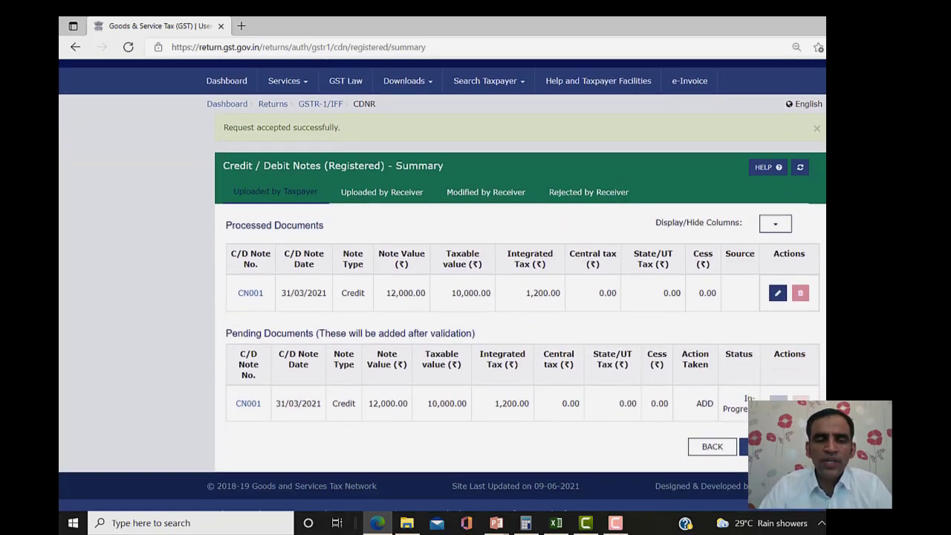
left_click(711, 443)
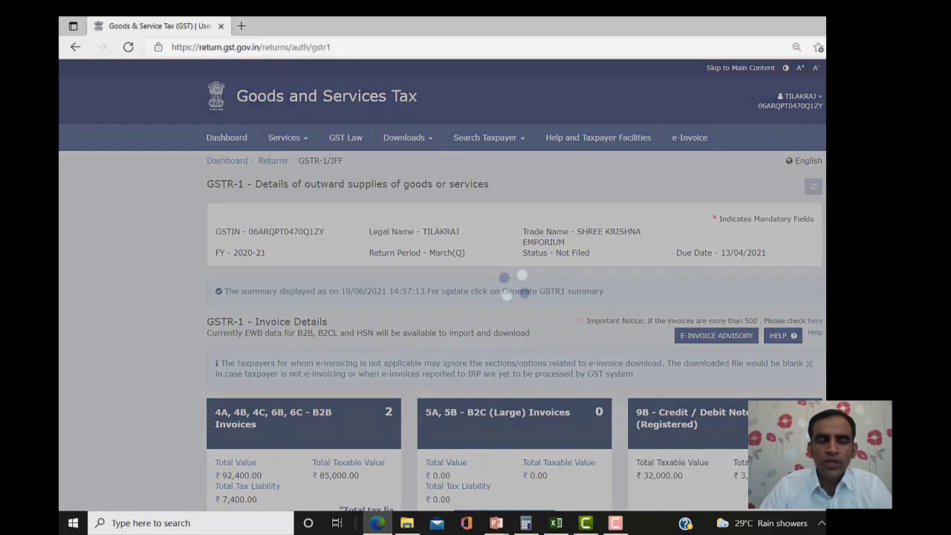
scroll(442, 285, "down", 3)
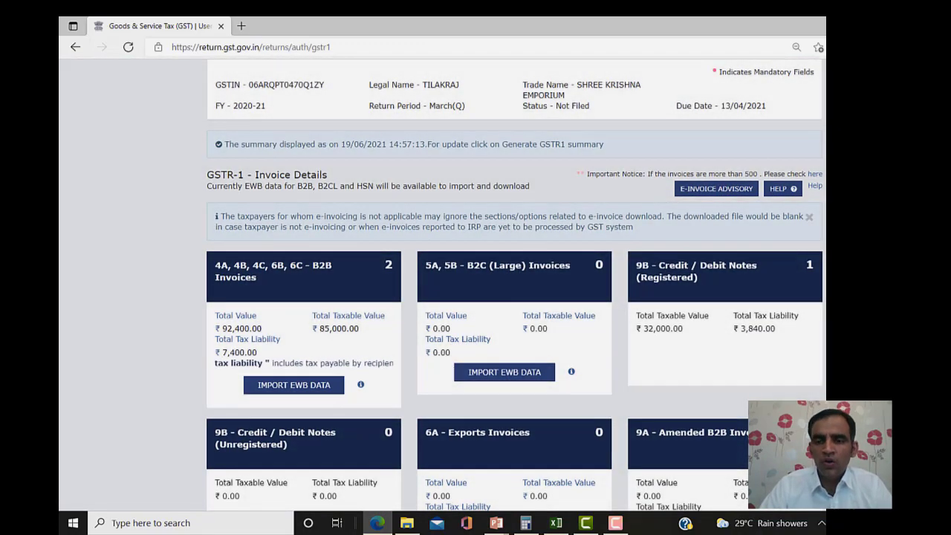
scroll(514, 285, "down", 5)
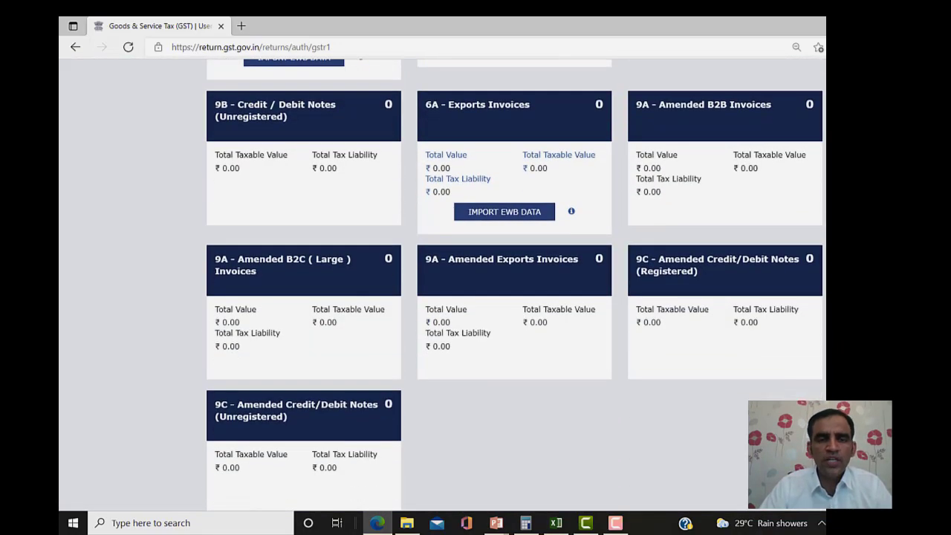
scroll(514, 284, "up", 2)
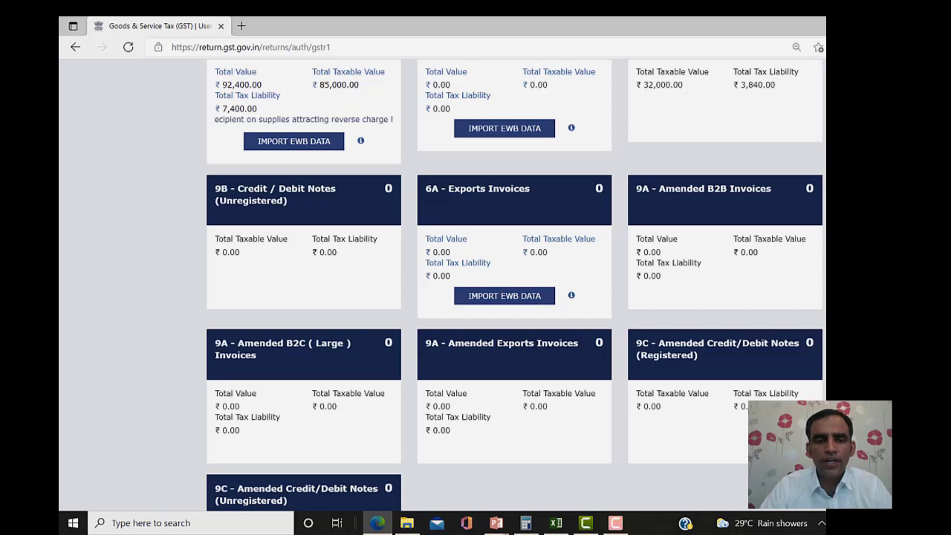
scroll(514, 285, "up", 1)
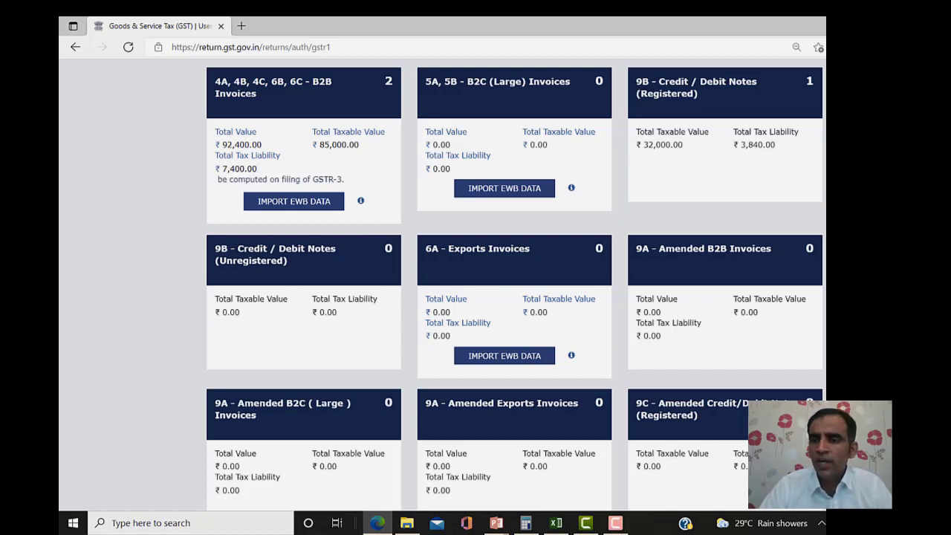
scroll(514, 285, "down", 4)
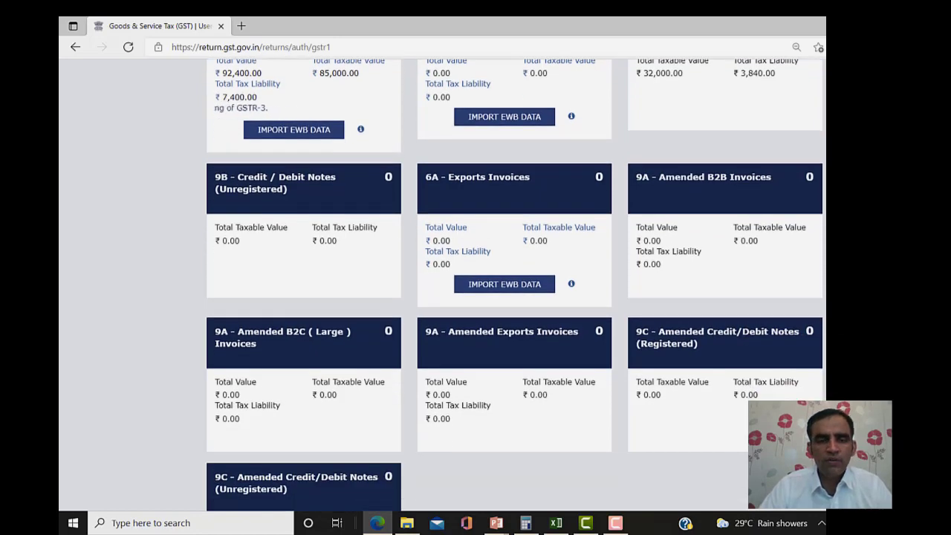
scroll(514, 285, "down", 2)
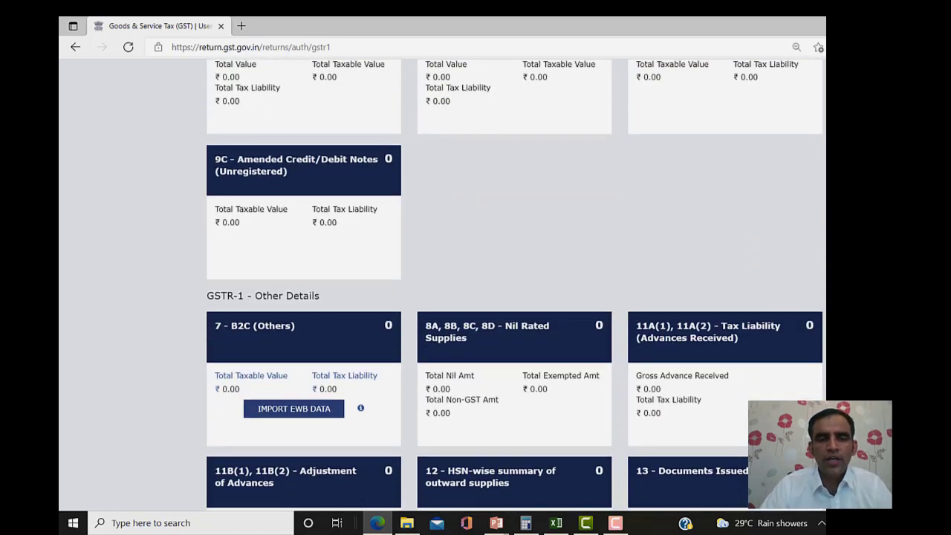
- Open the Nil Rated Supplies form and enter 10,000 nil-rated and 500 exempted in row one
left_click(461, 345)
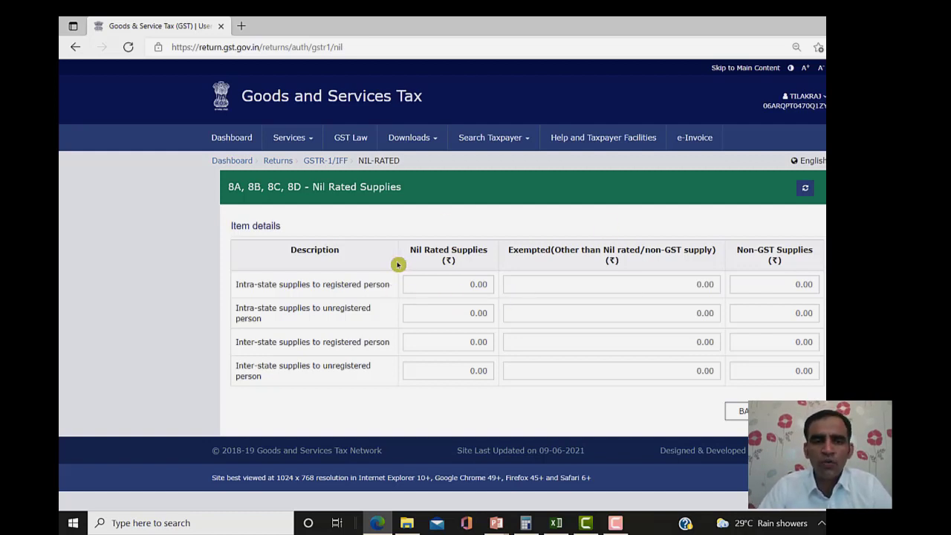
left_click(459, 287)
type("10,00")
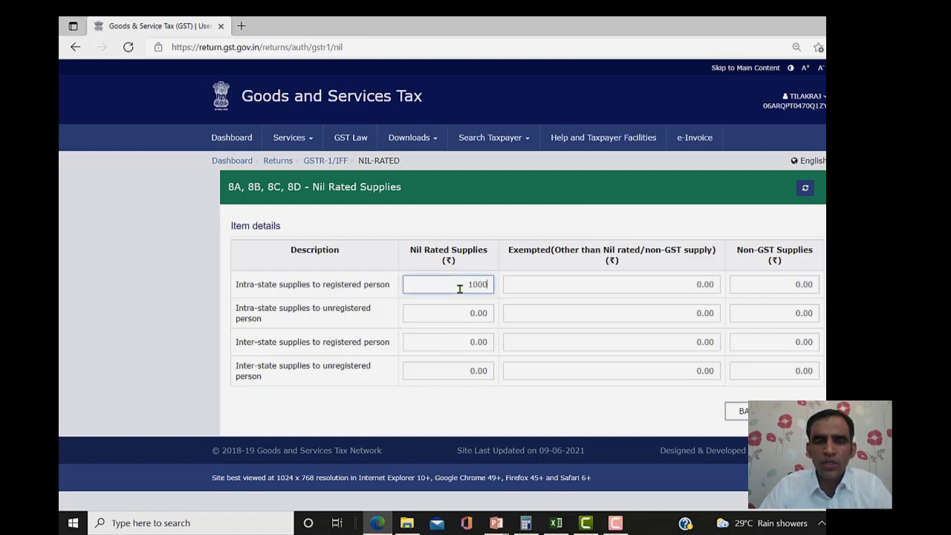
type("0")
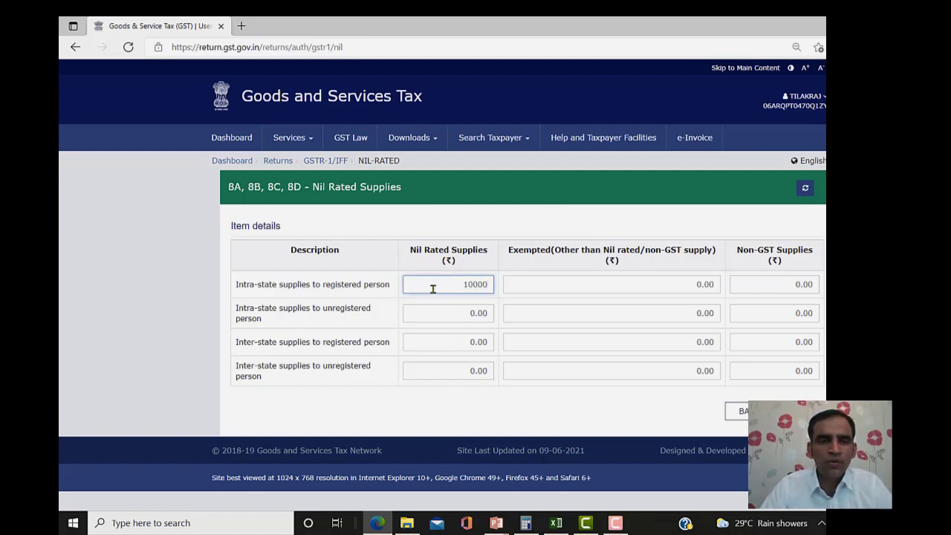
left_click(316, 284)
left_click_drag(321, 285, 340, 285)
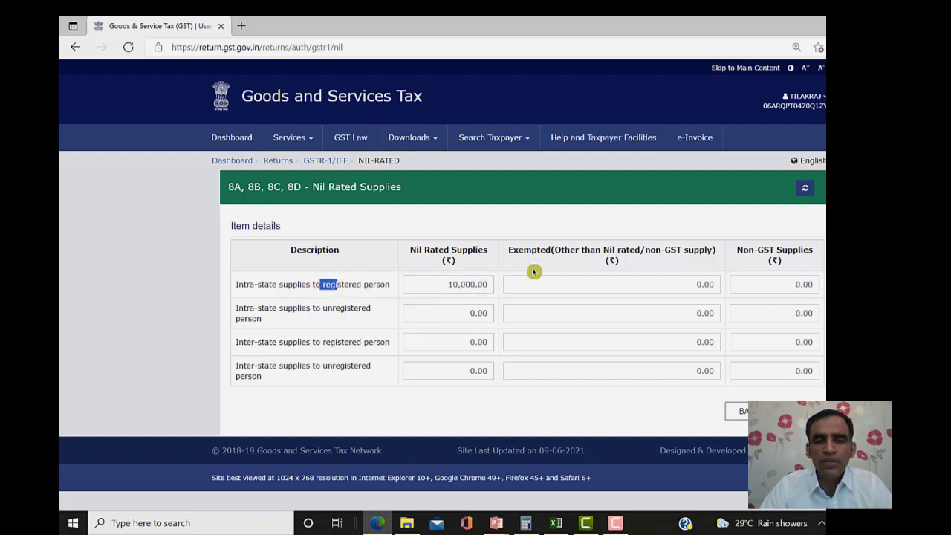
left_click(597, 284)
type("5")
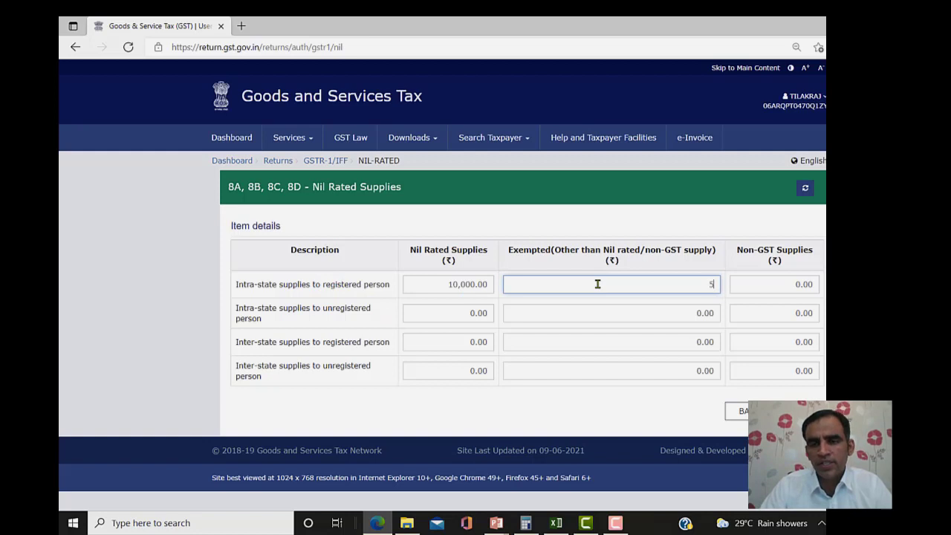
type("000")
key("Tab")
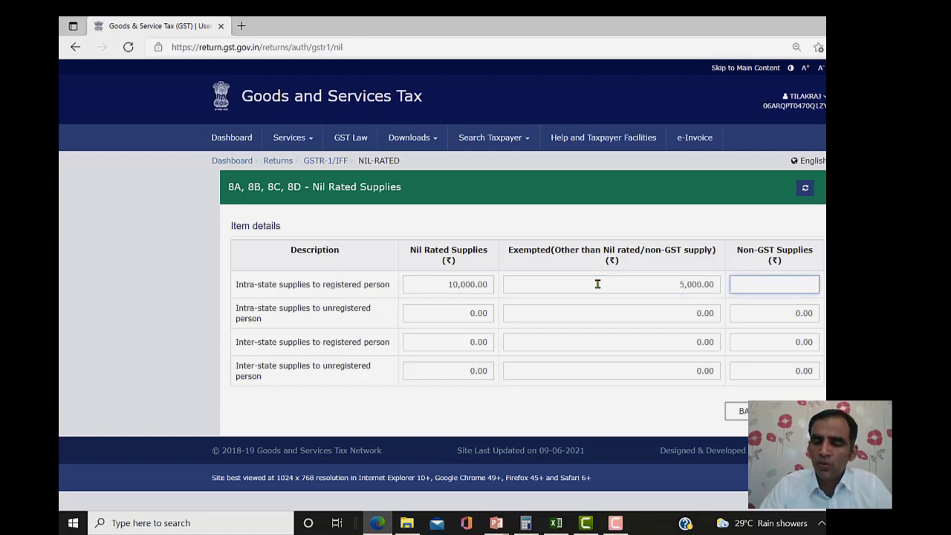
- Enter 5,000 exempted and 15,000 non-GST in row two, then 53,000 nil-rated in row three
key("Tab")
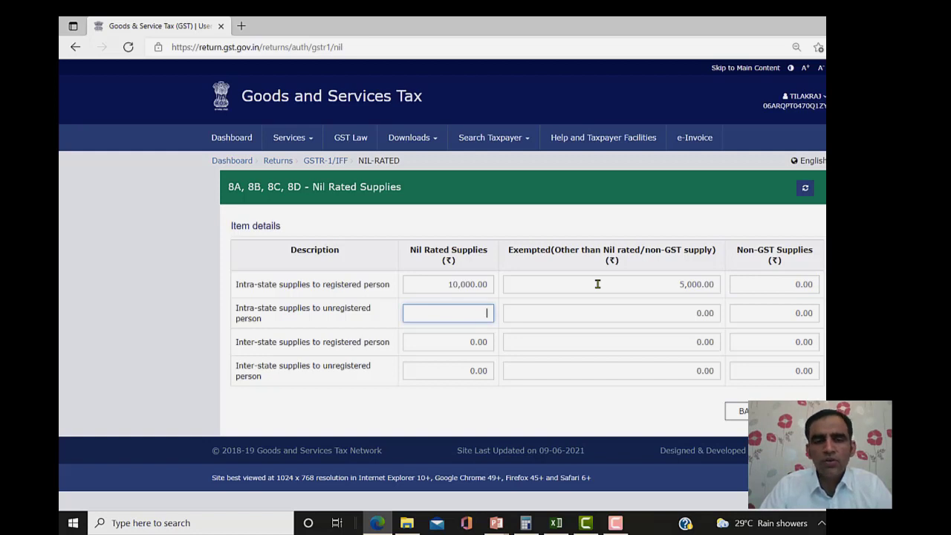
key("Tab")
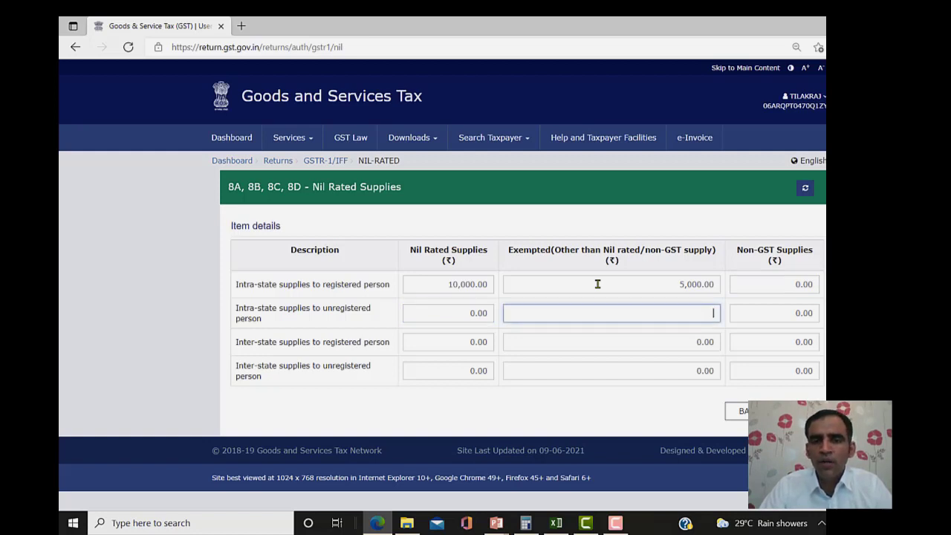
type("5,00")
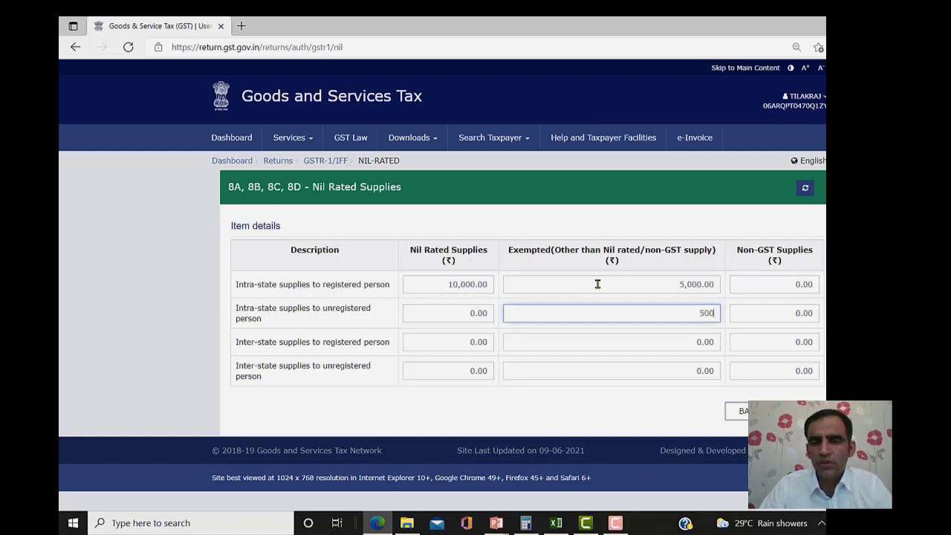
type("0")
key("Tab")
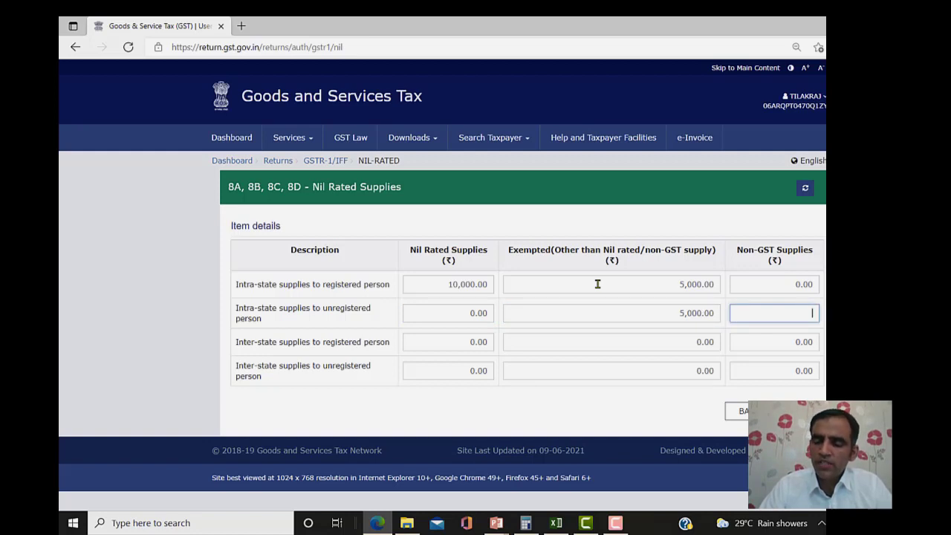
type("1")
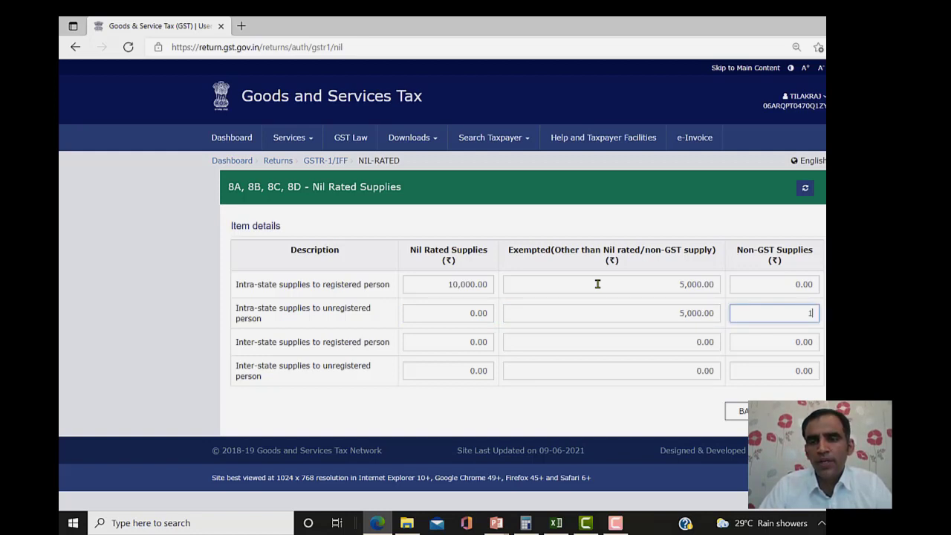
type("5000")
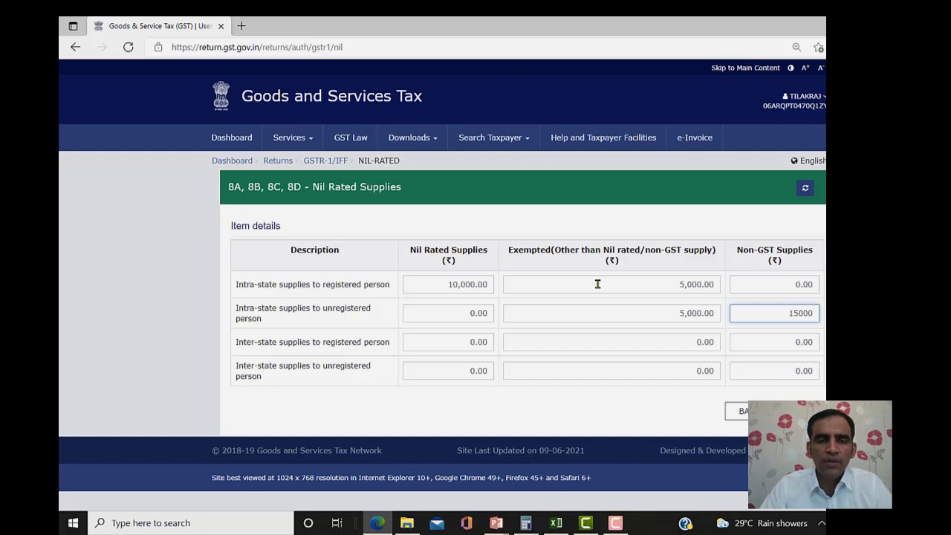
left_click(466, 346)
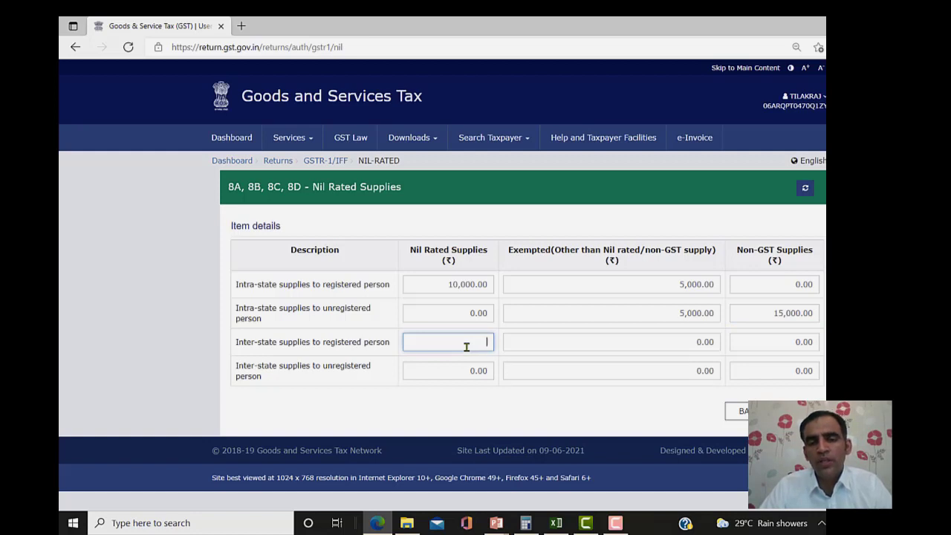
type("5")
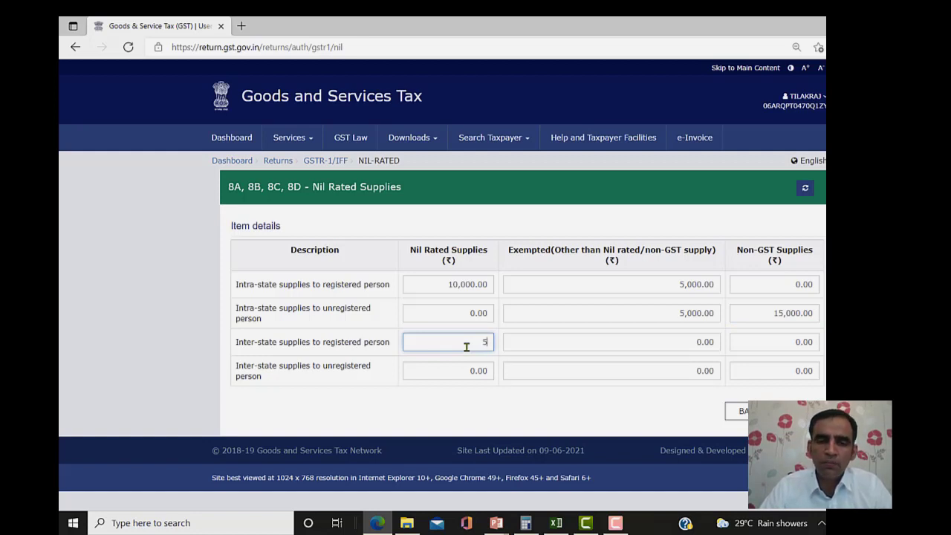
type("3,00")
type("000")
key("Tab")
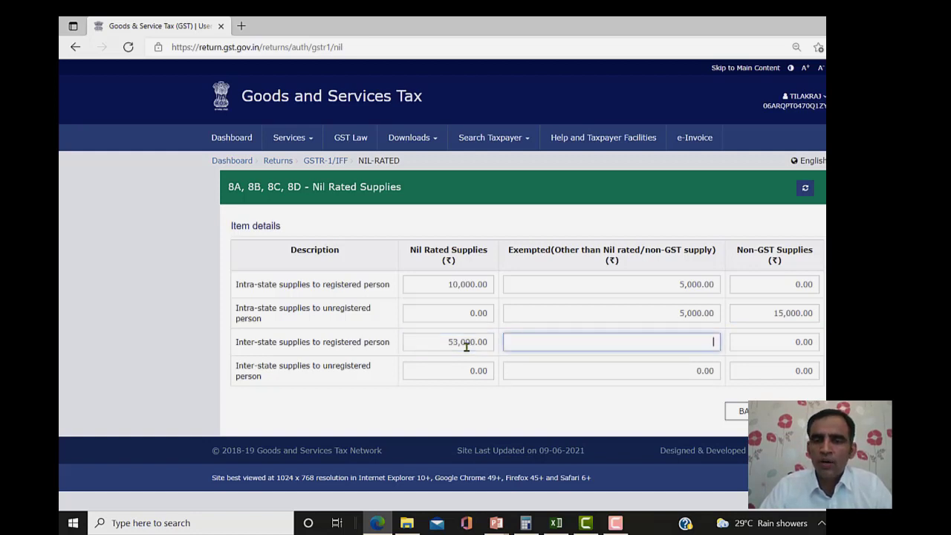
key("Tab")
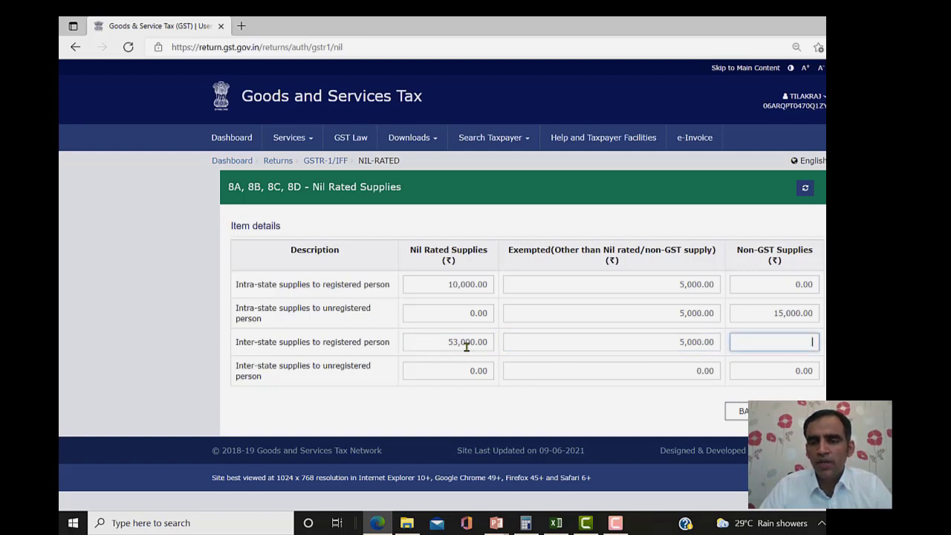
- Enter 50,000 nil-rated and 1,000 exempted for inter-state unregistered supplies and save
type("5,000")
key("Tab")
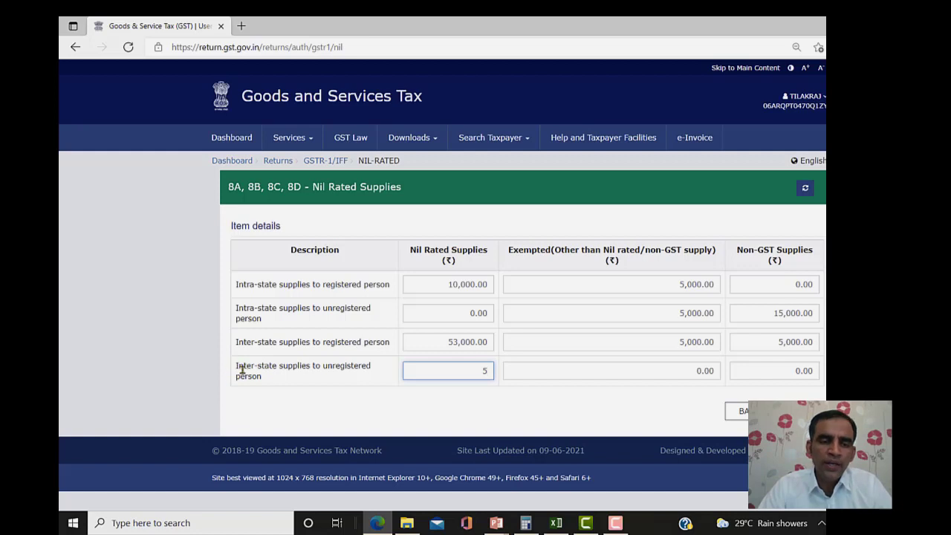
type("00")
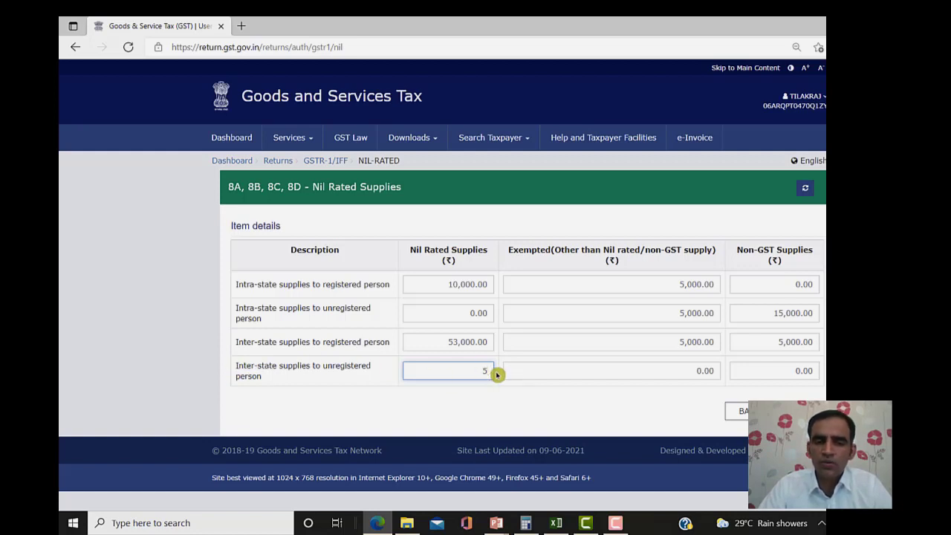
type("00")
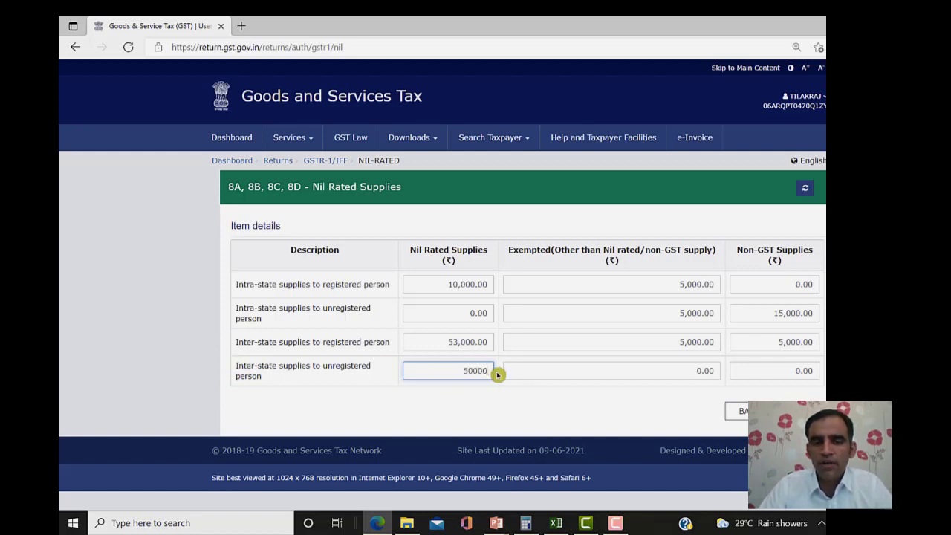
key("Tab")
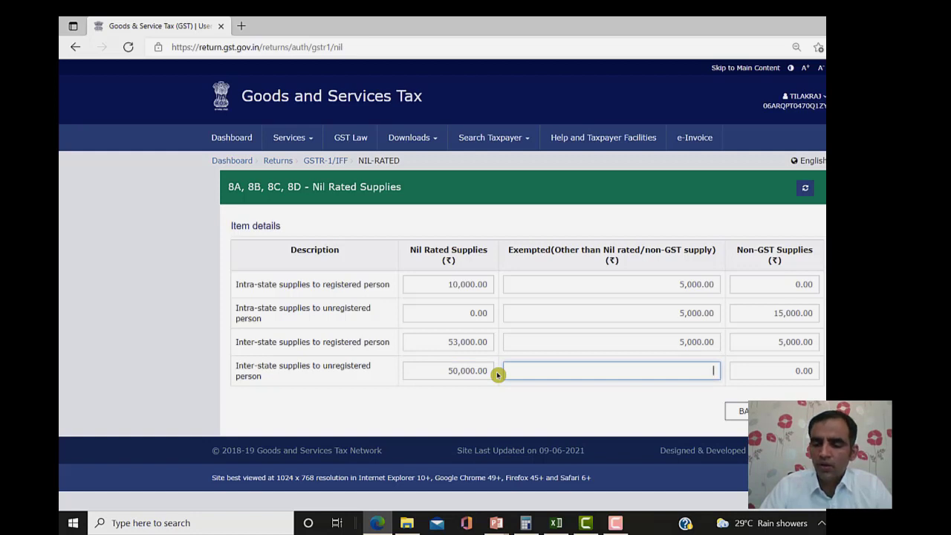
type("1000")
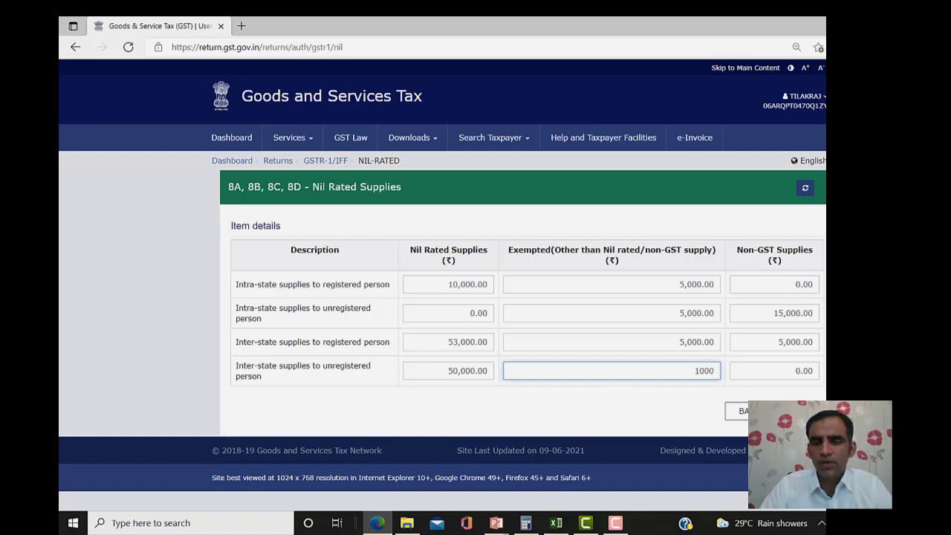
left_click(797, 410)
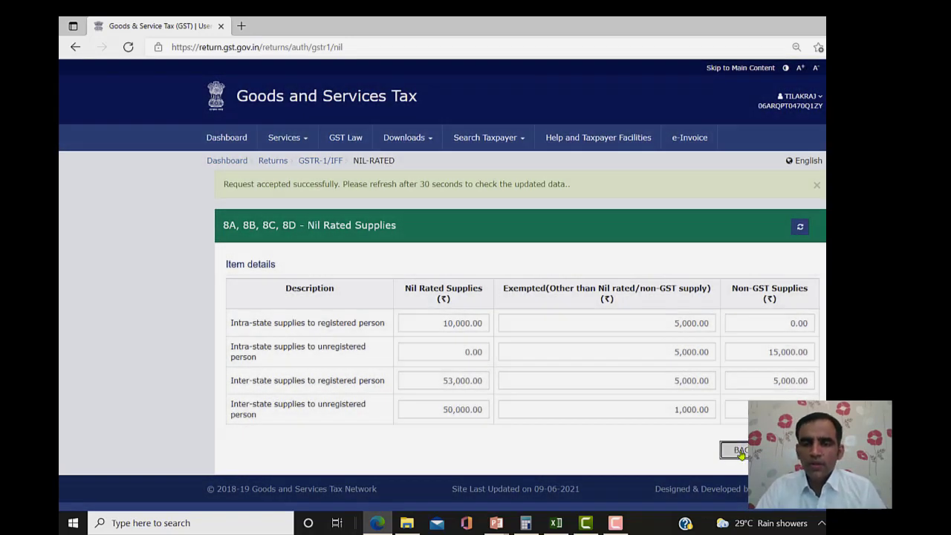
left_click(741, 450)
- Scroll the GSTR-1 overview to the Other Details tiles, including Nil Rated Supplies
scroll(741, 454, "down", 10)
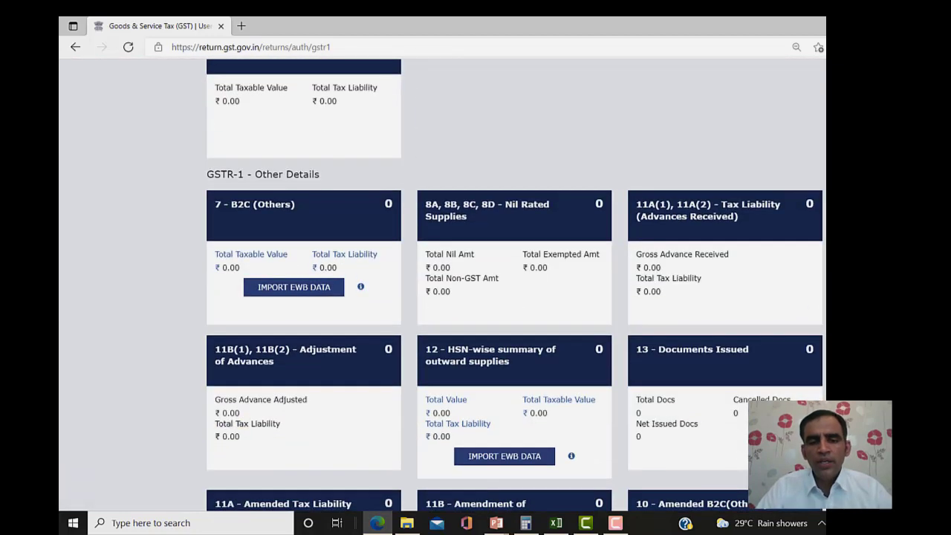
scroll(514, 284, "up", 2)
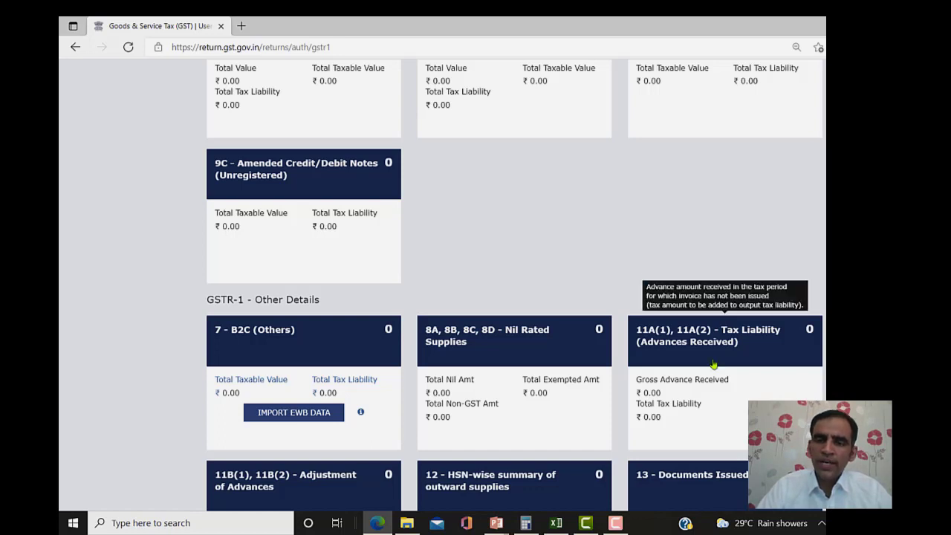
mouse_move(654, 351)
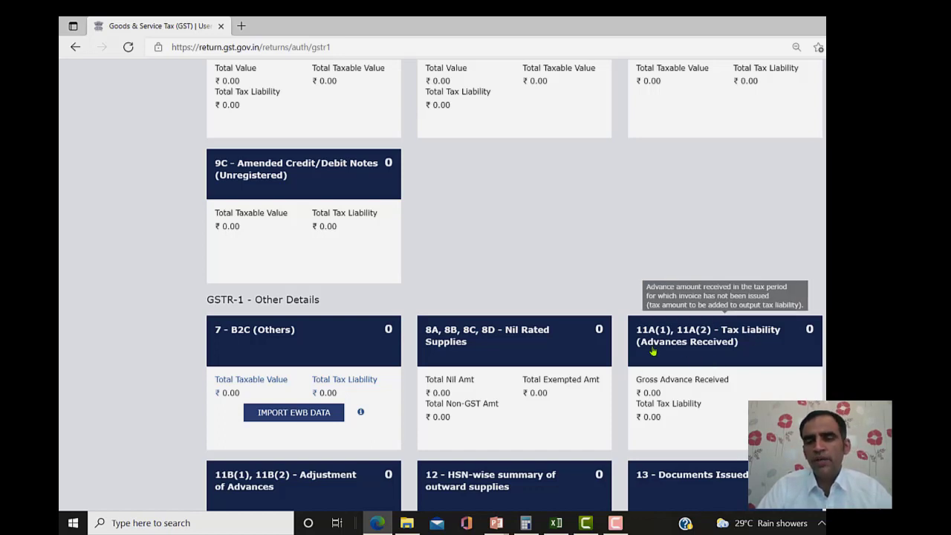
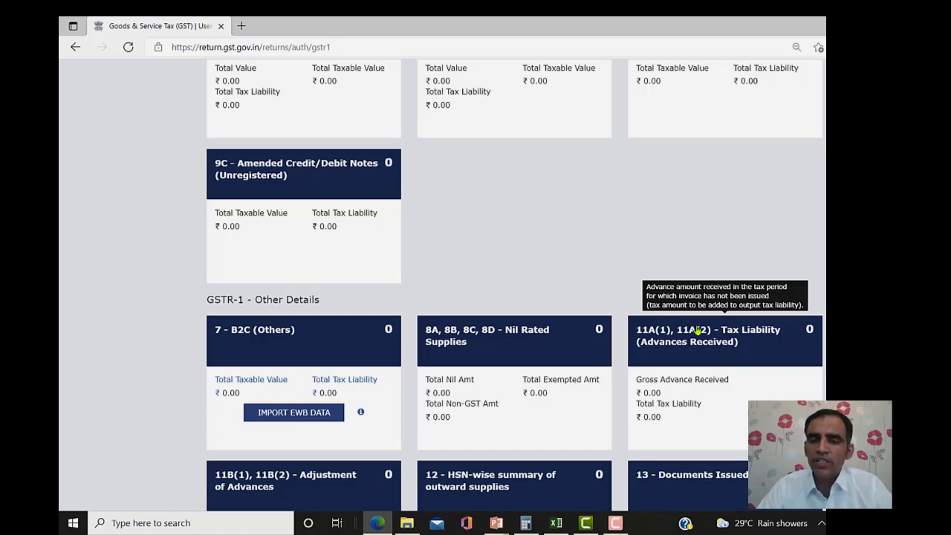
- Open the 11A(1), 11A(2) advances tile and add a state-wise entry with POS 06-Haryana
left_click(698, 331)
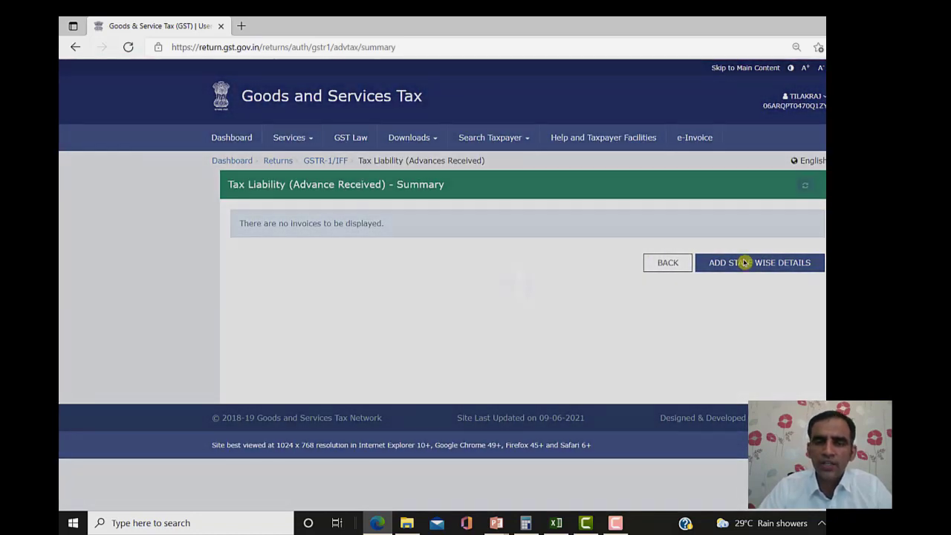
left_click(744, 262)
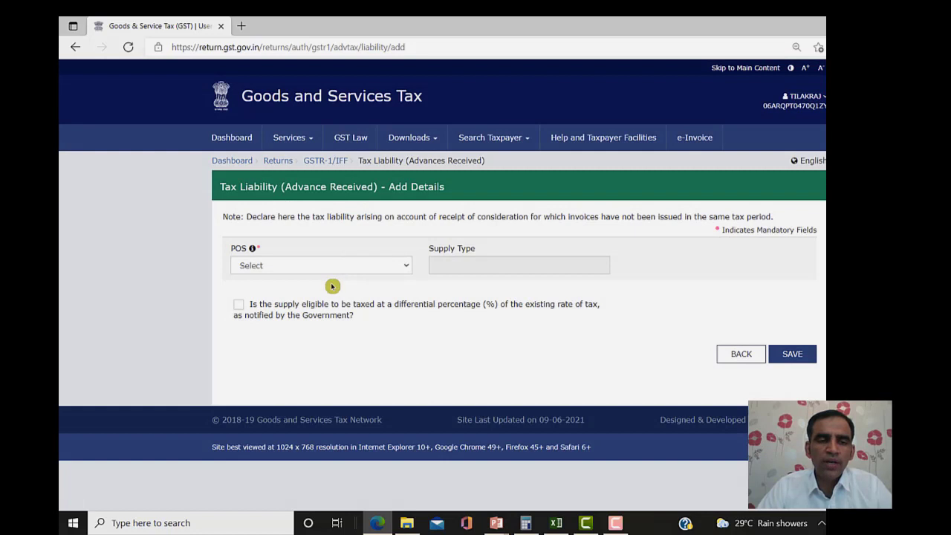
left_click(334, 268)
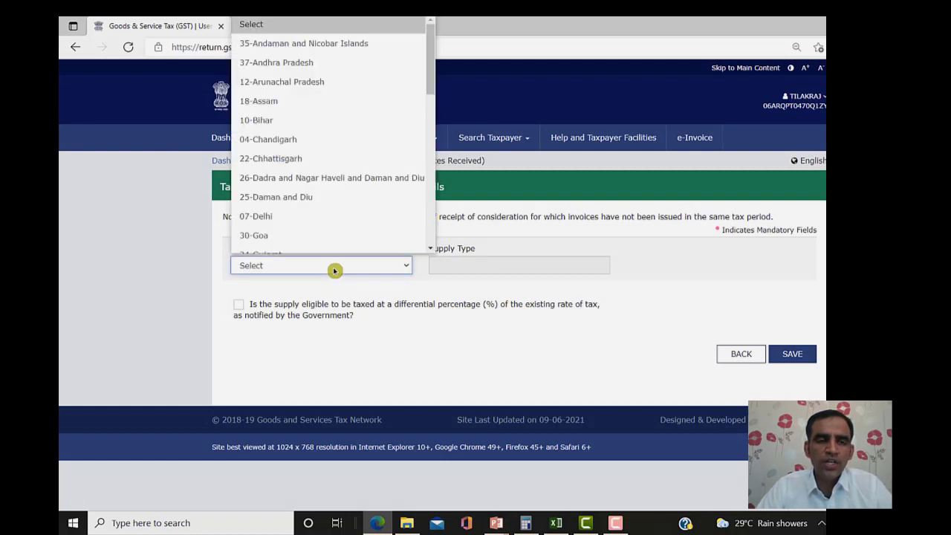
scroll(310, 115, "down", 1)
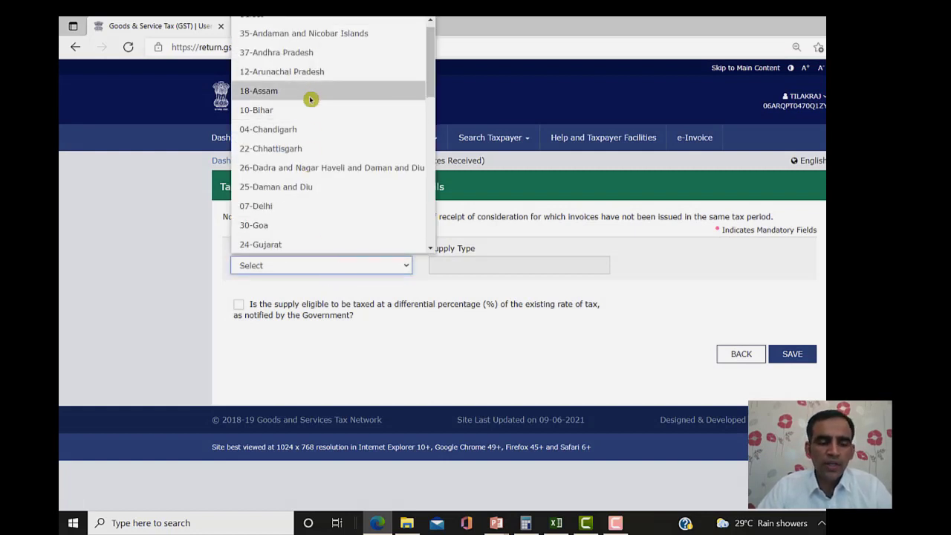
key("Down")
key("Down")
key("Down")
key("Down")
key("Down")
key("Down")
key("Down")
key("Down")
key("Down")
key("Down")
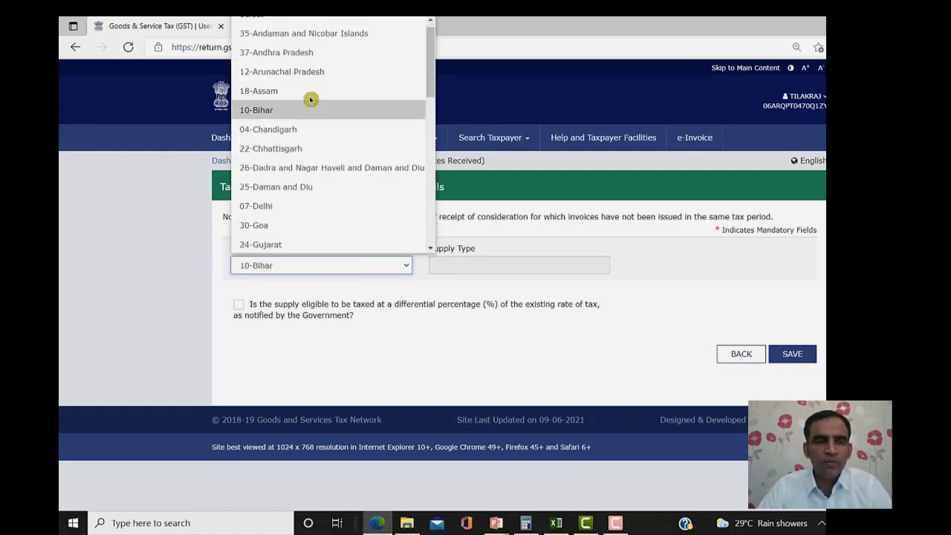
key("Up")
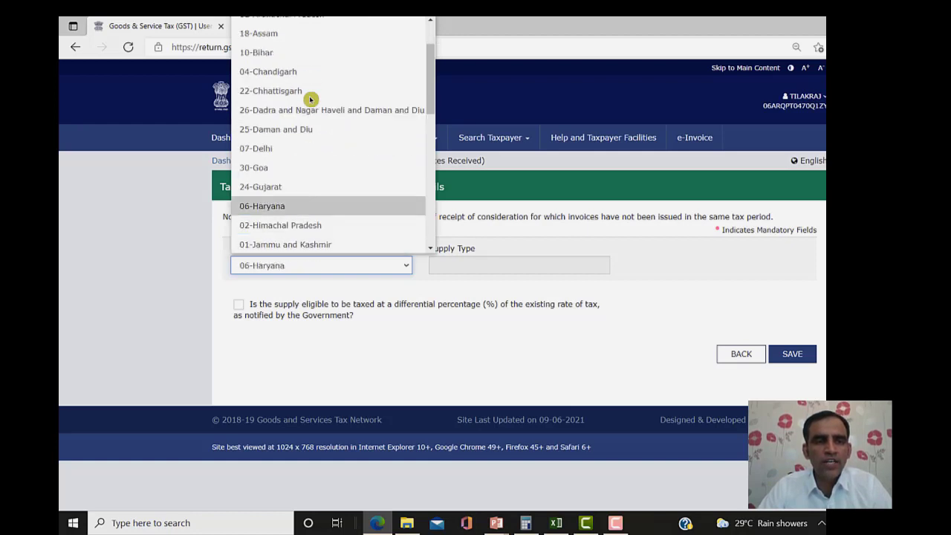
key("Return")
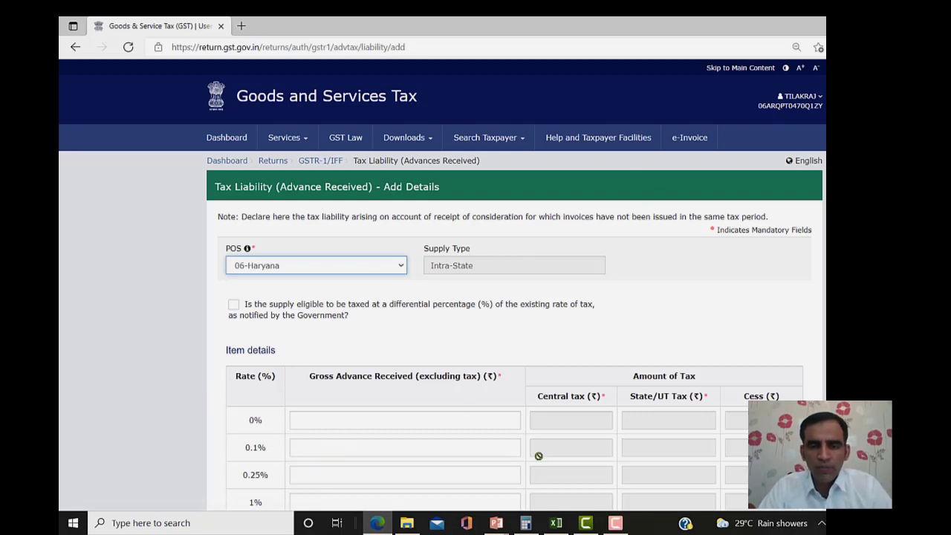
- Enter a 20,000 gross advance at 12% (1,200 central and state tax each) and save it
scroll(794, 345, "down", 3)
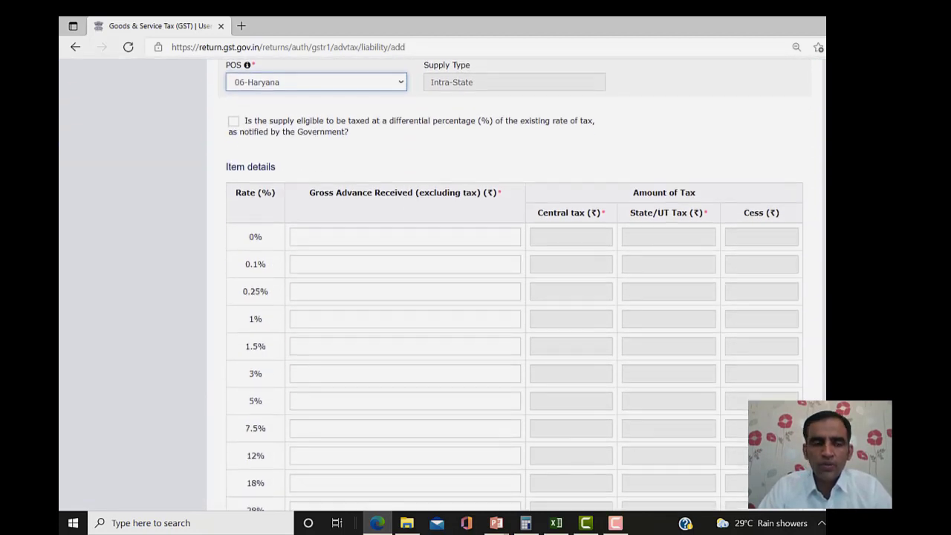
left_click(557, 451)
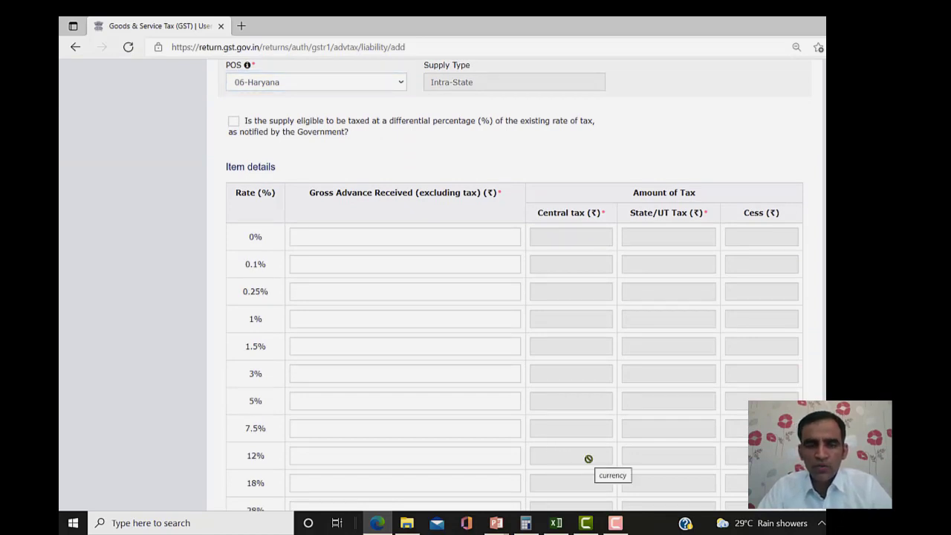
left_click(454, 431)
left_click(446, 455)
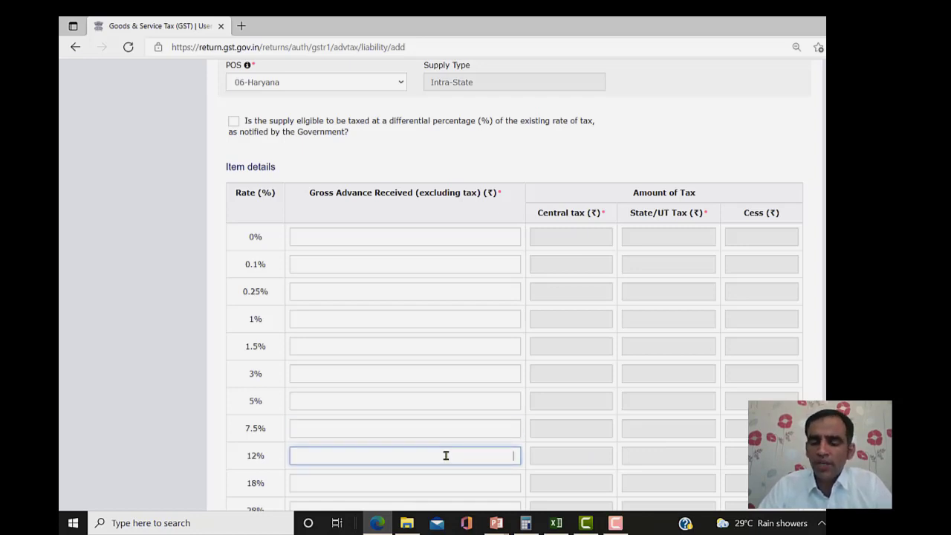
type("200")
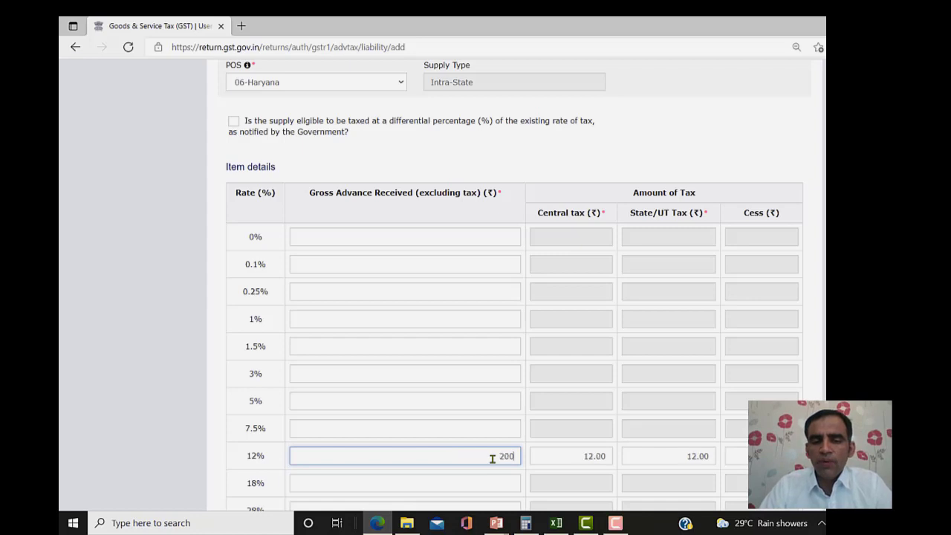
type("00")
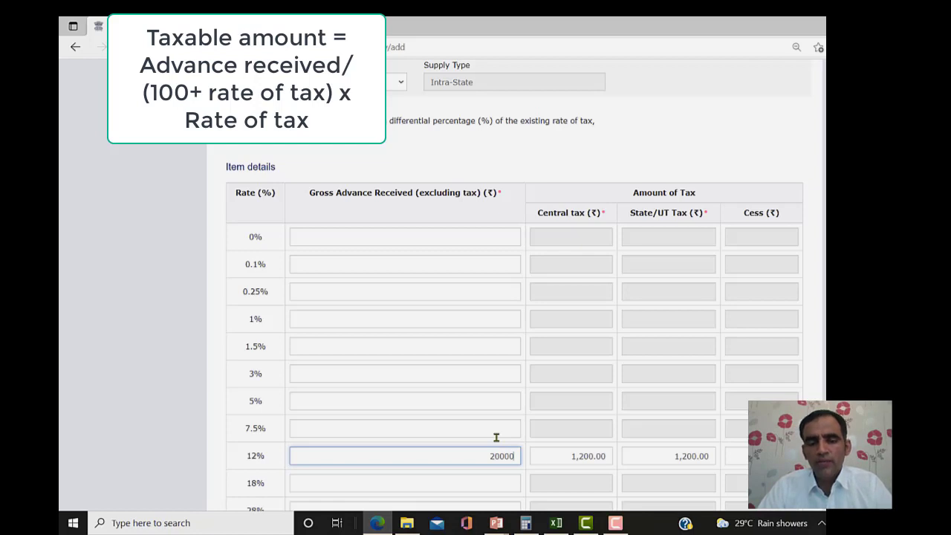
left_click(487, 443)
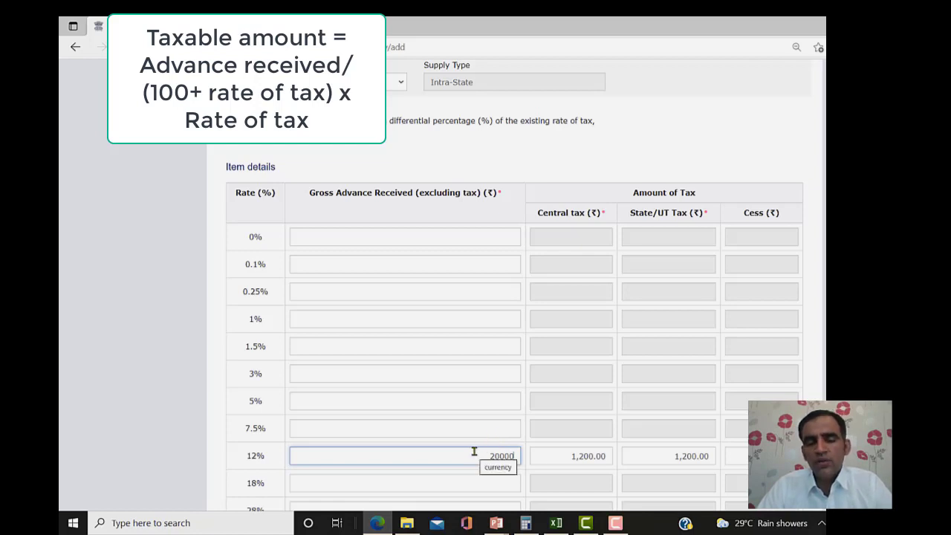
left_click(474, 451)
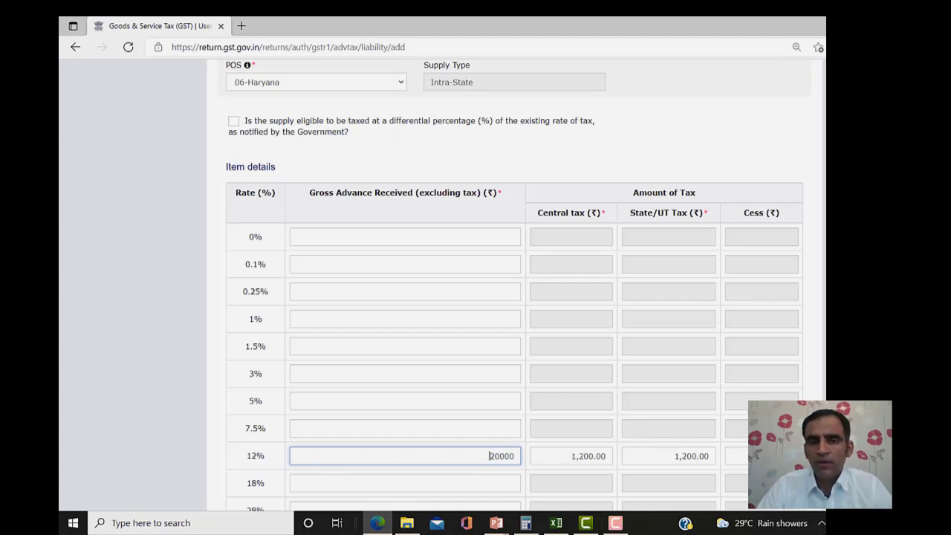
scroll(515, 284, "up", 2)
scroll(515, 284, "down", 3)
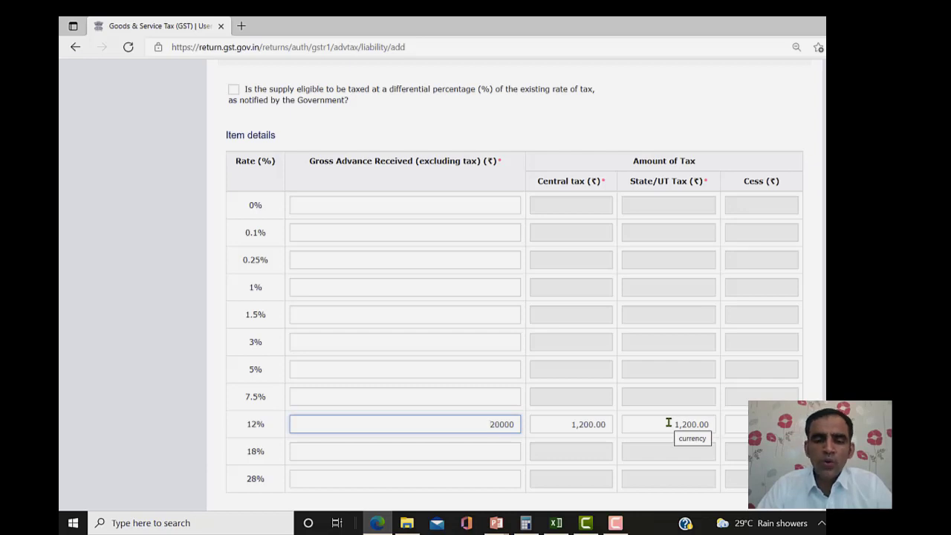
scroll(513, 297, "down", 3)
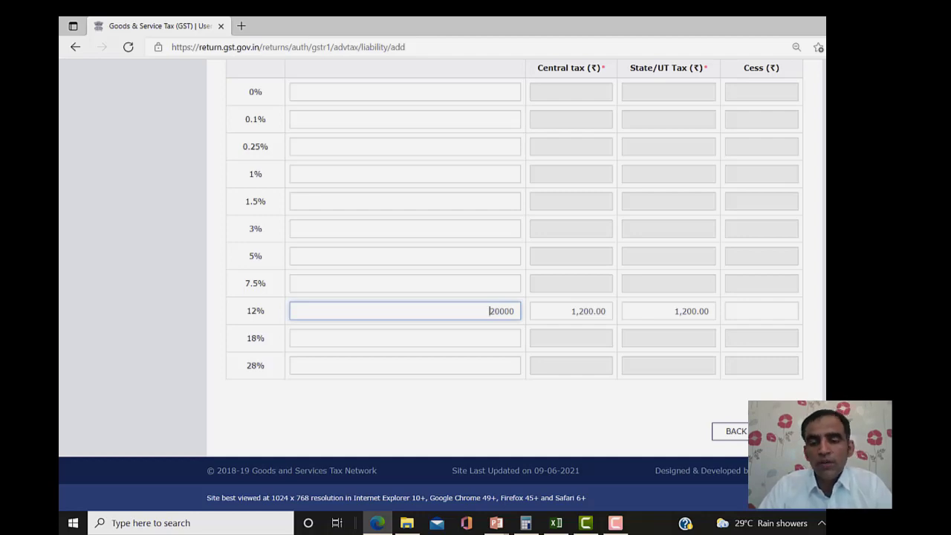
left_click(782, 431)
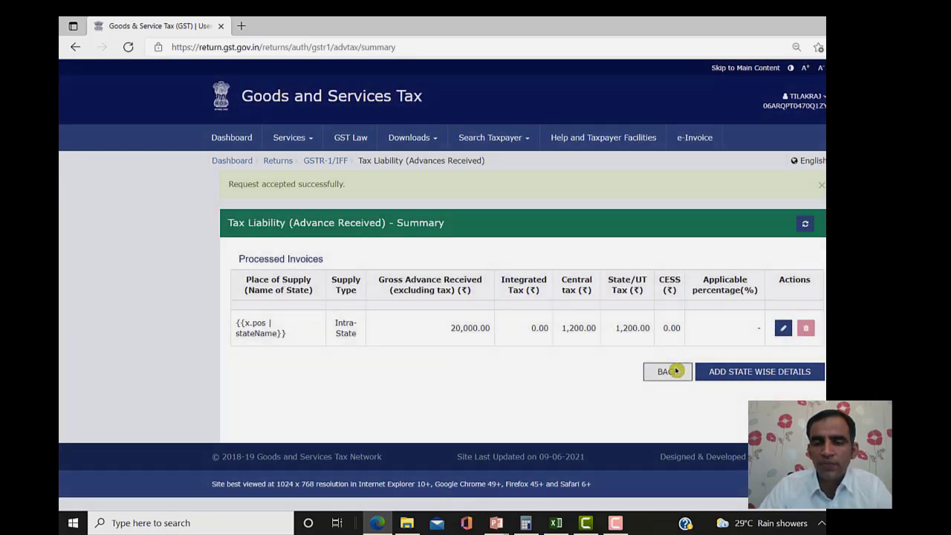
left_click(667, 372)
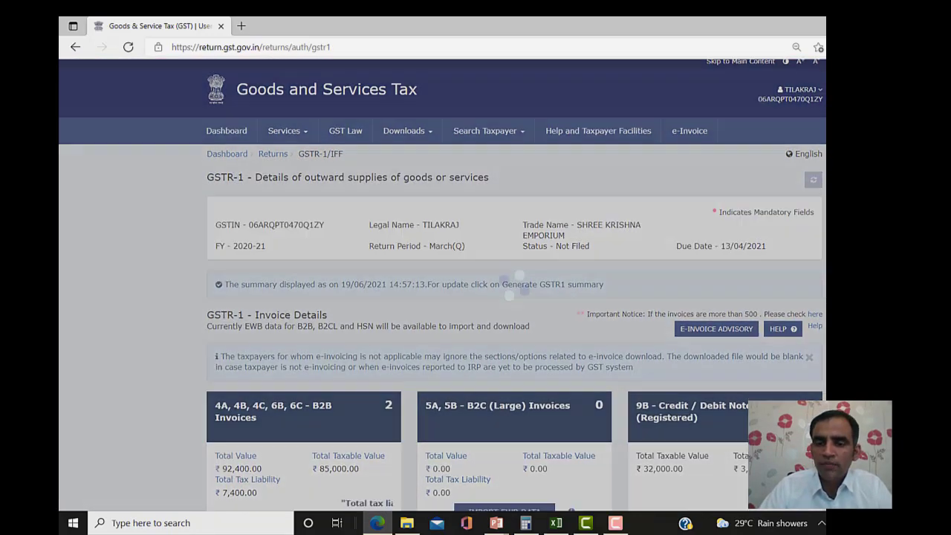
- Scroll to Other Details and open the 11B(1), 11B(2) Adjustment of Advances tile
scroll(475, 297, "down", 8)
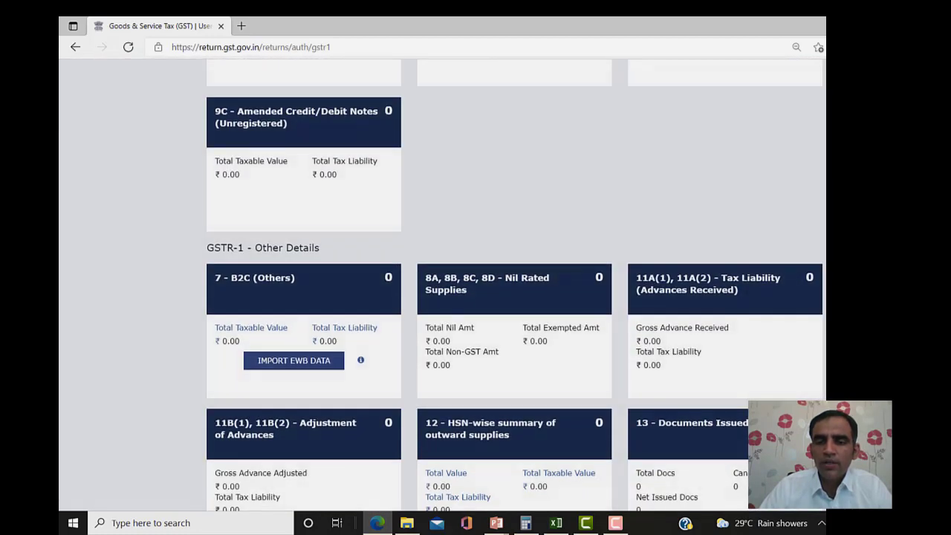
scroll(476, 297, "down", 1)
mouse_move(356, 484)
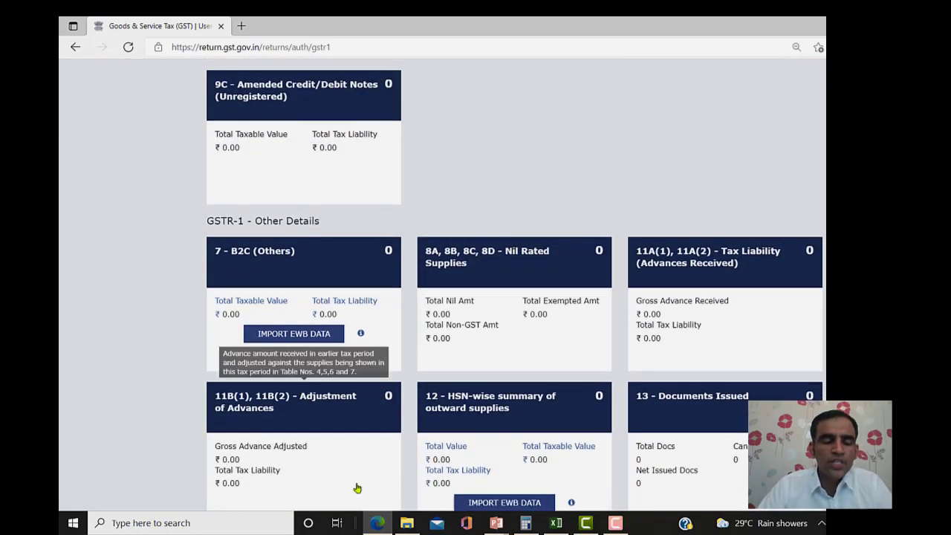
left_click(260, 403)
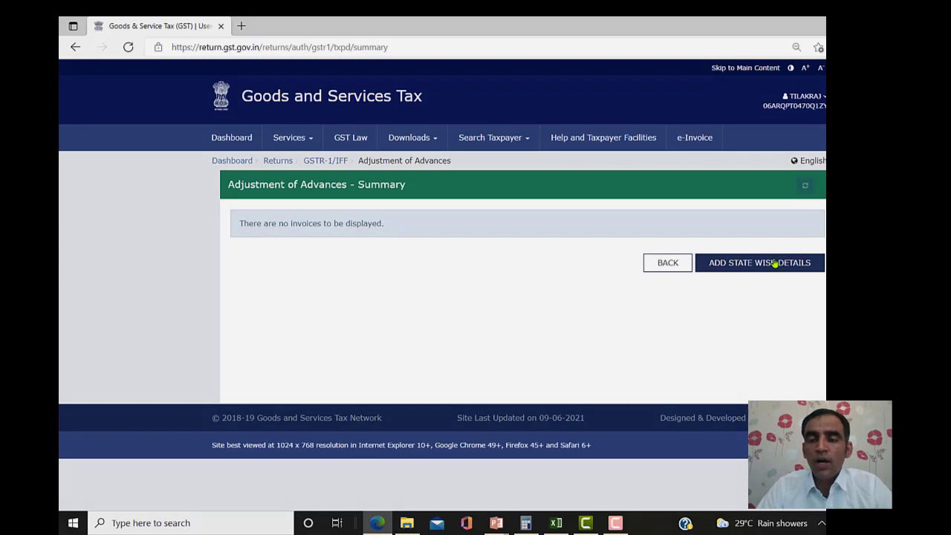
- Add a state-wise advance adjustment with POS 06-Haryana, making it Intra-State
left_click(774, 264)
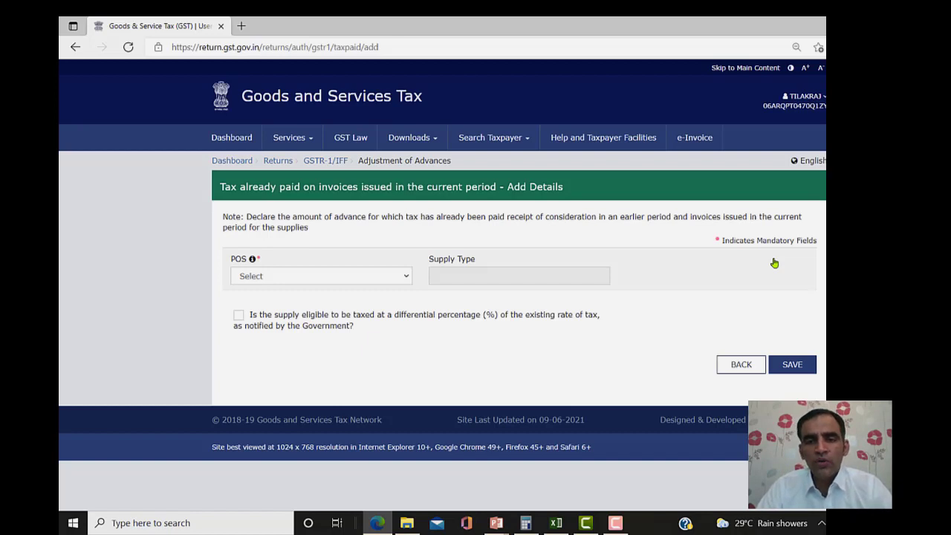
left_click(316, 277)
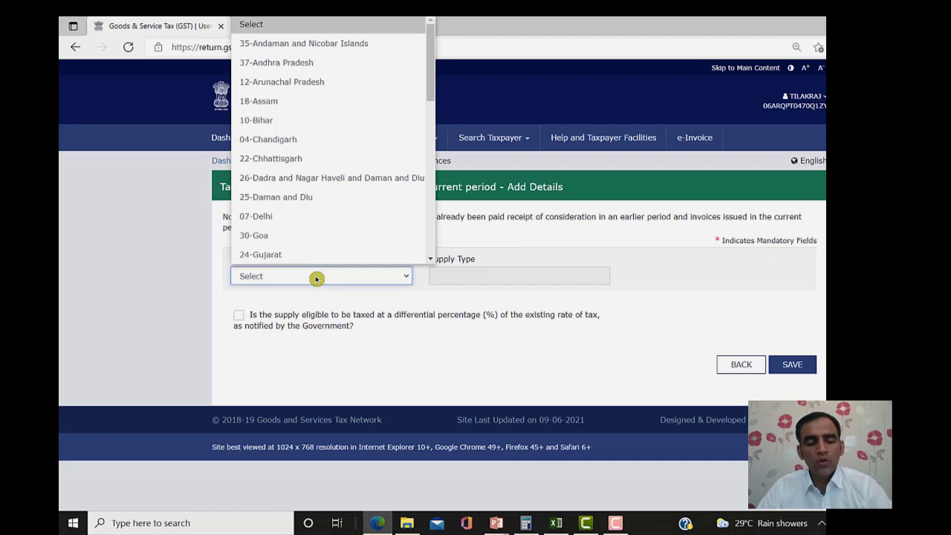
key("Down")
key("Down")
key("Down")
key("Down")
key("Down")
key("Down")
key("Down")
key("Down")
key("Down")
key("Down")
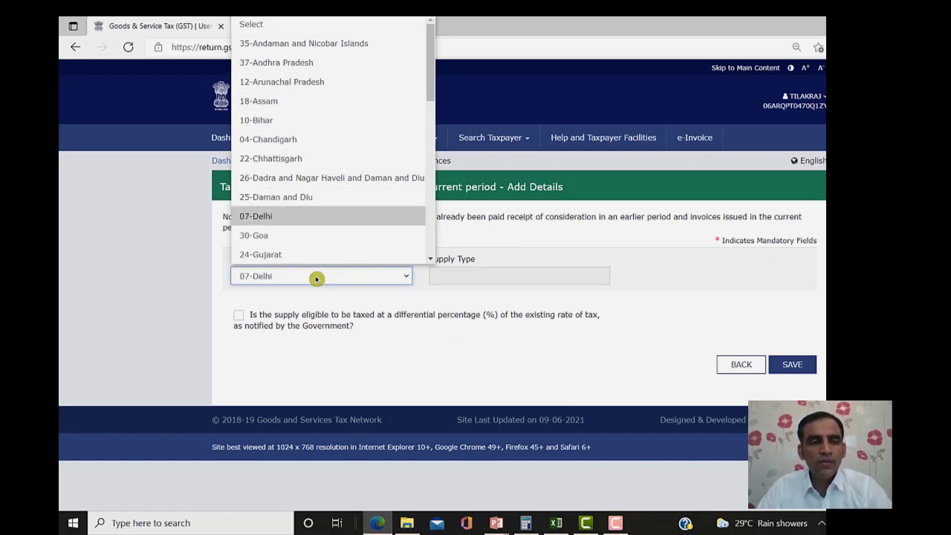
key("Down")
key("Down")
key("Down")
key("Down")
key("Up")
key("Return")
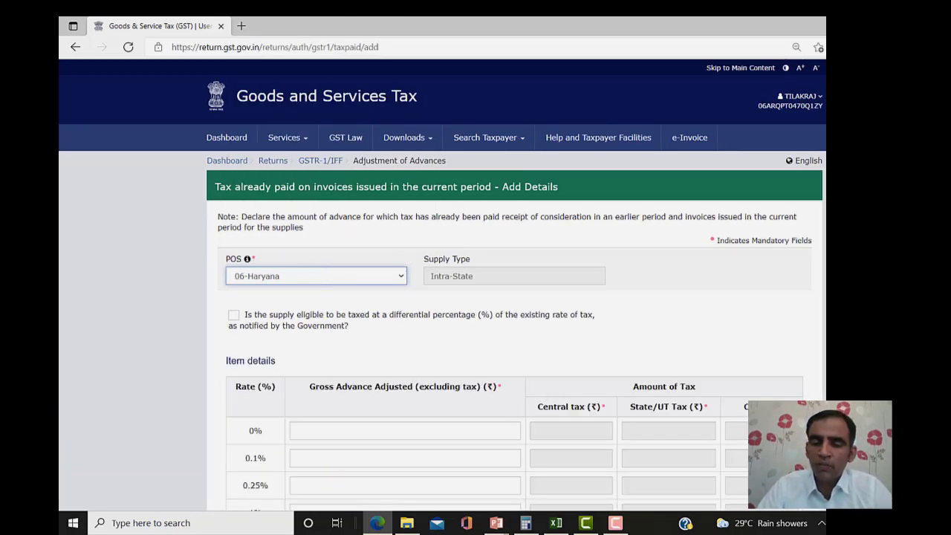
scroll(514, 297, "down", 2)
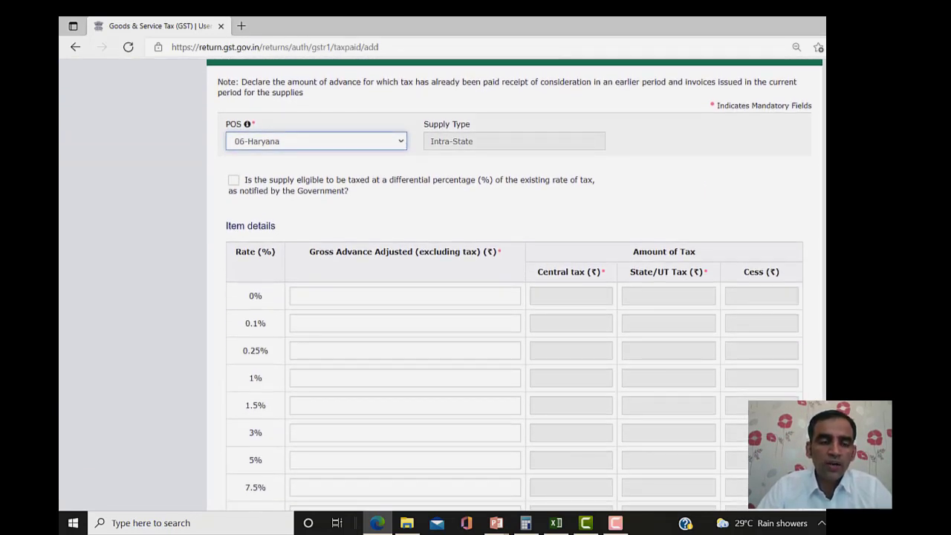
scroll(647, 354, "down", 2)
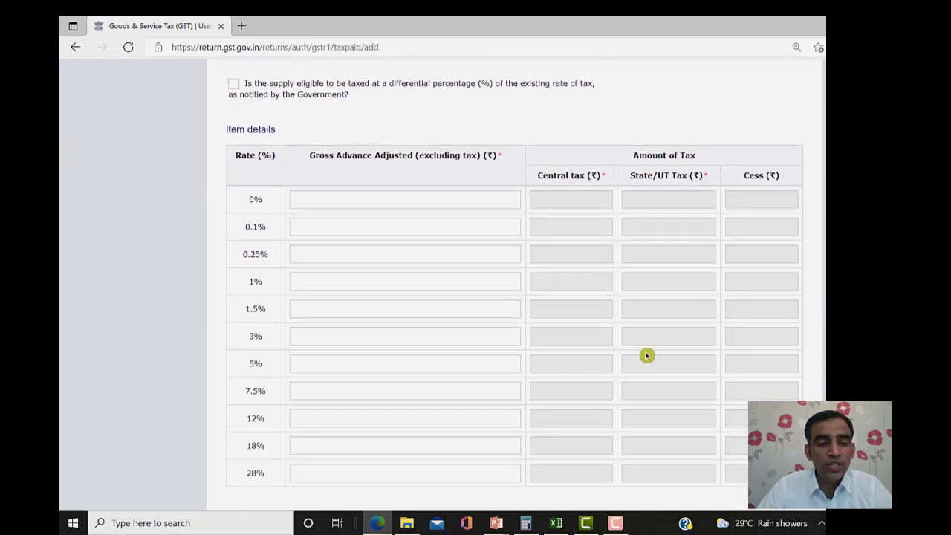
- Enter a 10,000 adjusted advance at 12% (600 central and state tax each) and save it
left_click(393, 420)
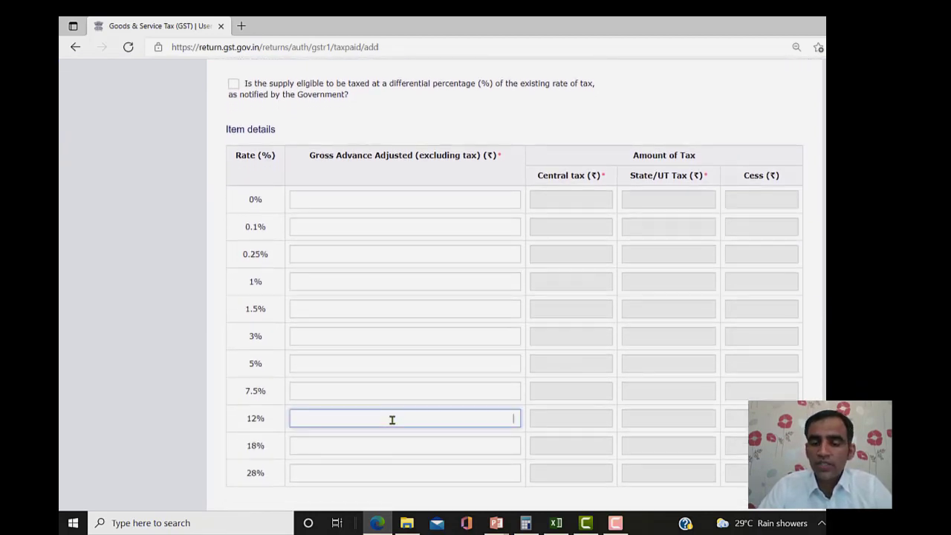
type("10000")
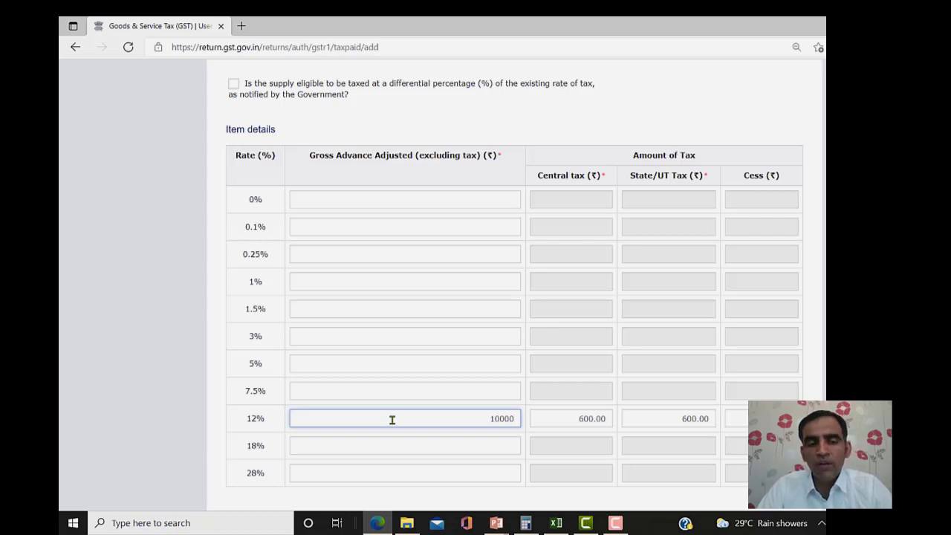
left_click(550, 424)
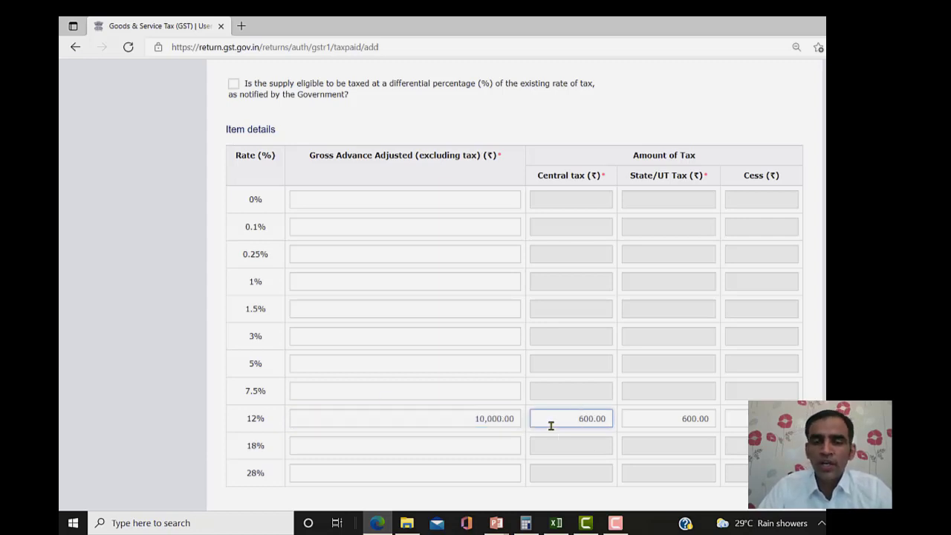
scroll(514, 275, "down", 3)
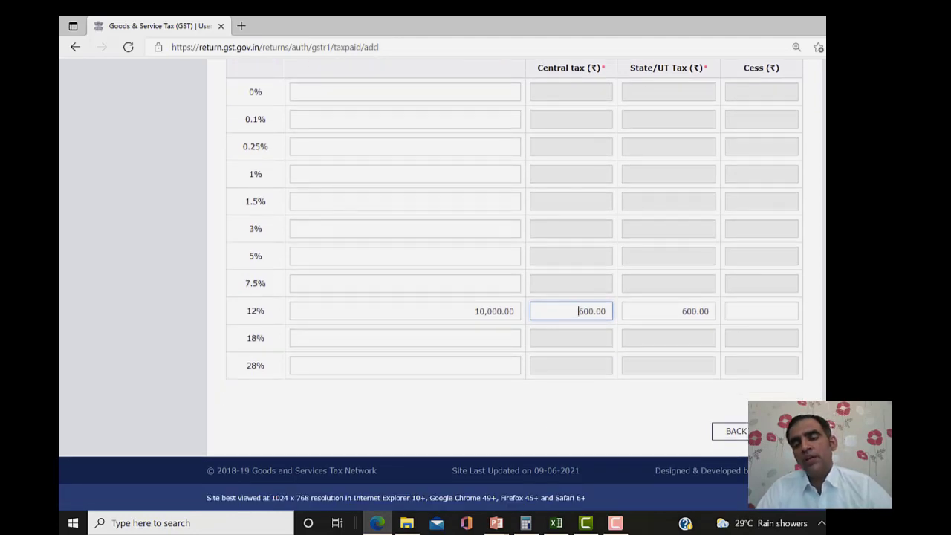
left_click(783, 431)
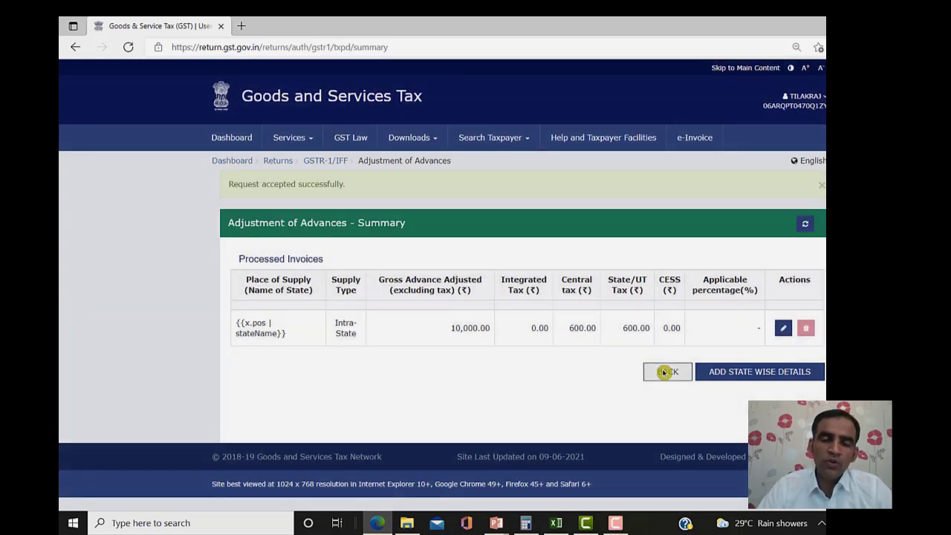
left_click(666, 372)
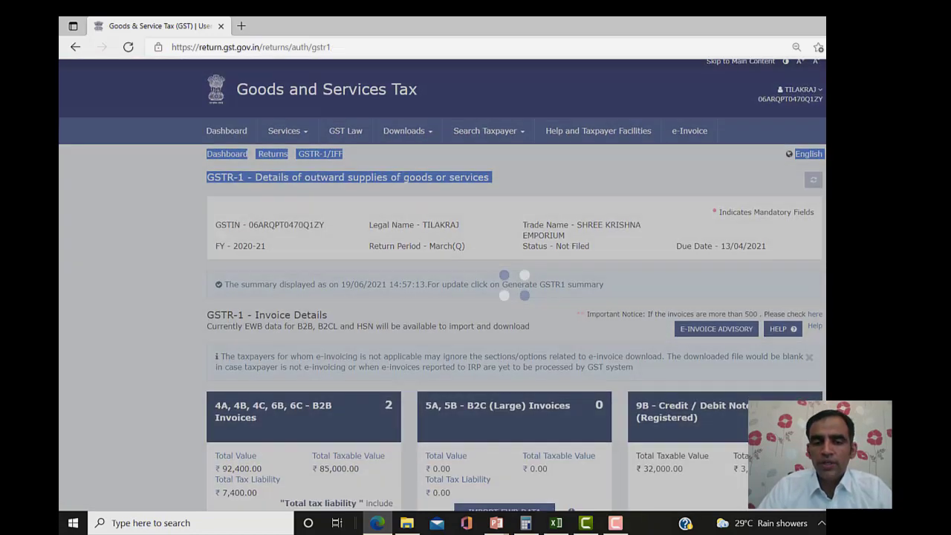
- Scroll the GSTR-1 page and open the 9A Amended B2B Invoices tile
scroll(516, 285, "down", 10)
scroll(516, 285, "down", 2)
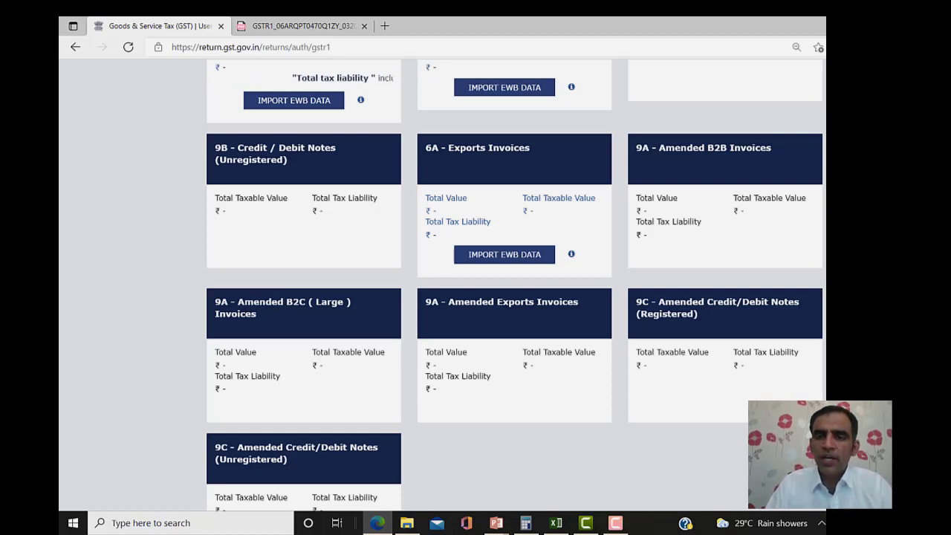
left_click(688, 147)
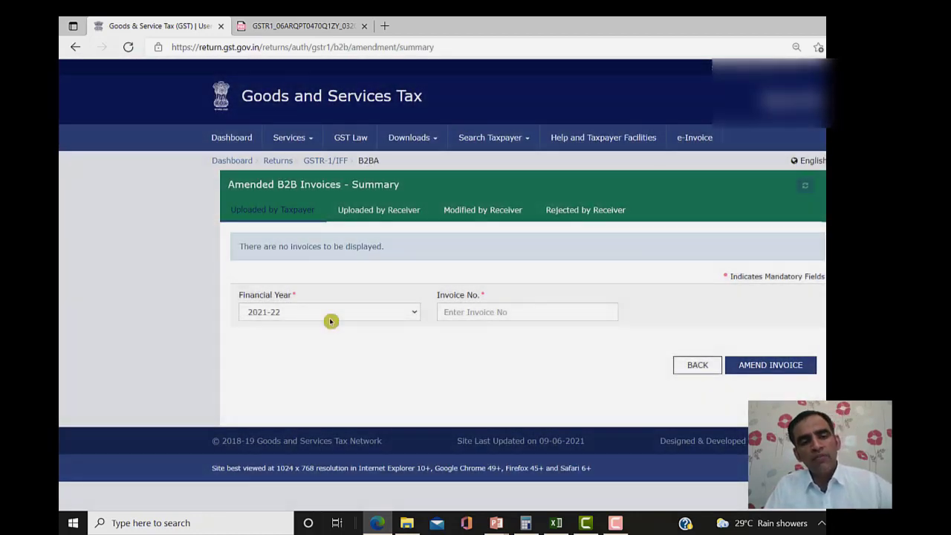
- Choose financial year 2020-21 and load invoice PI/2020/003 for amendment
left_click(331, 320)
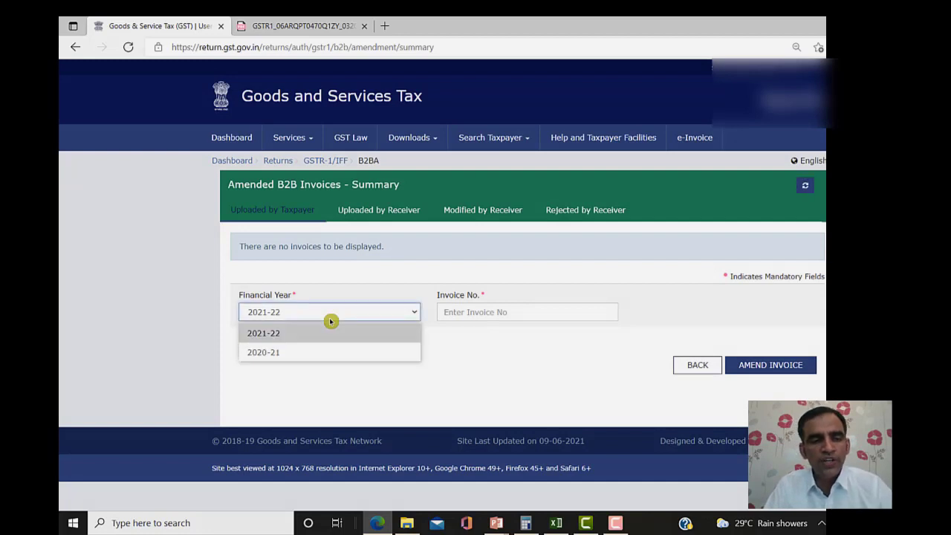
left_click(301, 358)
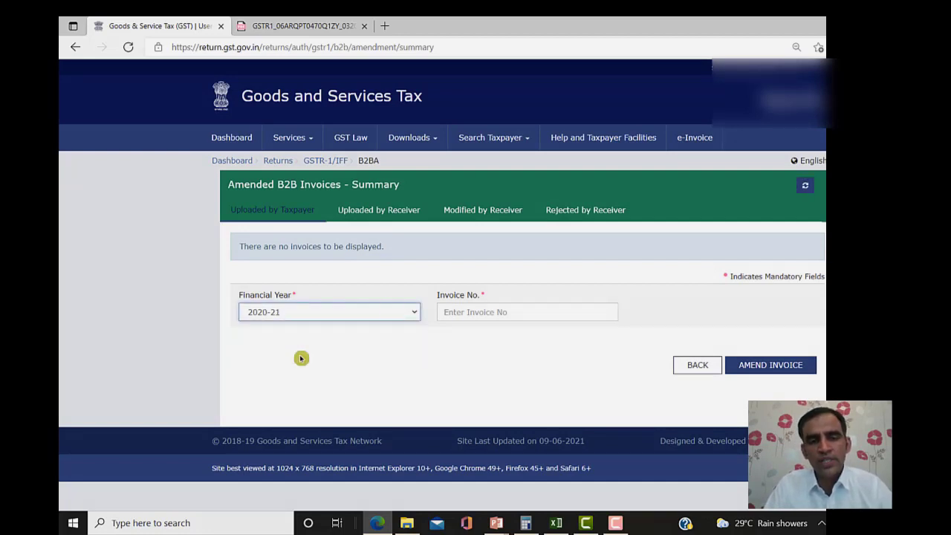
left_click(504, 311)
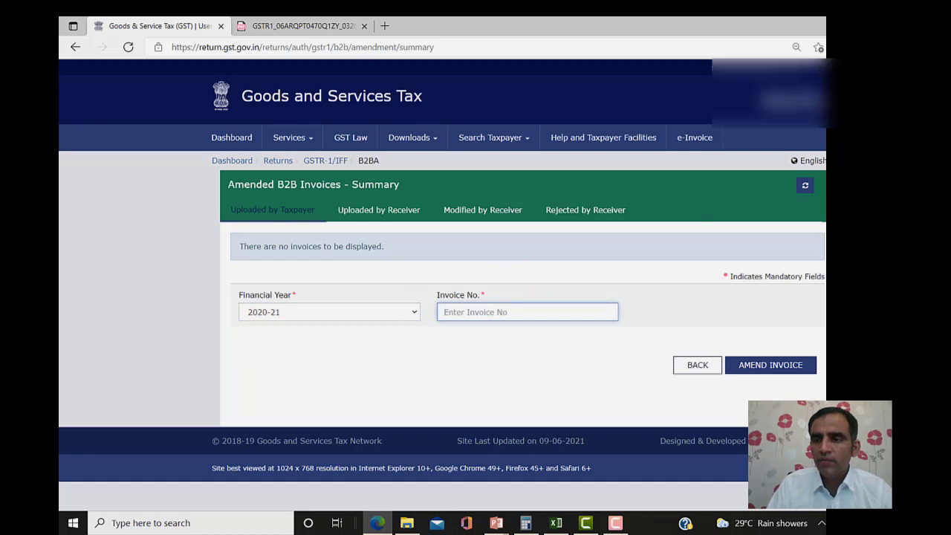
left_click_drag(224, 205, 825, 280)
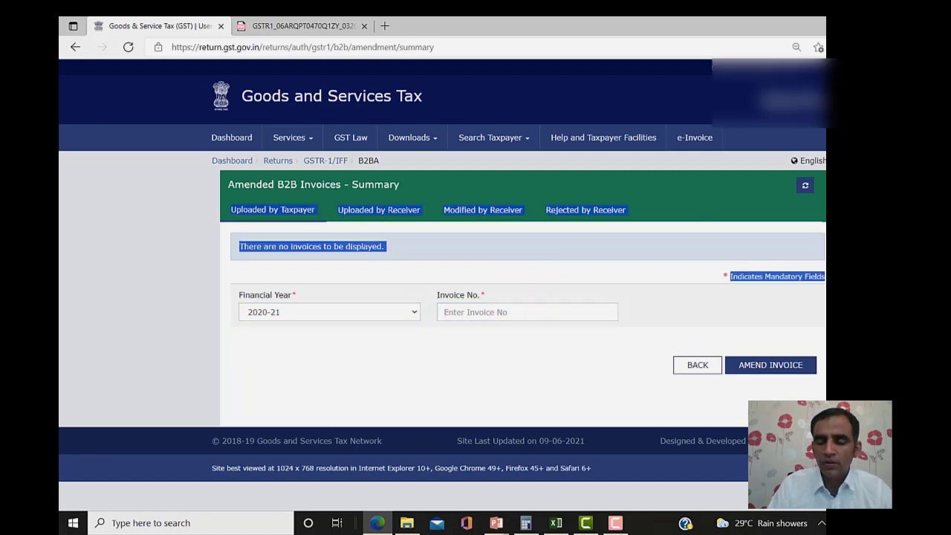
left_click(204, 78)
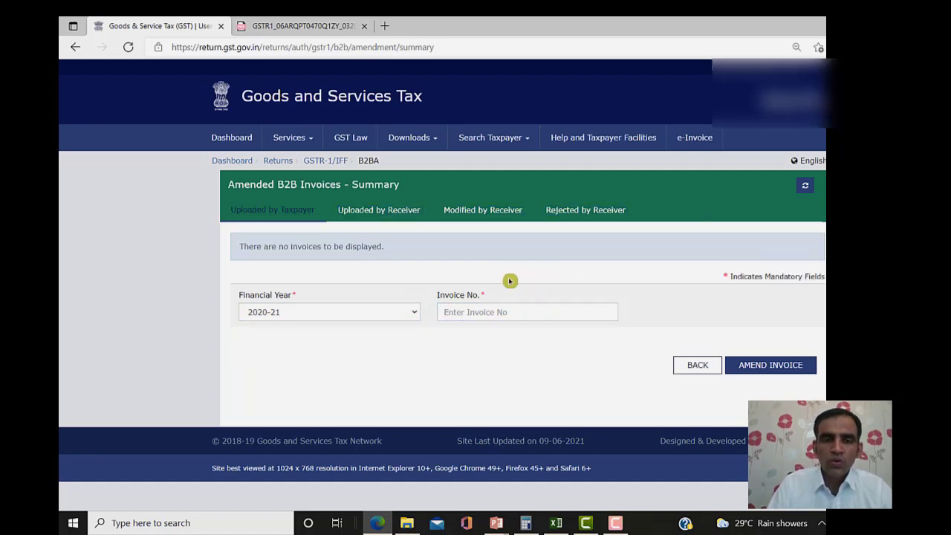
left_click(486, 313)
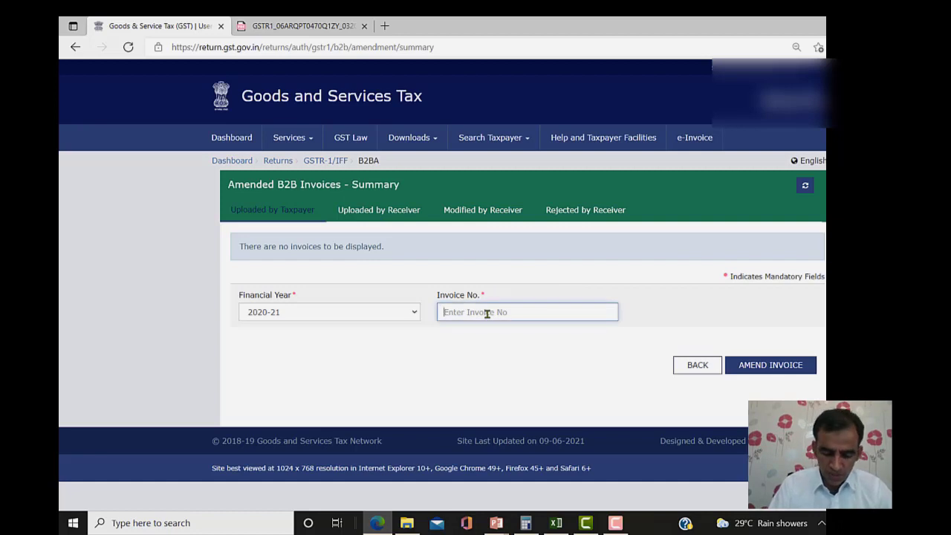
type("PI/2020")
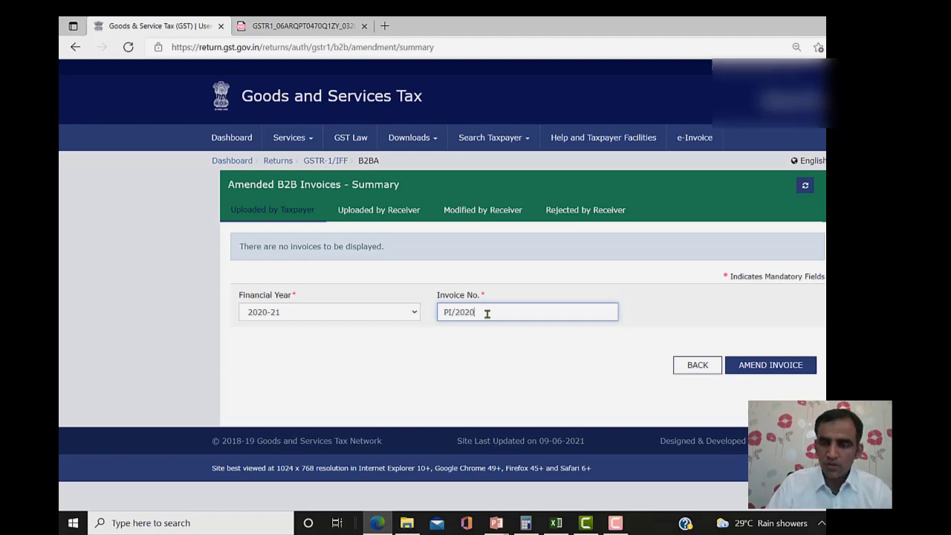
type("/003")
key("Return")
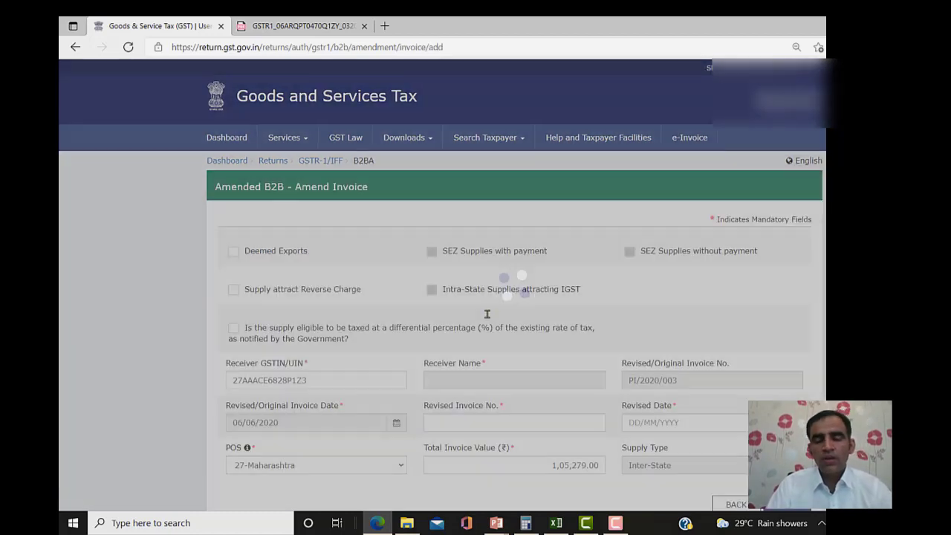
scroll(514, 297, "down", 3)
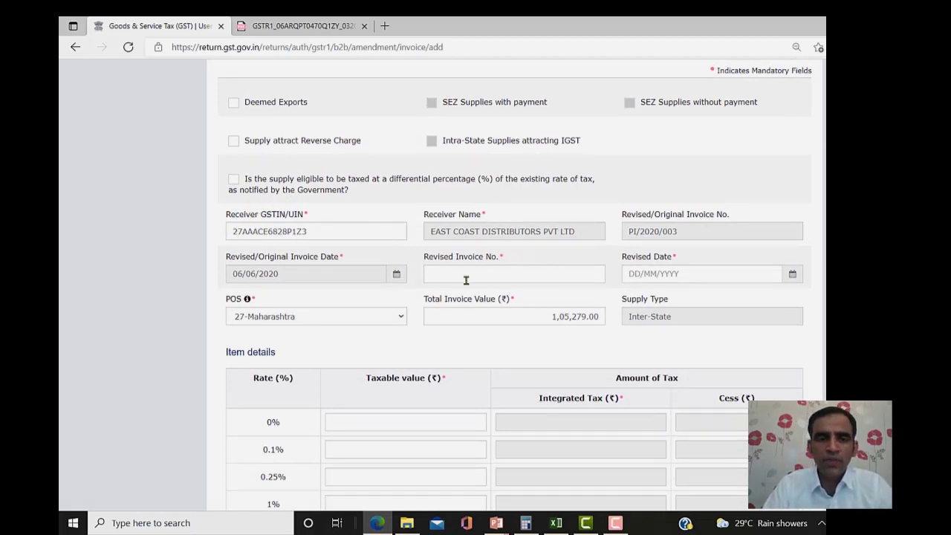
- Set the revised invoice number to PI/2020/003 and the revised date to 06/06/2020
left_click(502, 275)
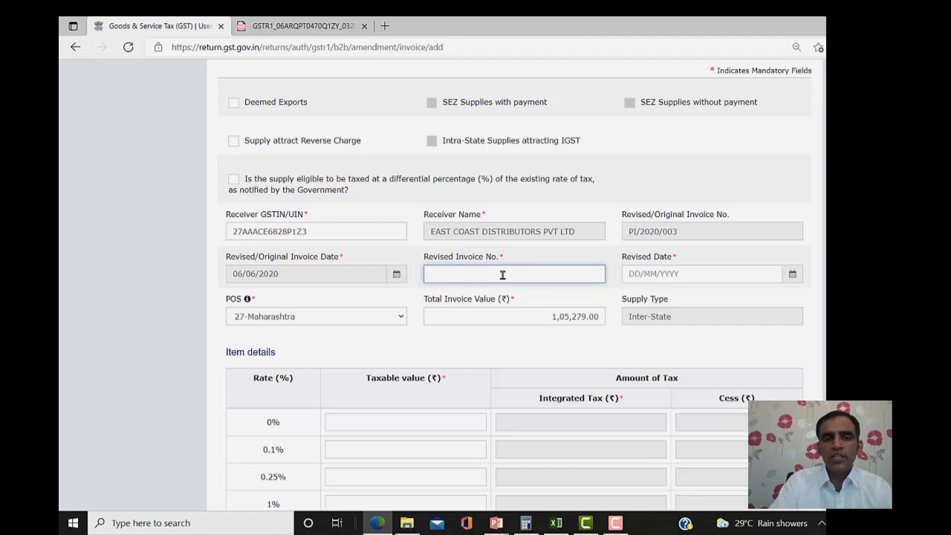
type("PI/")
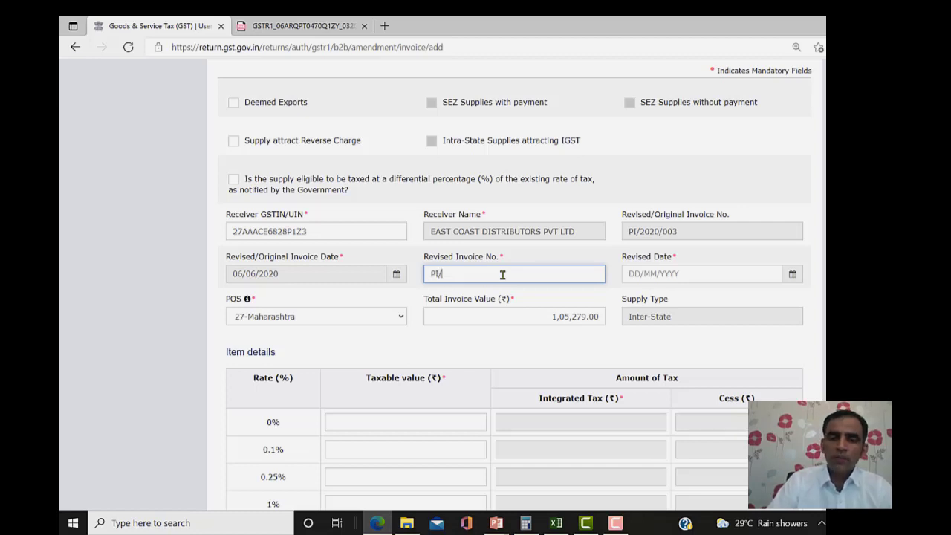
type("2020/003")
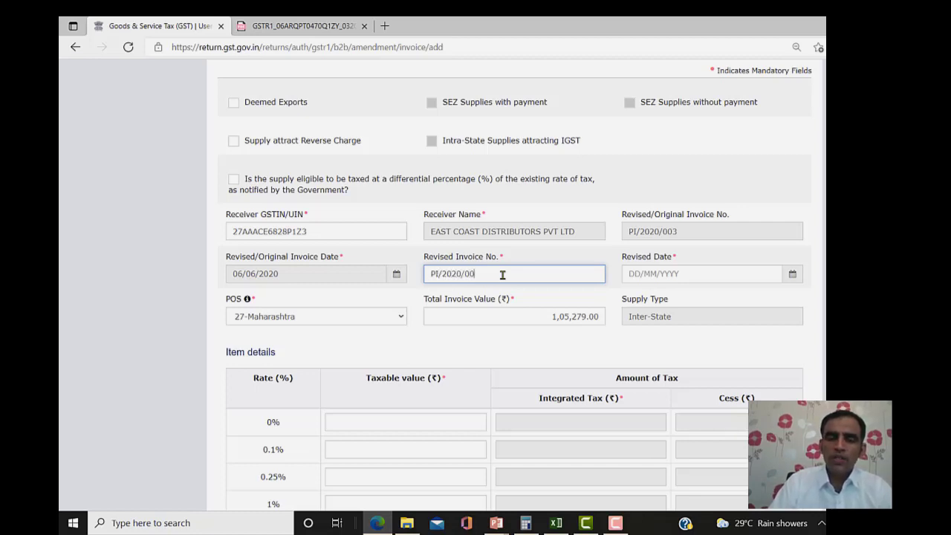
left_click(679, 276)
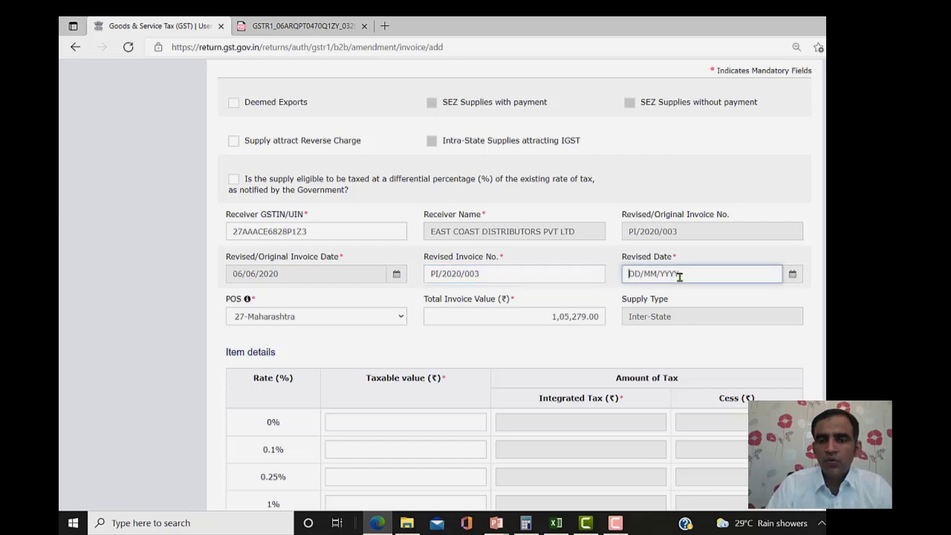
left_click(794, 275)
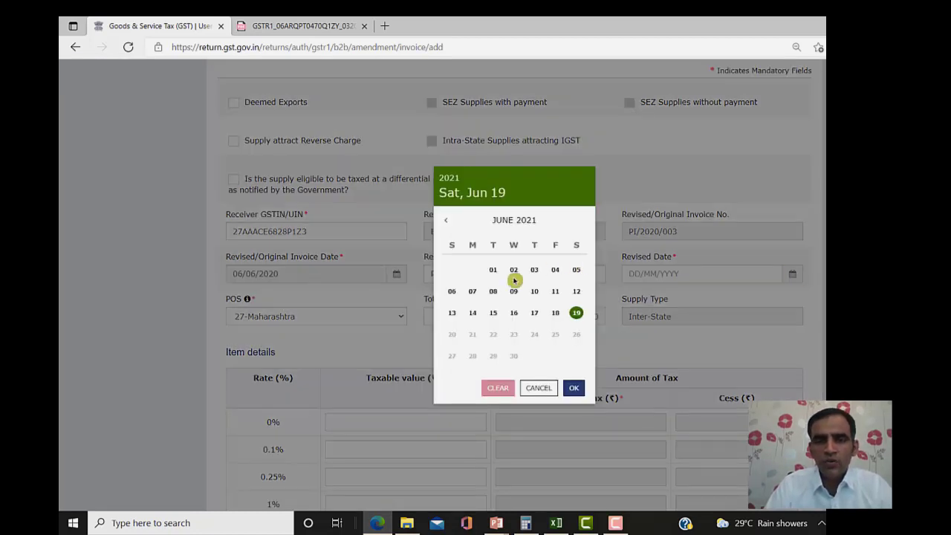
left_click(445, 225)
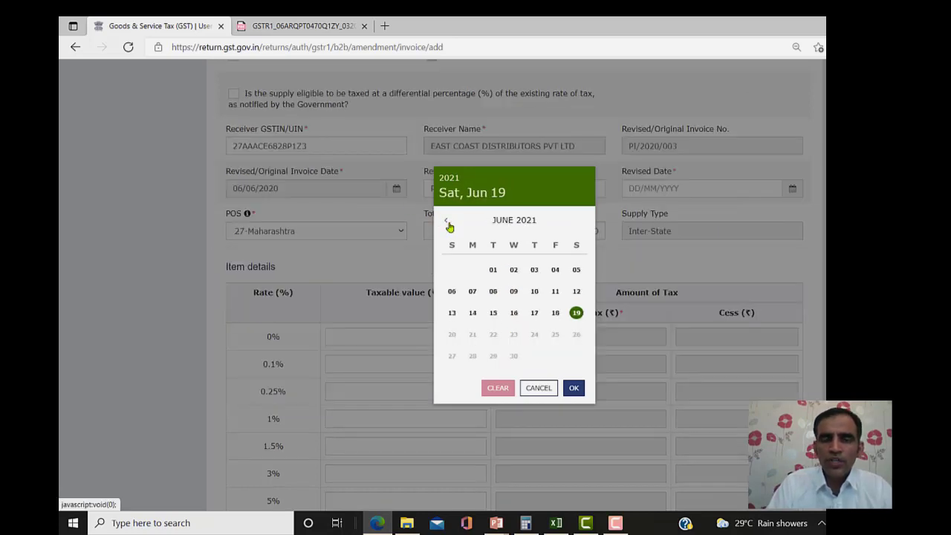
left_click(448, 226)
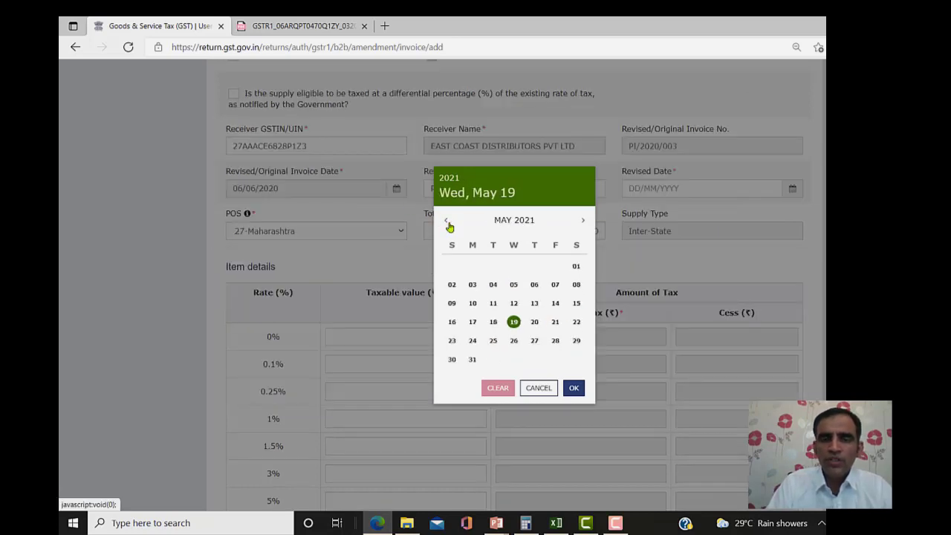
left_click(447, 222)
left_click(447, 223)
left_click(448, 223)
left_click(447, 223)
left_click(447, 223)
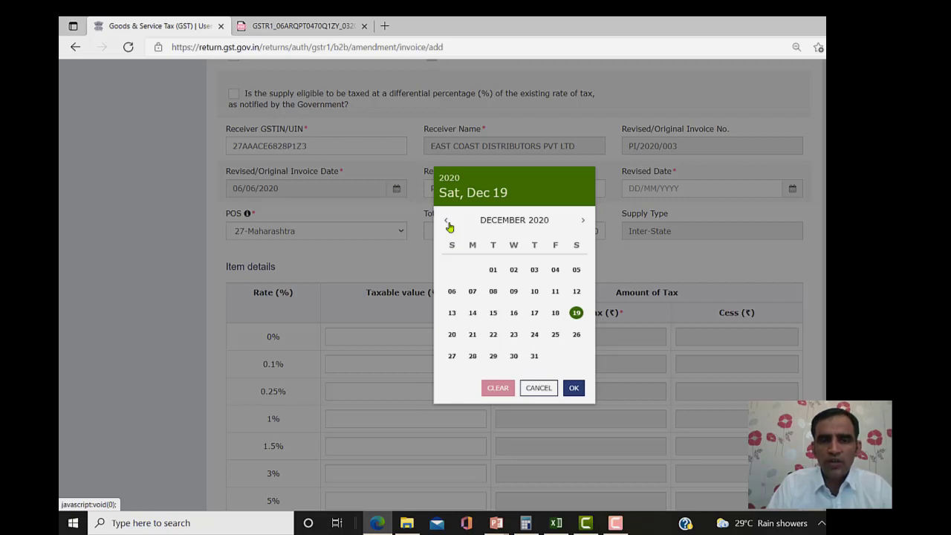
left_click(447, 223)
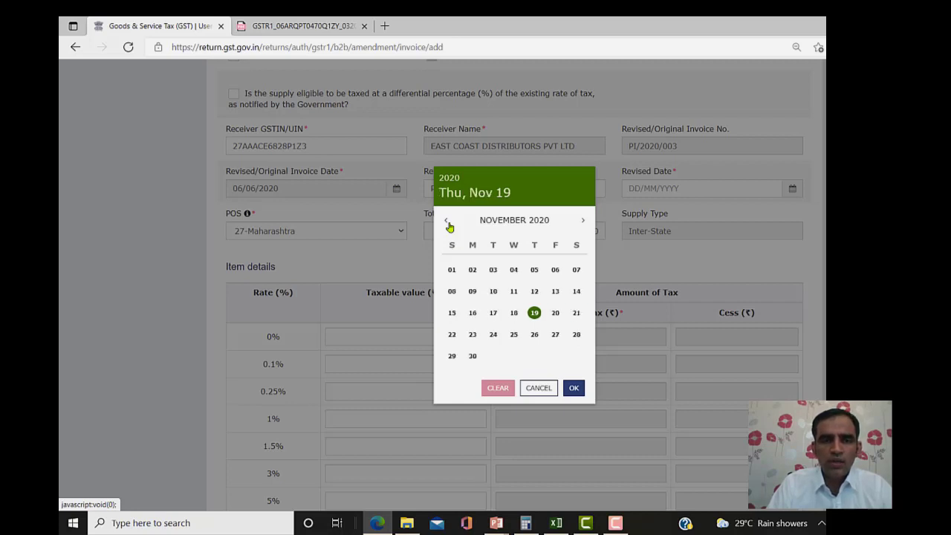
left_click(447, 223)
left_click(447, 223)
left_click(447, 223)
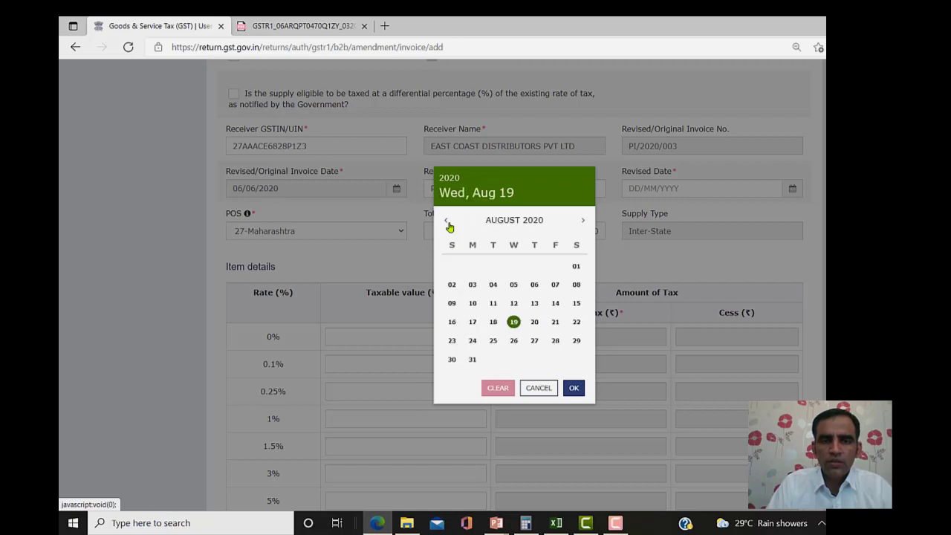
left_click(447, 223)
left_click(447, 223)
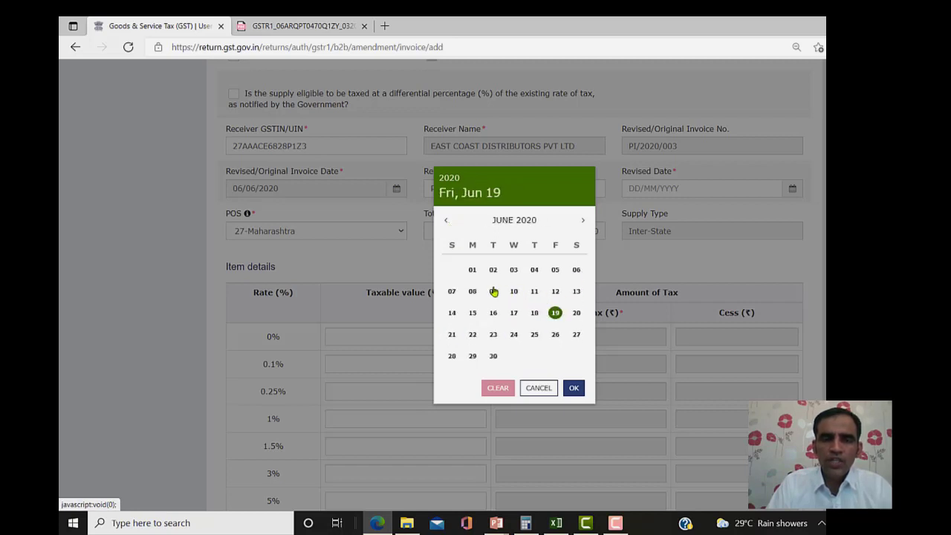
left_click(577, 274)
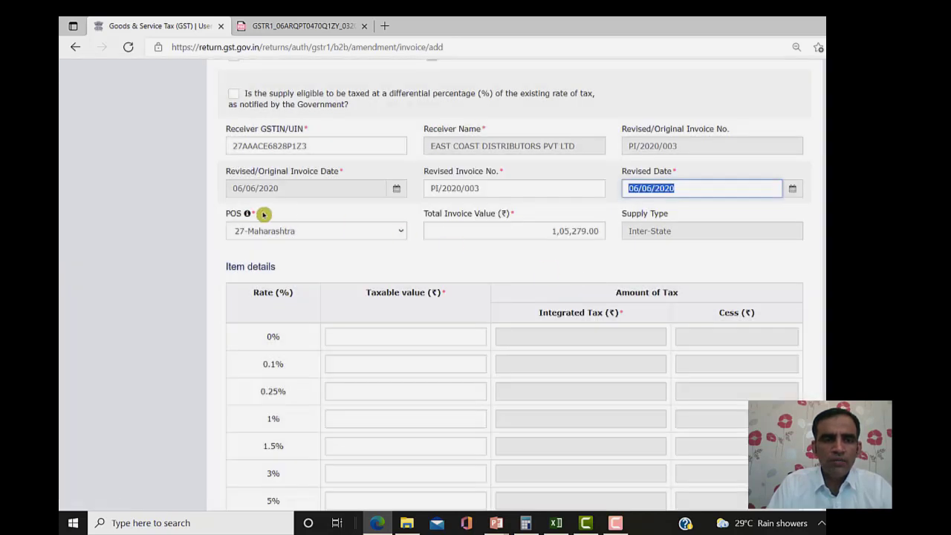
- Change the total invoice value to 112000
left_click(483, 234)
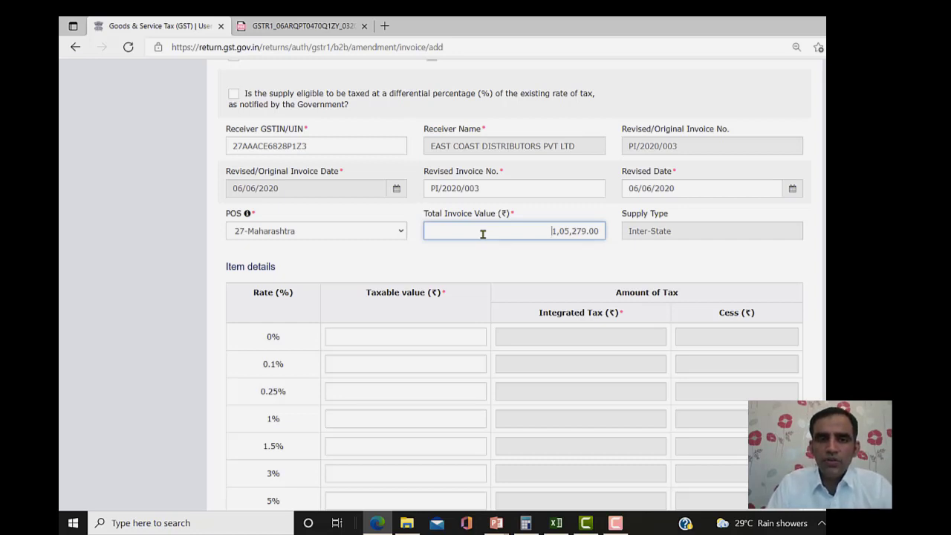
key("ctrl+a")
type("5")
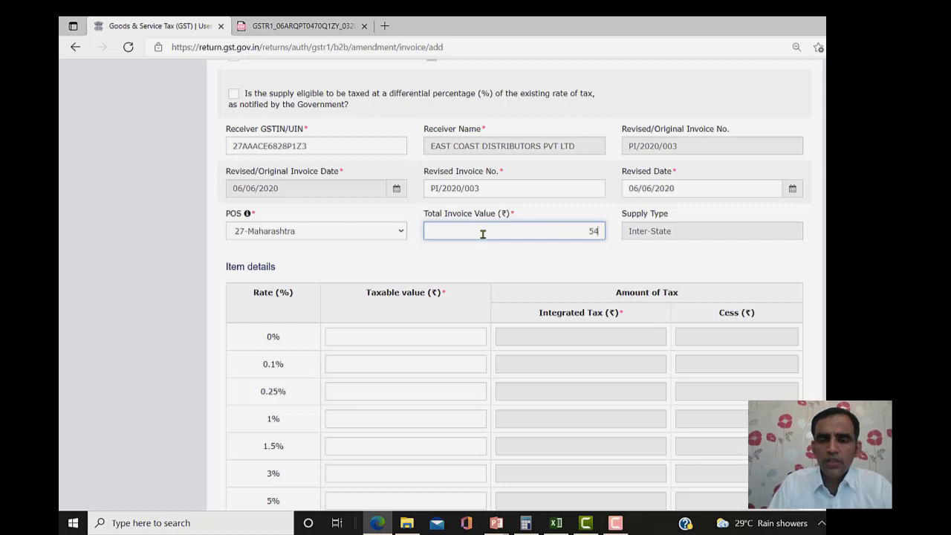
key("BackSpace")
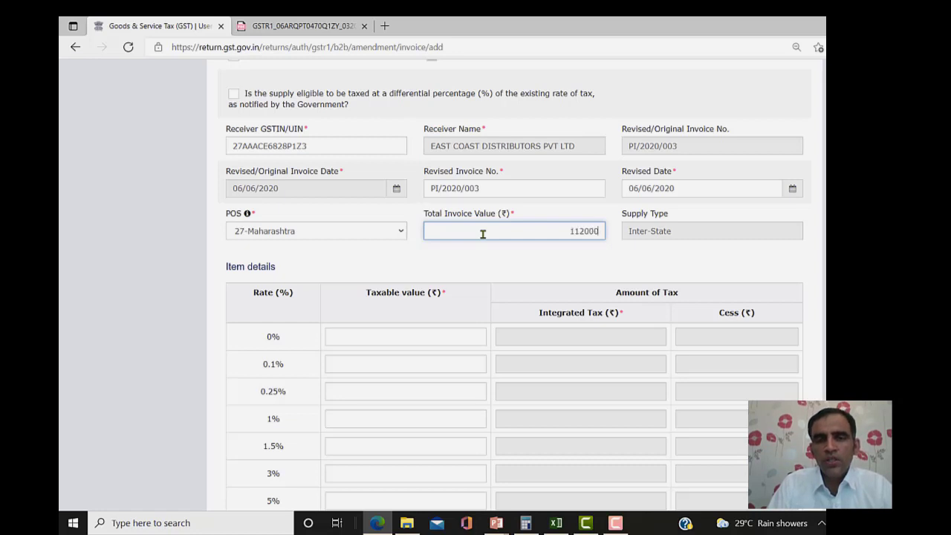
left_click(809, 204)
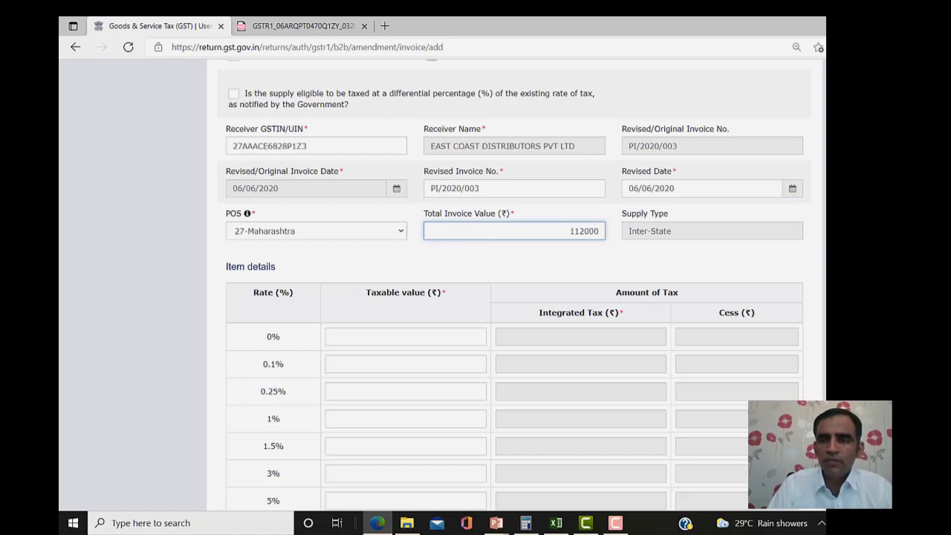
scroll(403, 468, "down", 3)
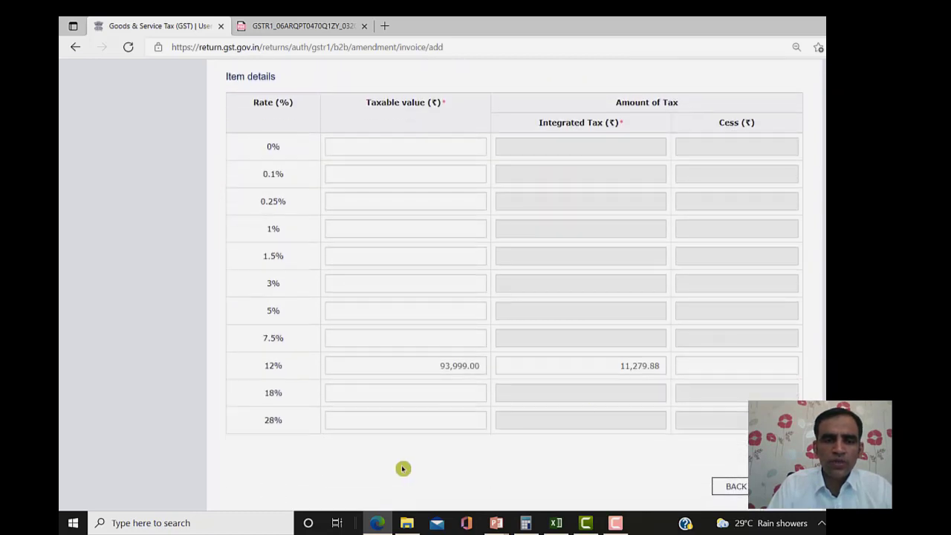
double_click(424, 371)
type("100000")
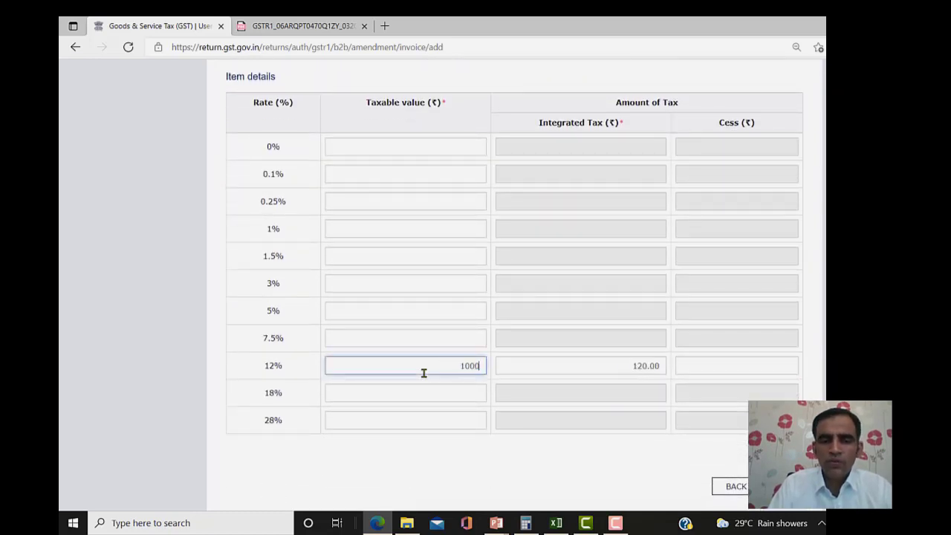
left_click(810, 318)
scroll(814, 423, "up", 3)
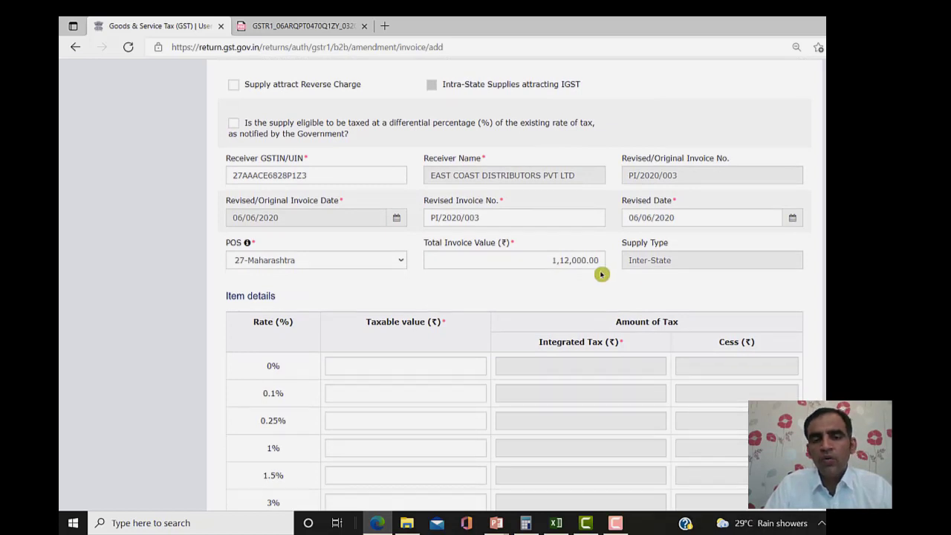
scroll(817, 430, "down", 4)
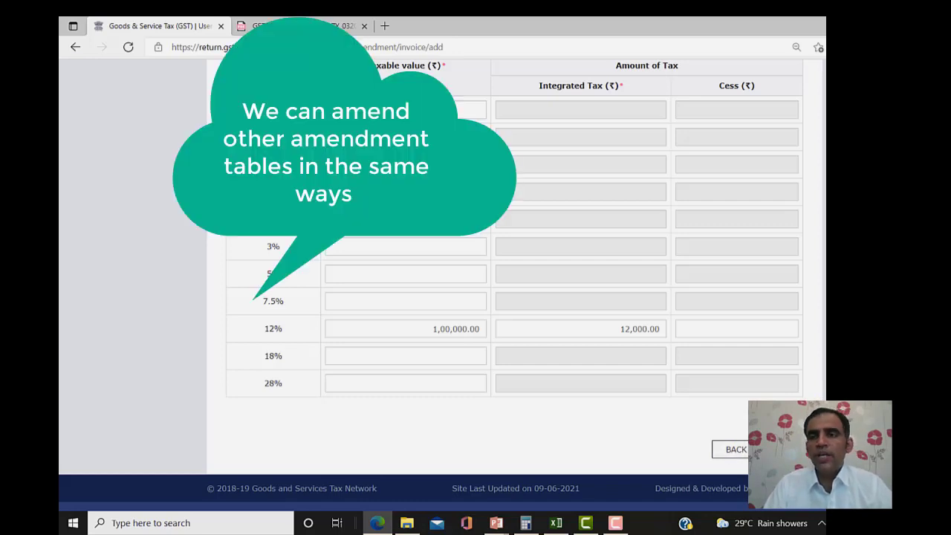
scroll(741, 432, "up", 1)
scroll(742, 433, "up", 1)
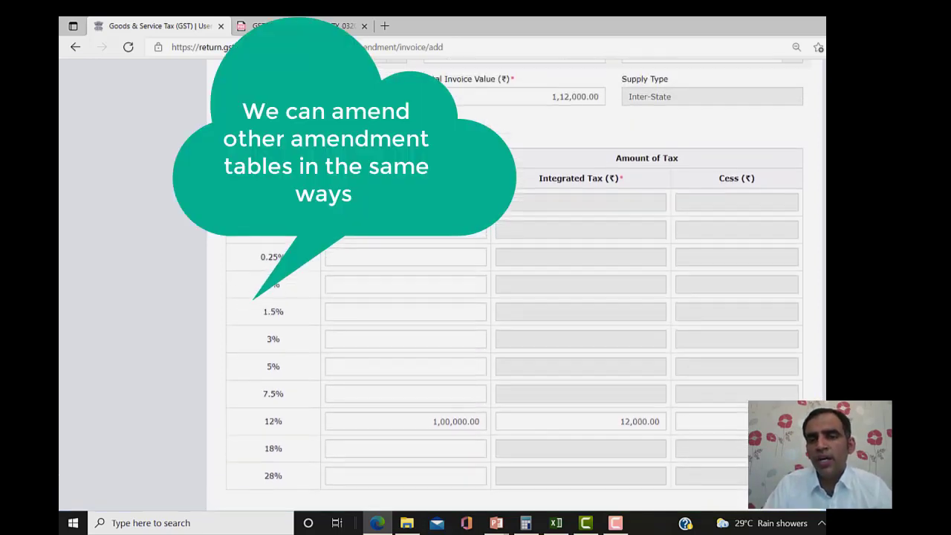
scroll(742, 433, "down", 2)
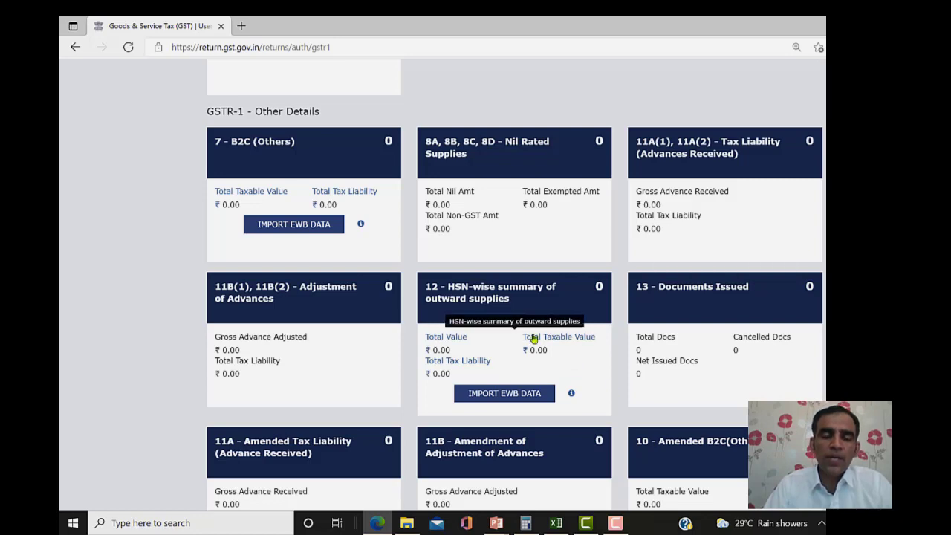
- Open the 12 - HSN-wise summary of outward supplies tile
left_click(484, 287)
left_click(312, 302)
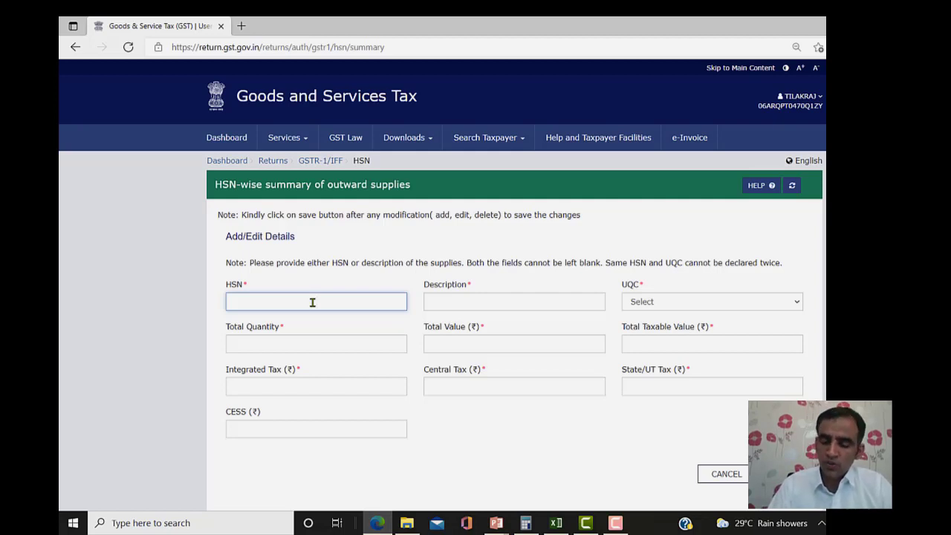
- Enter HSN code 450110 with the description Spare Parts
type("350")
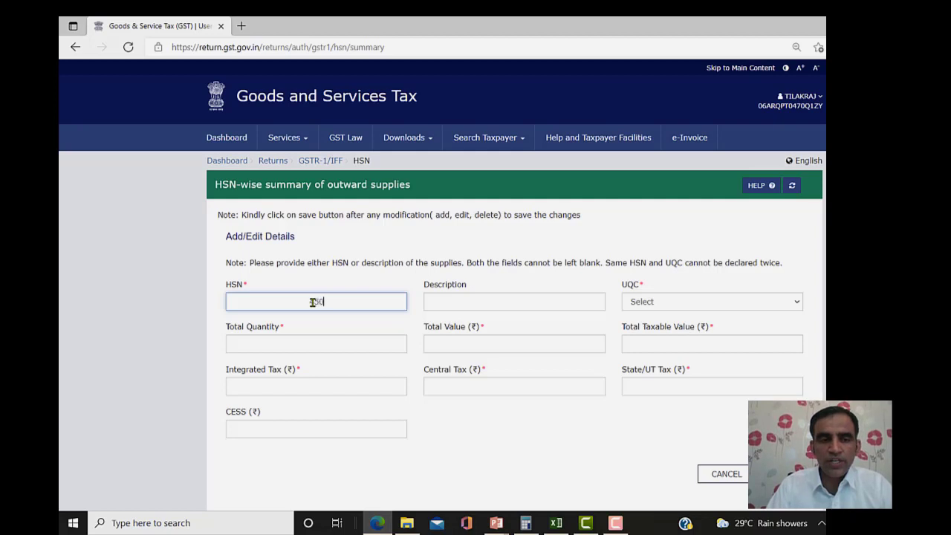
type("110")
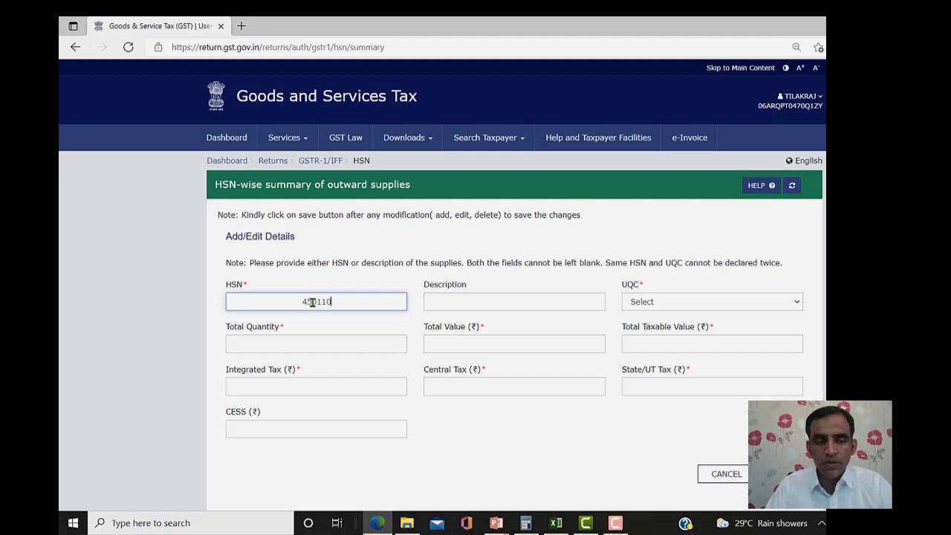
key("Tab")
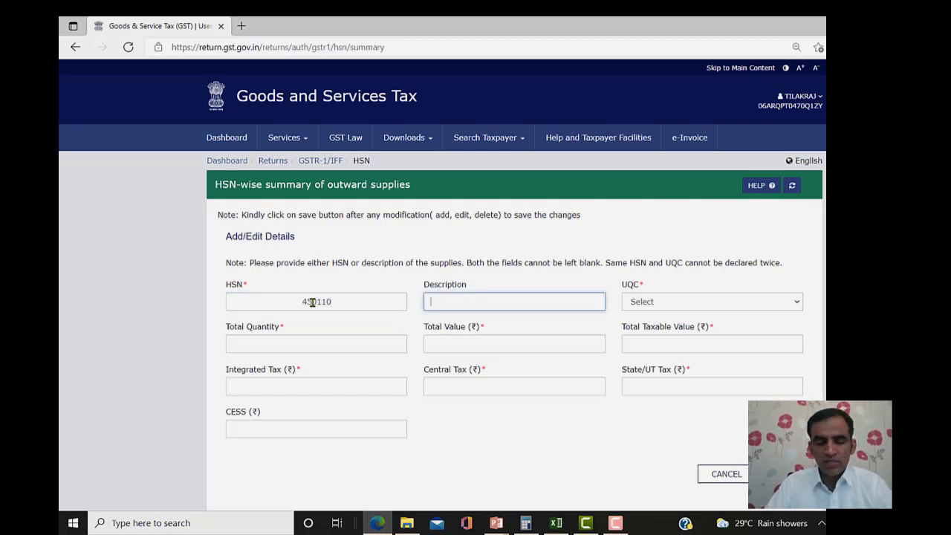
type("stone")
key("BackSpace")
key("BackSpace")
key("BackSpace")
key("BackSpace")
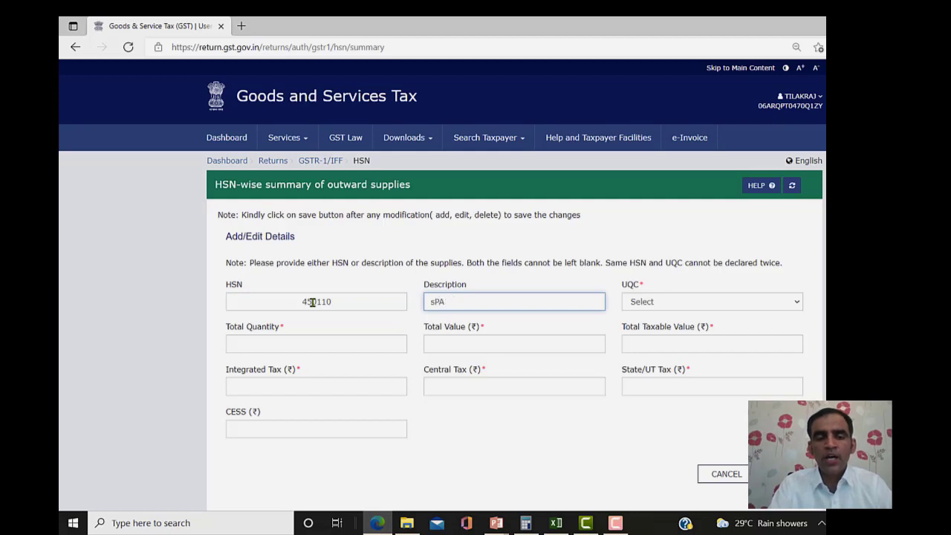
key("BackSpace")
type("Spare Parts")
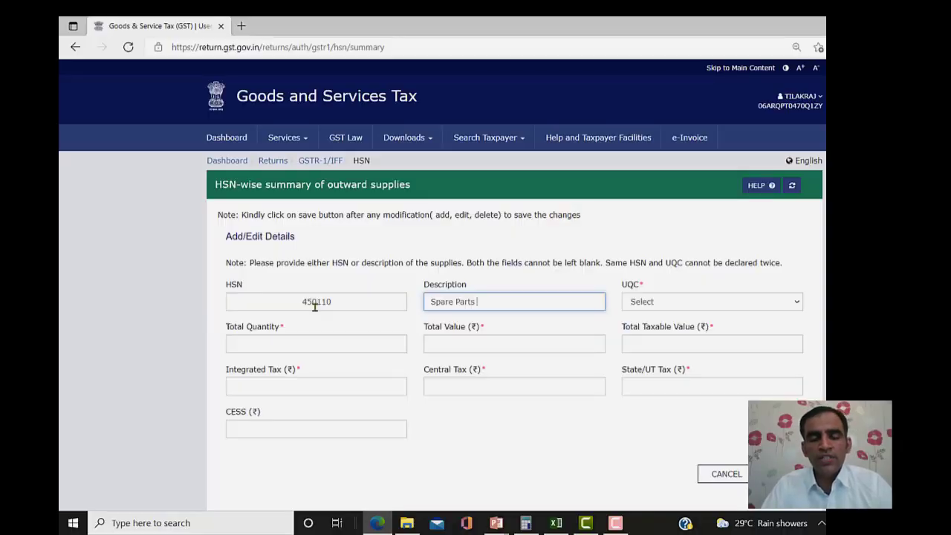
- Set the UQC unit to NOS-NUMBERS
left_click(773, 304)
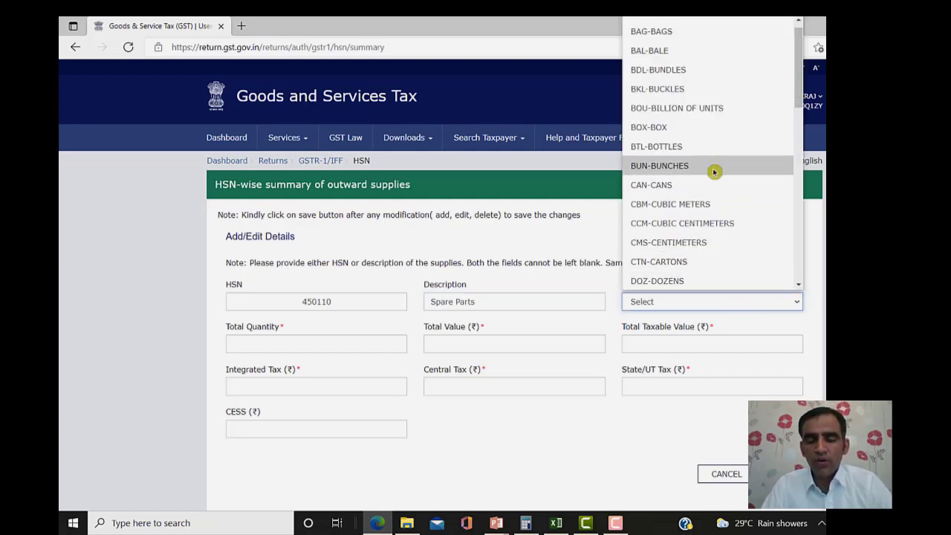
key("n")
key("Down")
key("Up")
key("Return")
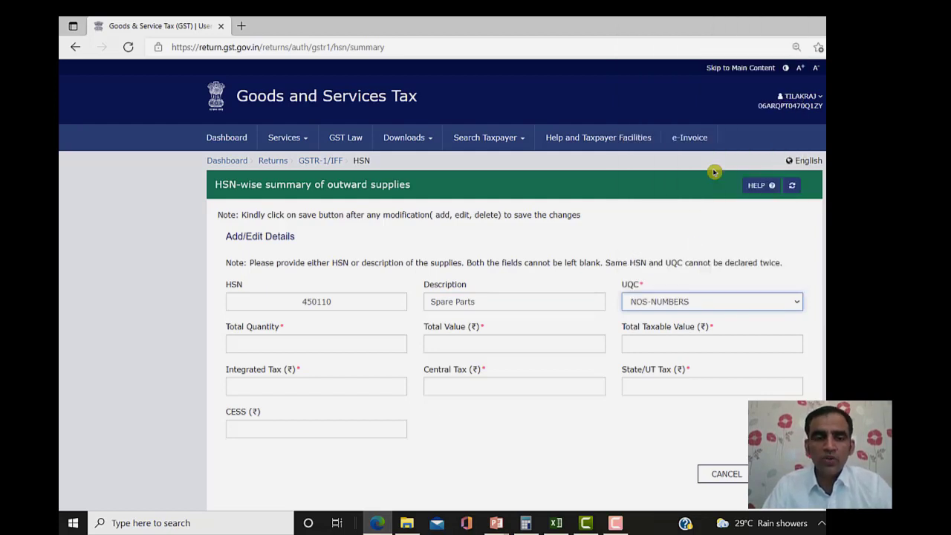
- Enter total quantity 2500 along with provisional total and taxable values
left_click(356, 346)
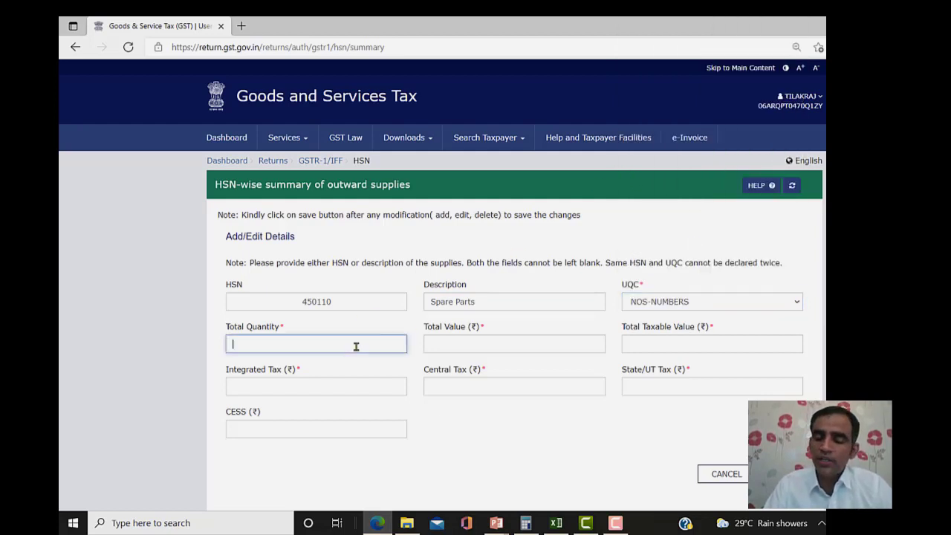
type("2500")
key("Tab")
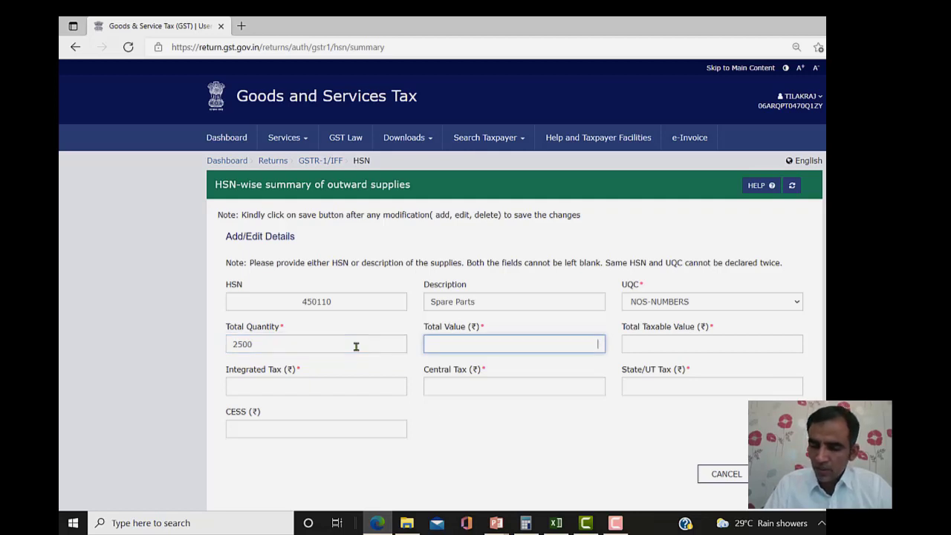
type("80000")
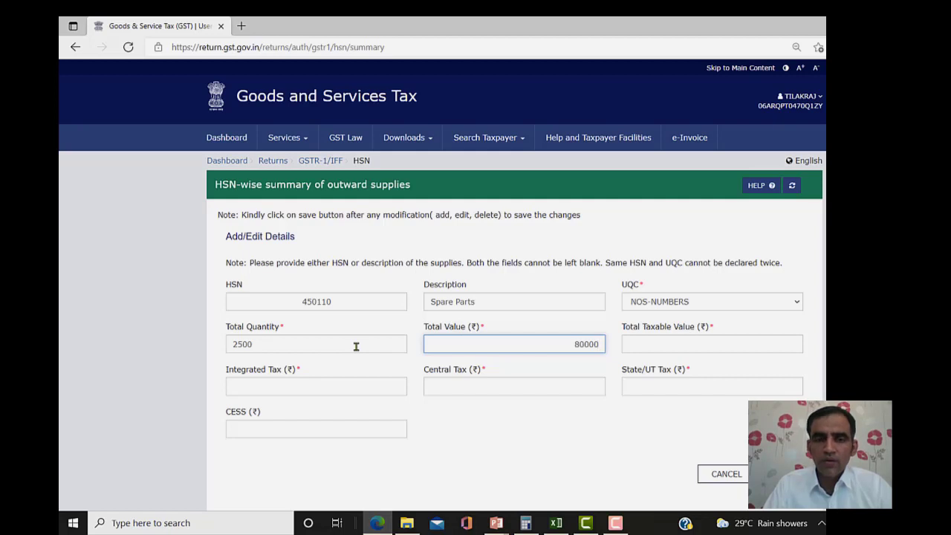
key("BackSpace")
key("BackSpace")
key("BackSpace")
key("BackSpace")
key("BackSpace")
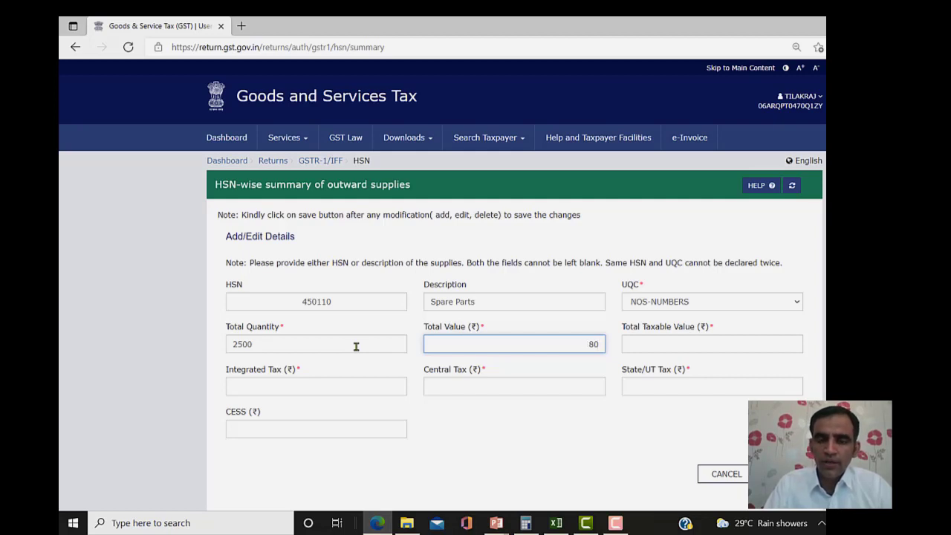
type("8,64,")
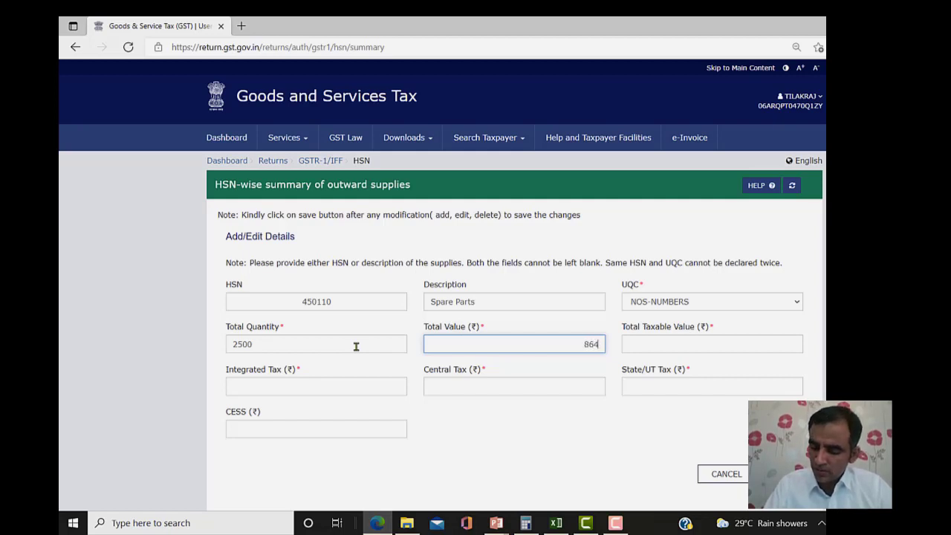
type("640")
key("Tab")
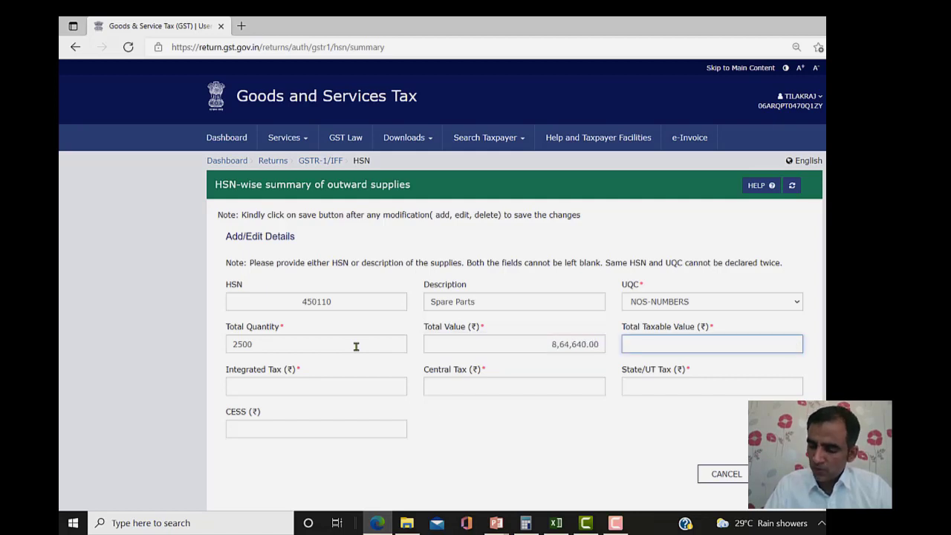
type("712000")
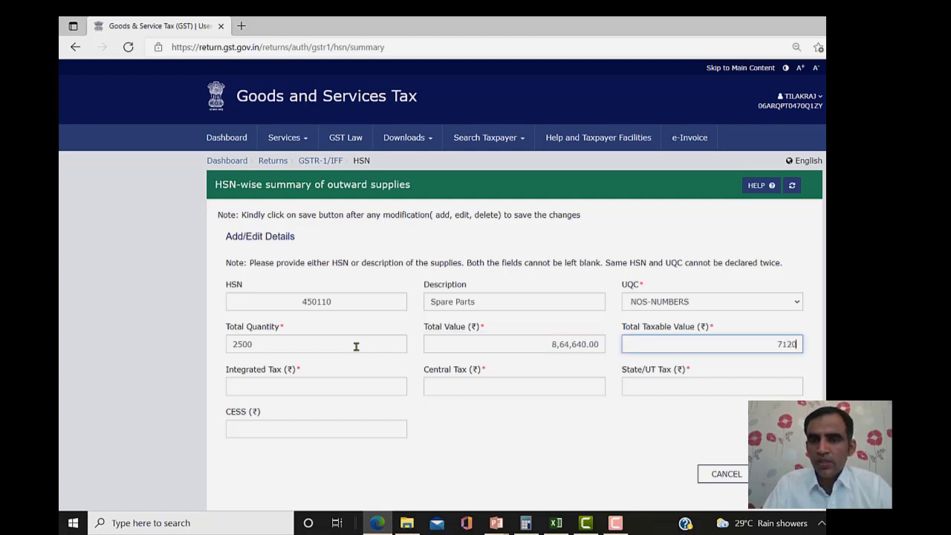
left_click(311, 391)
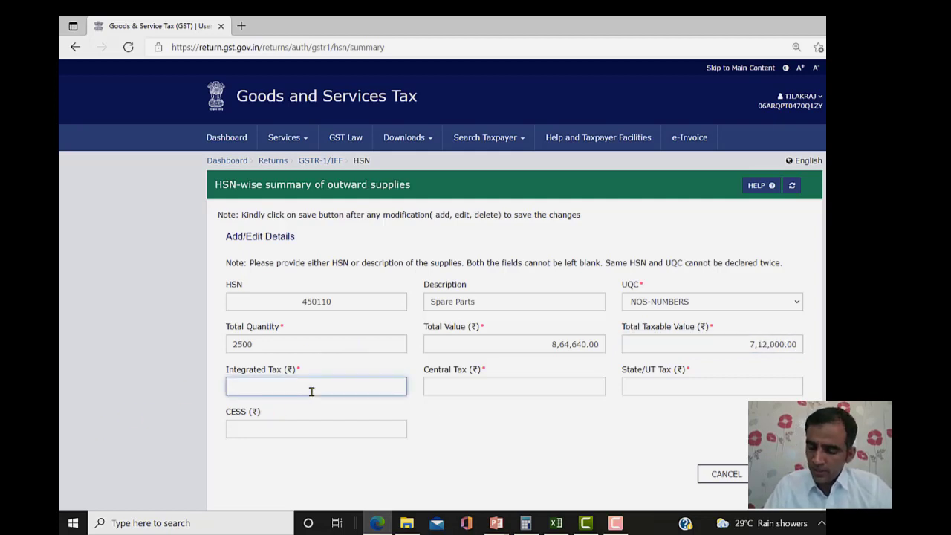
type("1")
- Correct total value to 3,36,000, taxable 3,00,000, integrated tax 36,000, and add the row
left_click(511, 340)
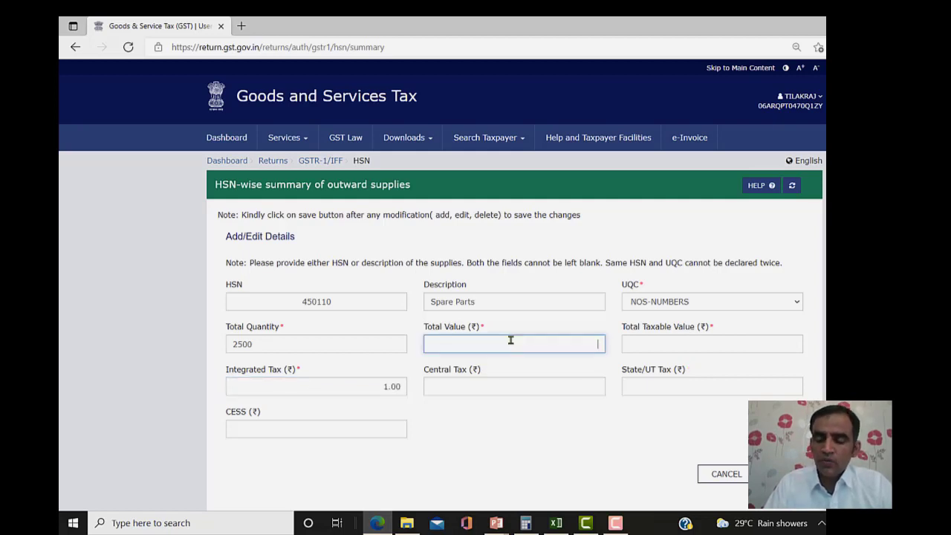
type("3,36,000")
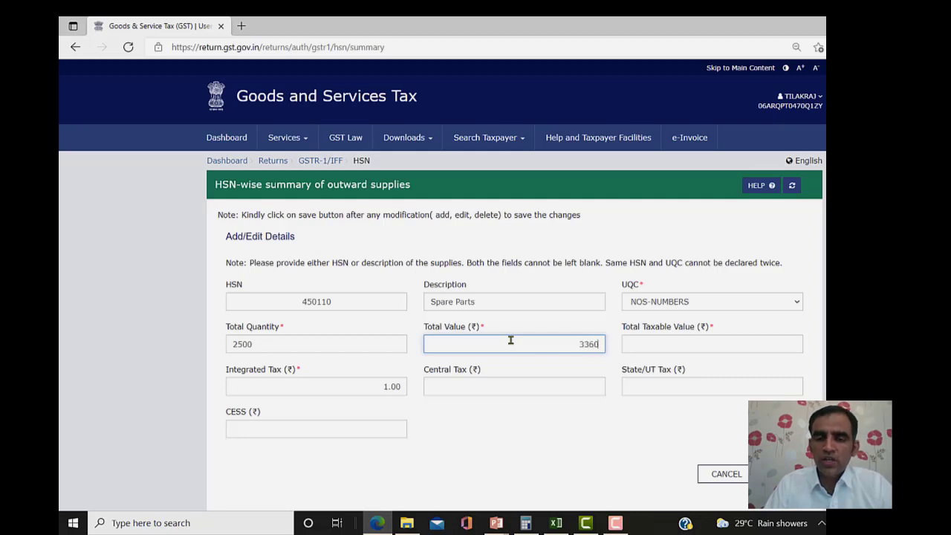
key("Tab")
type("3")
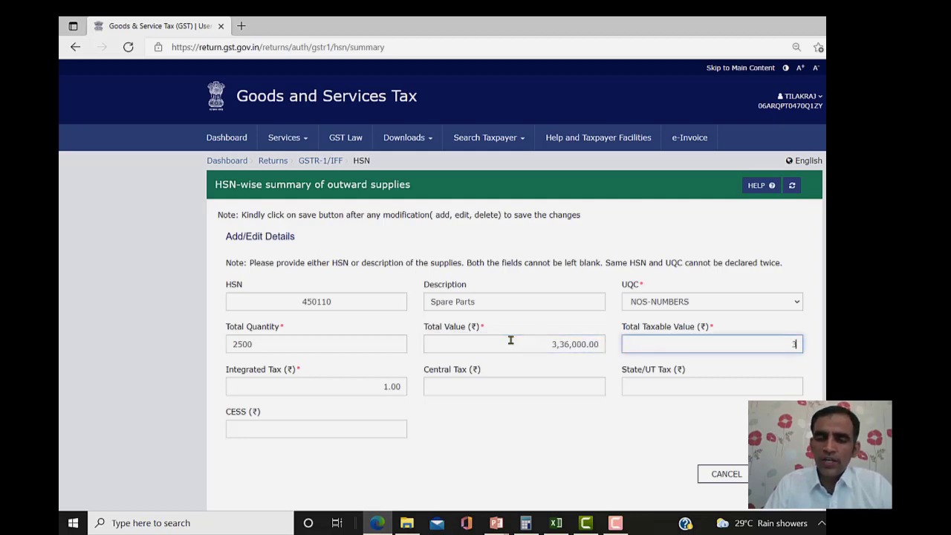
type(",00,0000000")
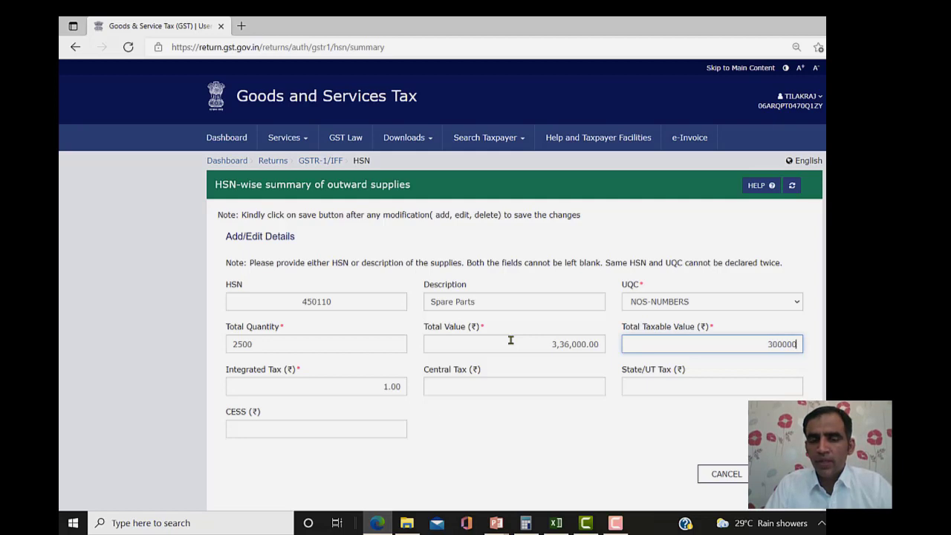
key("Tab")
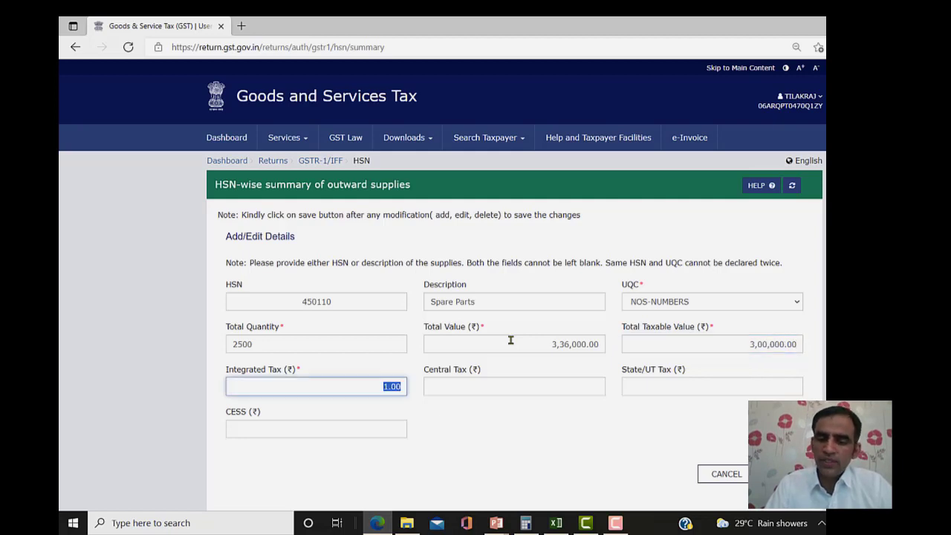
key("BackSpace")
type("36000")
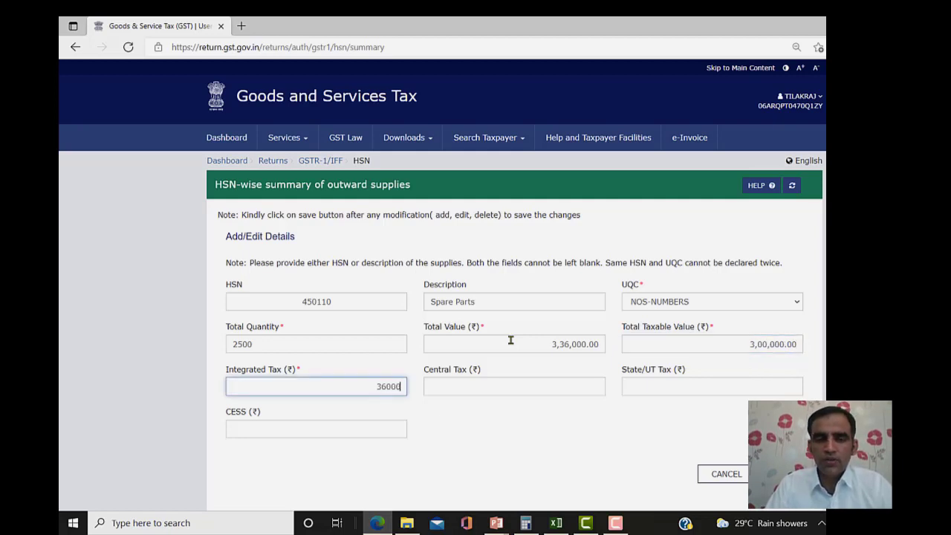
key("Tab")
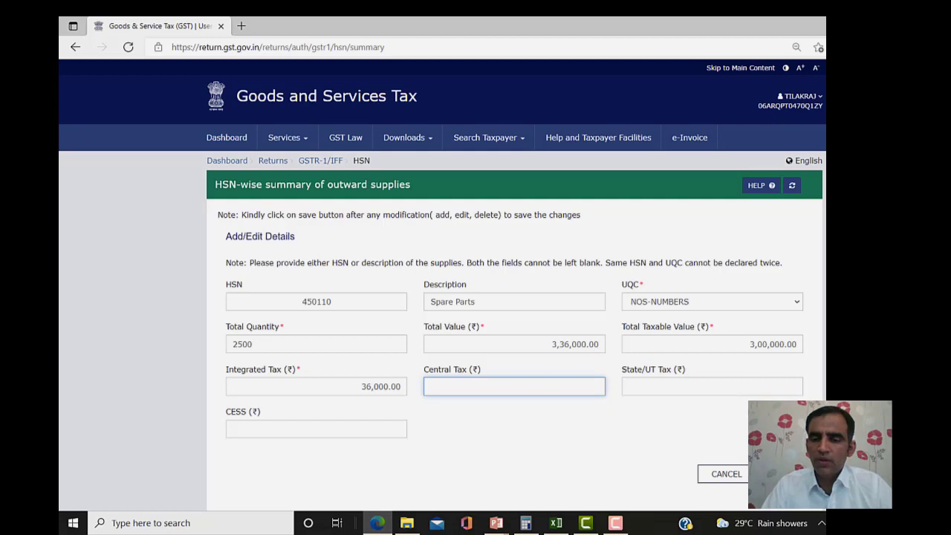
left_click(778, 473)
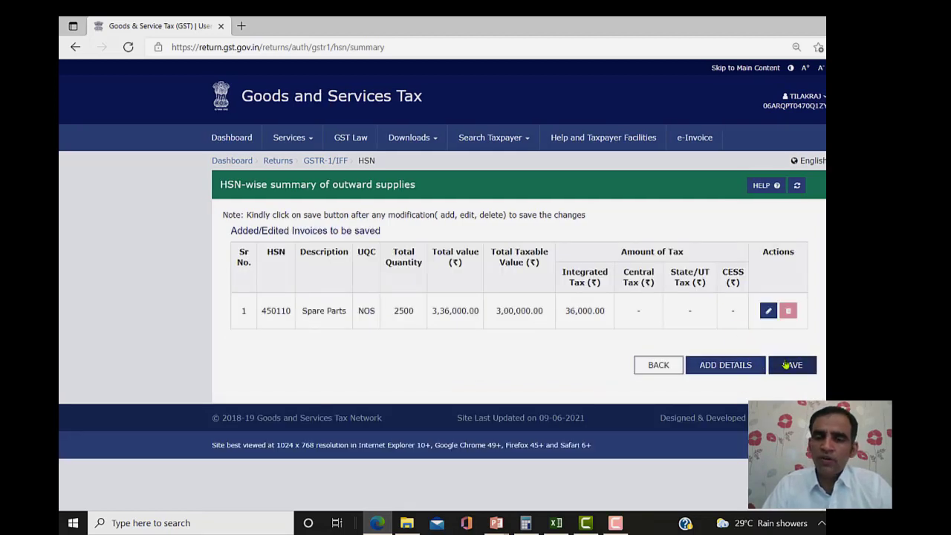
- Start a new HSN row for 340100 'Soaps' with UQC KGS-KILOGRAMS
left_click(706, 364)
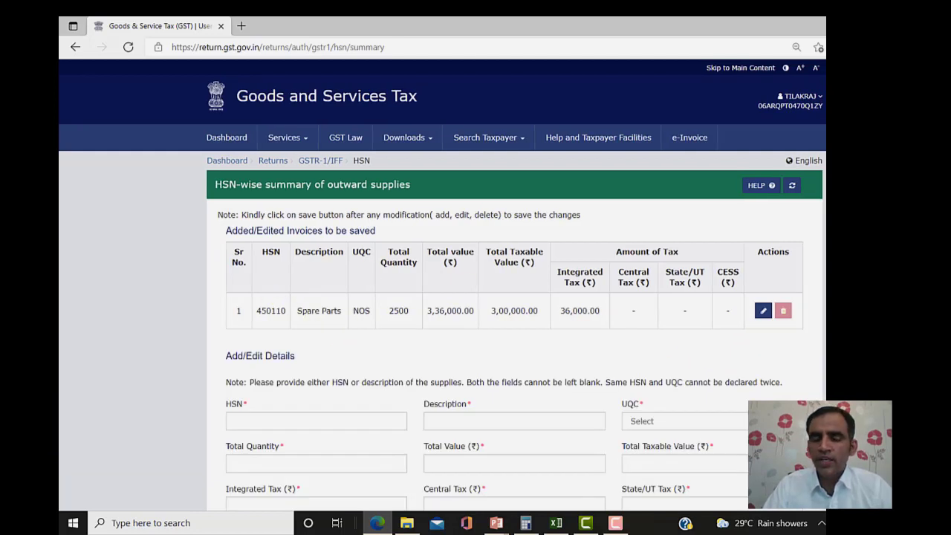
scroll(314, 274, "down", 2)
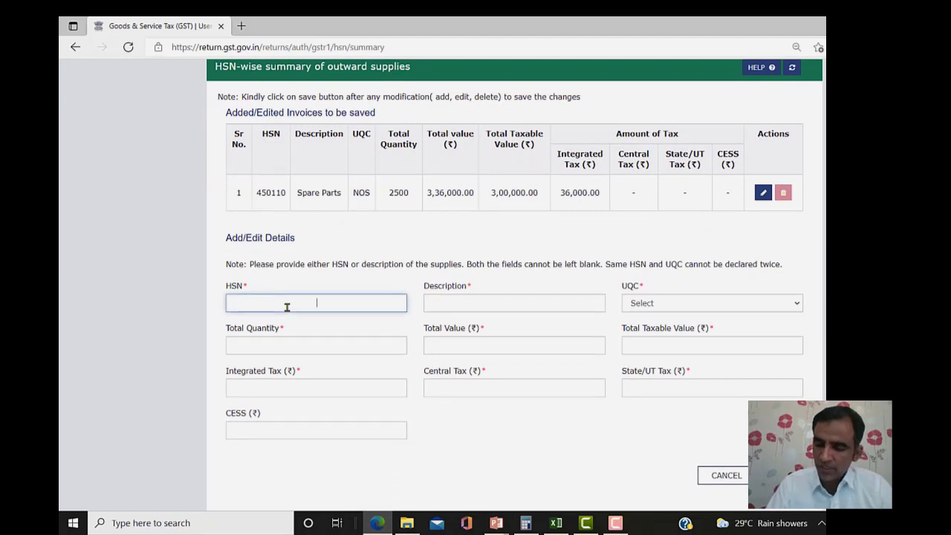
type("340")
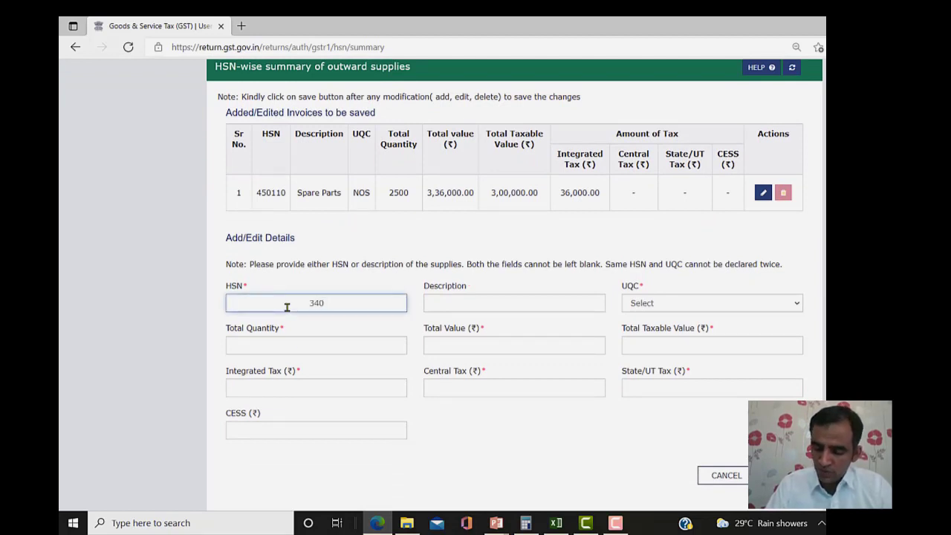
type("100")
key("Tab")
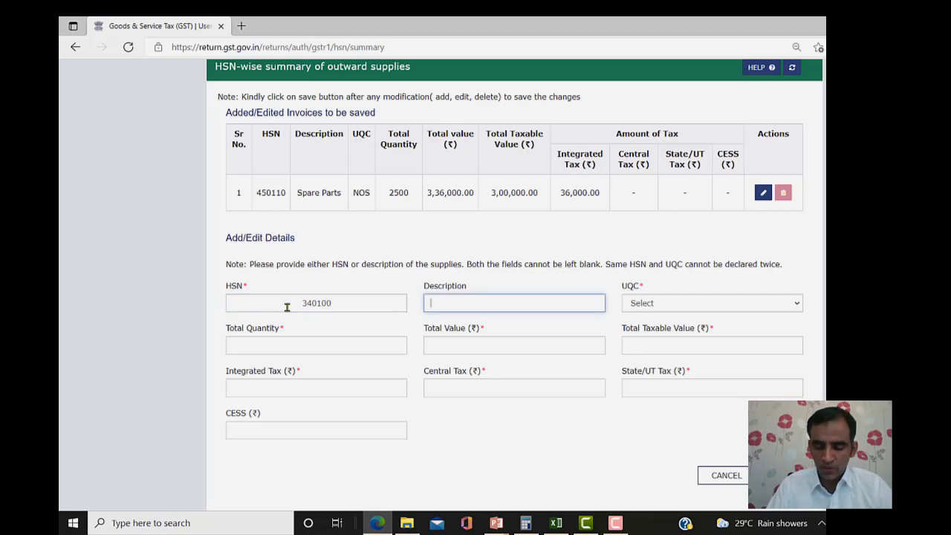
type("So")
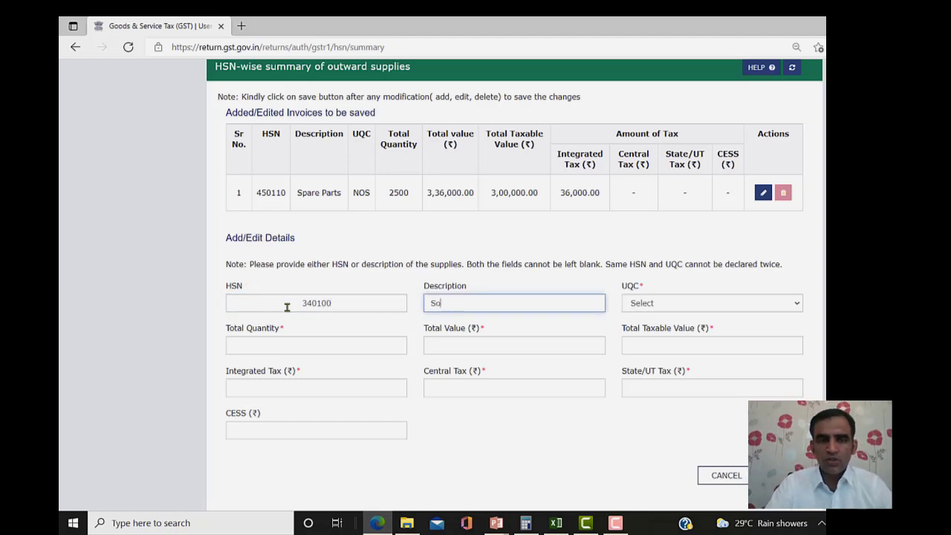
type("aps")
key("Tab")
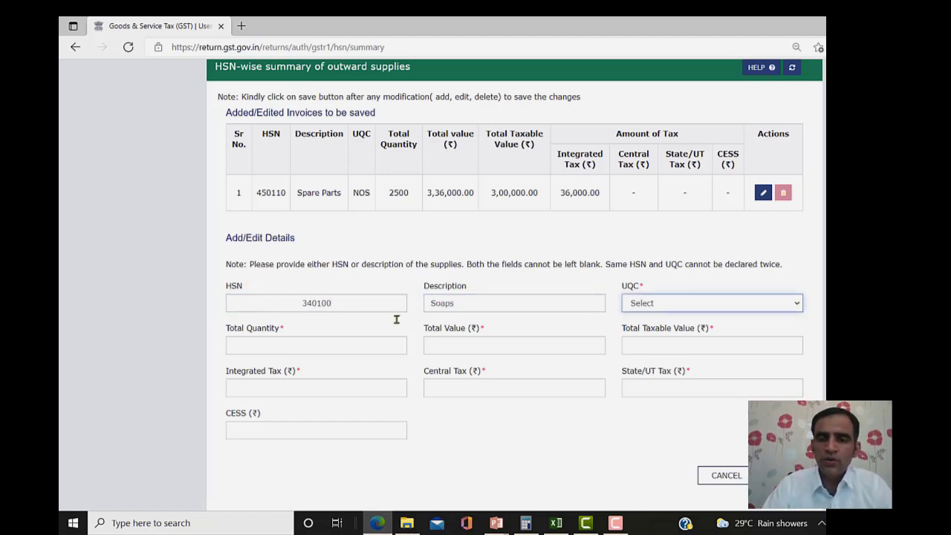
left_click(647, 303)
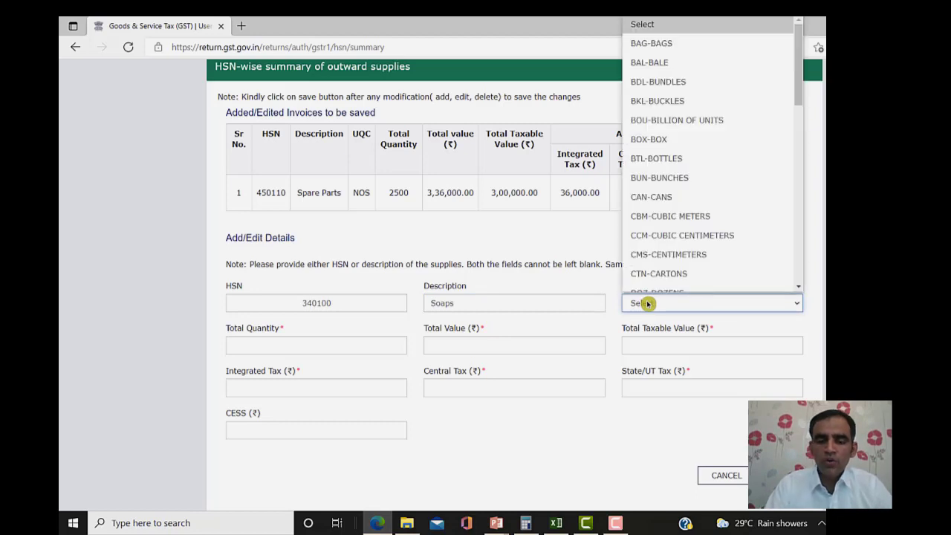
key("k")
key("Return")
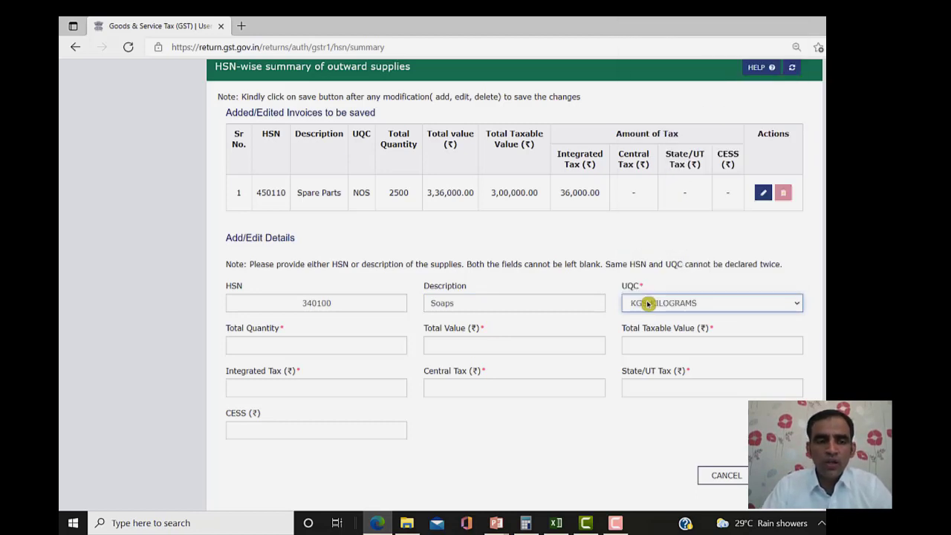
- Enter quantity 6000, total value 1,12,000, taxable 1,00,000, integrated tax 12000, and add the row
left_click(312, 341)
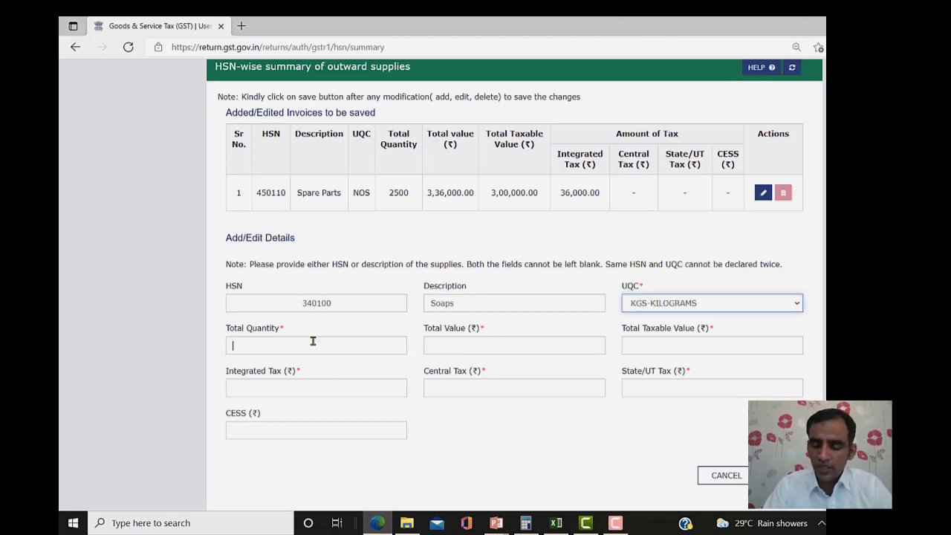
type("6000")
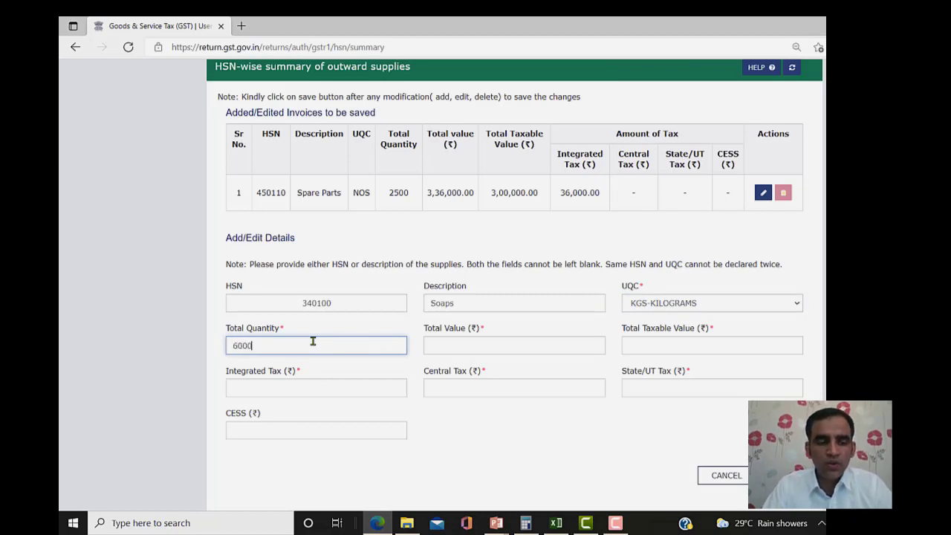
key("Tab")
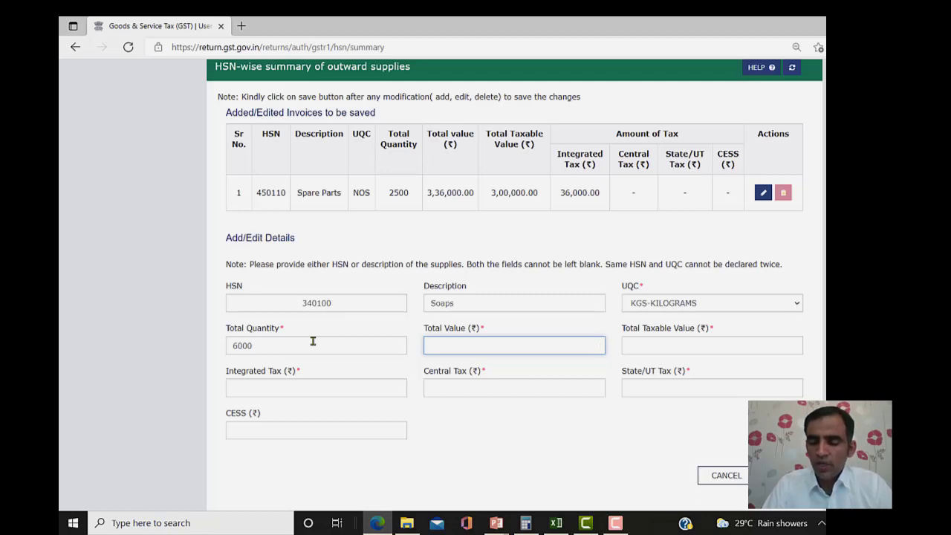
type("1,12,000")
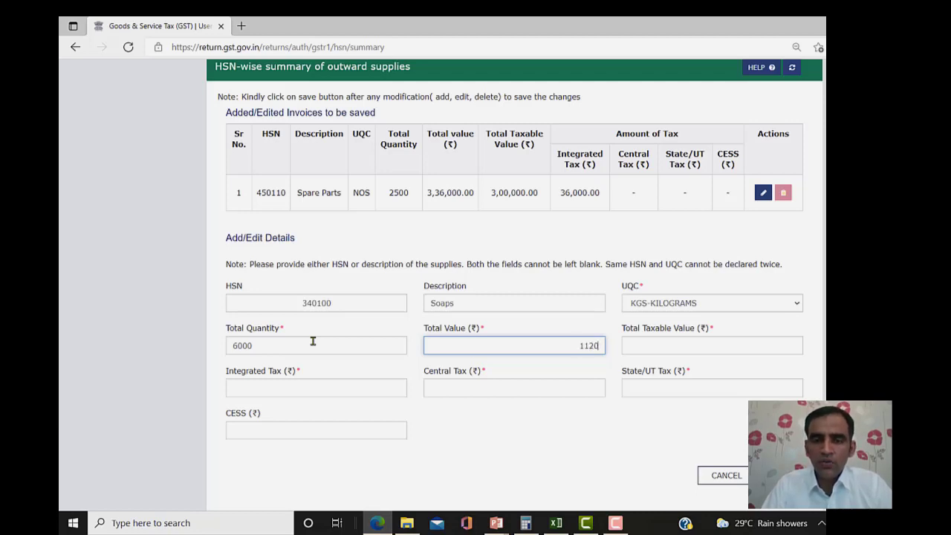
key("Tab")
type("1,00,000")
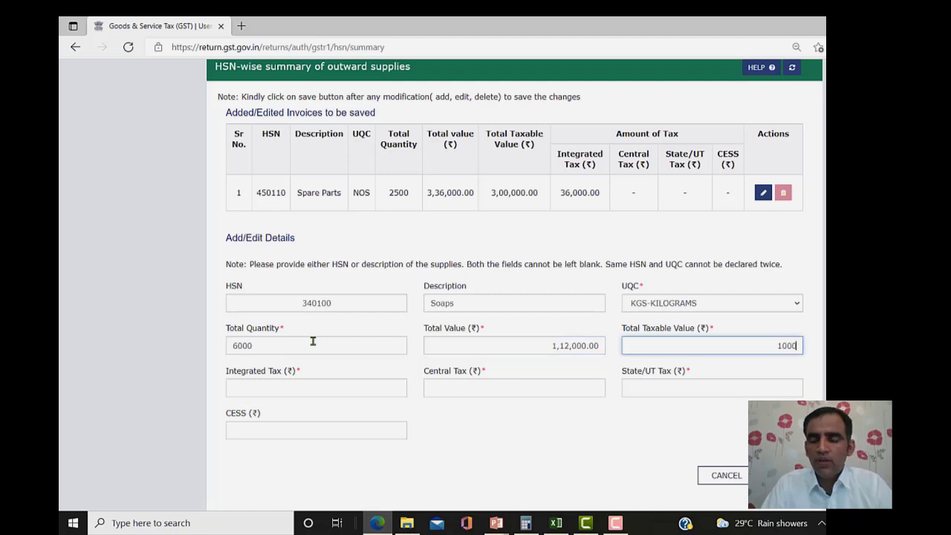
key("Tab")
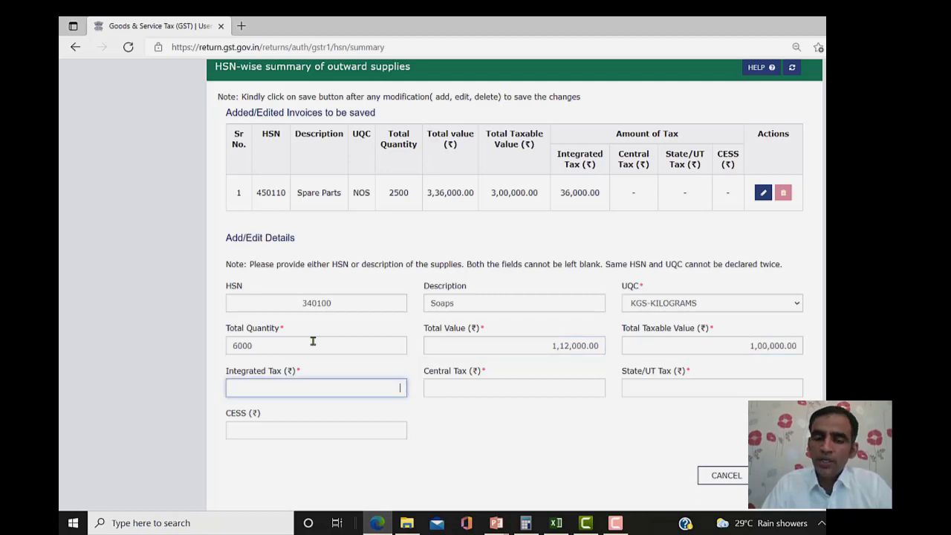
type("12000")
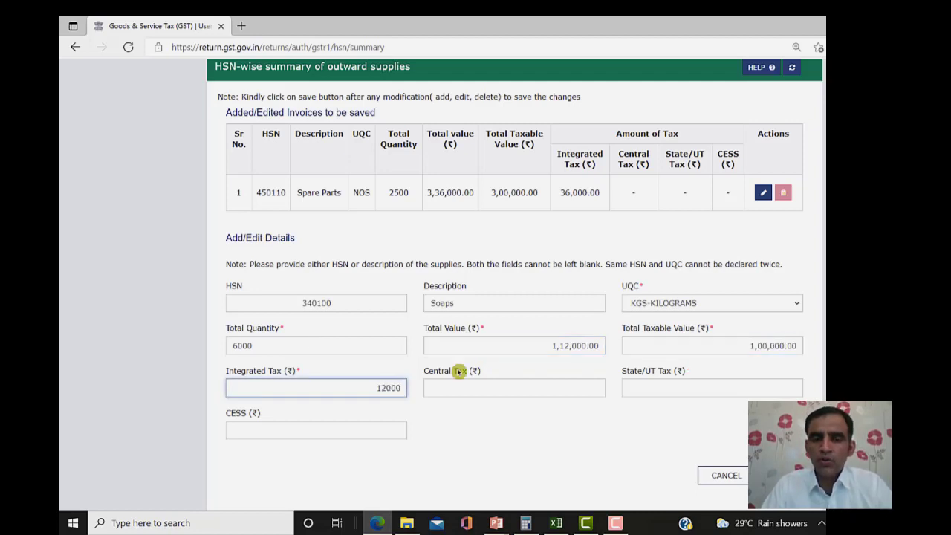
left_click(586, 473)
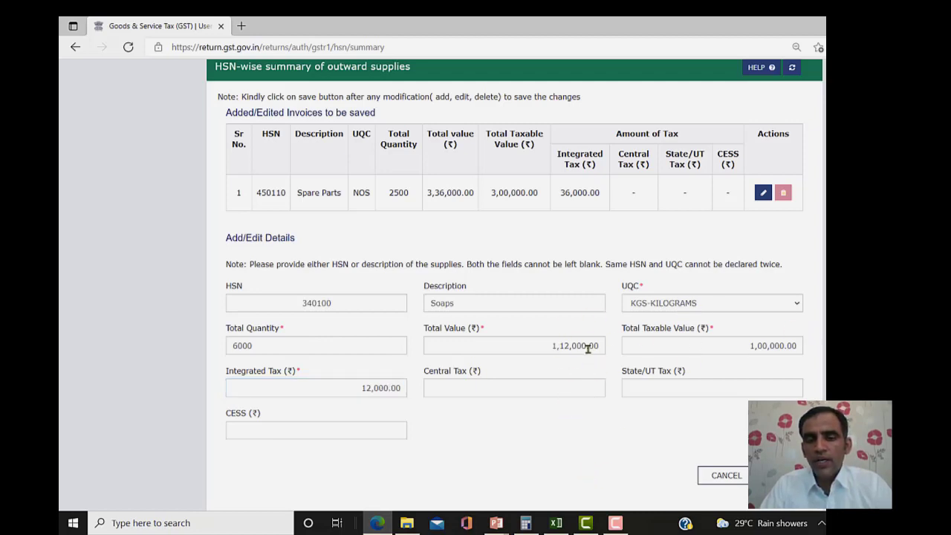
left_click(479, 385)
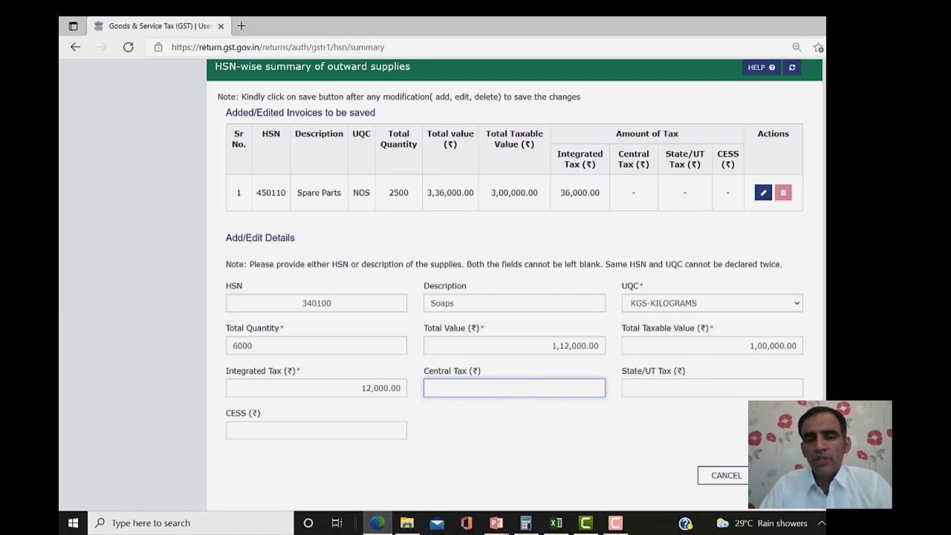
key("Return")
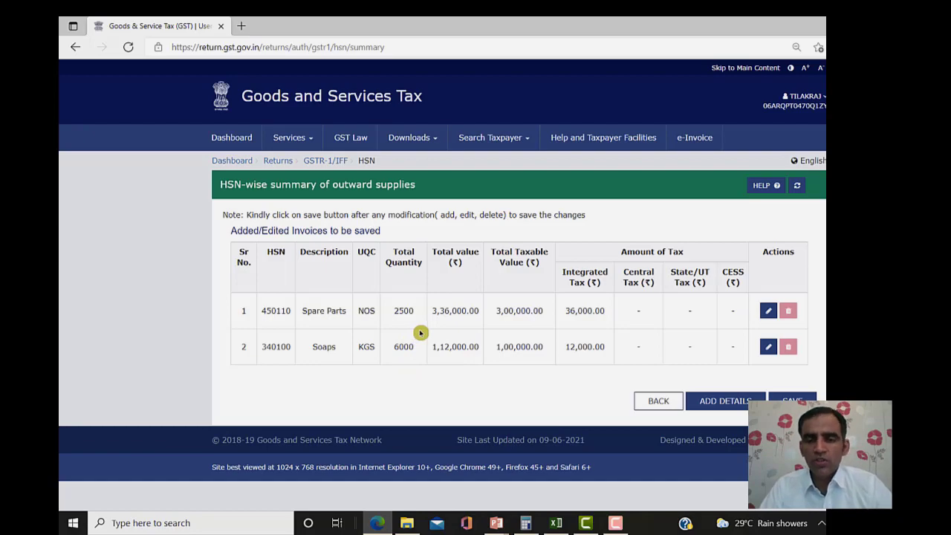
- Return to the GSTR-1 overview and open the '13 - Documents Issued' tile
left_click(657, 401)
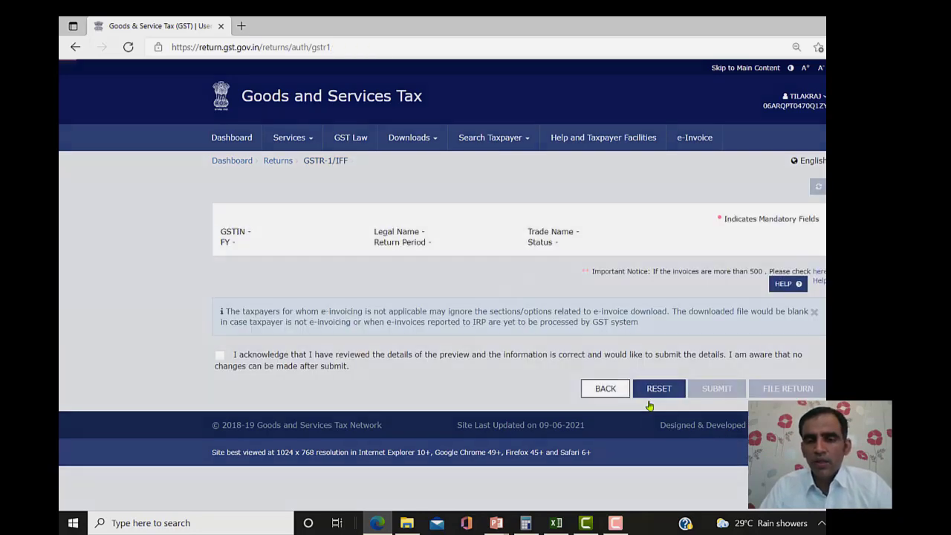
scroll(514, 297, "down", 12)
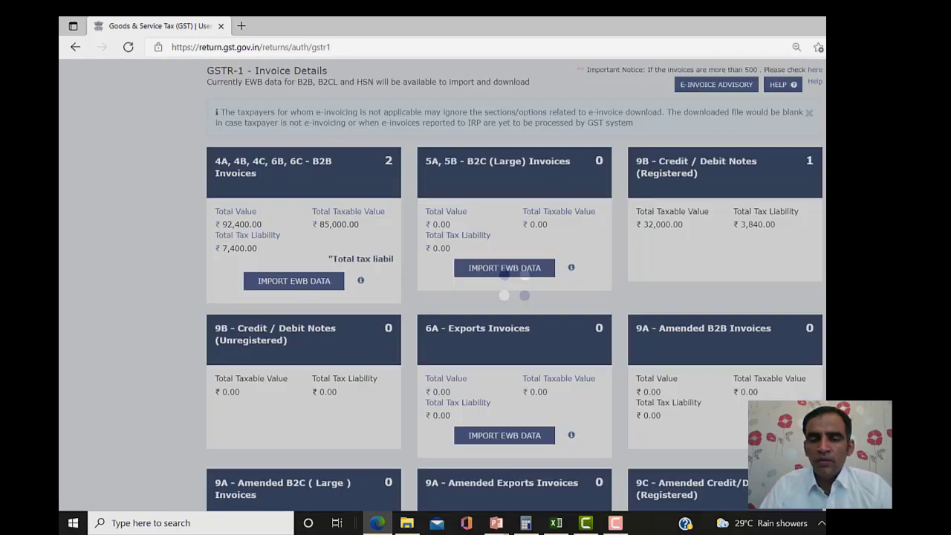
scroll(514, 298, "down", 1)
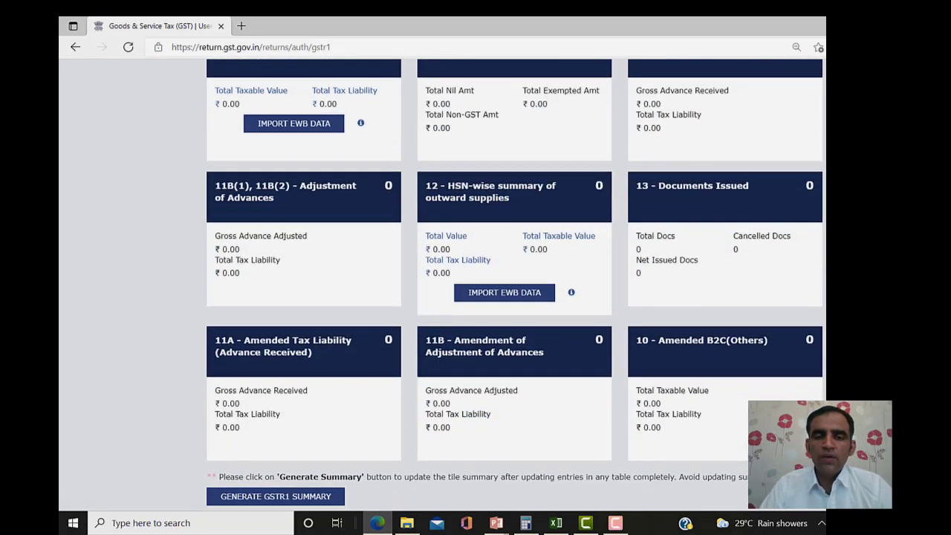
scroll(514, 297, "up", 1)
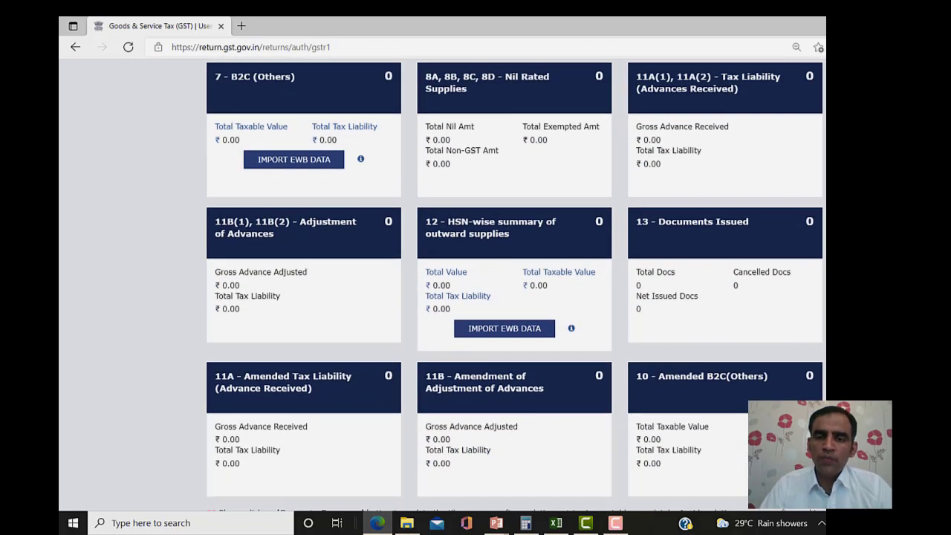
left_click(713, 231)
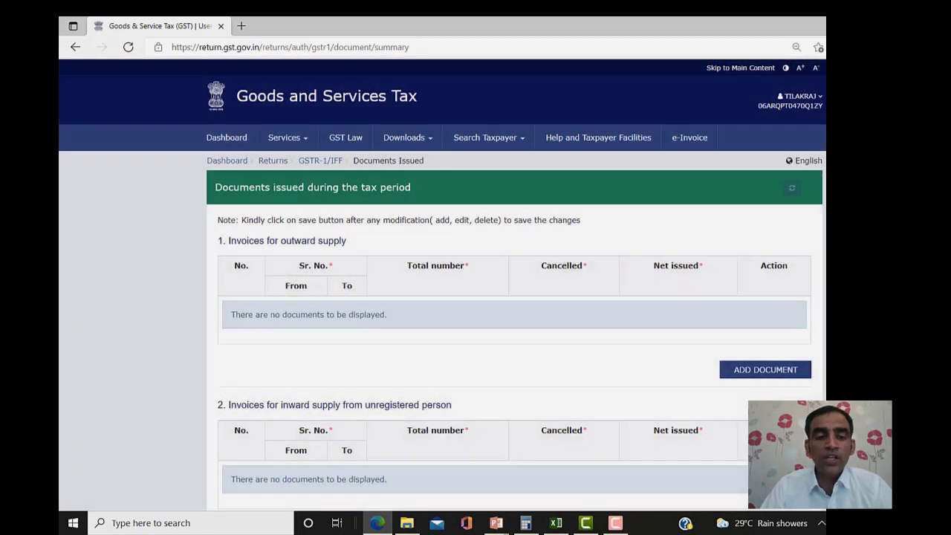
scroll(514, 297, "down", 3)
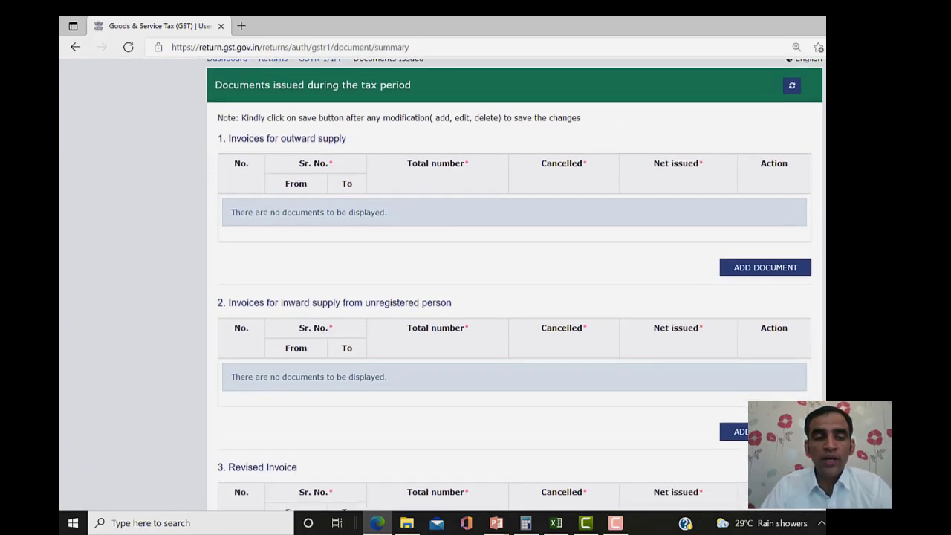
scroll(514, 297, "up", 2)
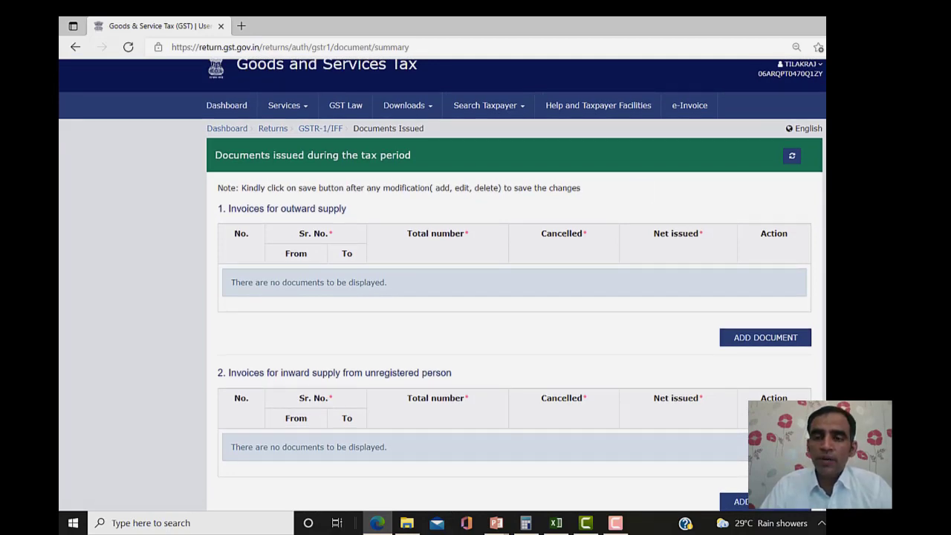
scroll(514, 297, "down", 6)
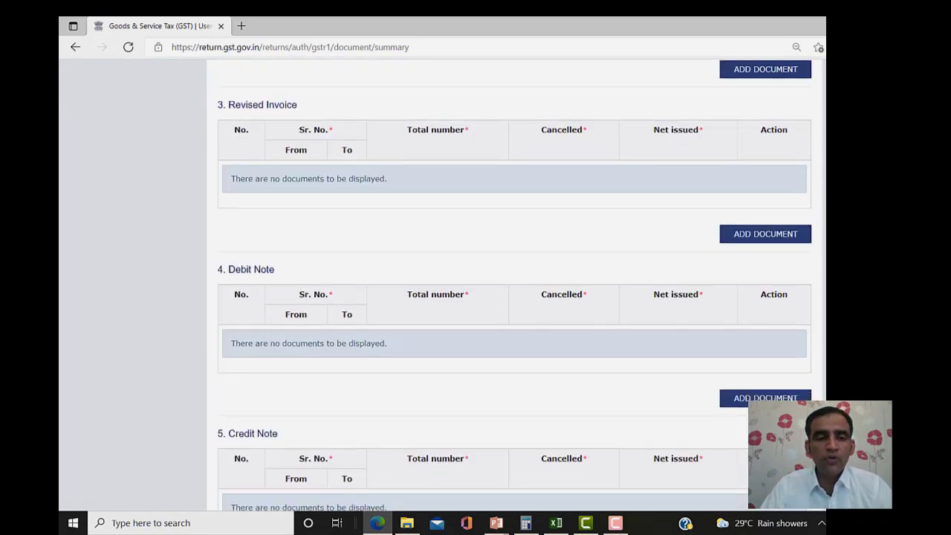
scroll(514, 297, "down", 6)
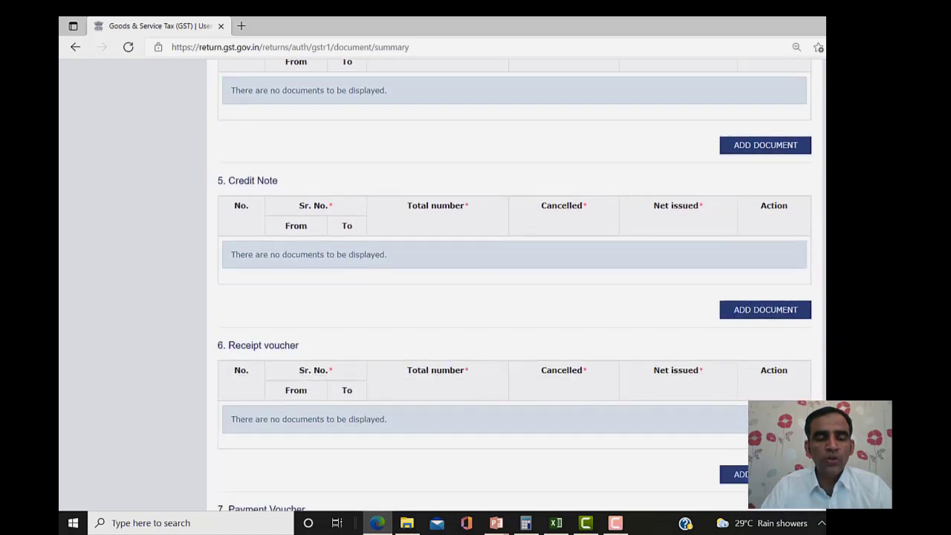
scroll(514, 297, "down", 1)
scroll(514, 297, "down", 2)
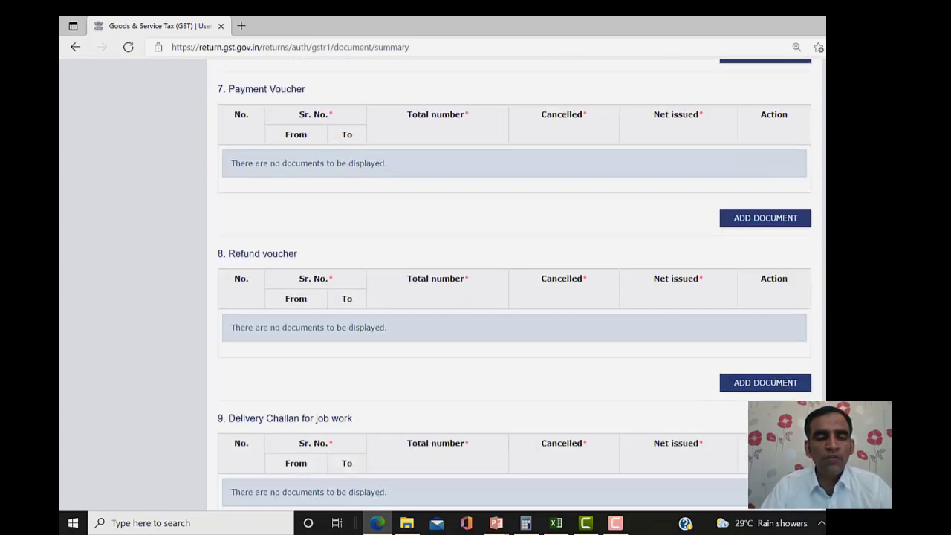
scroll(514, 298, "down", 2)
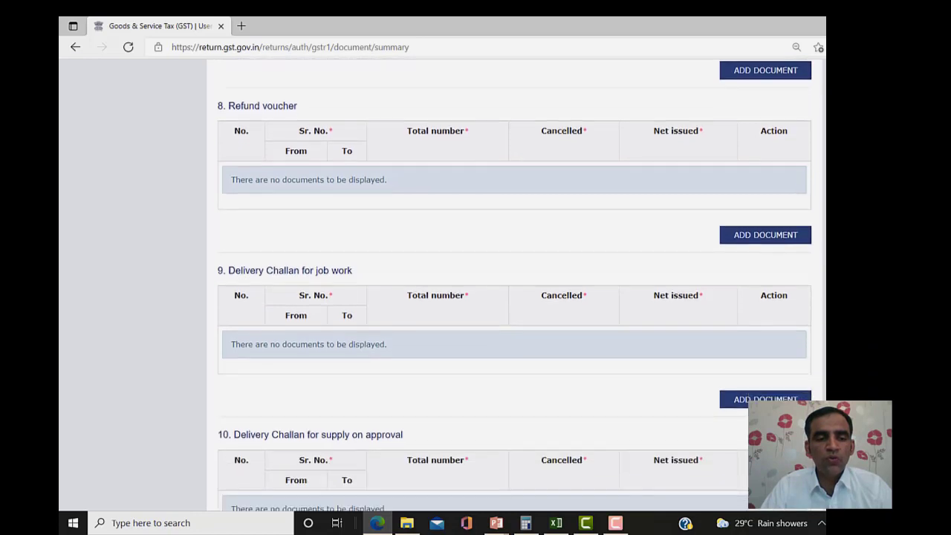
scroll(514, 297, "down", 2)
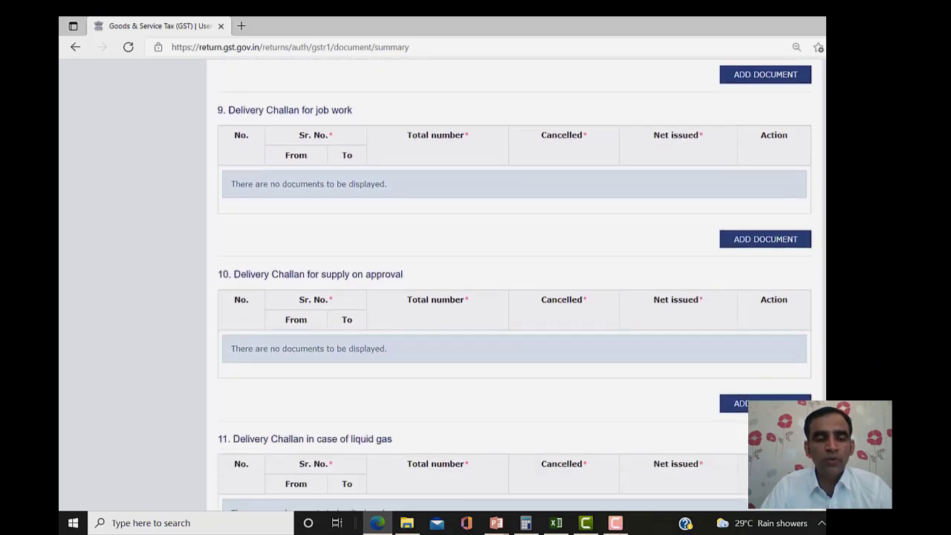
scroll(514, 297, "down", 4)
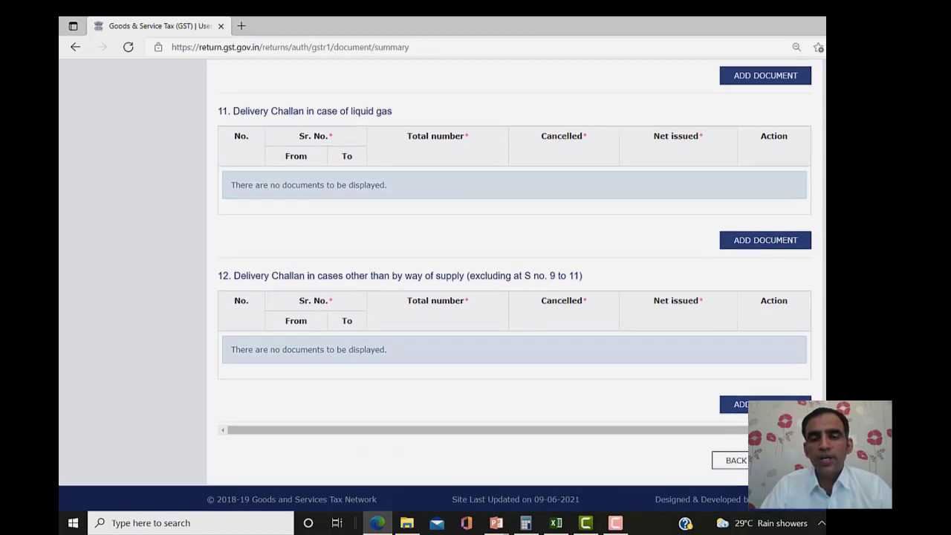
scroll(514, 297, "up", 3)
scroll(514, 297, "up", 15)
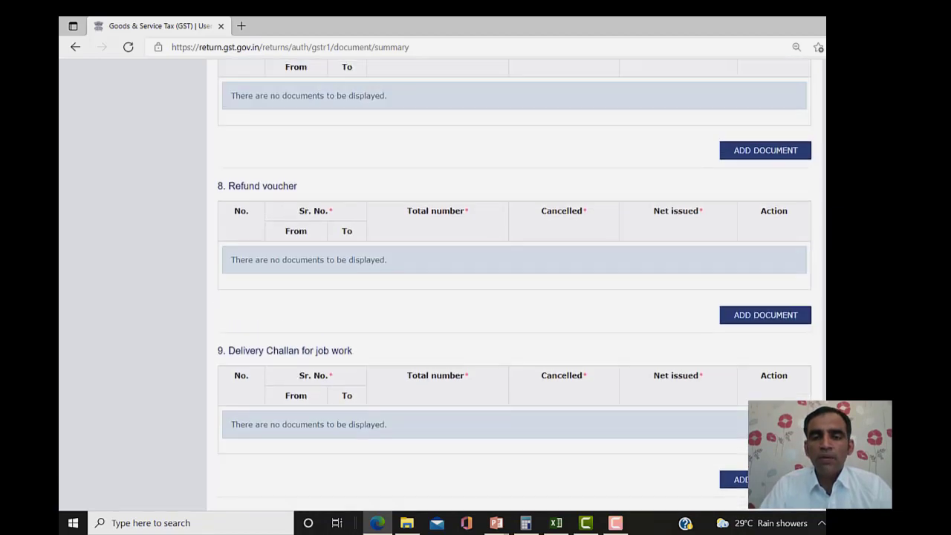
scroll(514, 298, "up", 6)
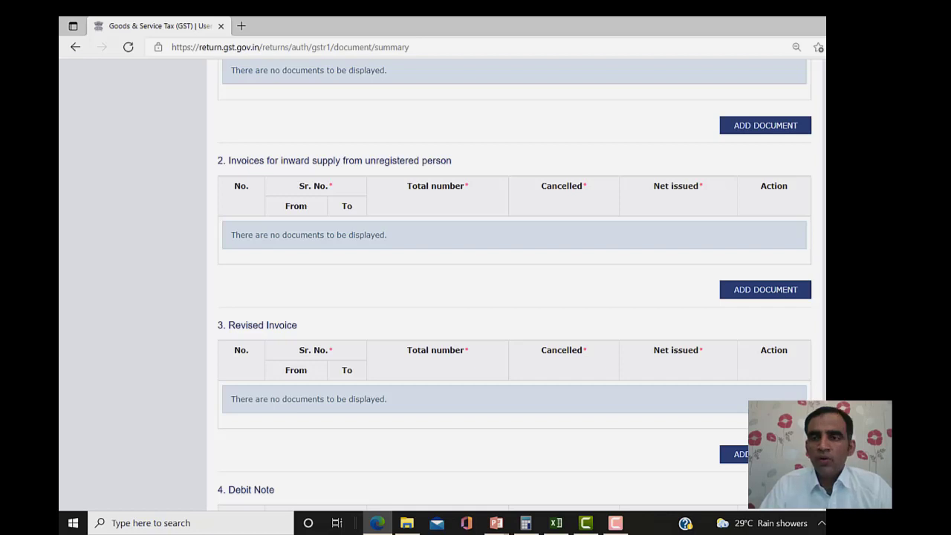
scroll(514, 297, "up", 3)
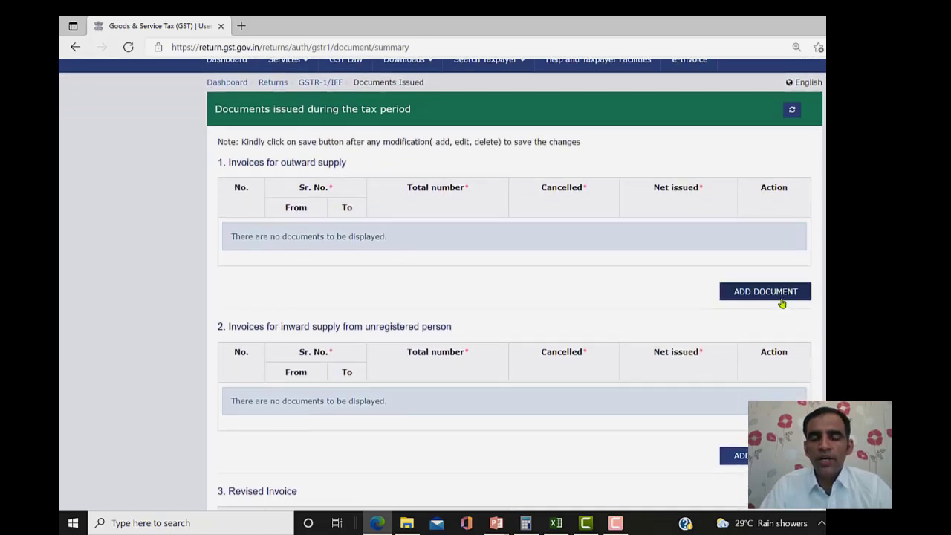
left_click(780, 297)
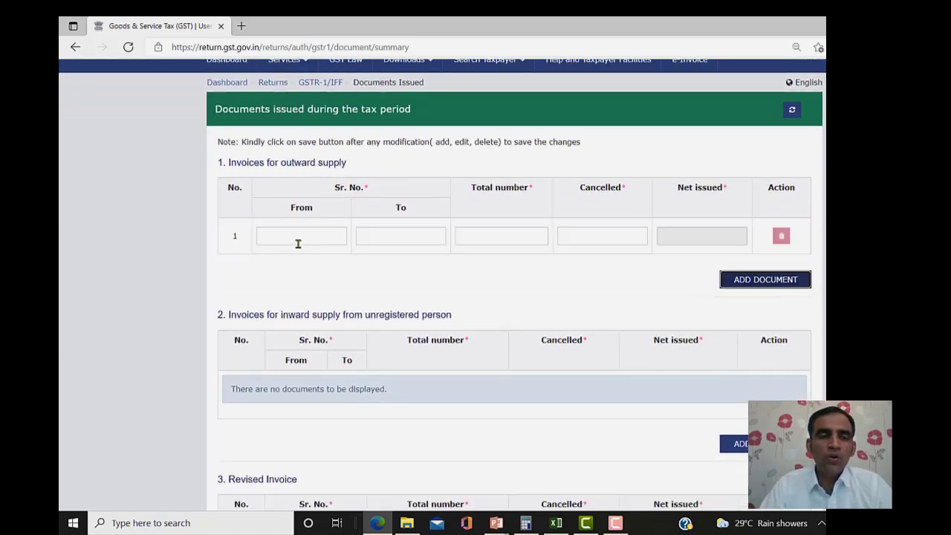
left_click(298, 236)
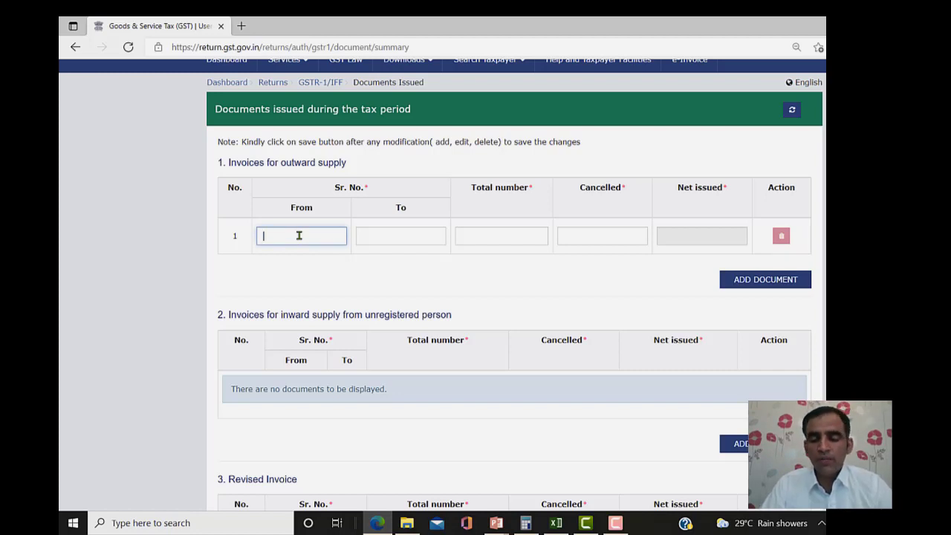
key("Tab")
type("0")
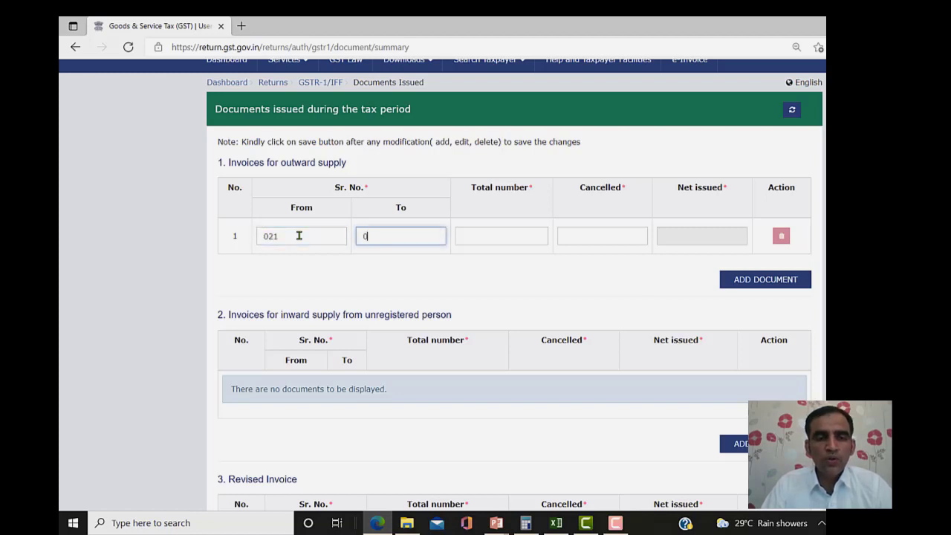
key("Tab")
key("Tab")
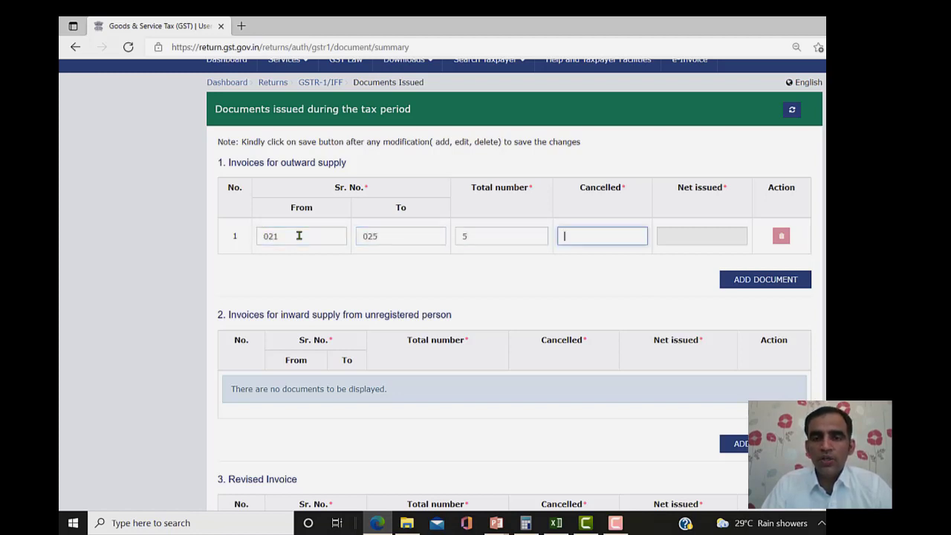
type("1")
key("Tab")
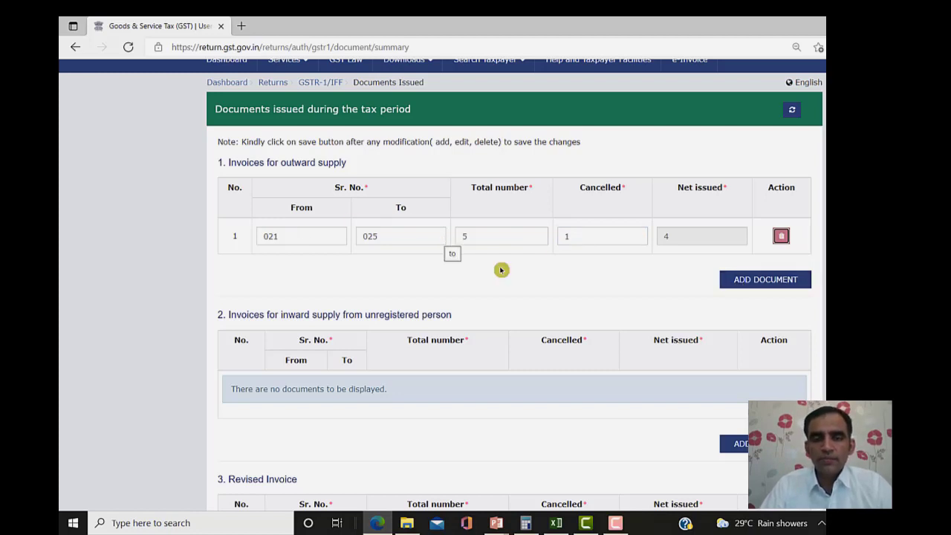
left_click(780, 280)
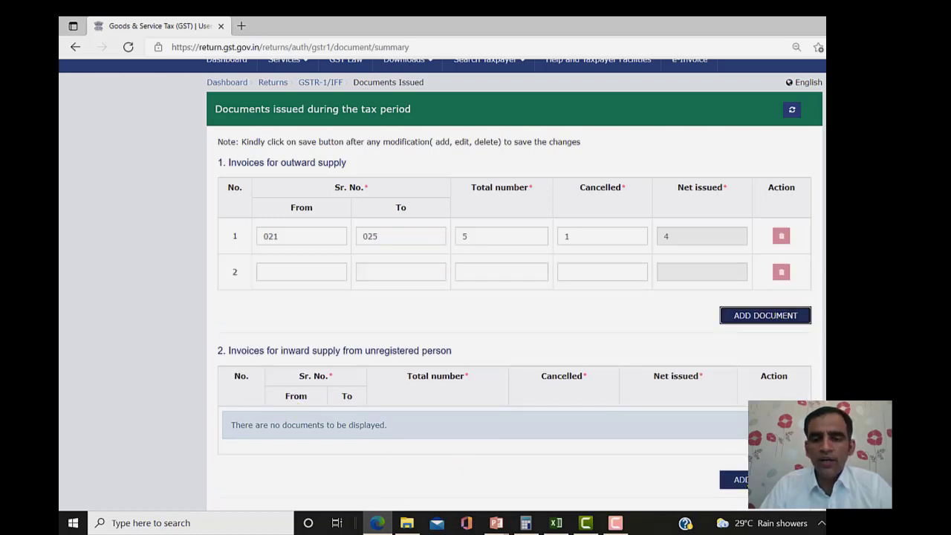
left_click(736, 479)
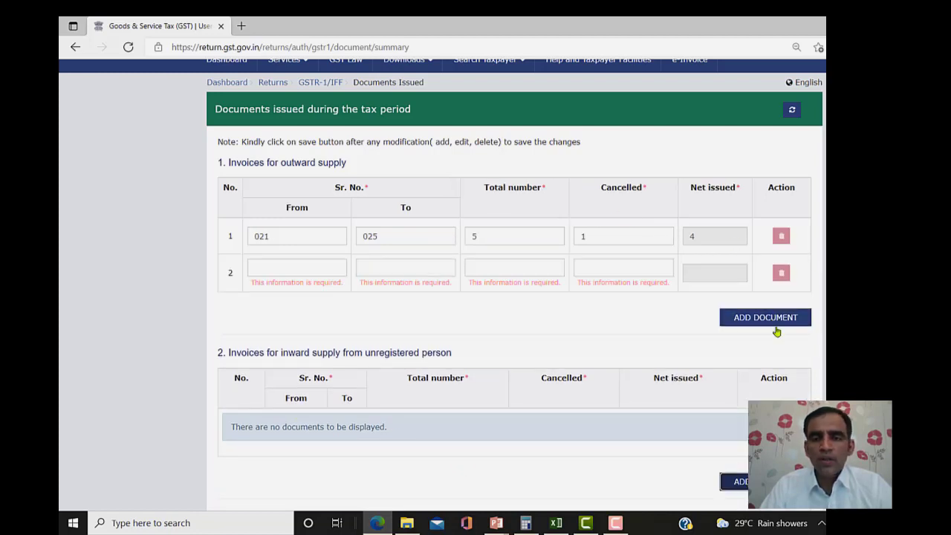
left_click(785, 274)
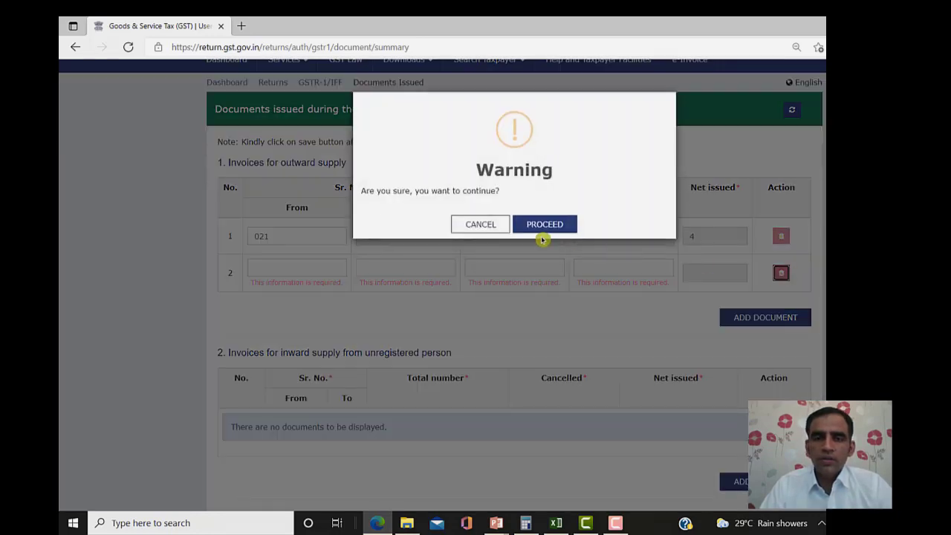
left_click(541, 236)
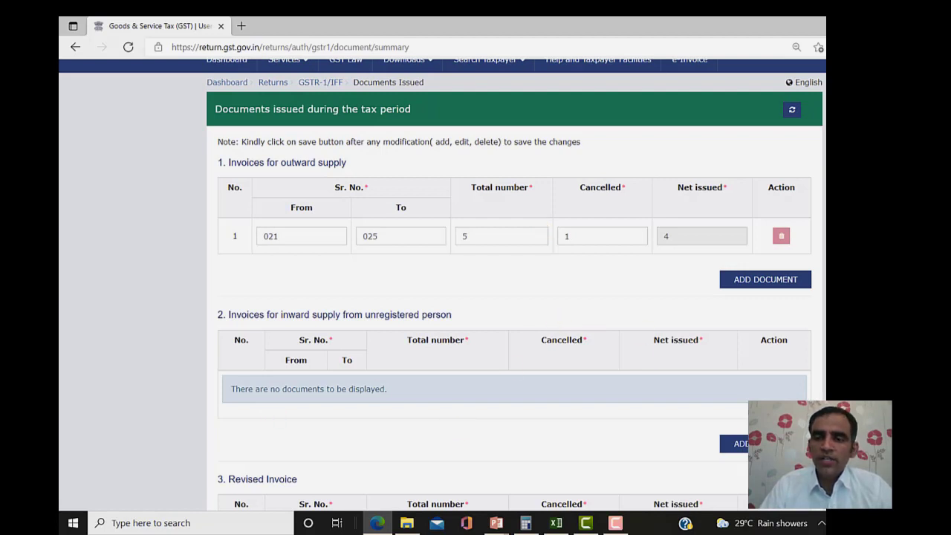
scroll(512, 297, "down", 2)
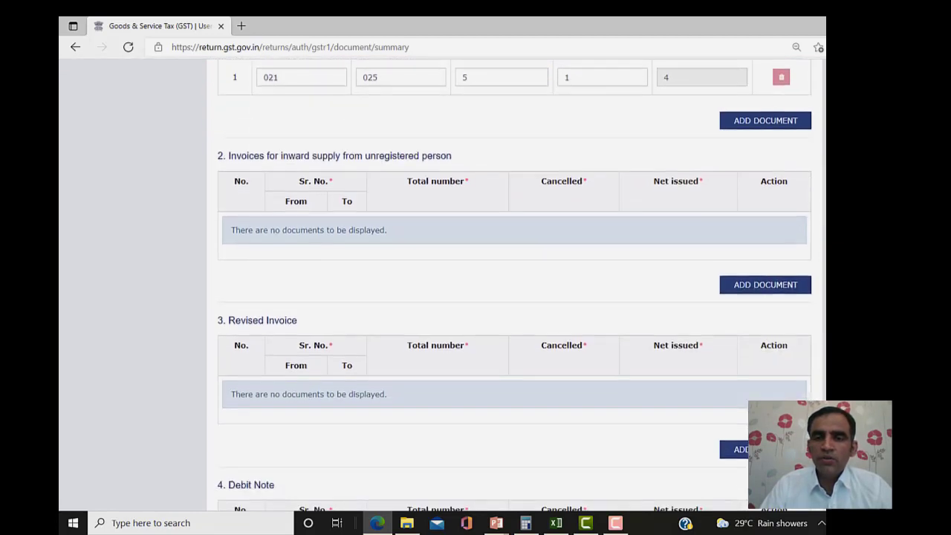
- Add an unregistered-supply document row: serial 27 to 28, 0 cancelled
left_click(758, 282)
left_click(312, 226)
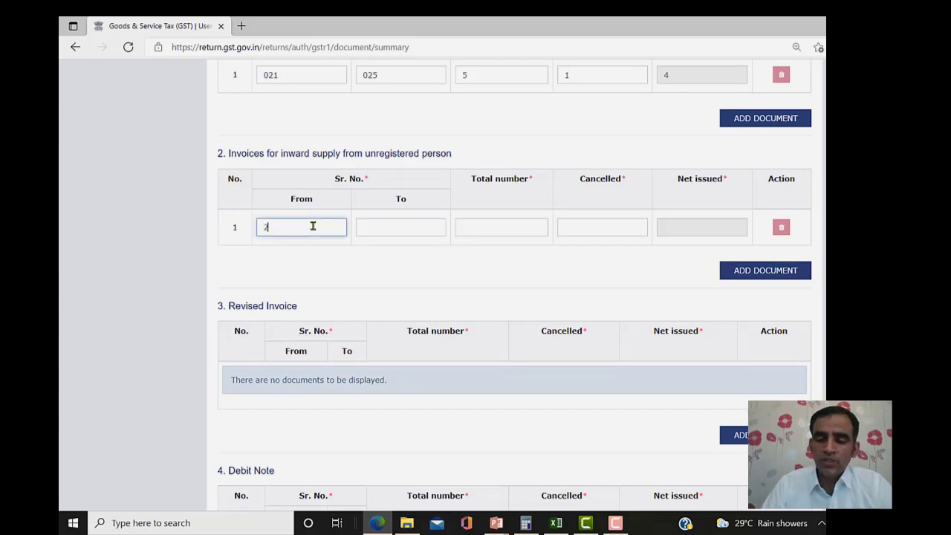
type("27")
key("Tab")
type("28")
key("Tab")
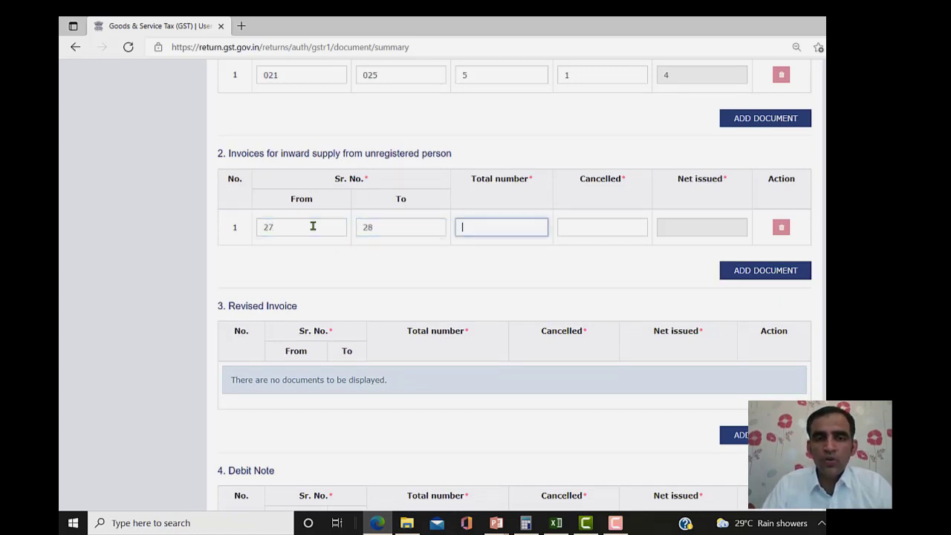
key("Tab")
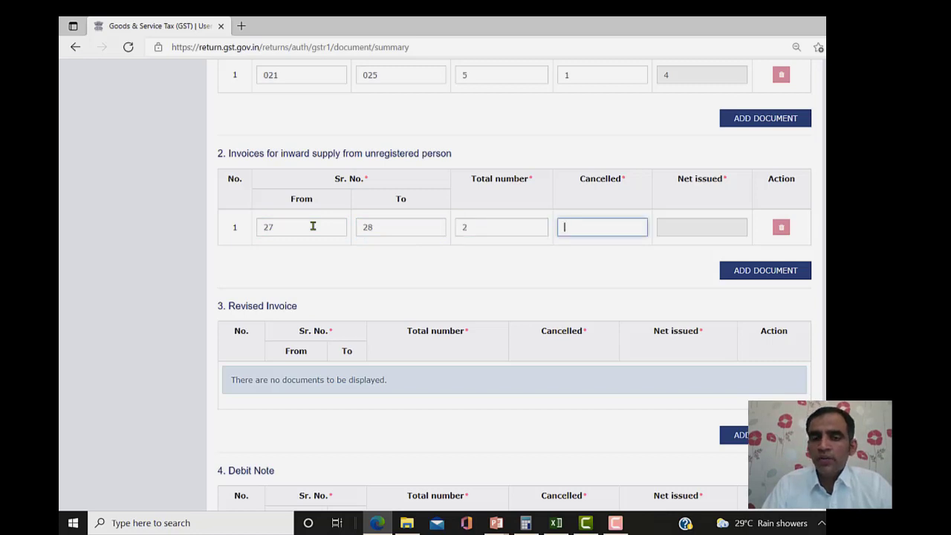
type("0")
key("Tab")
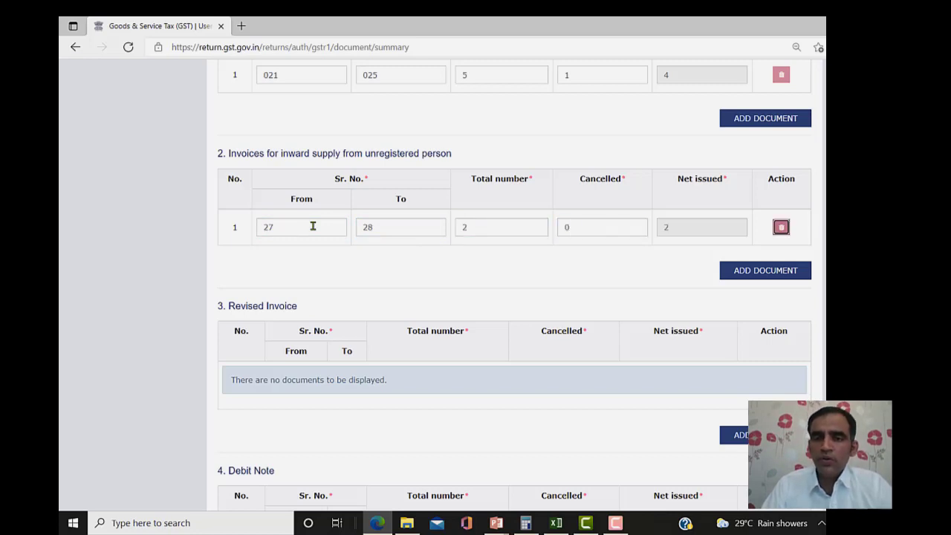
- Delete the empty extra rows from the inward-supply and Revised Invoice tables
left_click(766, 270)
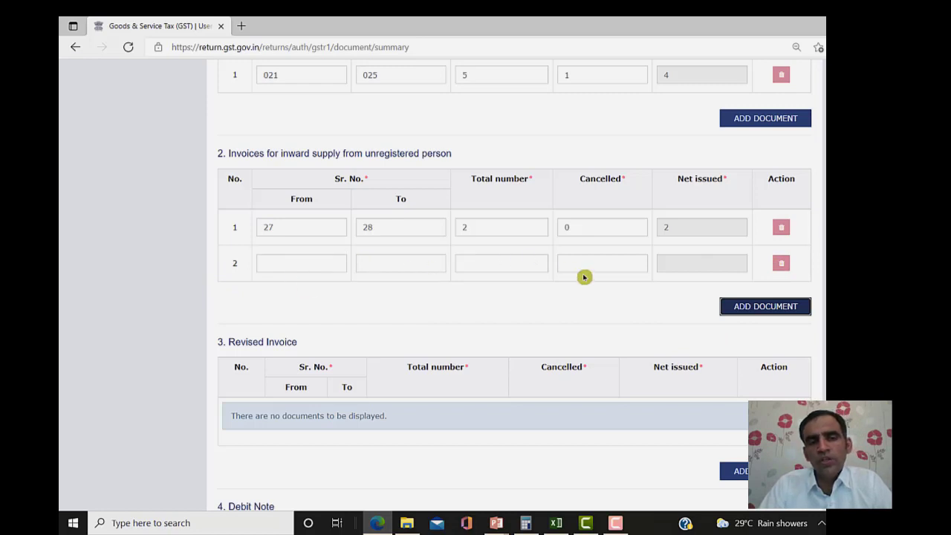
left_click(780, 266)
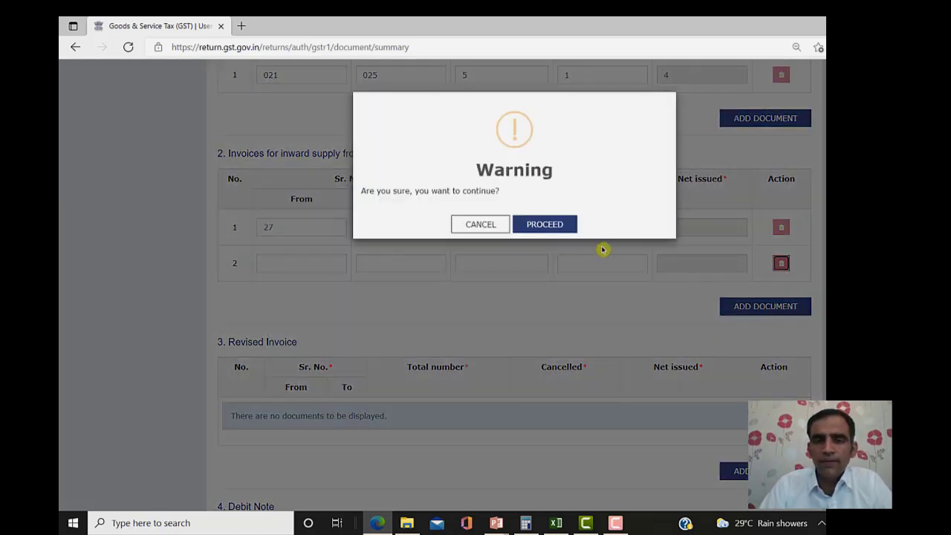
left_click(551, 231)
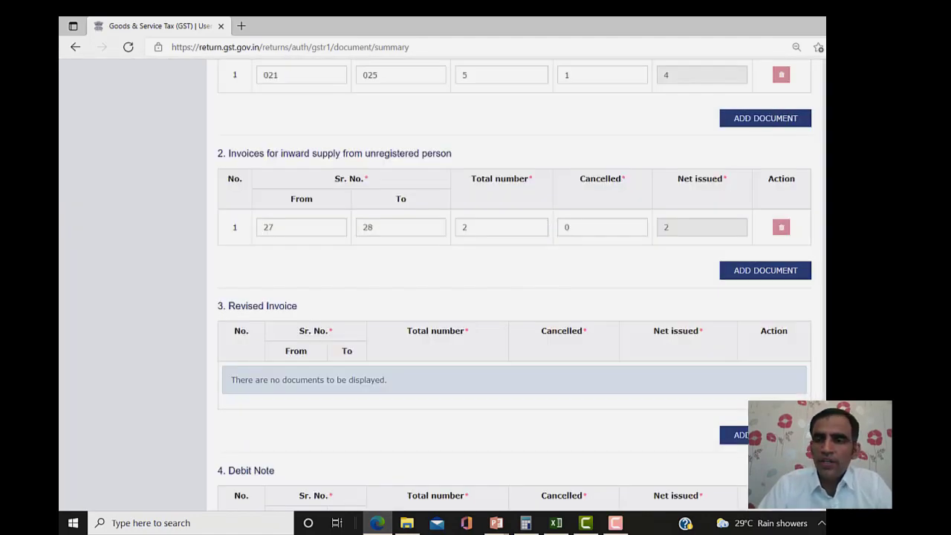
scroll(731, 97, "down", 4)
scroll(731, 98, "up", 1)
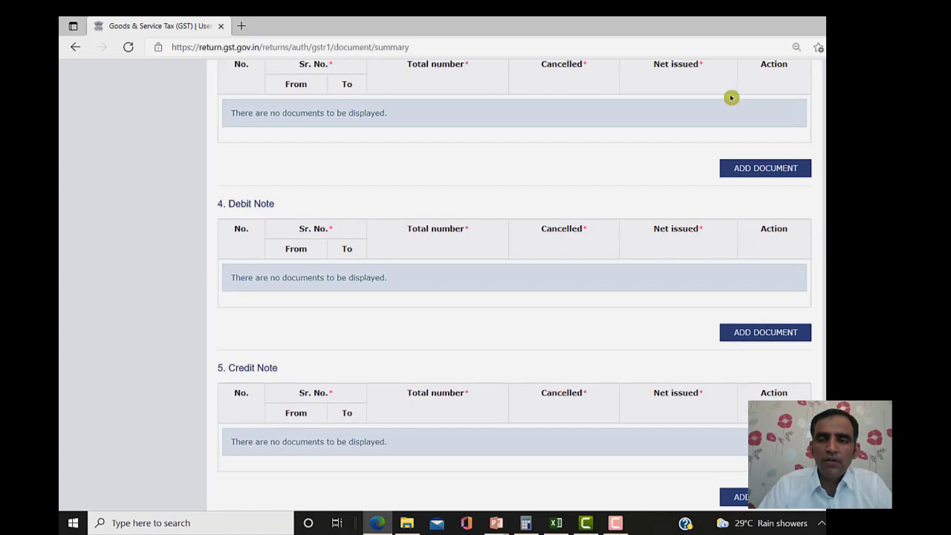
left_click(753, 175)
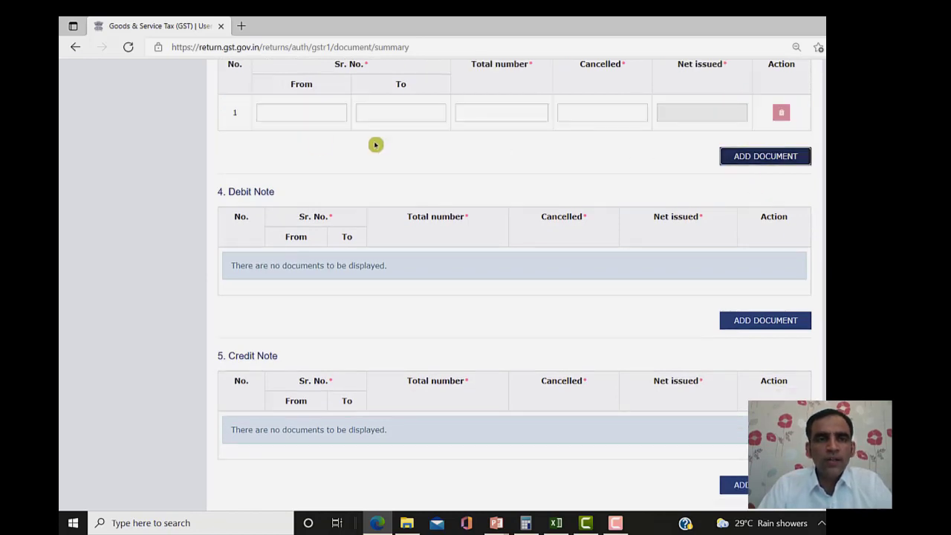
scroll(514, 283, "up", 2)
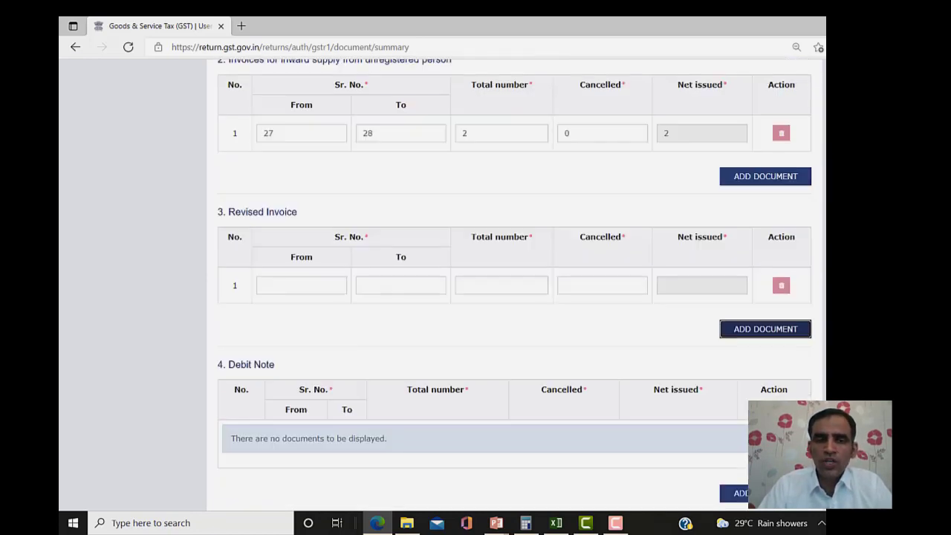
scroll(515, 282, "down", 1)
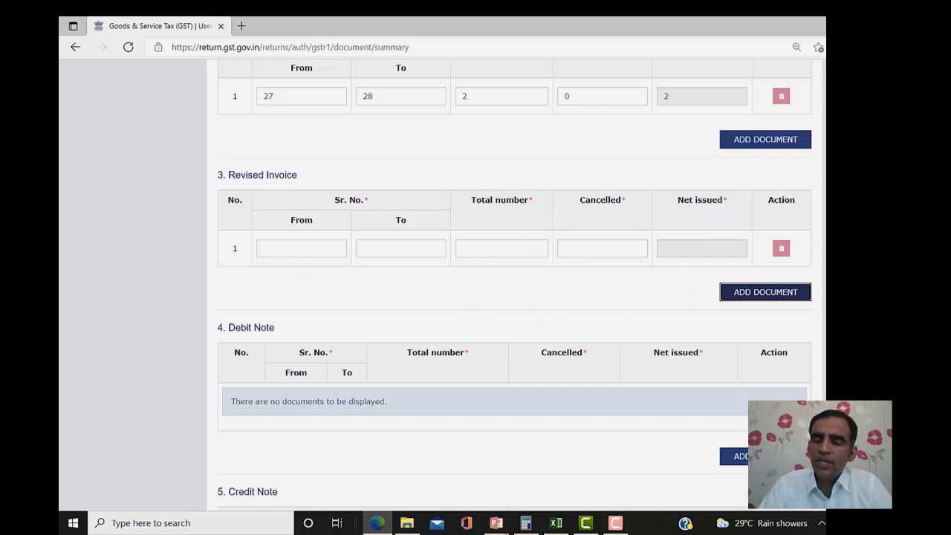
scroll(741, 260, "down", 3)
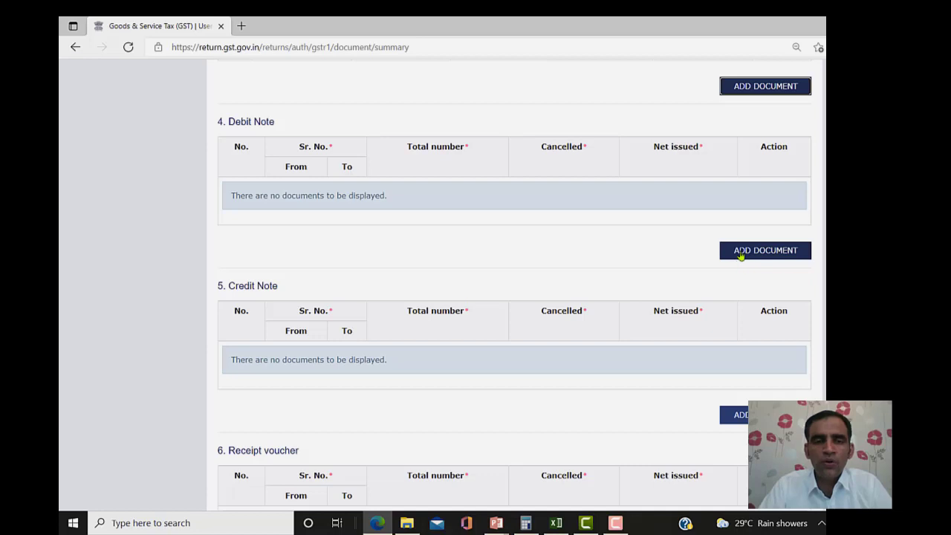
left_click(746, 254)
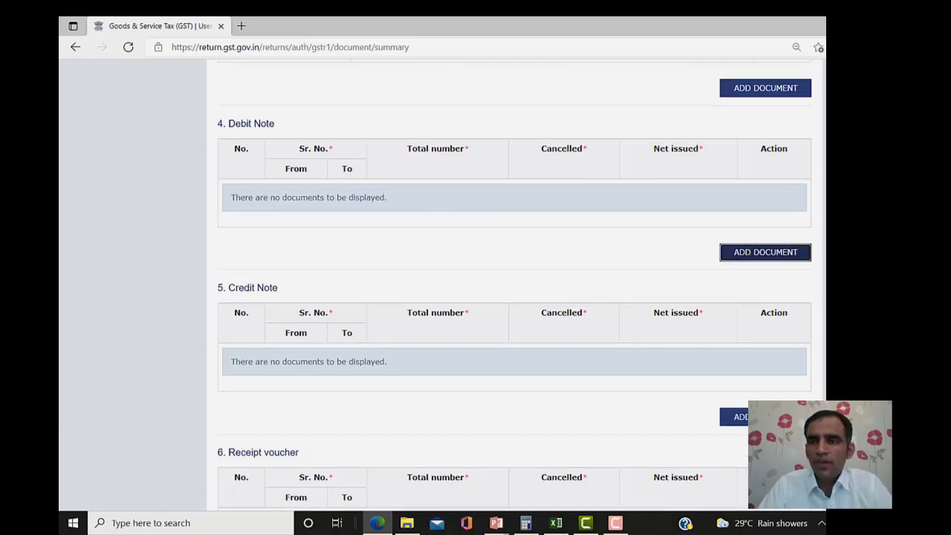
scroll(747, 253, "up", 2)
left_click(780, 210)
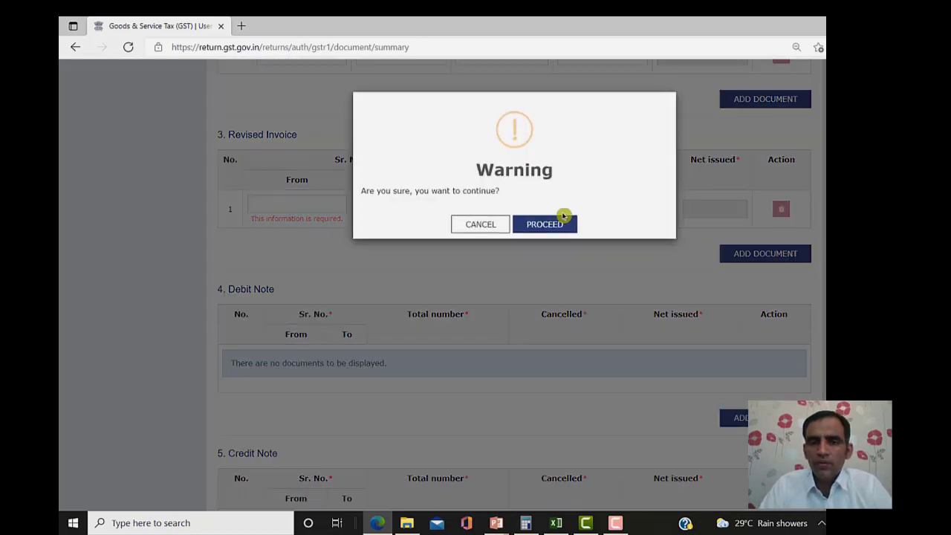
left_click(563, 222)
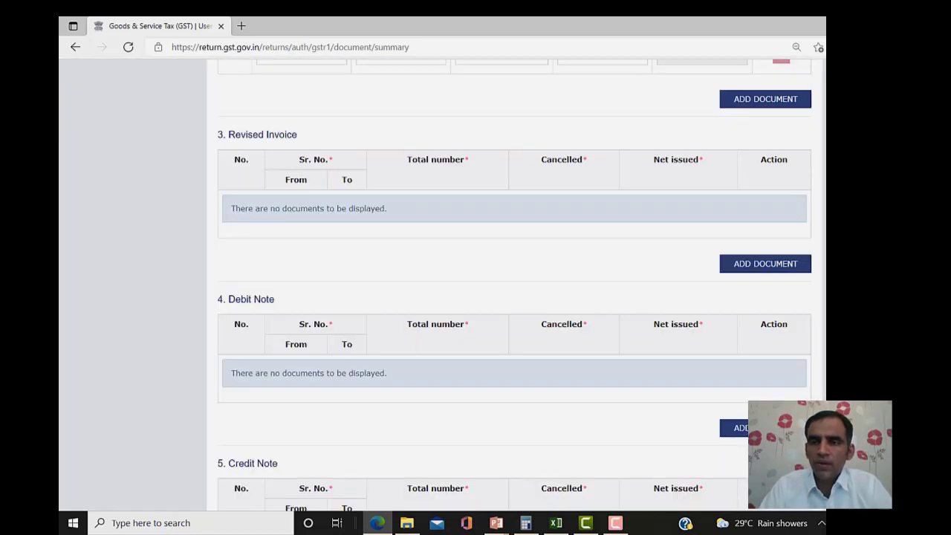
- Save the Documents Issued entries and go back to the GSTR-1 summary page
scroll(651, 349, "down", 3)
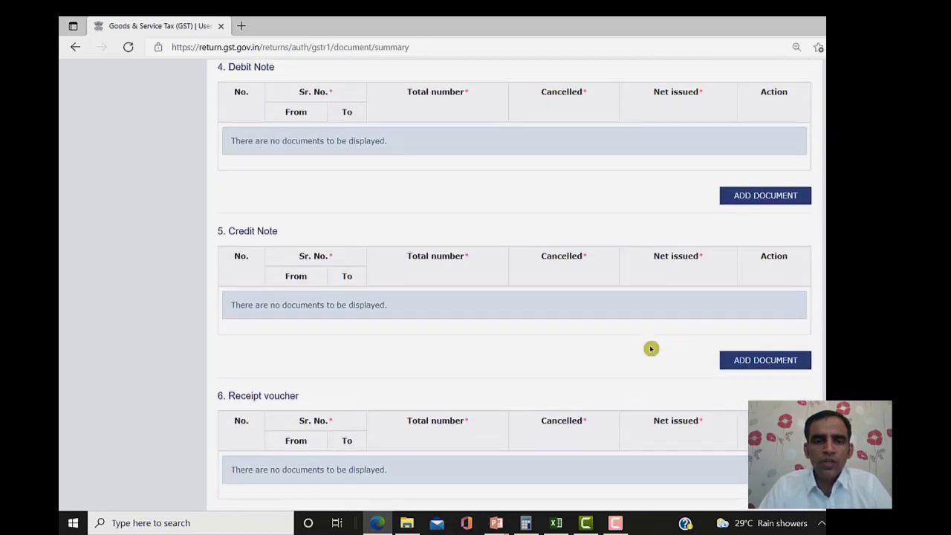
left_click(735, 360)
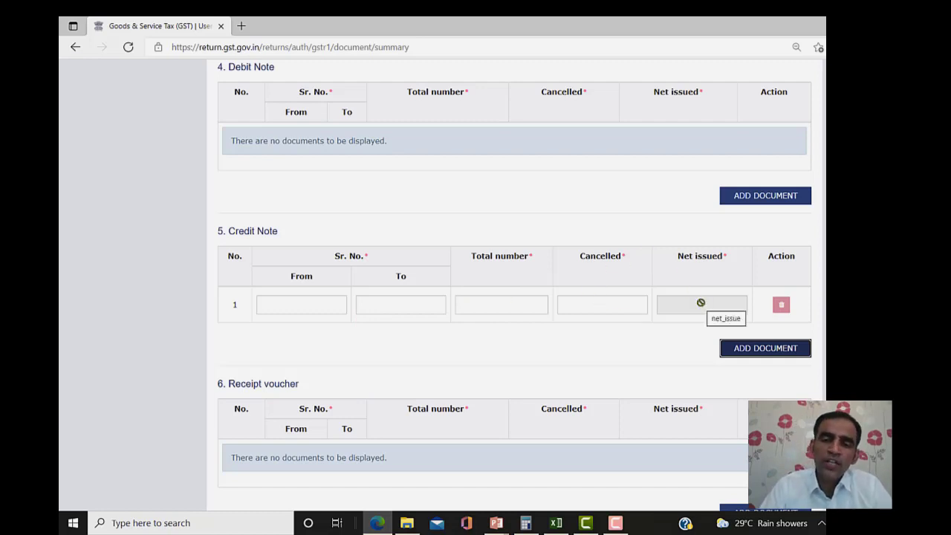
scroll(514, 285, "down", 2)
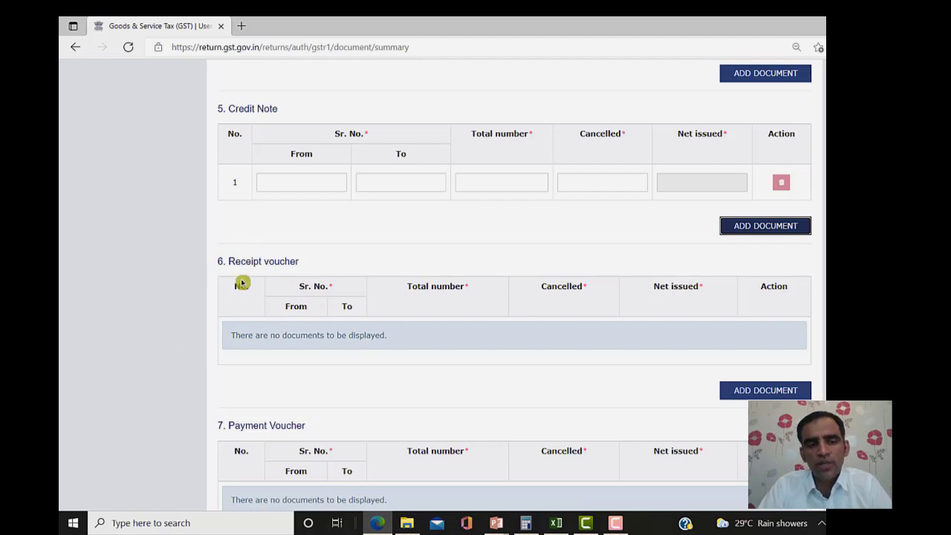
scroll(514, 287, "down", 8)
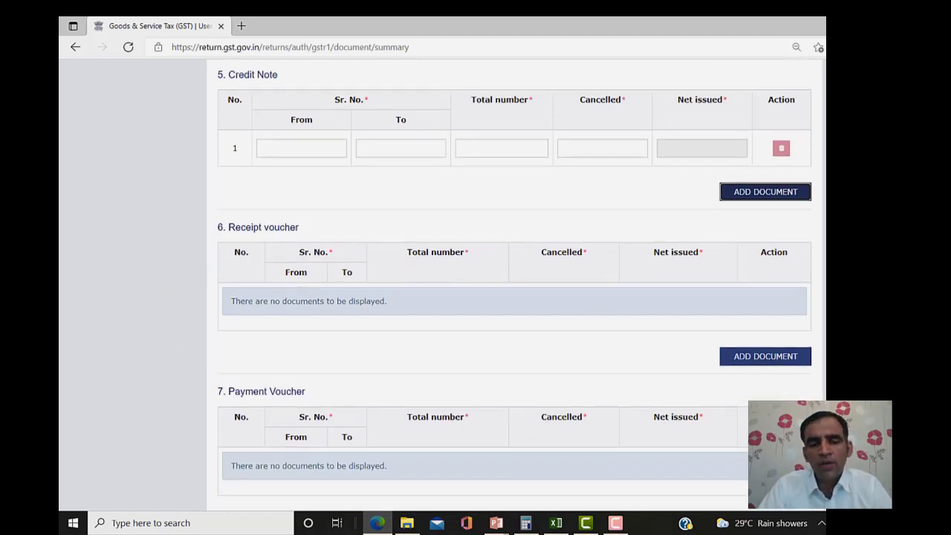
scroll(514, 288, "down", 5)
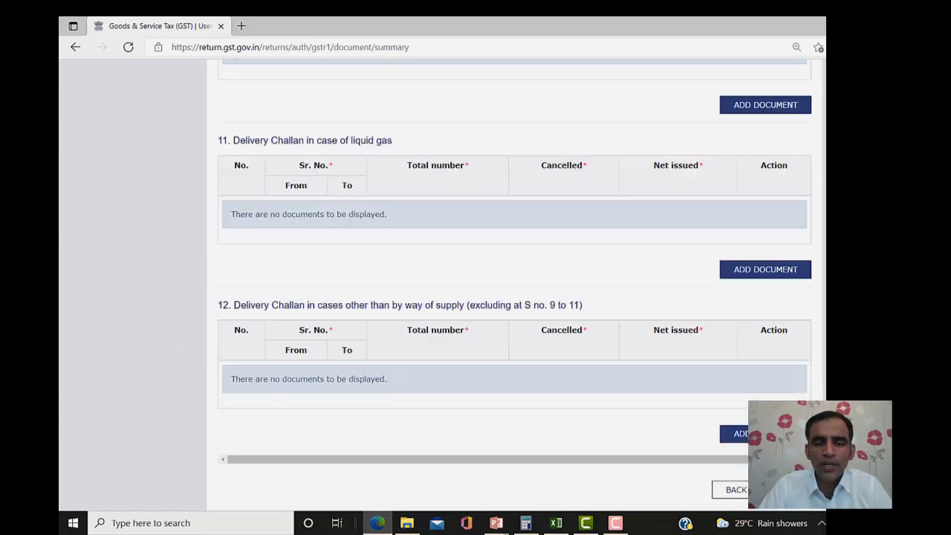
left_click(788, 490)
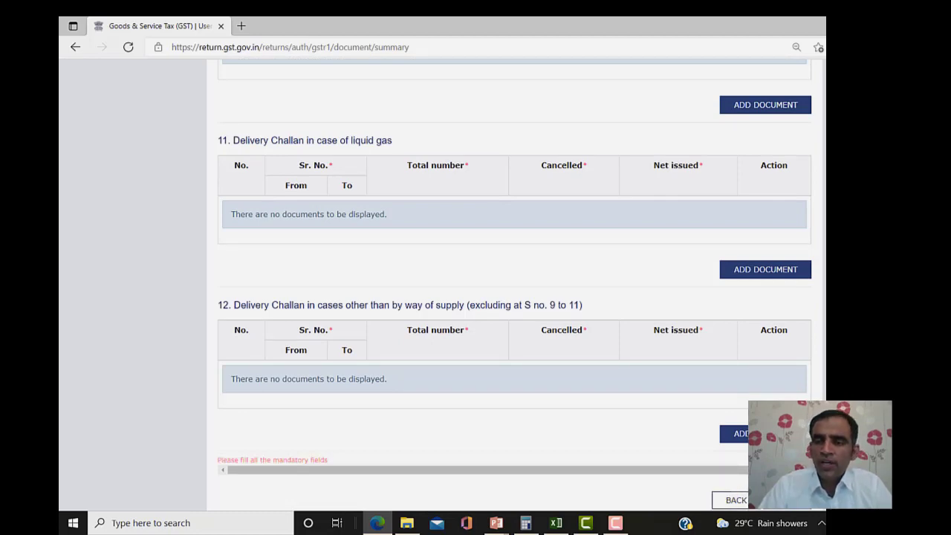
scroll(514, 288, "up", 7)
scroll(514, 288, "down", 8)
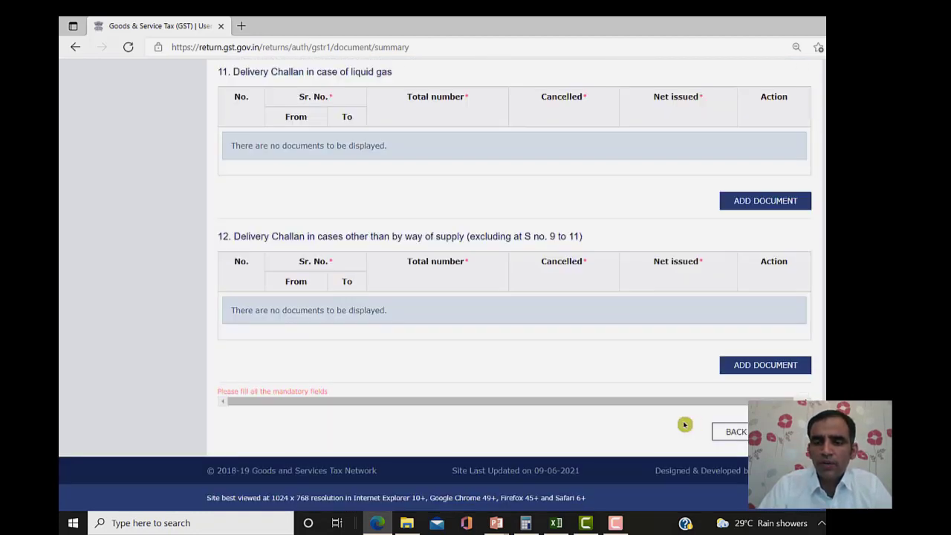
left_click(734, 432)
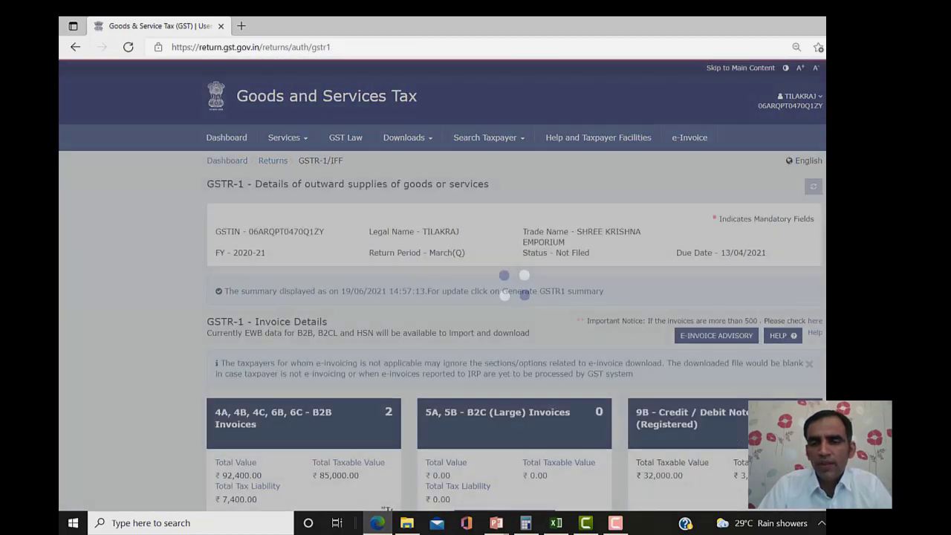
- Regenerate the GSTR-1 summary with the latest entries and download its draft PDF preview
scroll(514, 287, "down", 10)
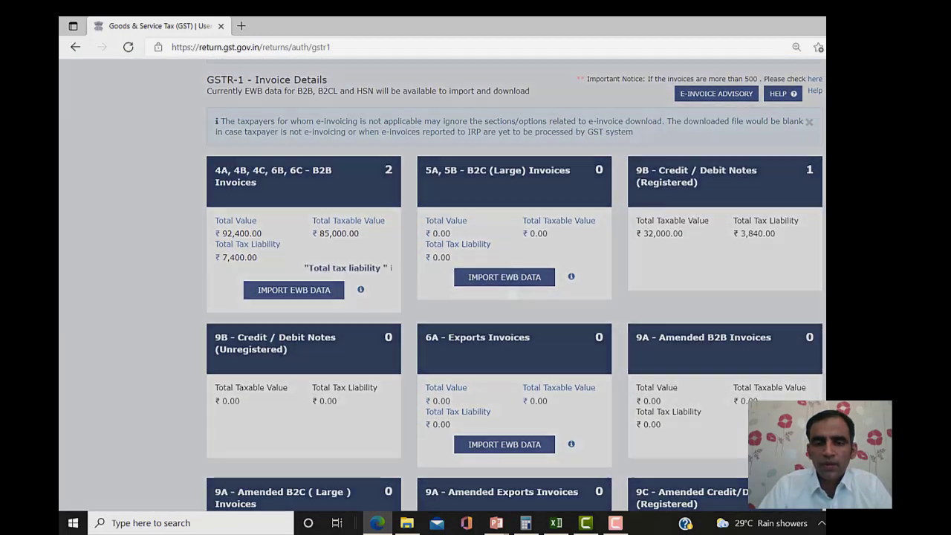
scroll(514, 287, "down", 5)
scroll(514, 288, "up", 3)
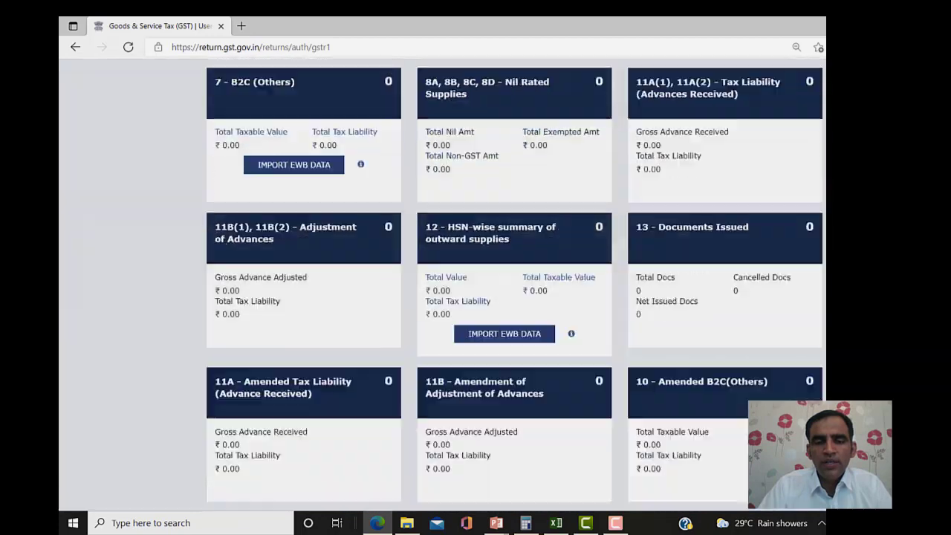
scroll(514, 287, "down", 3)
scroll(442, 284, "down", 1)
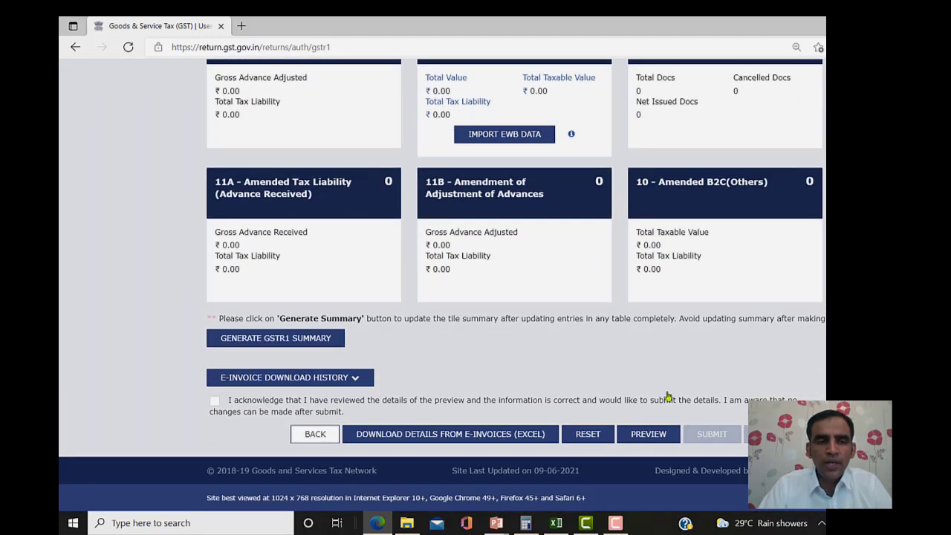
left_click(262, 343)
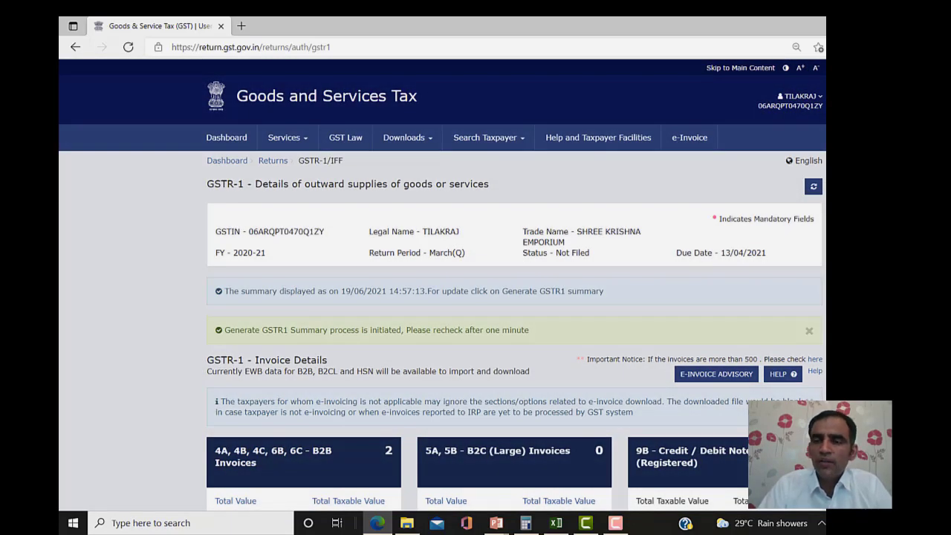
scroll(441, 286, "down", 15)
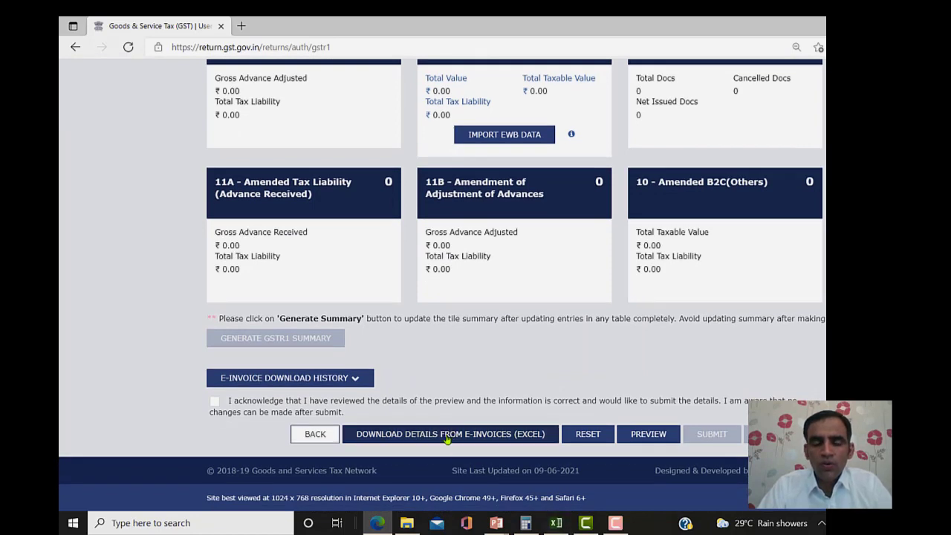
left_click(643, 439)
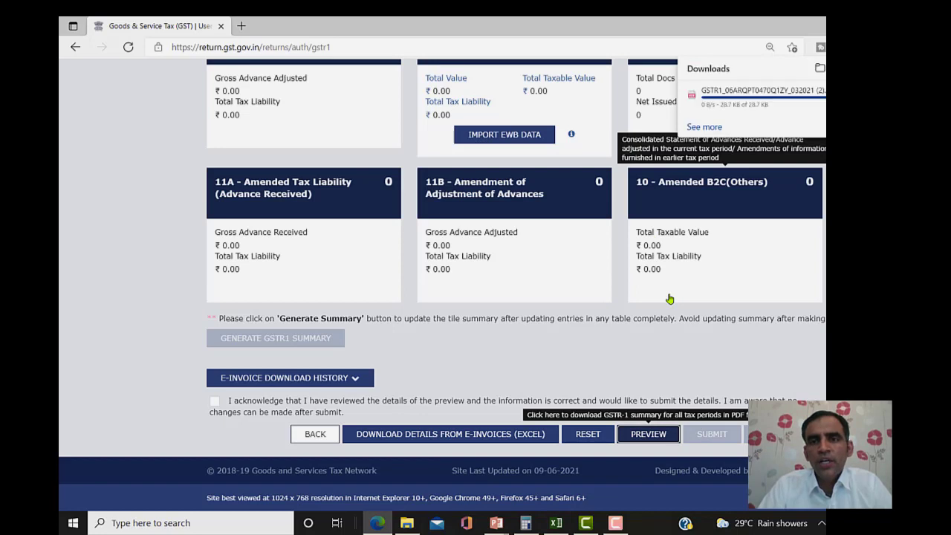
- Review the downloaded GSTR-1 PDF's tables (2 B2B invoices worth 92400), then switch back to the portal
left_click(714, 100)
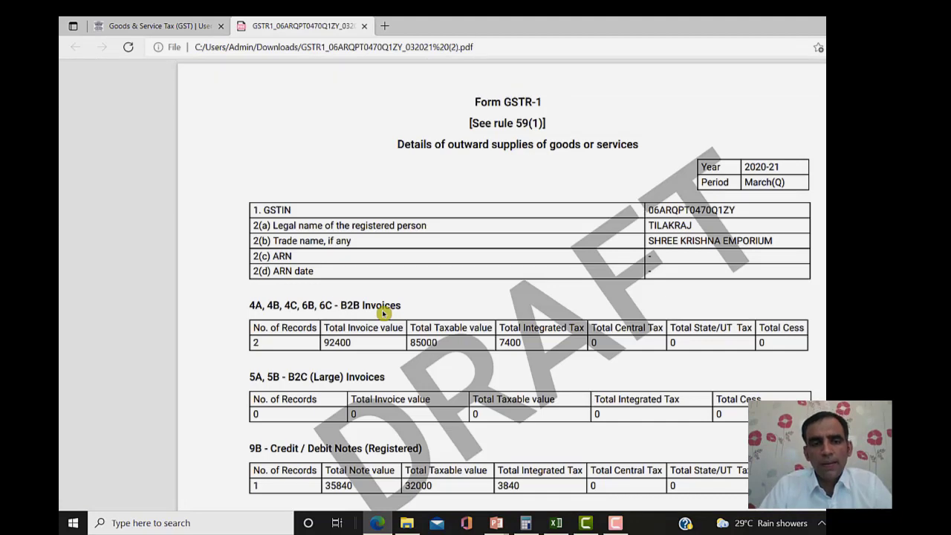
scroll(383, 313, "down", 5)
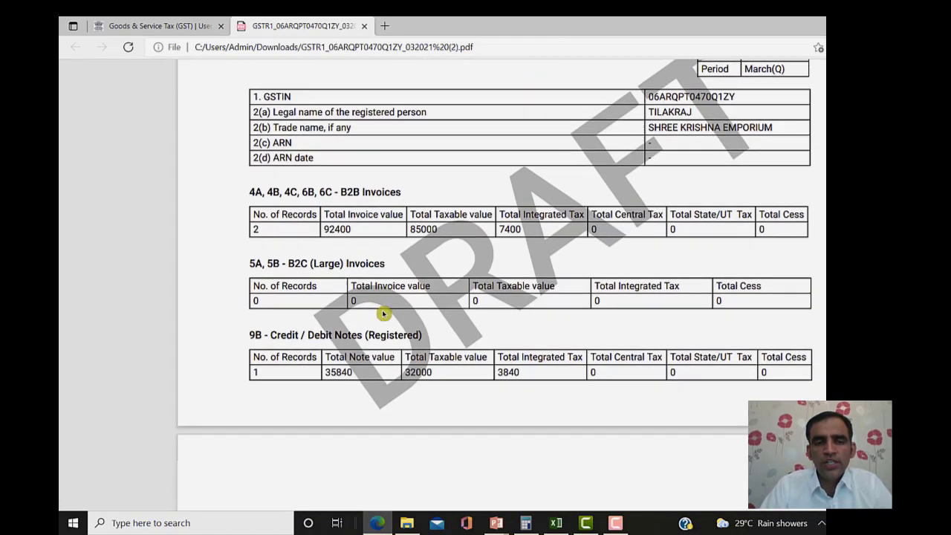
scroll(383, 314, "up", 2)
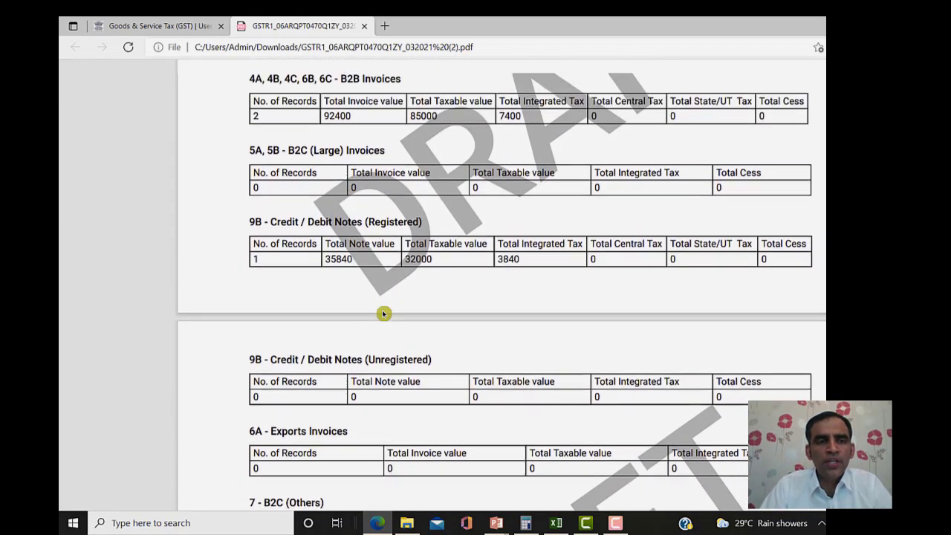
scroll(383, 313, "down", 1)
scroll(383, 314, "up", 1)
scroll(383, 313, "up", 1)
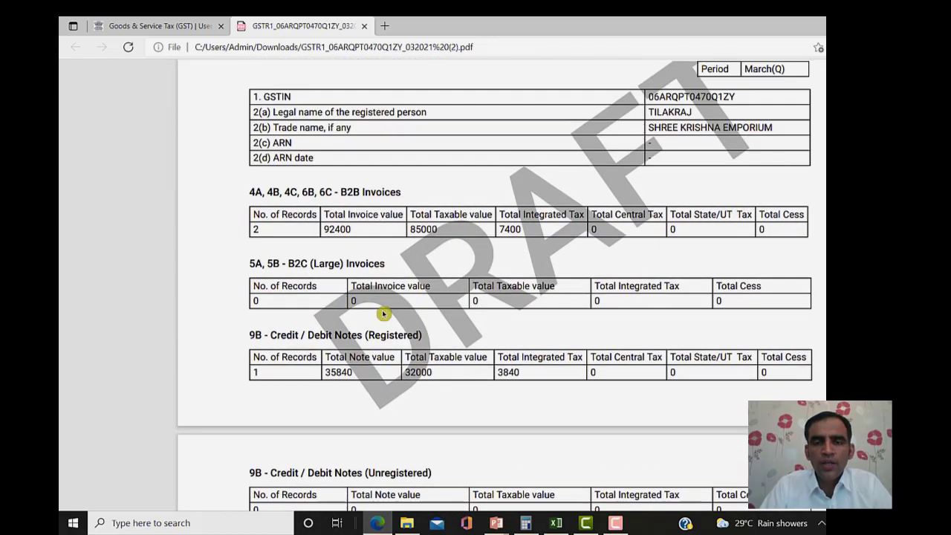
scroll(383, 313, "down", 2)
scroll(384, 313, "down", 7)
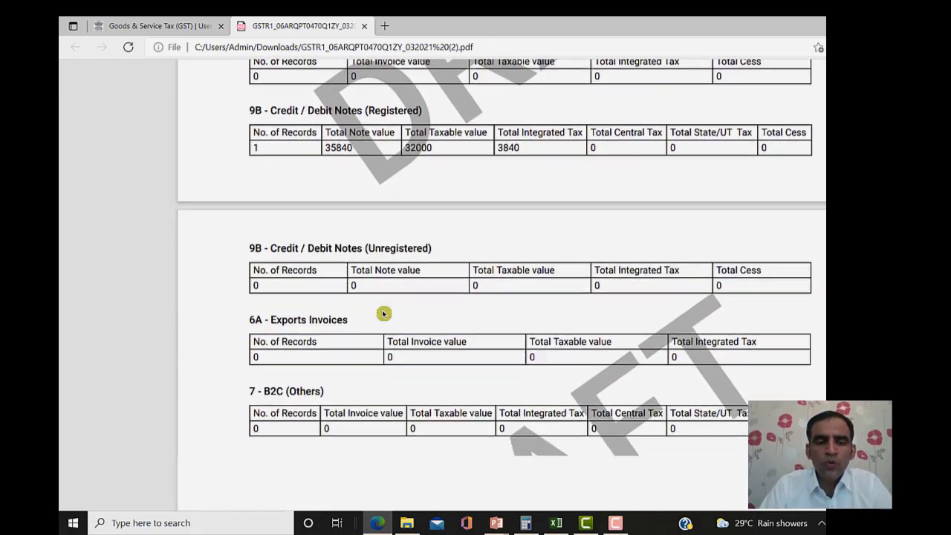
scroll(384, 313, "down", 5)
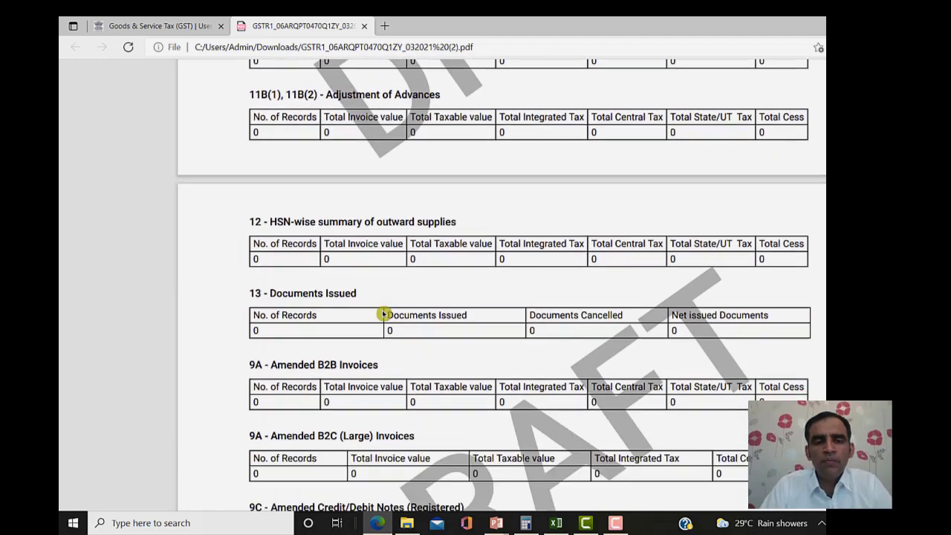
scroll(383, 313, "down", 1)
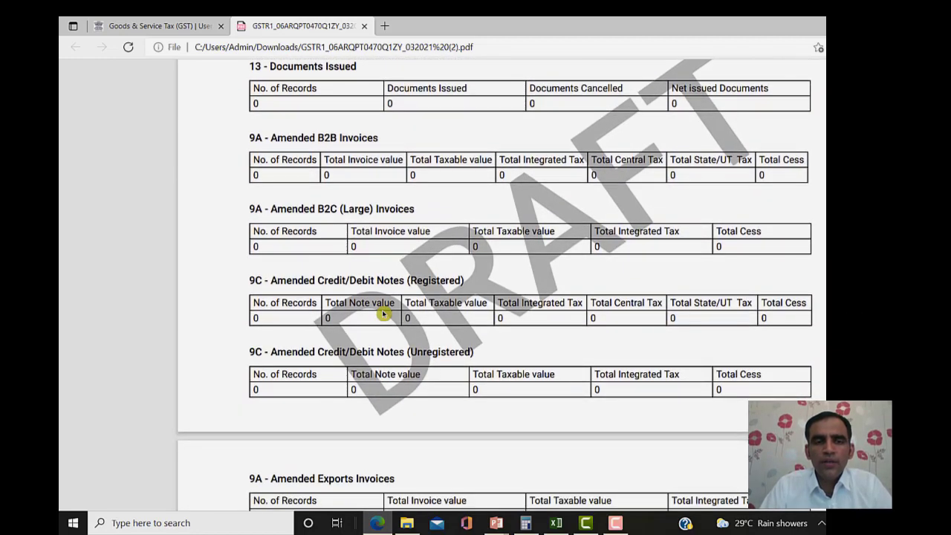
scroll(383, 313, "up", 3)
scroll(383, 313, "down", 1)
scroll(384, 313, "down", 7)
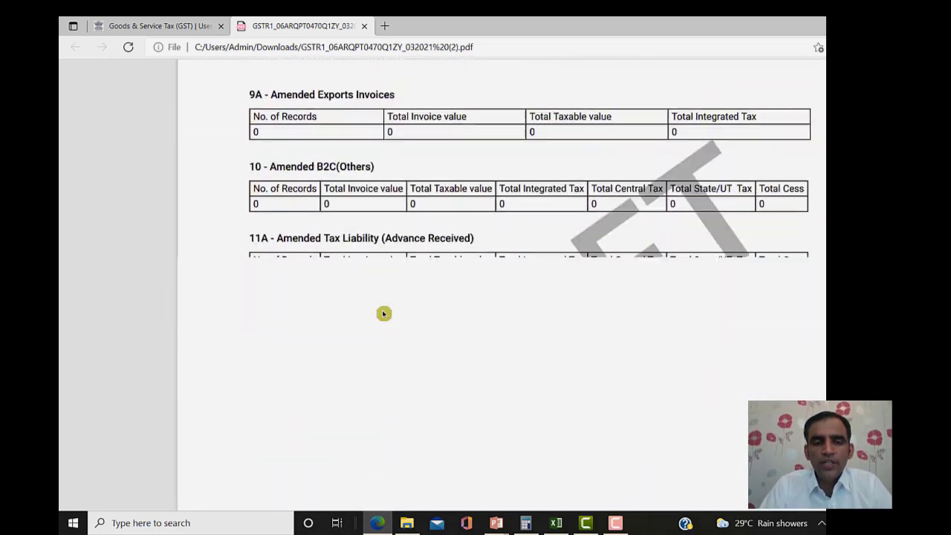
scroll(383, 314, "up", 5)
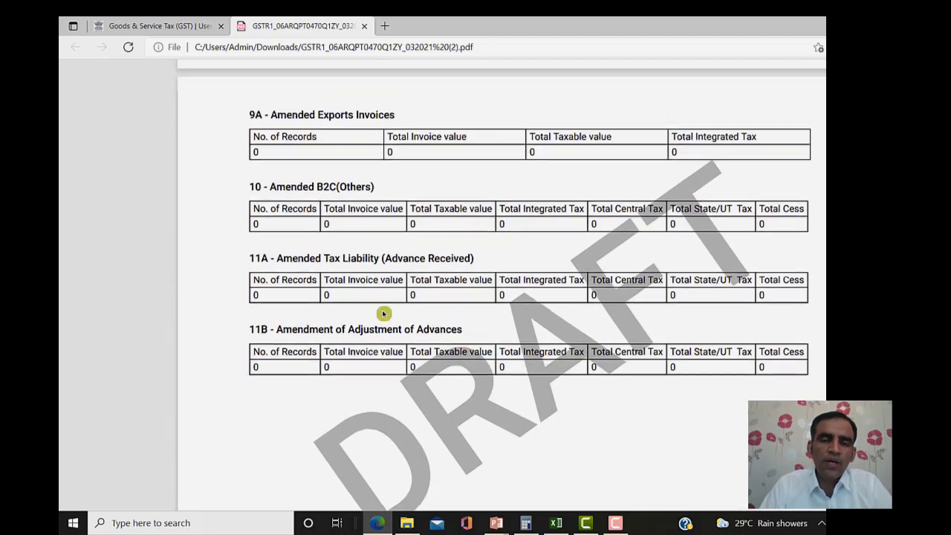
scroll(384, 313, "up", 7)
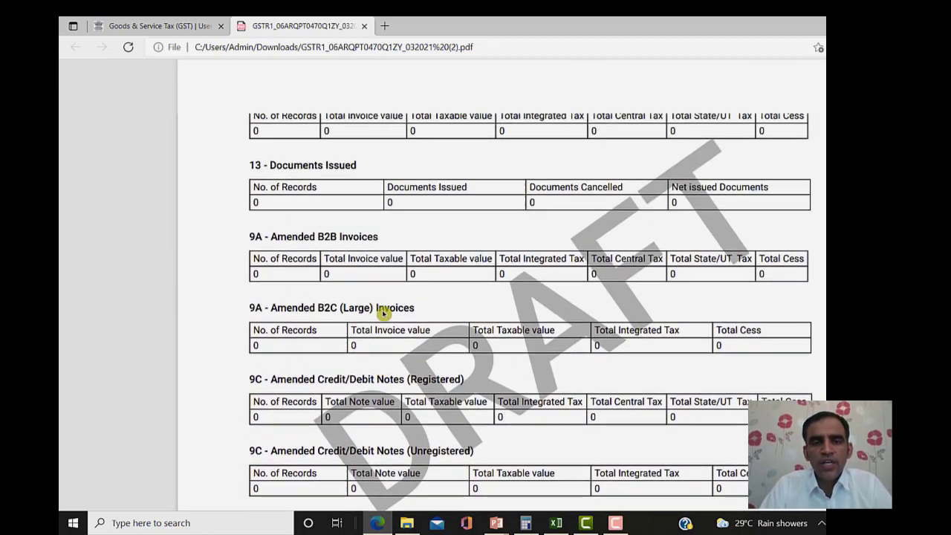
scroll(383, 313, "up", 6)
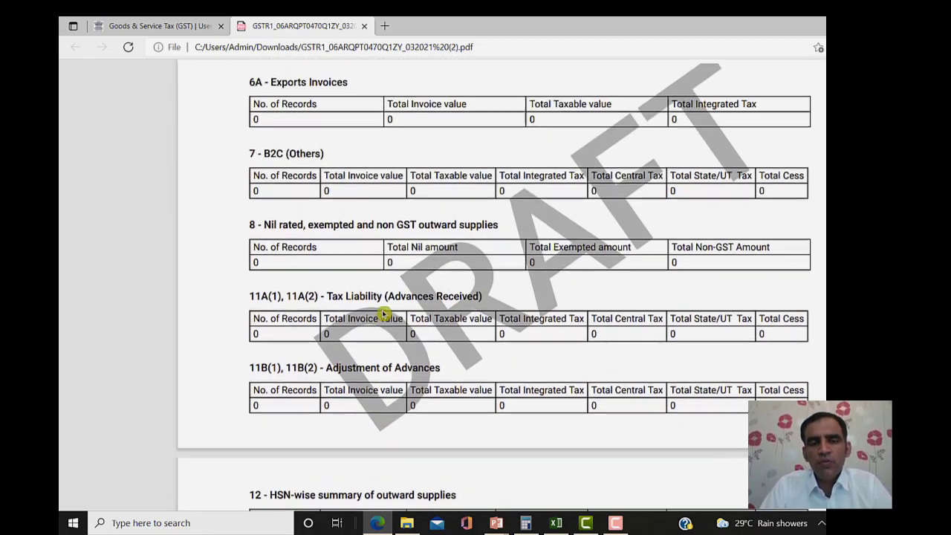
scroll(384, 314, "up", 4)
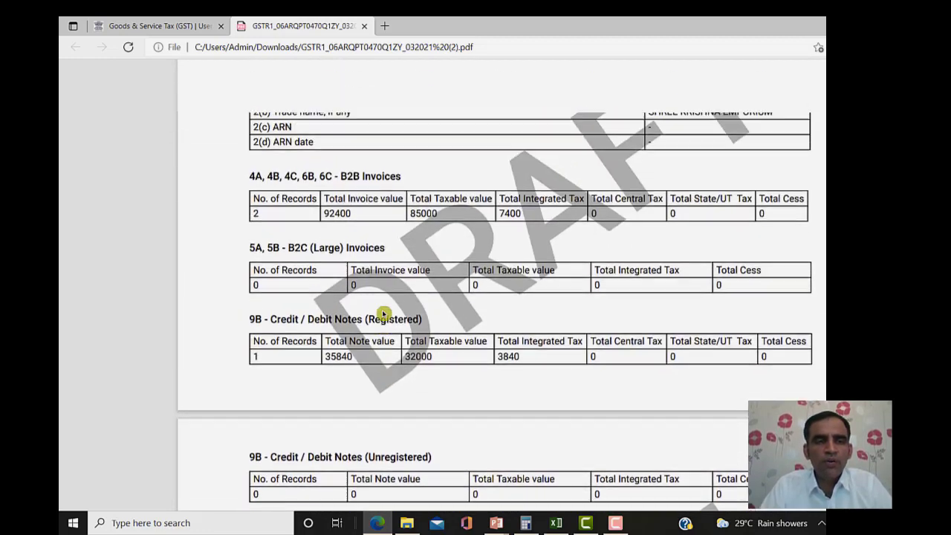
left_click(119, 20)
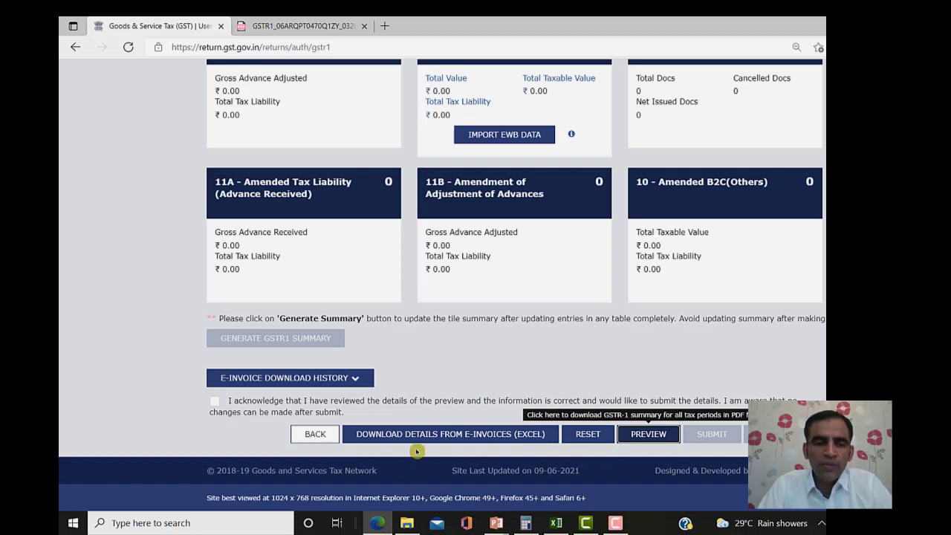
- Acknowledge the reviewed preview, submit the GSTR-1 and confirm with PROCEED
left_click(215, 401)
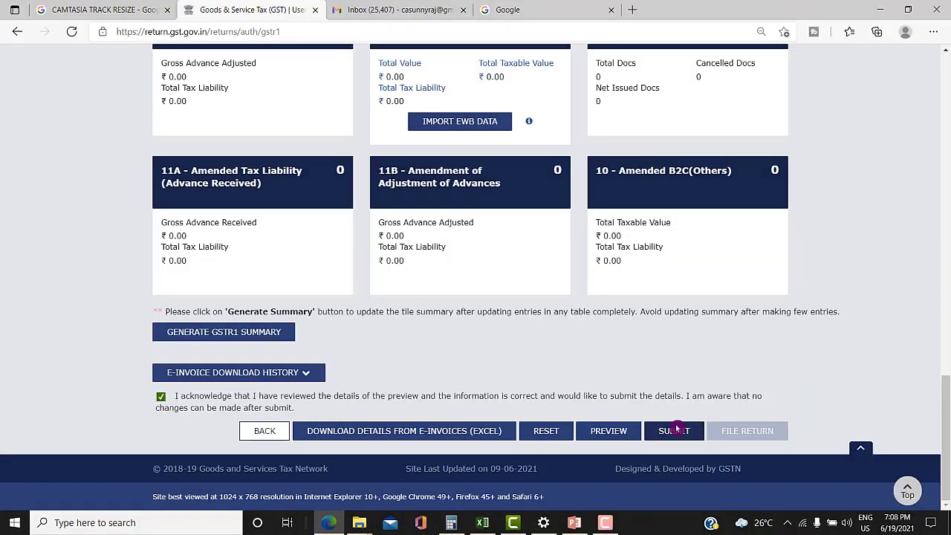
left_click(678, 441)
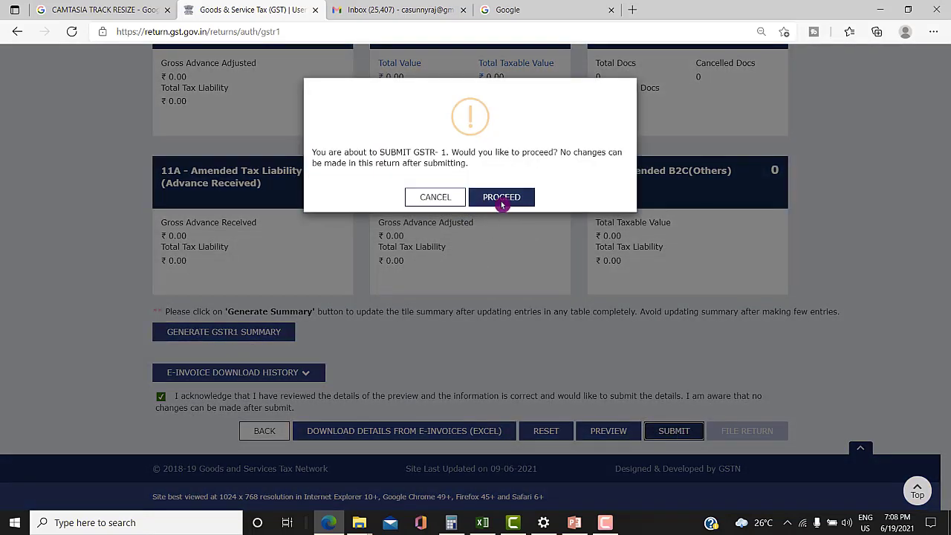
left_click(502, 200)
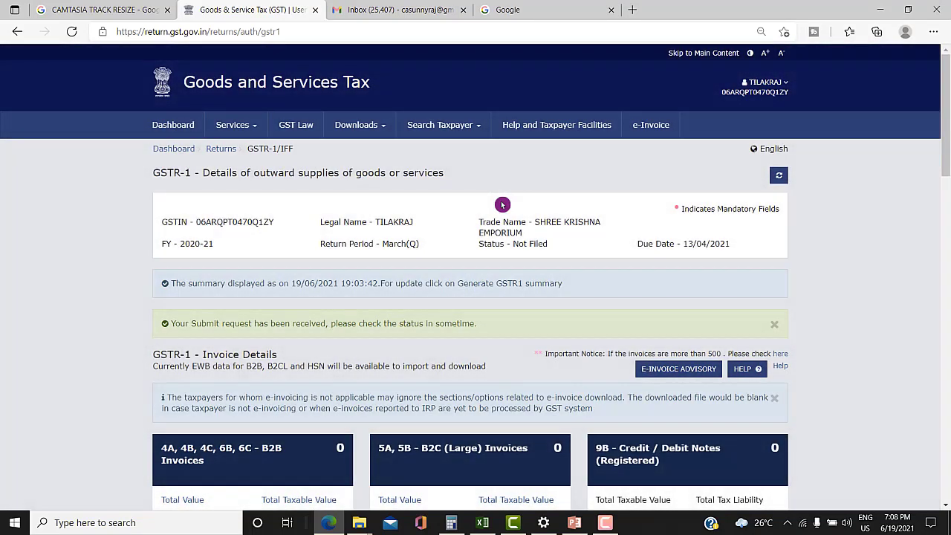
scroll(949, 164, "down", 13)
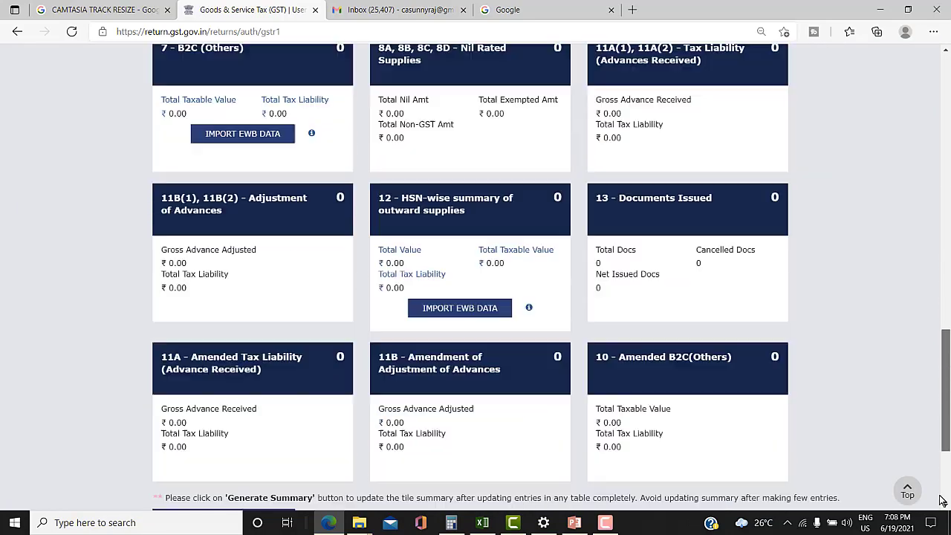
scroll(742, 446, "down", 3)
left_click(613, 431)
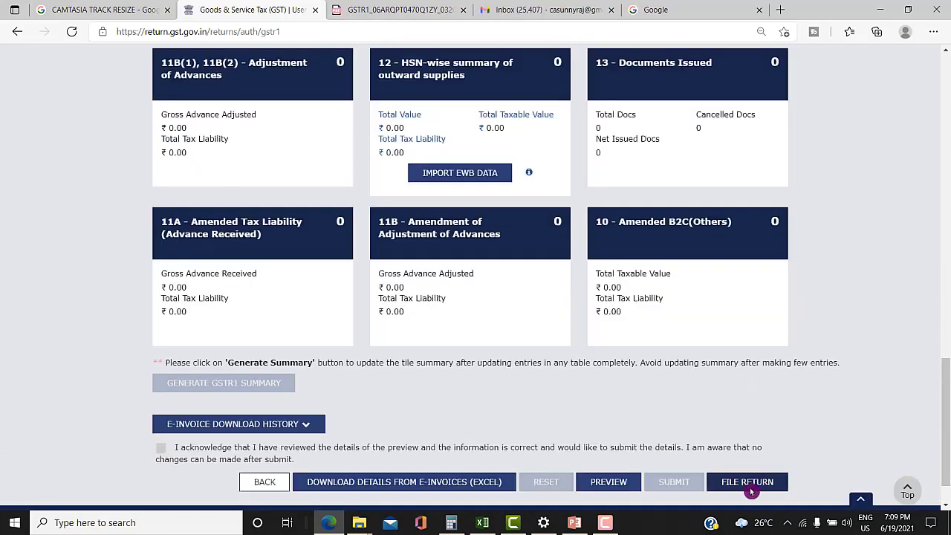
- Open the filing page, tick the declaration and select the authorised signatory
left_click(751, 487)
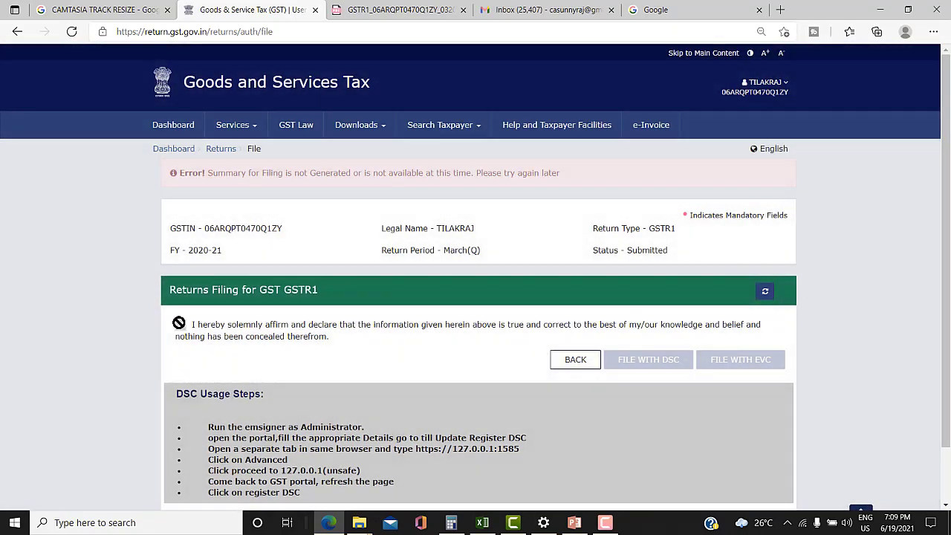
scroll(312, 321, "down", 2)
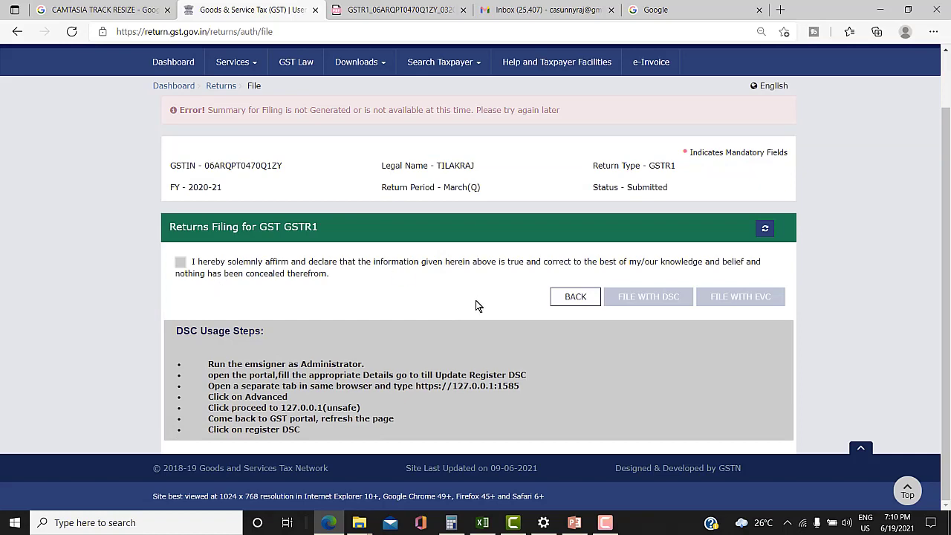
left_click(764, 230)
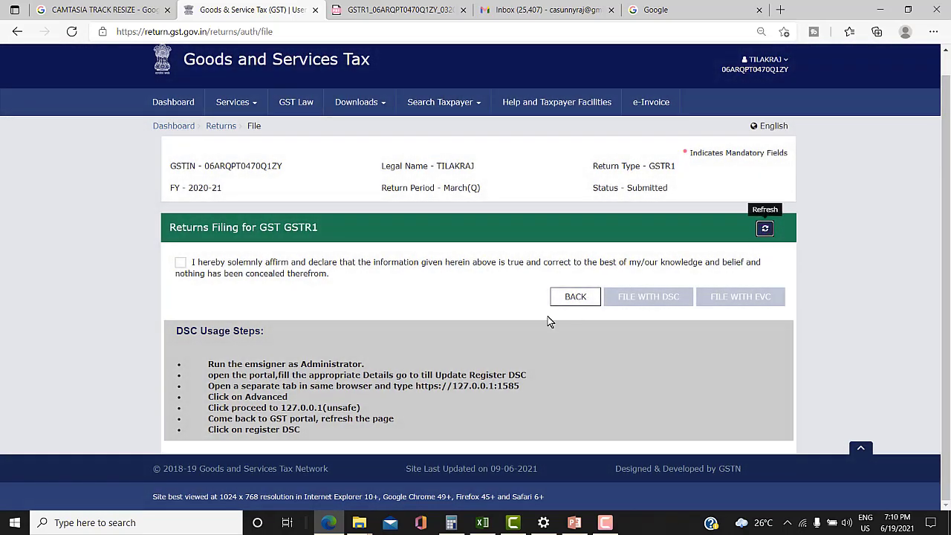
left_click(180, 263)
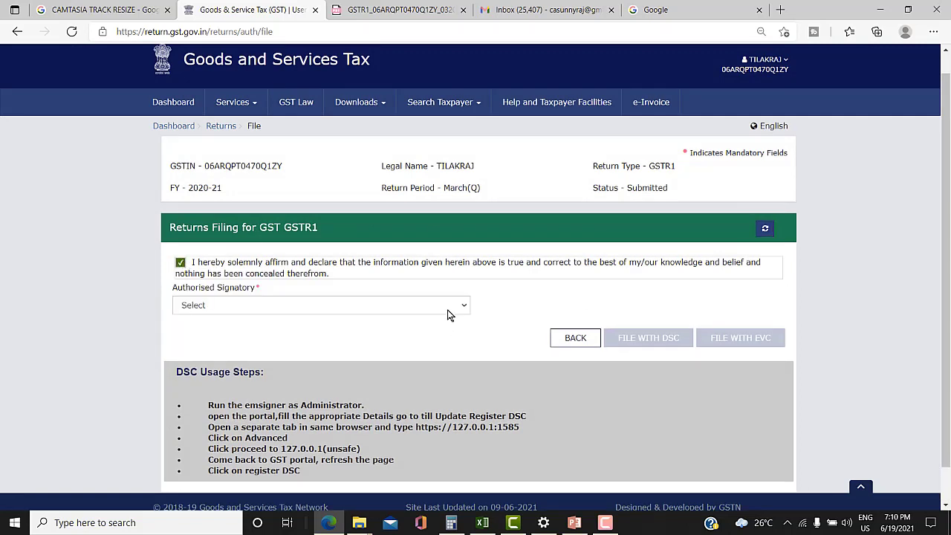
left_click(448, 308)
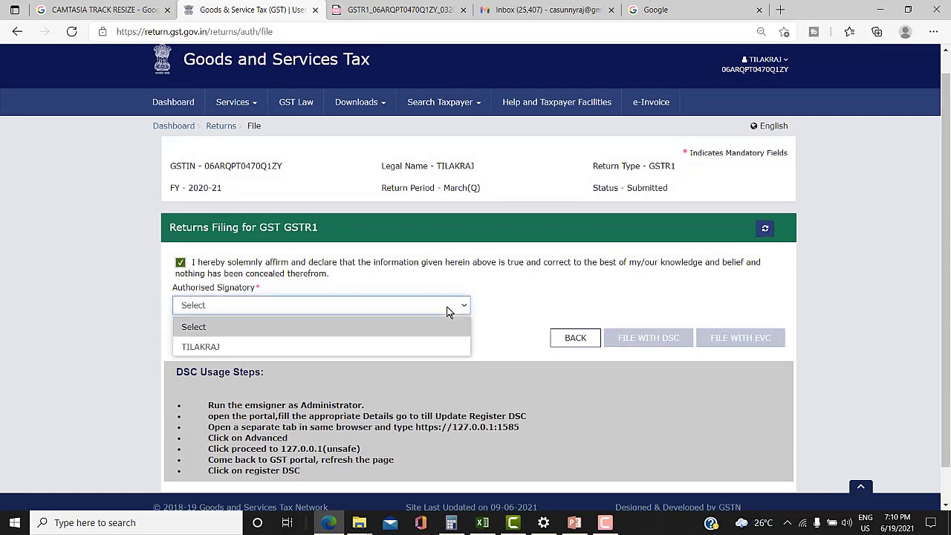
left_click(349, 348)
- File the return with EVC by entering and verifying the one-time password
left_click(743, 342)
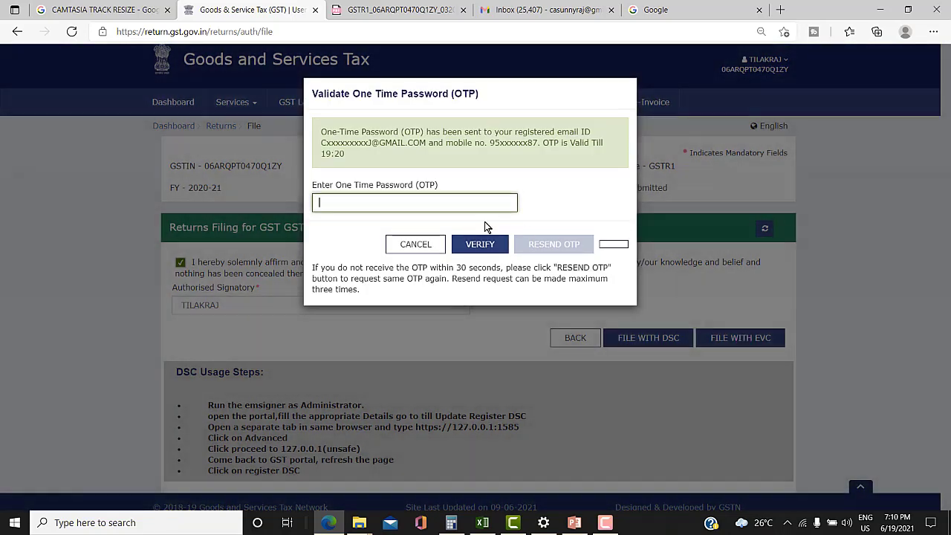
type("1111")
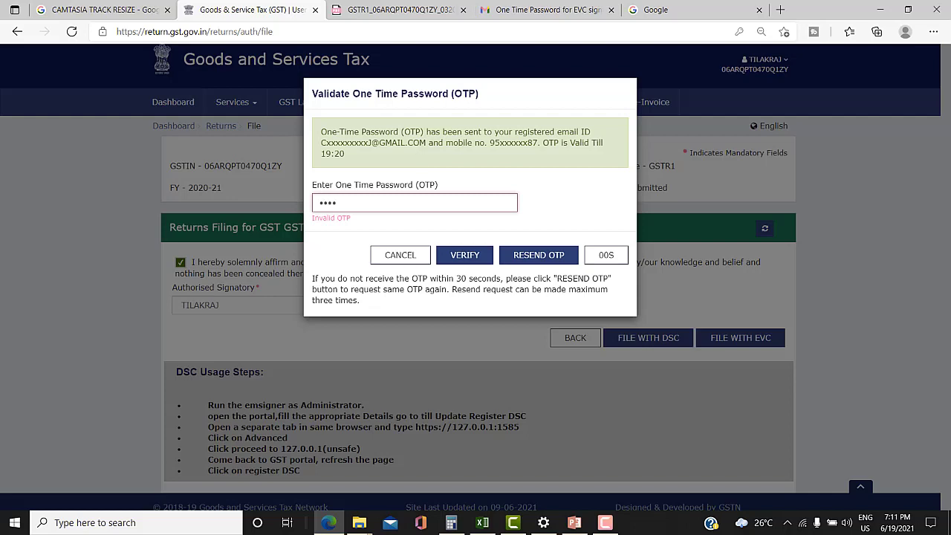
type("11")
left_click(462, 254)
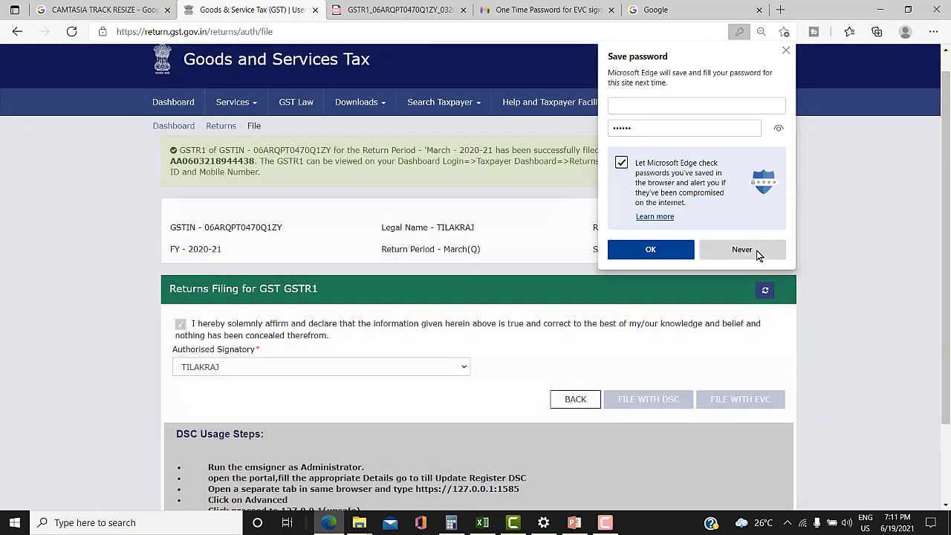
left_click(756, 251)
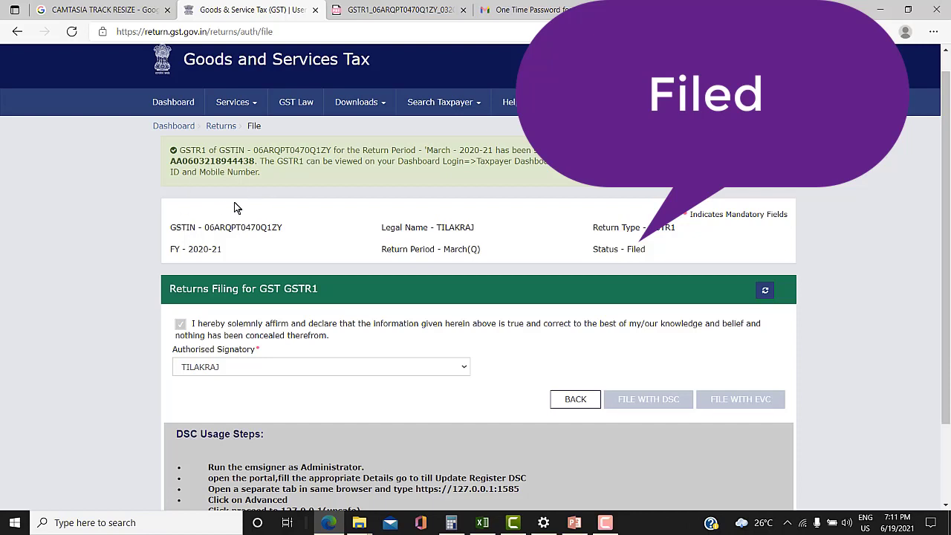
left_click(570, 398)
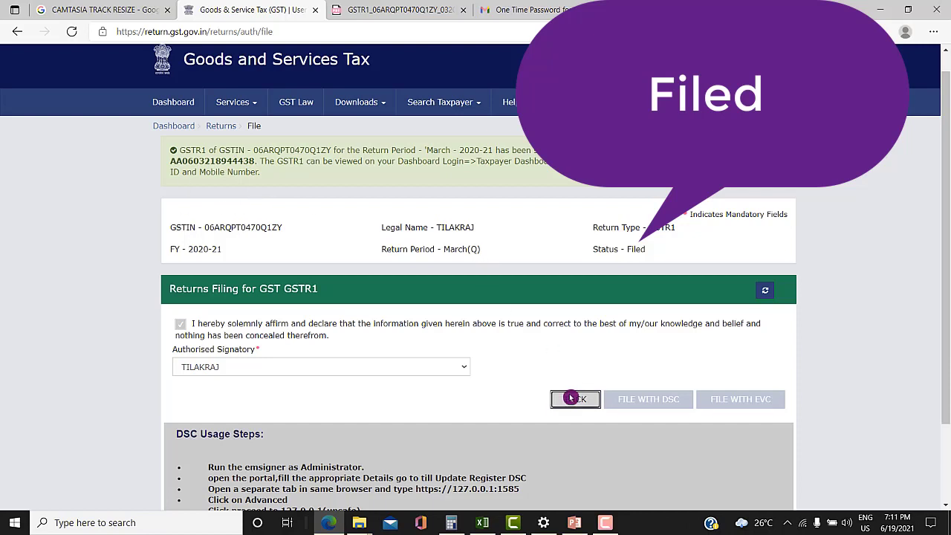